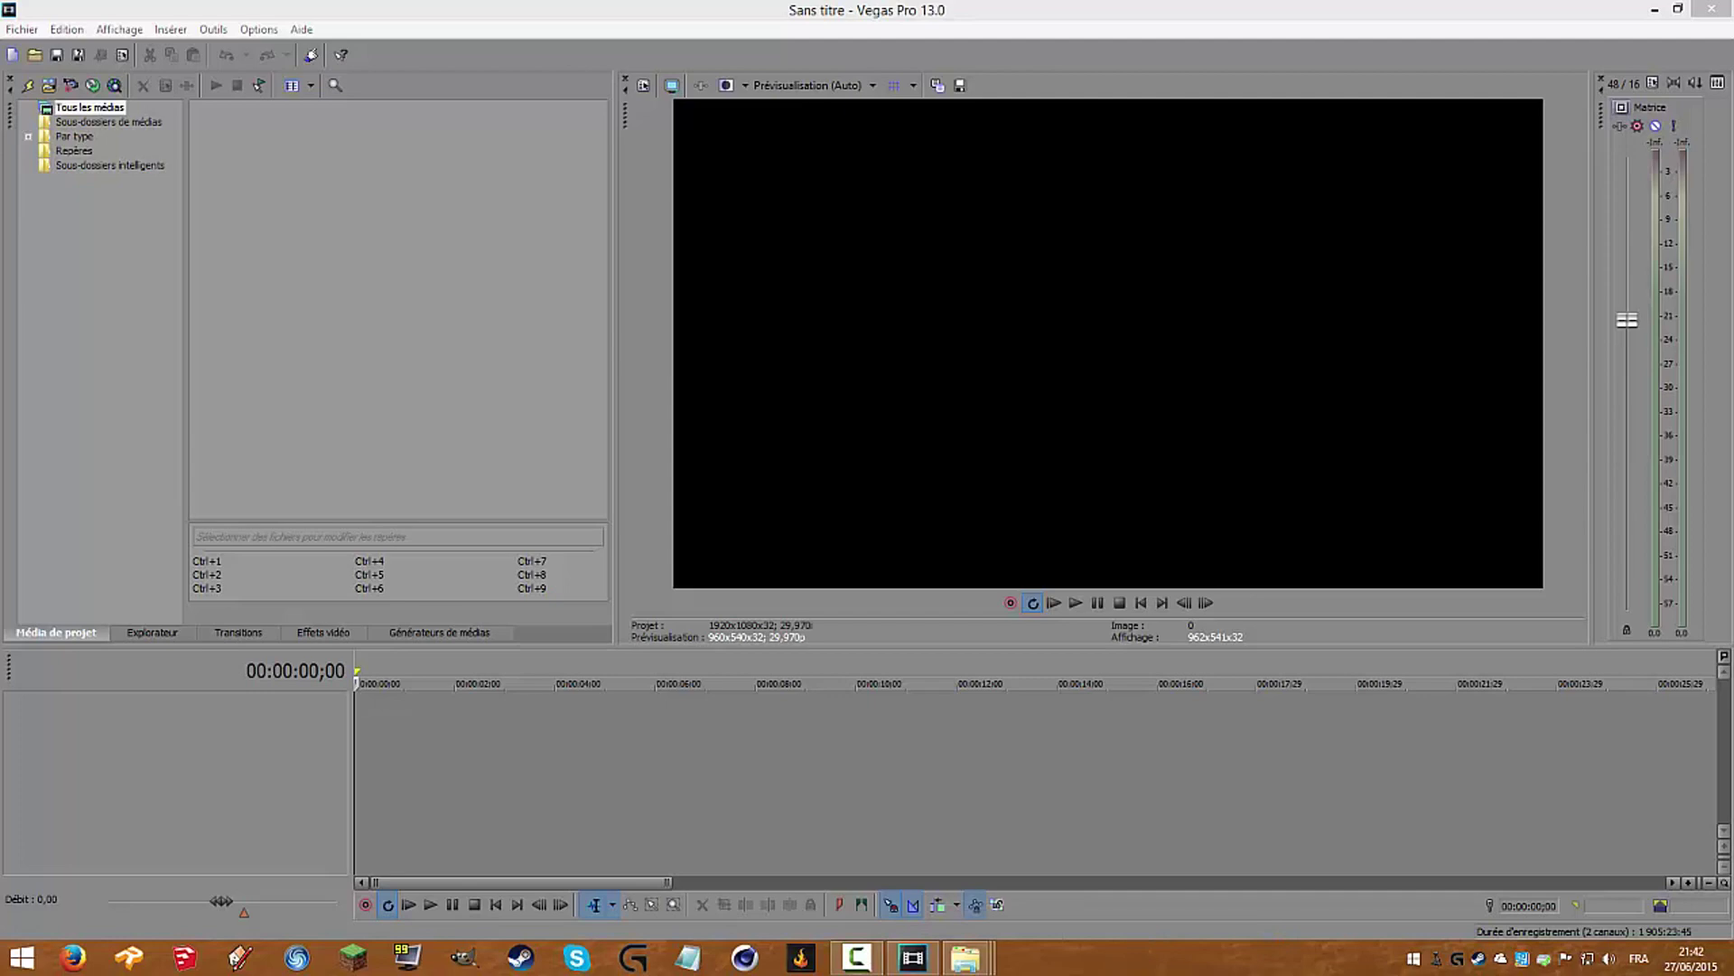
Step: Switch to the test intros folder in File Explorer and play the blue light, fire blow and robocraftgame.fr intro videos
mouse_move(960, 965)
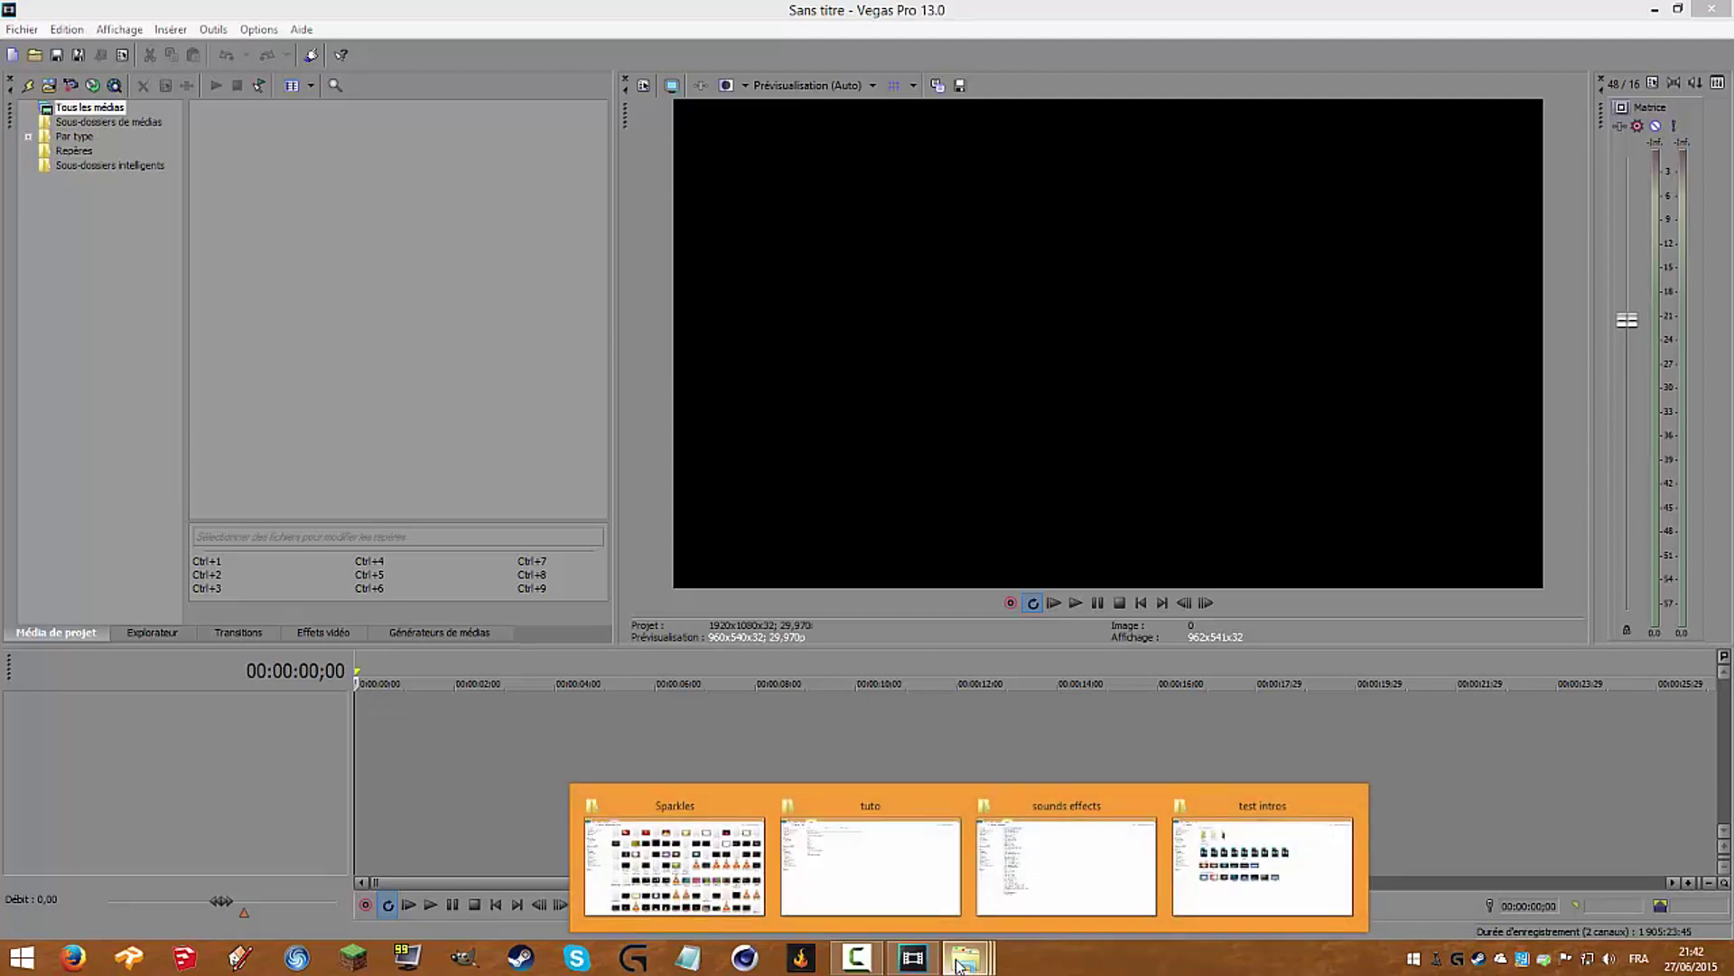
left_click(1228, 887)
left_click(283, 567)
double_click(283, 567)
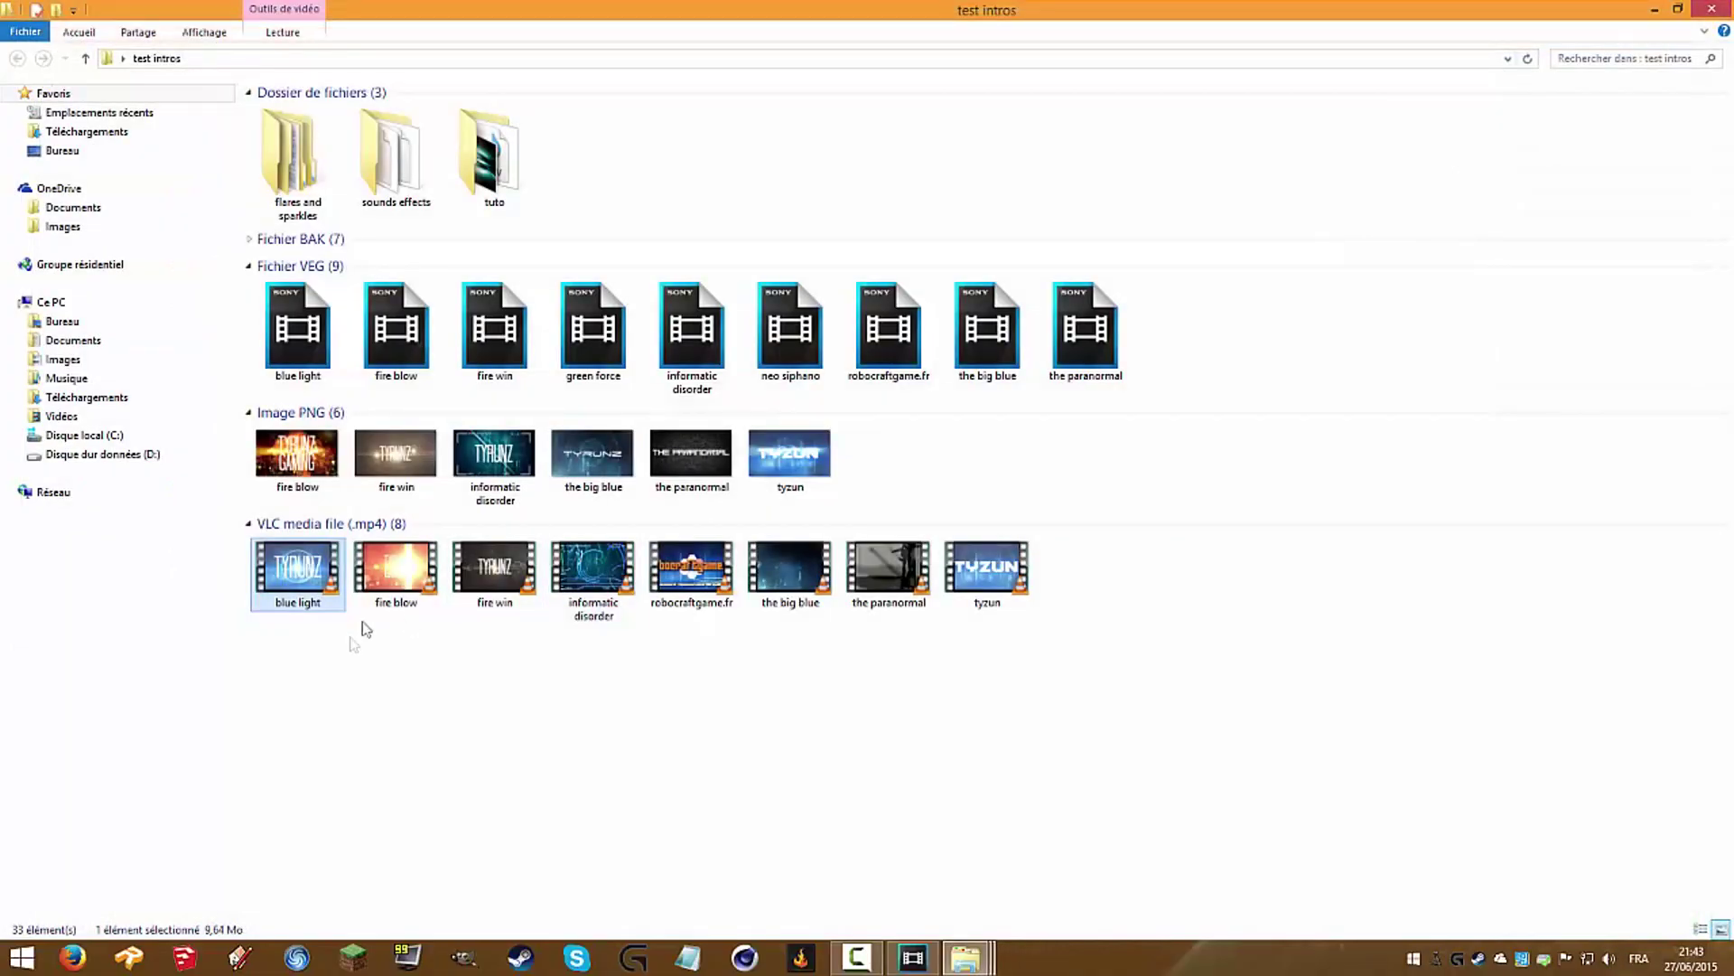
double_click(398, 580)
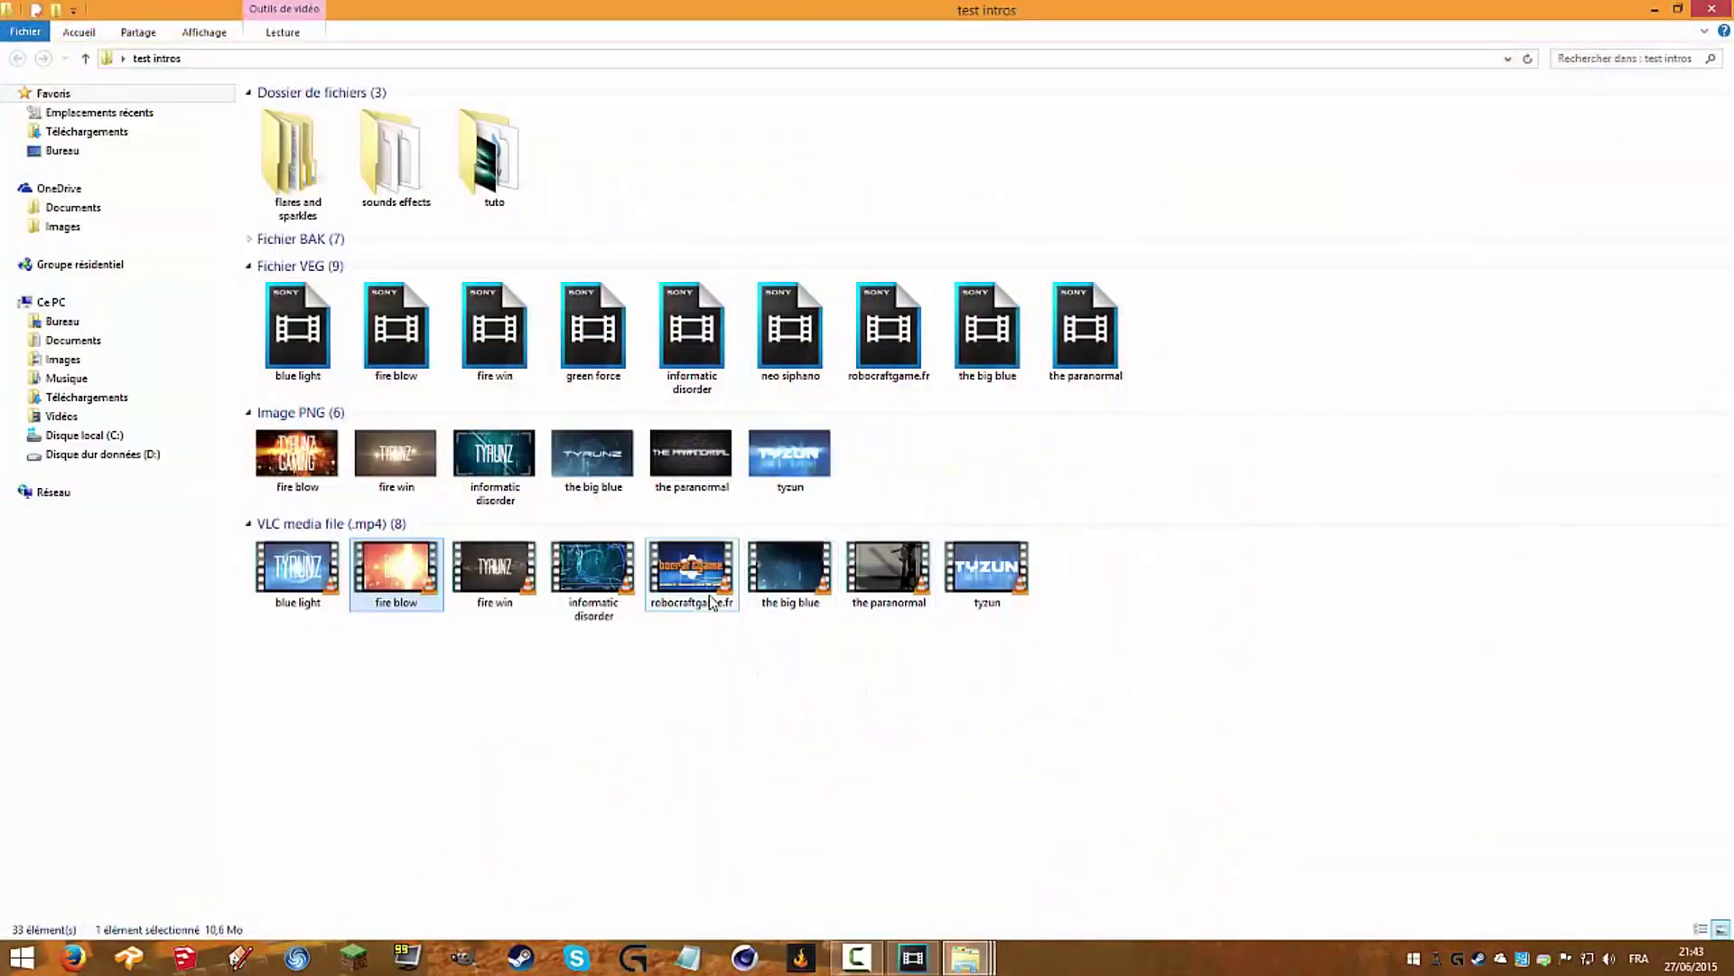
double_click(710, 589)
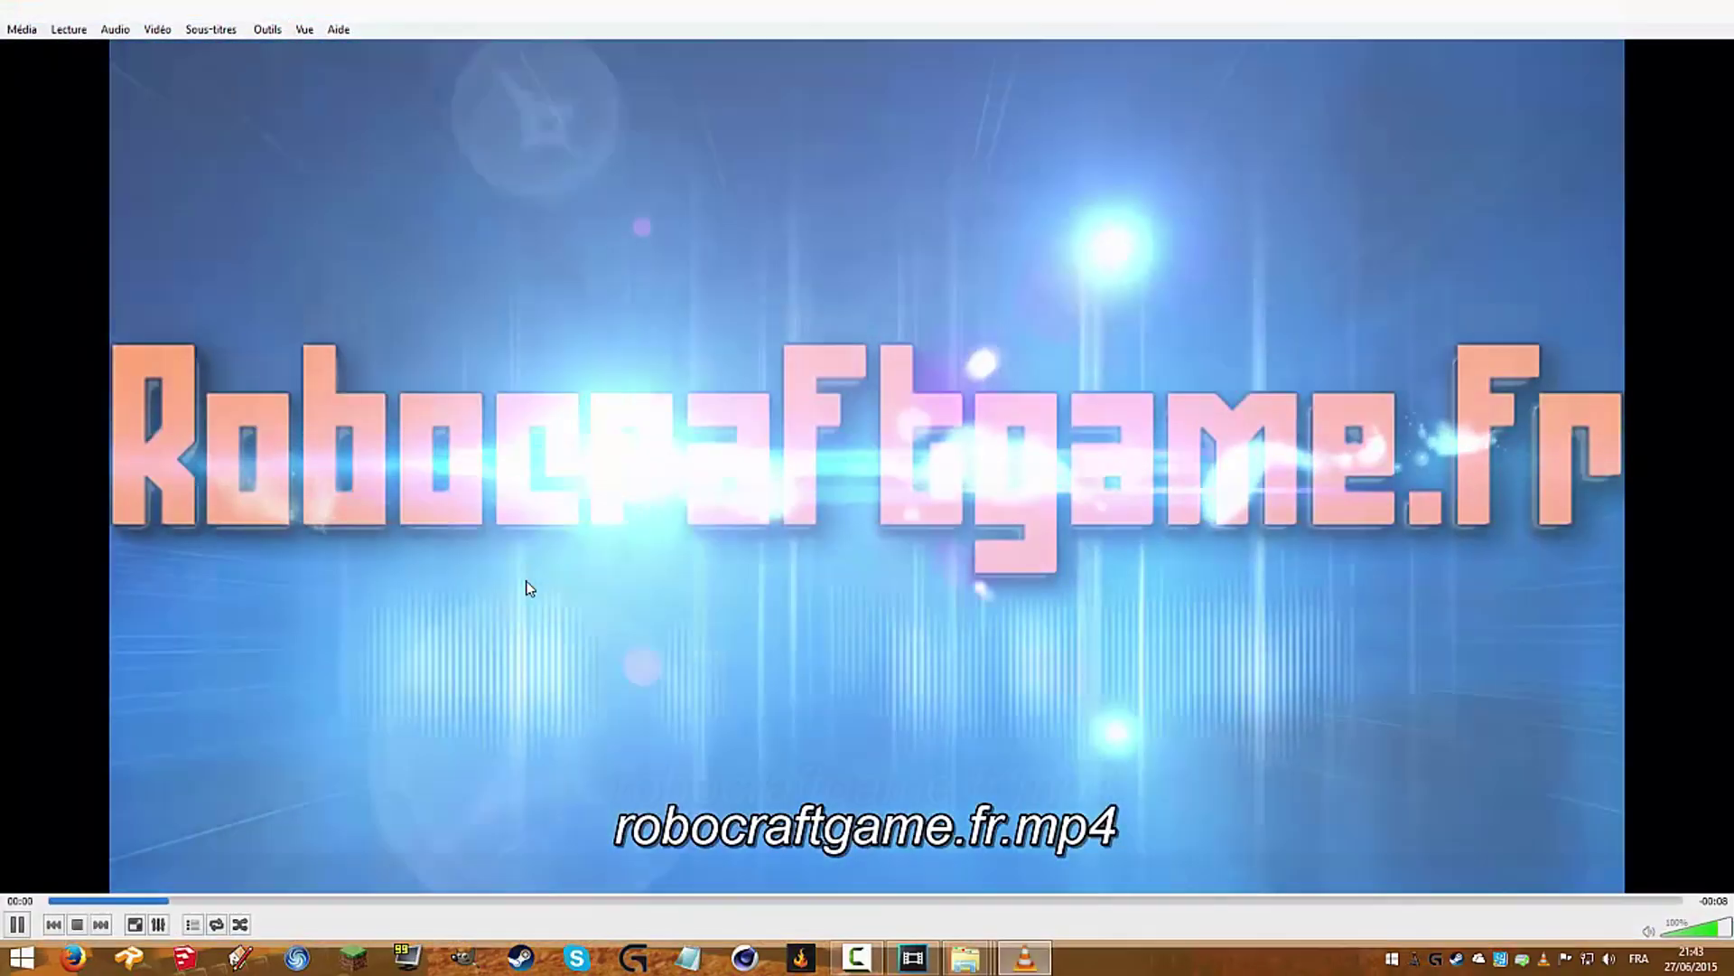
double_click(529, 589)
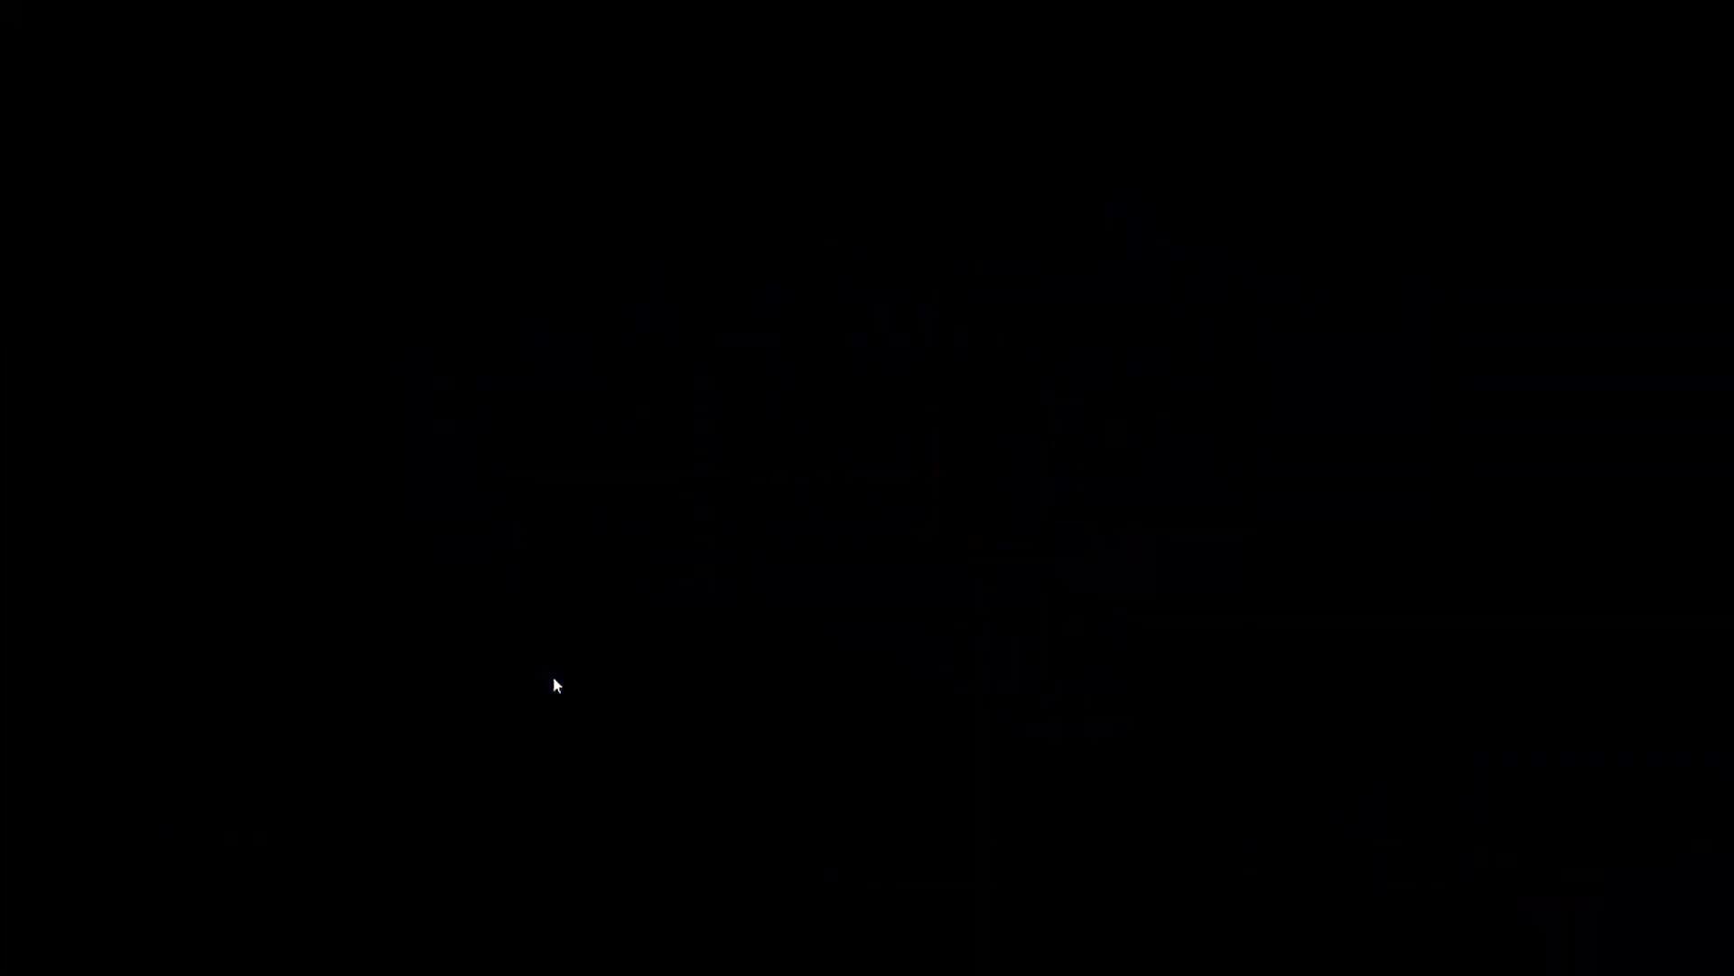
left_click(1711, 9)
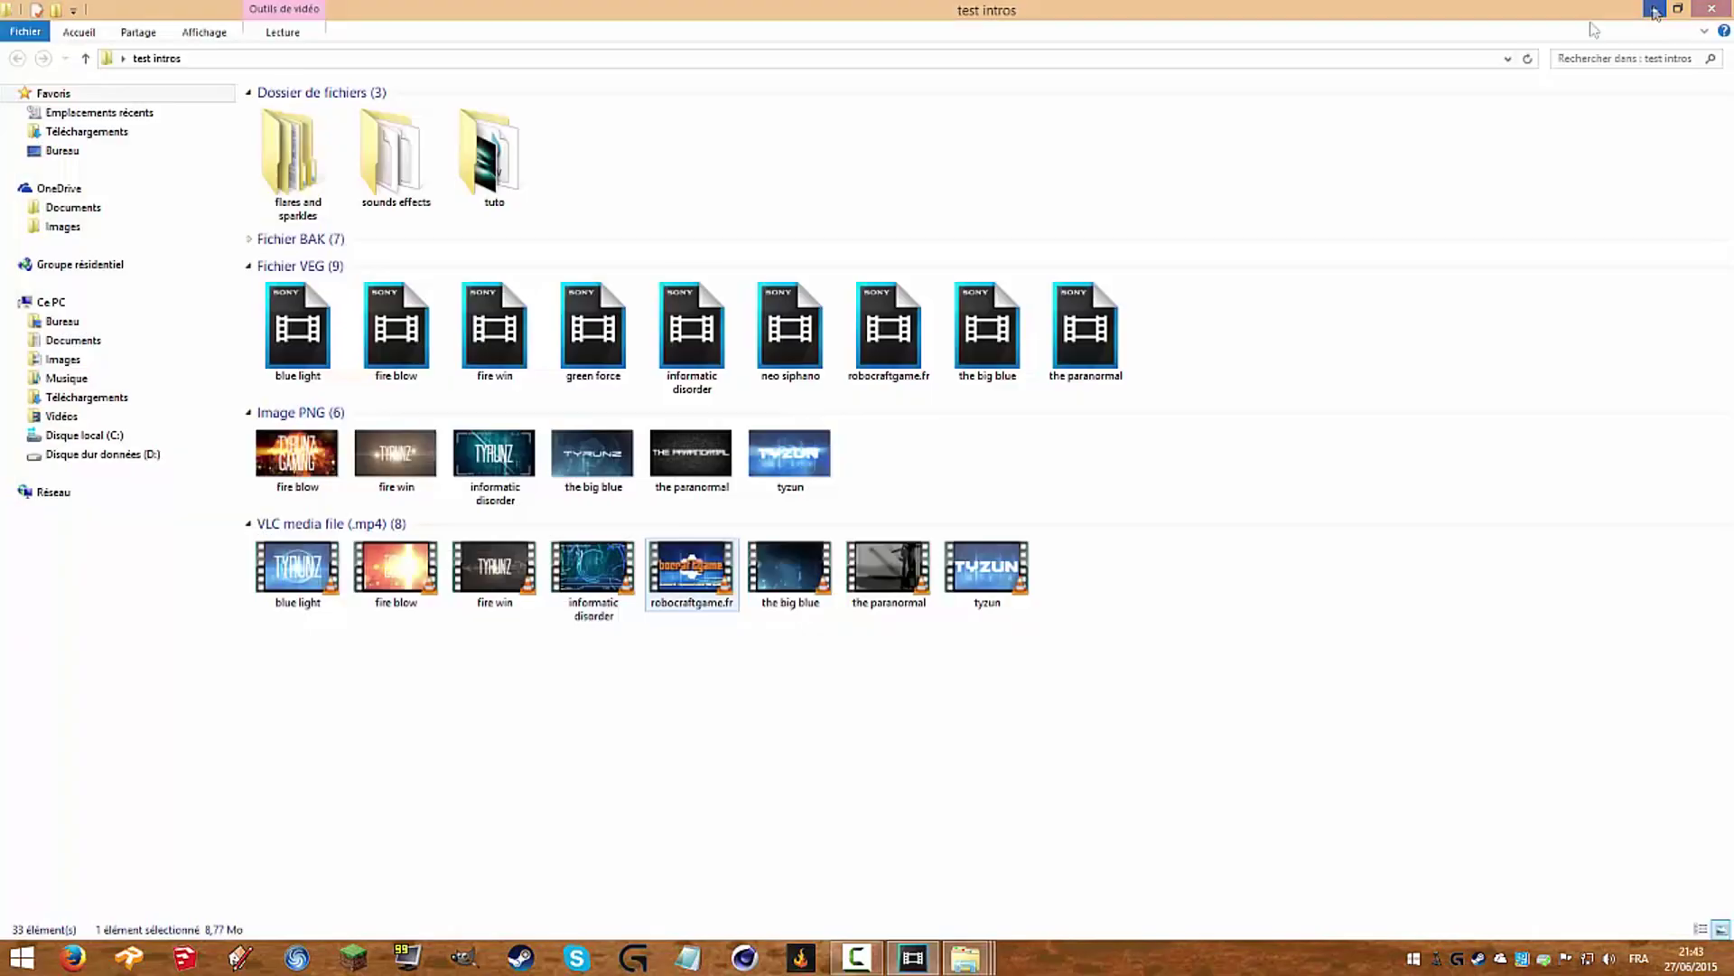
Step: Browse the sounds effects and tuto folders, and open the Sparkles folder inside flares and sparkles
double_click(403, 149)
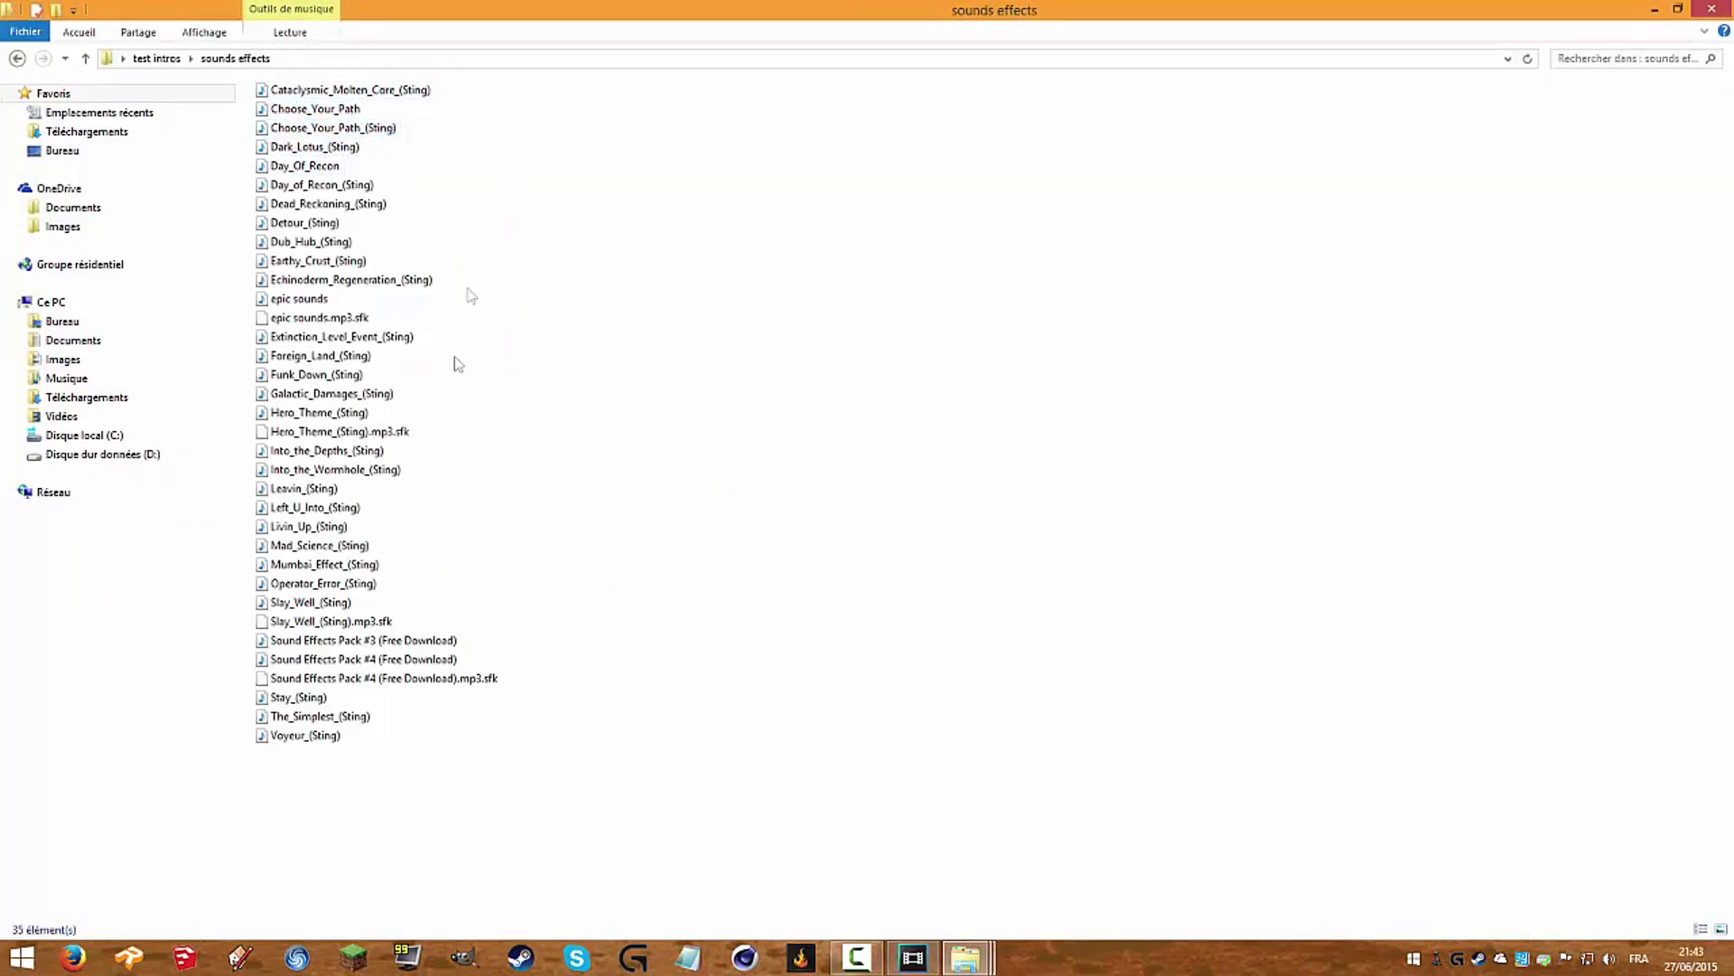
key("BackSpace")
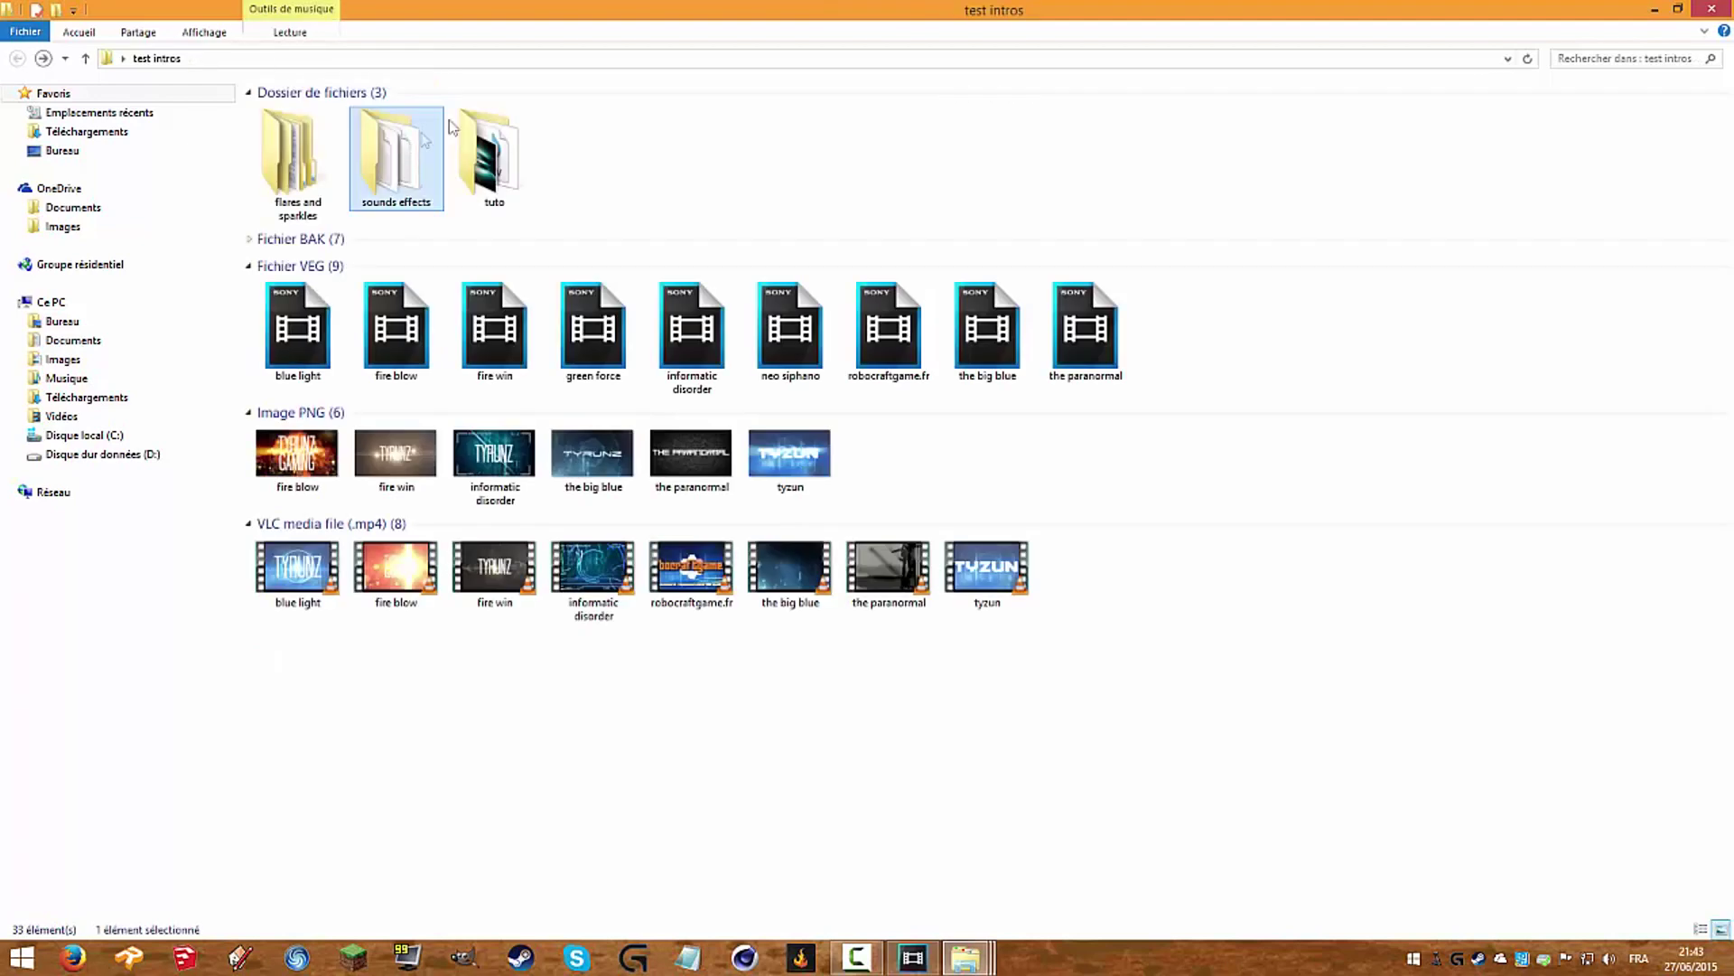
double_click(495, 156)
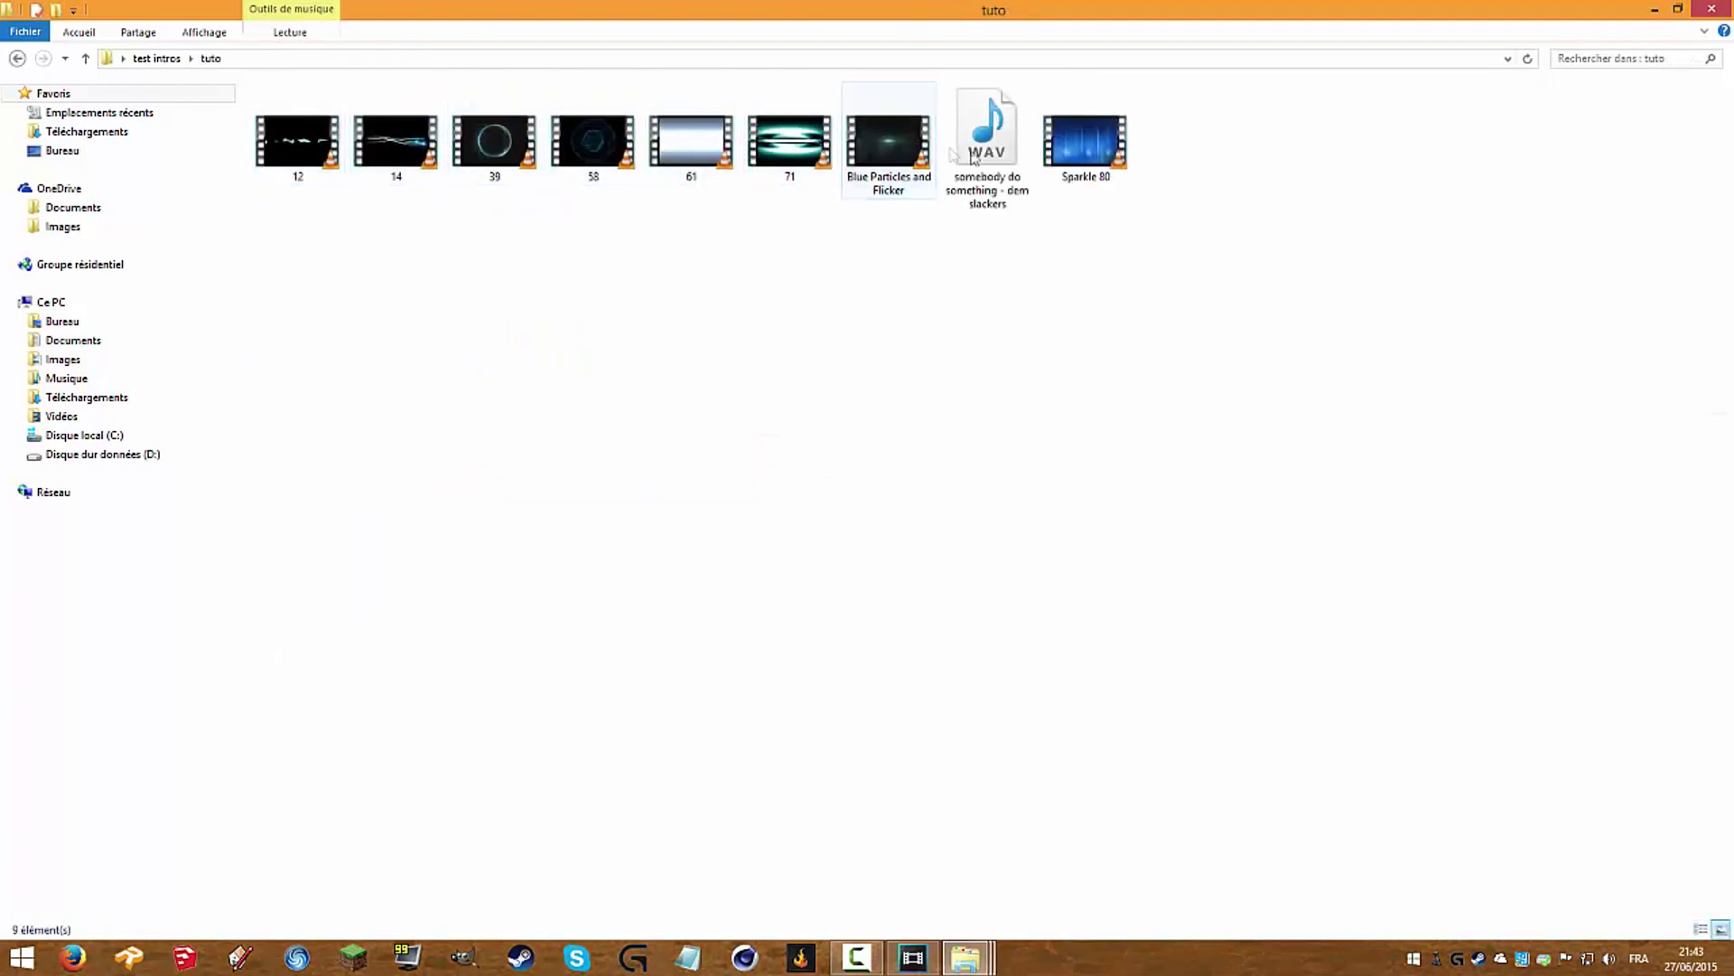
key("BackSpace")
double_click(271, 167)
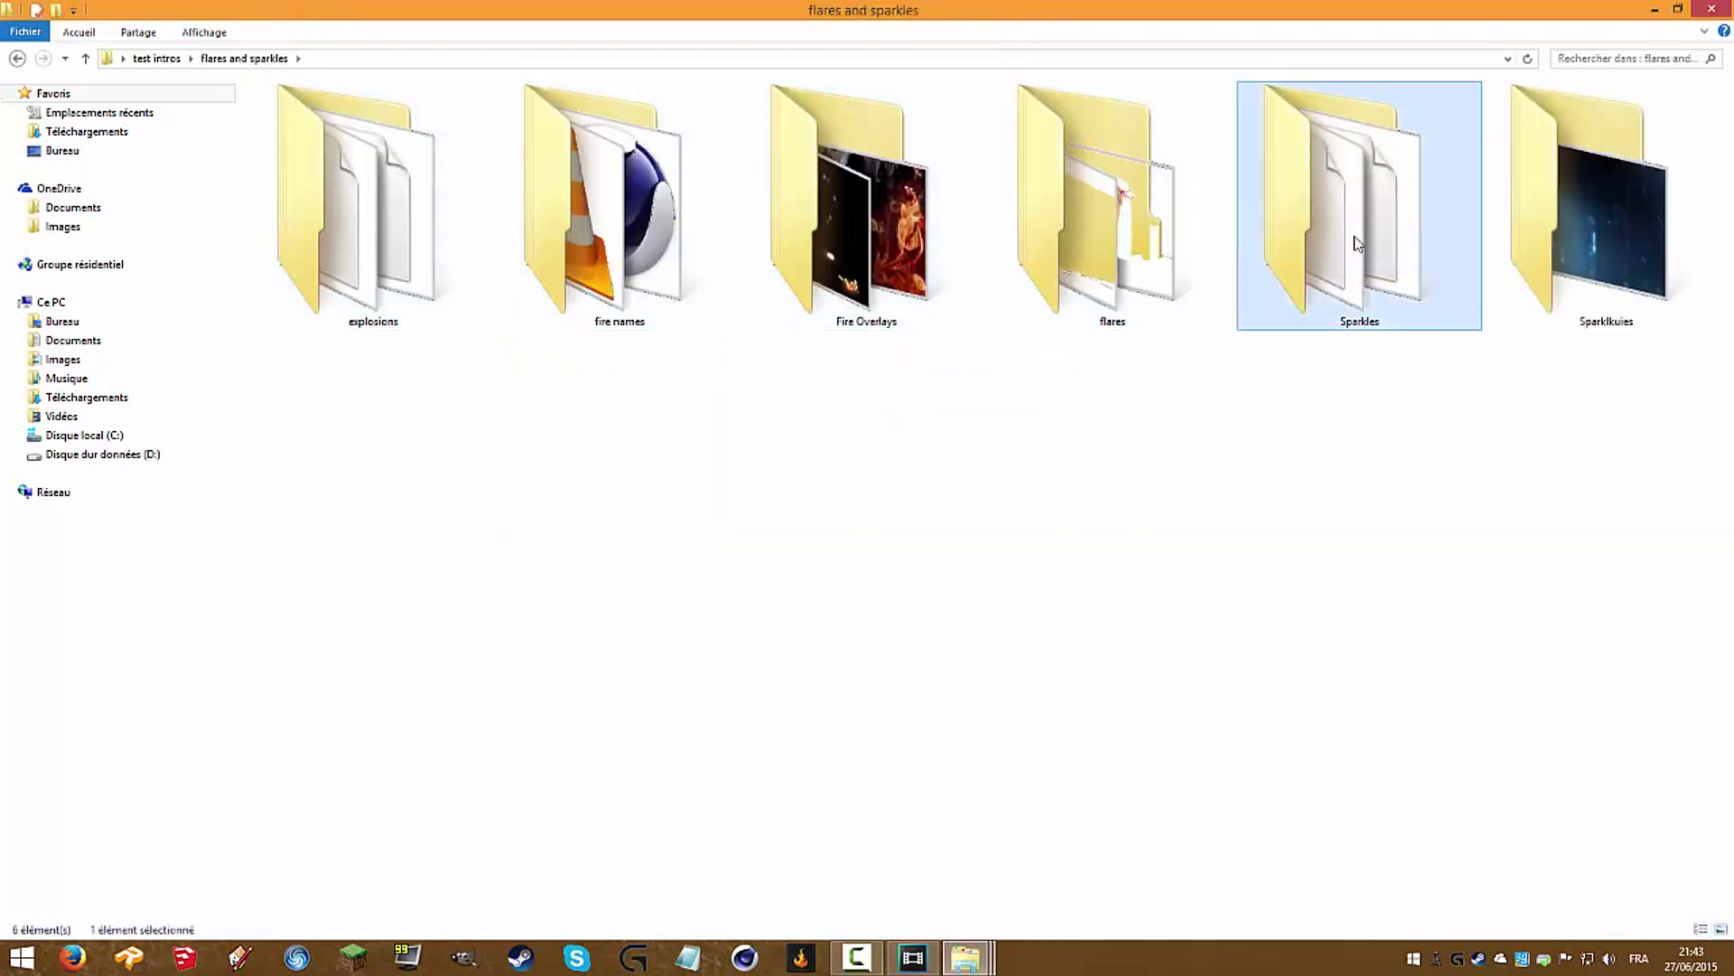
double_click(1346, 242)
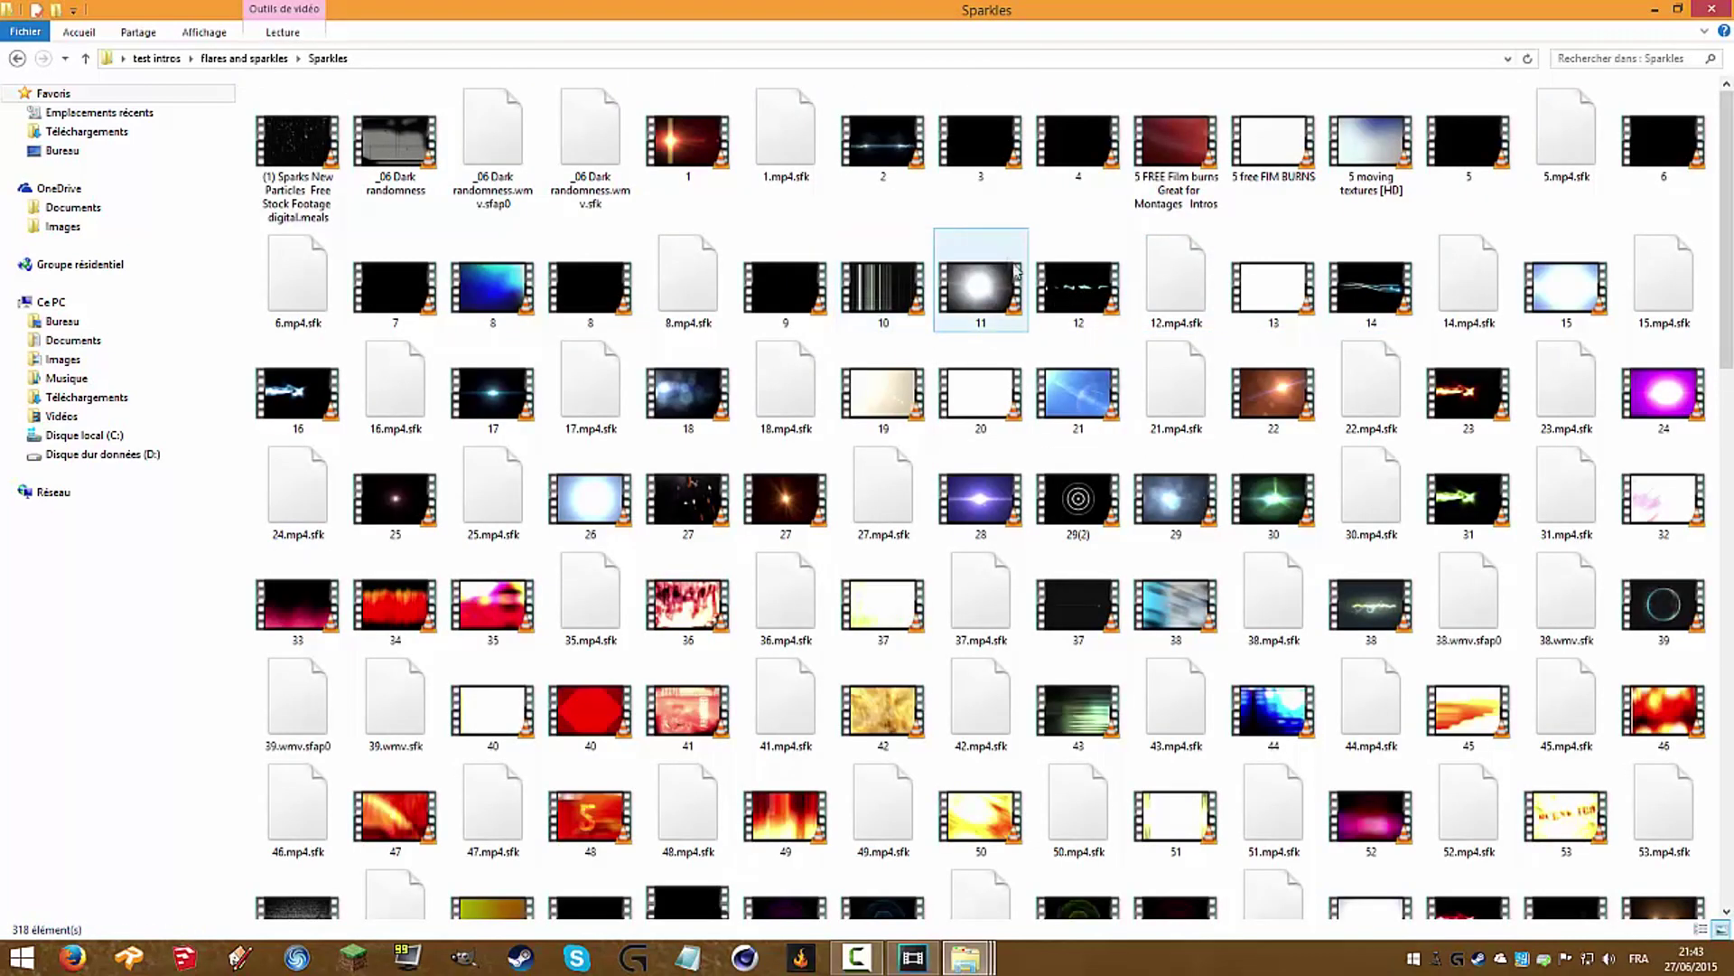
Step: Look through the Sparkles clips and preview clips 28, 22 and 29(2)
left_click(997, 500)
double_click(997, 500)
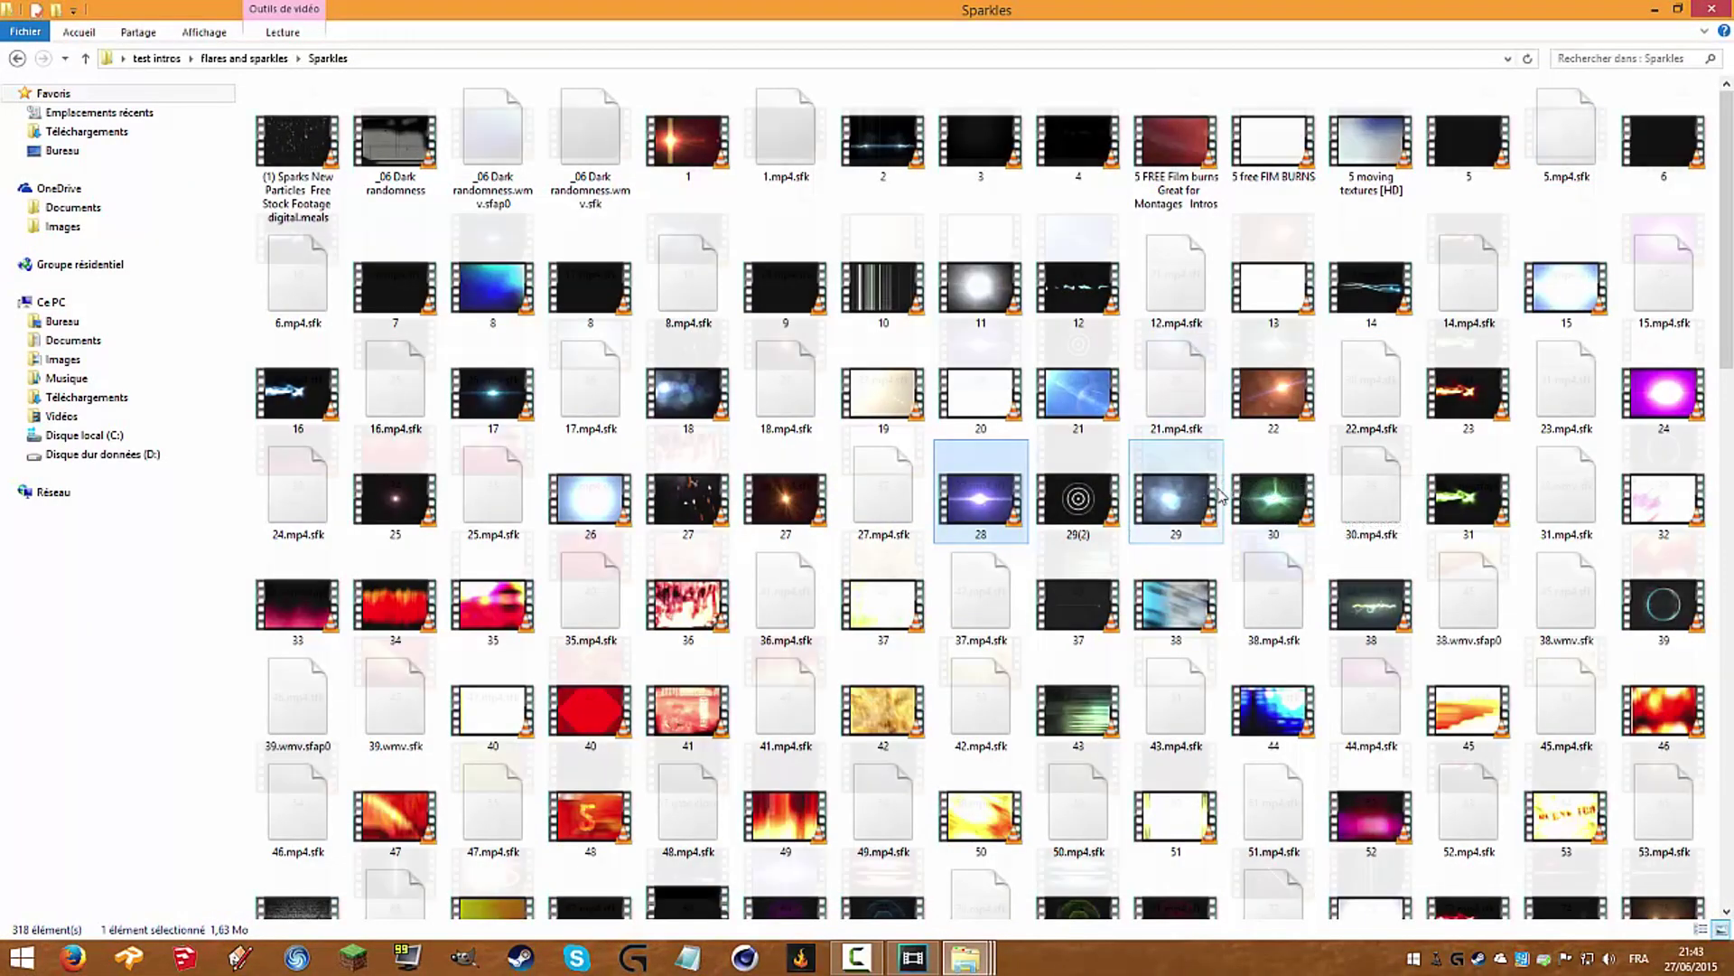
scroll(1236, 470, "down", 10)
scroll(1221, 495, "down", 3)
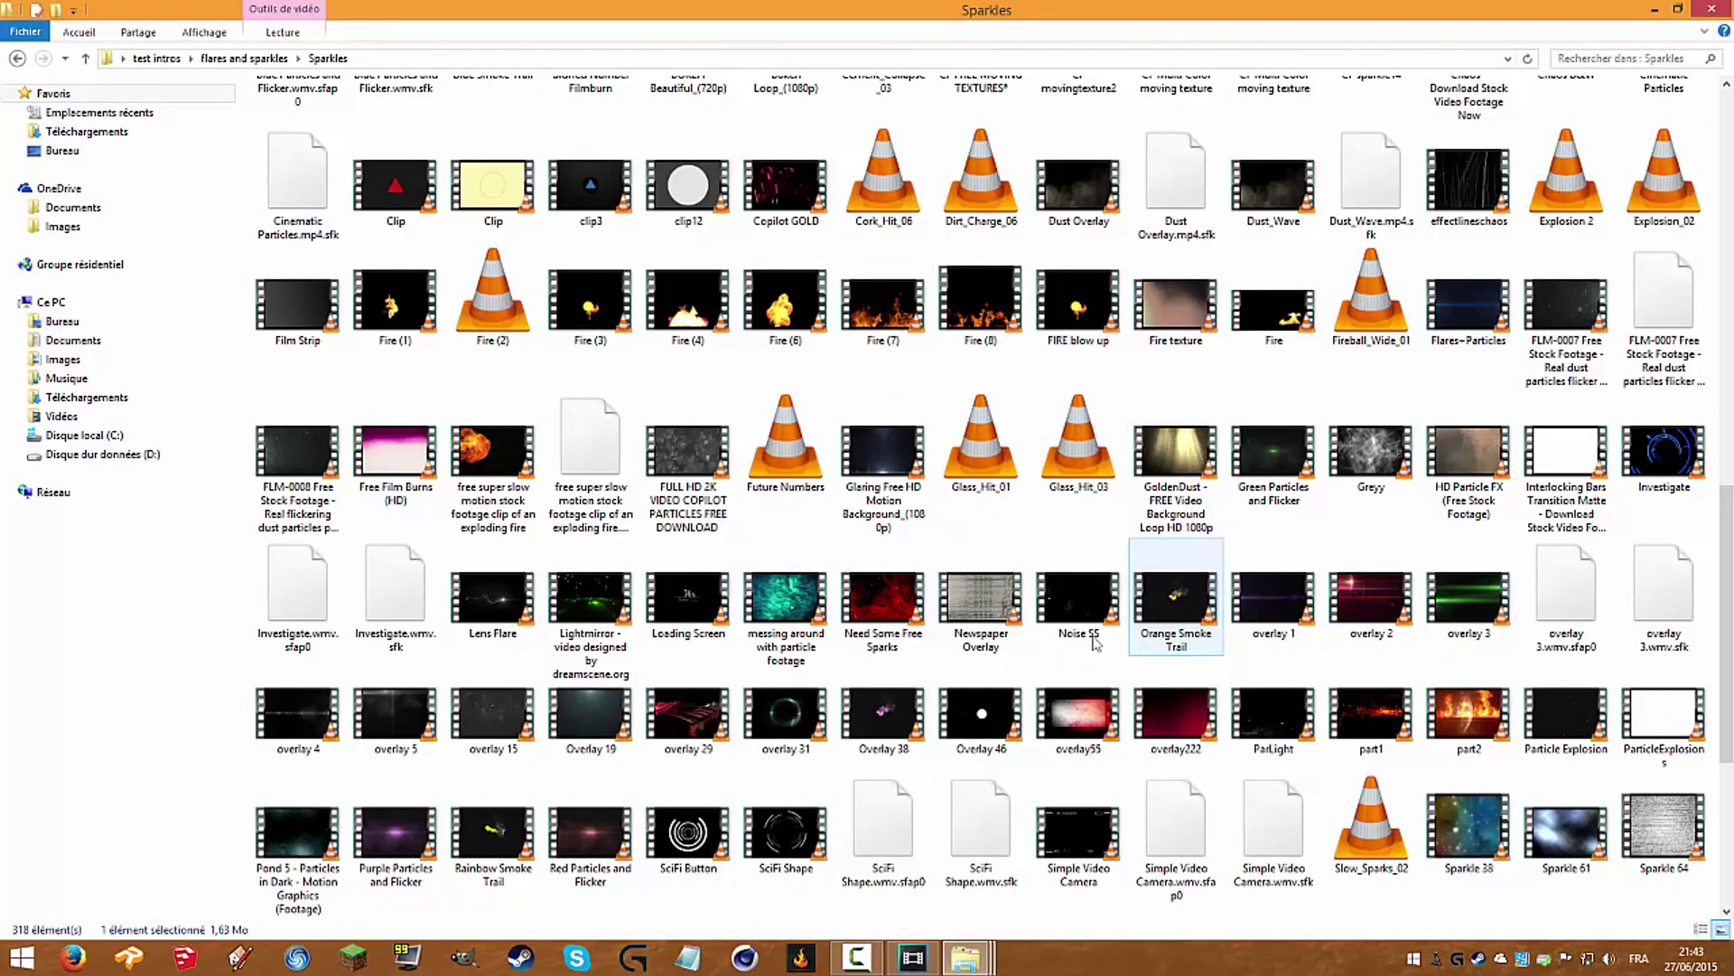
scroll(1192, 542, "up", 15)
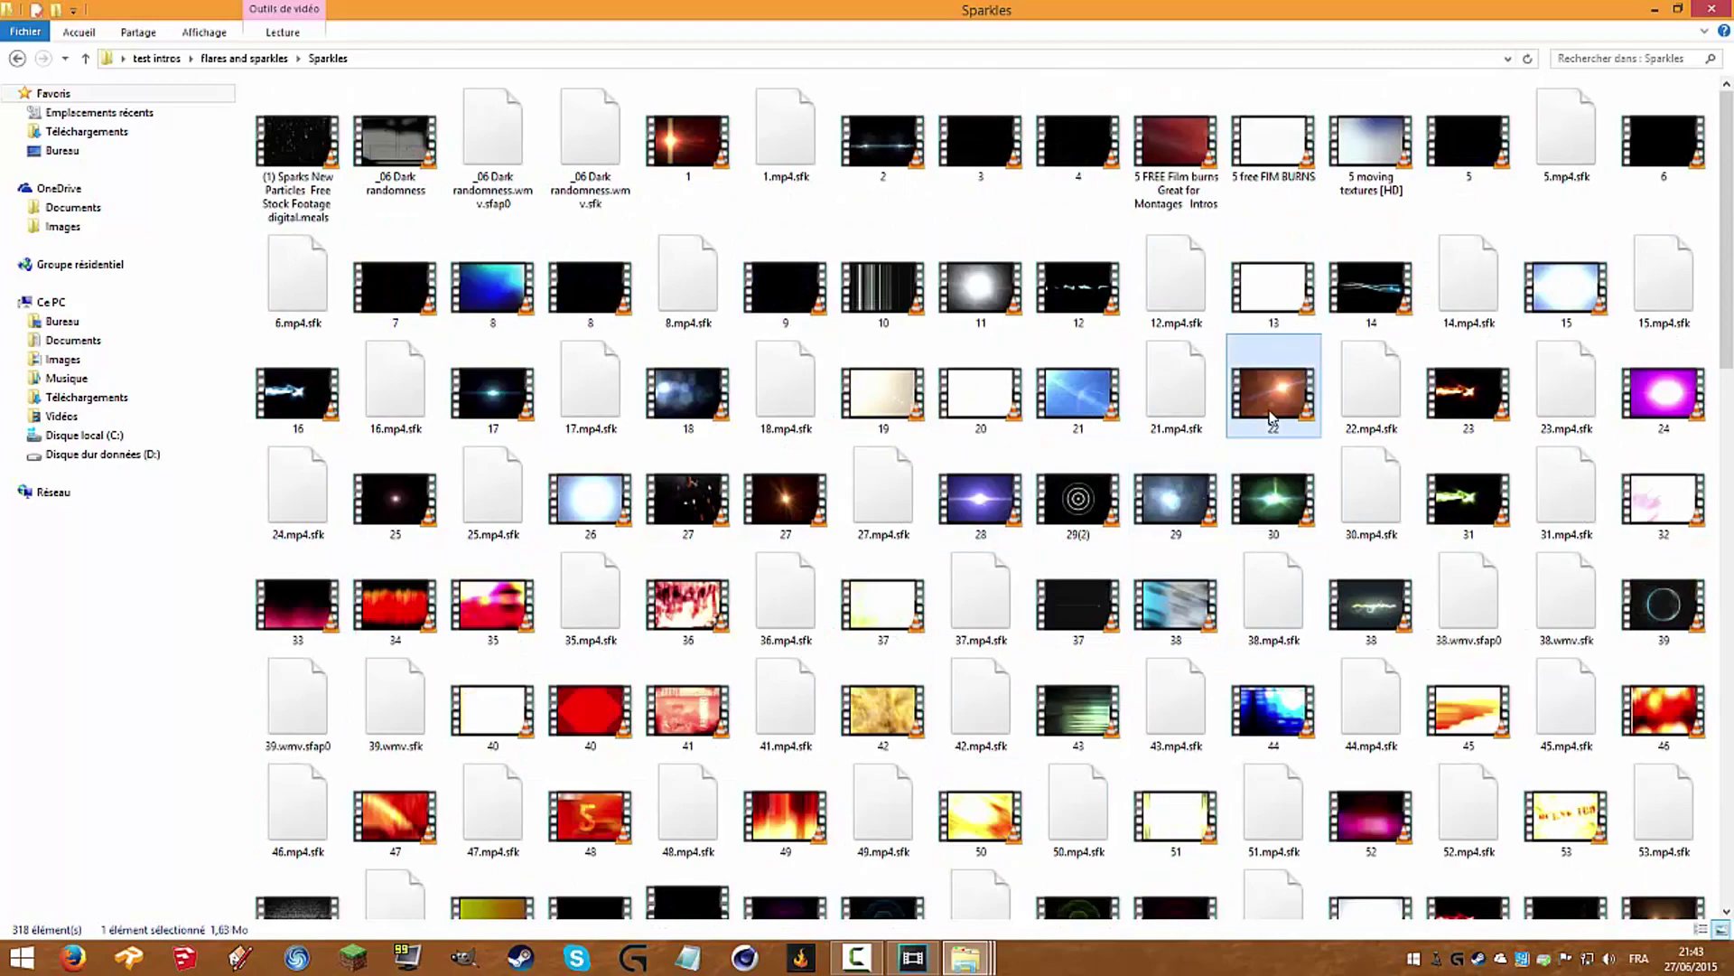
double_click(1277, 403)
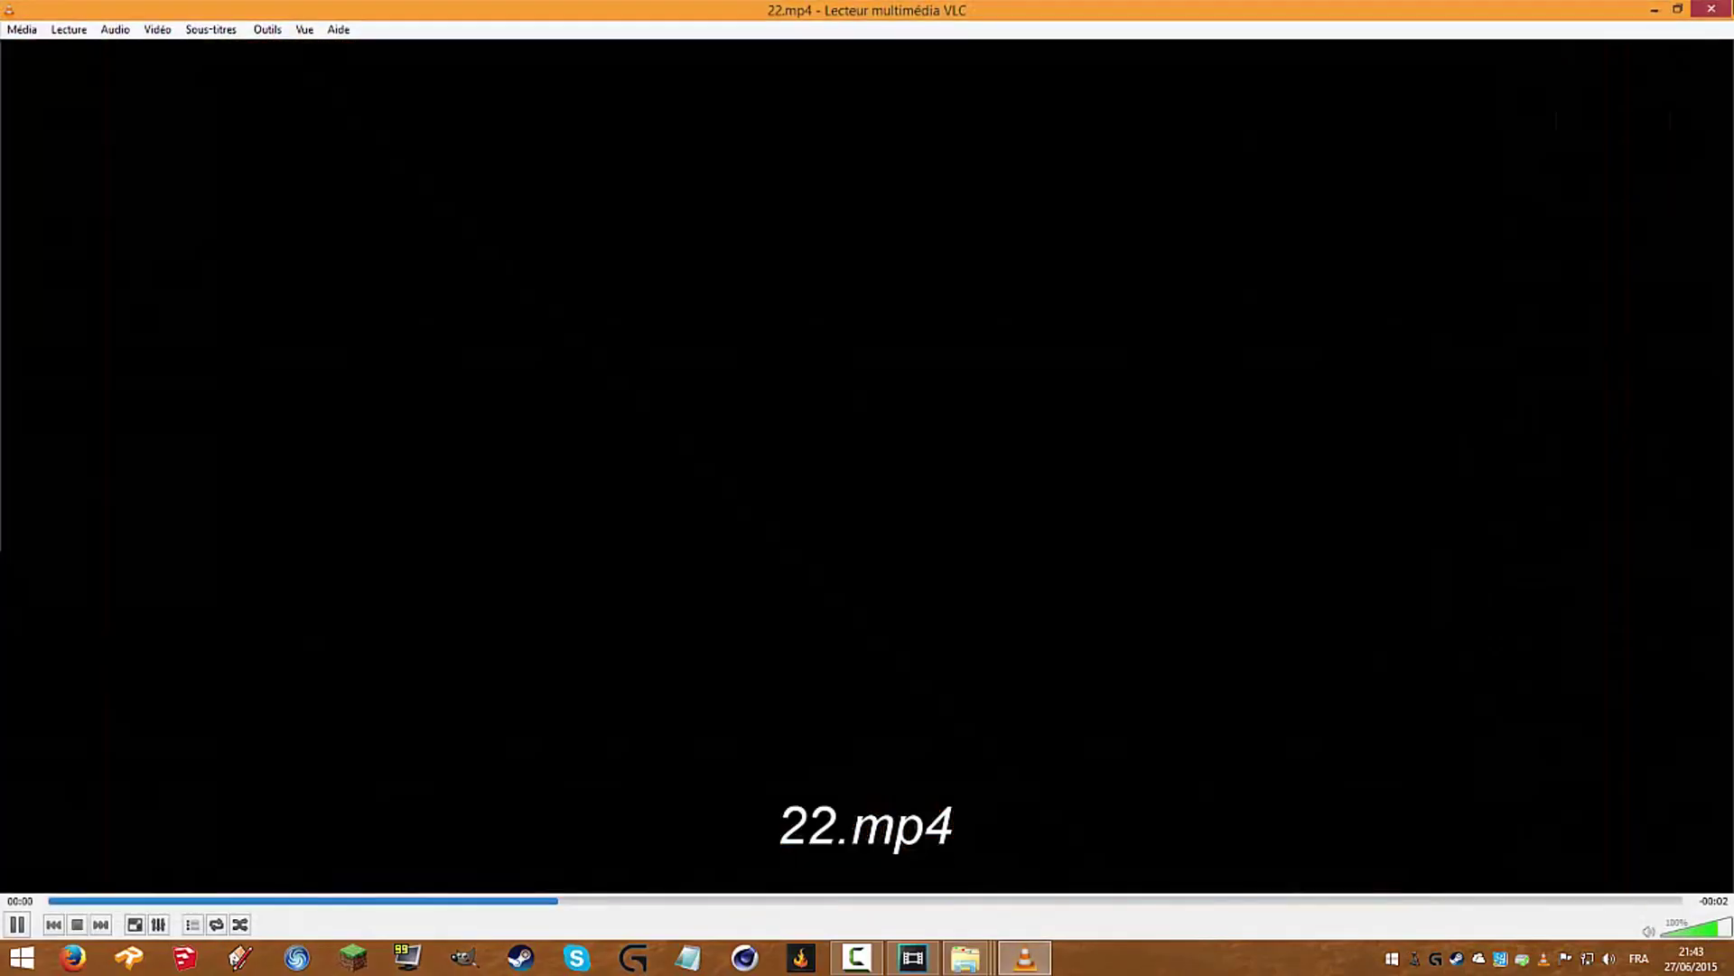
left_click(1712, 9)
double_click(1081, 497)
left_click(1711, 9)
Step: Import all the files of the tuto folder into the Vegas Pro project media
key("BackSpace")
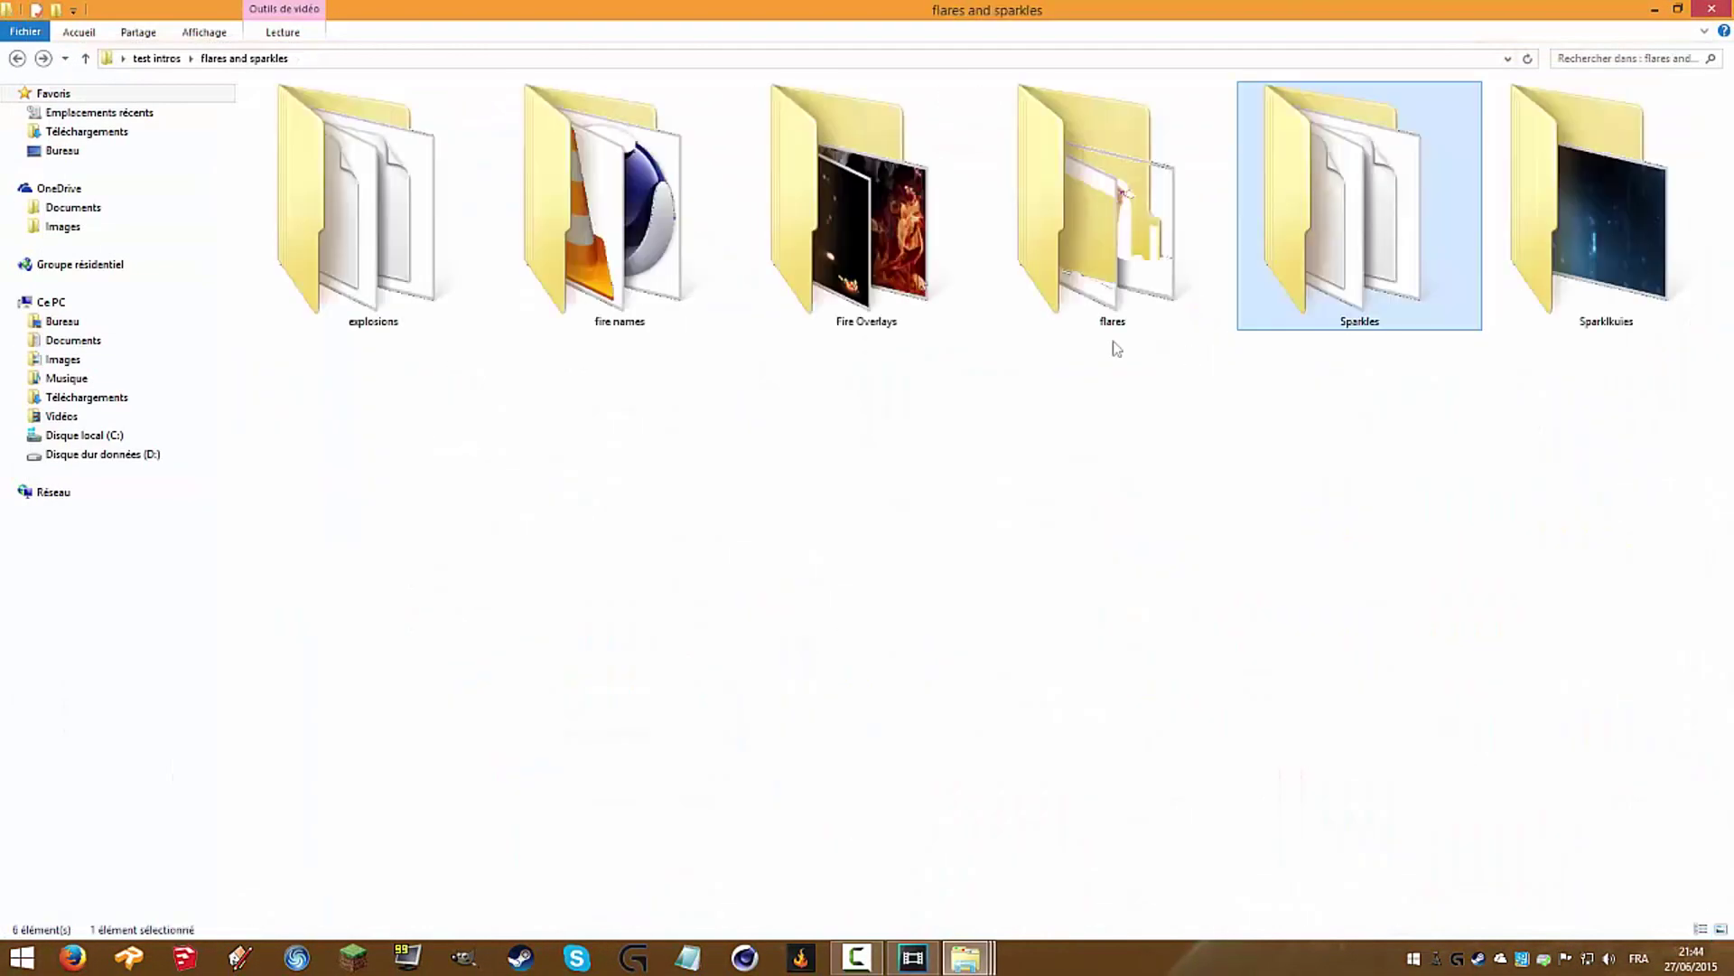
key("BackSpace")
double_click(495, 171)
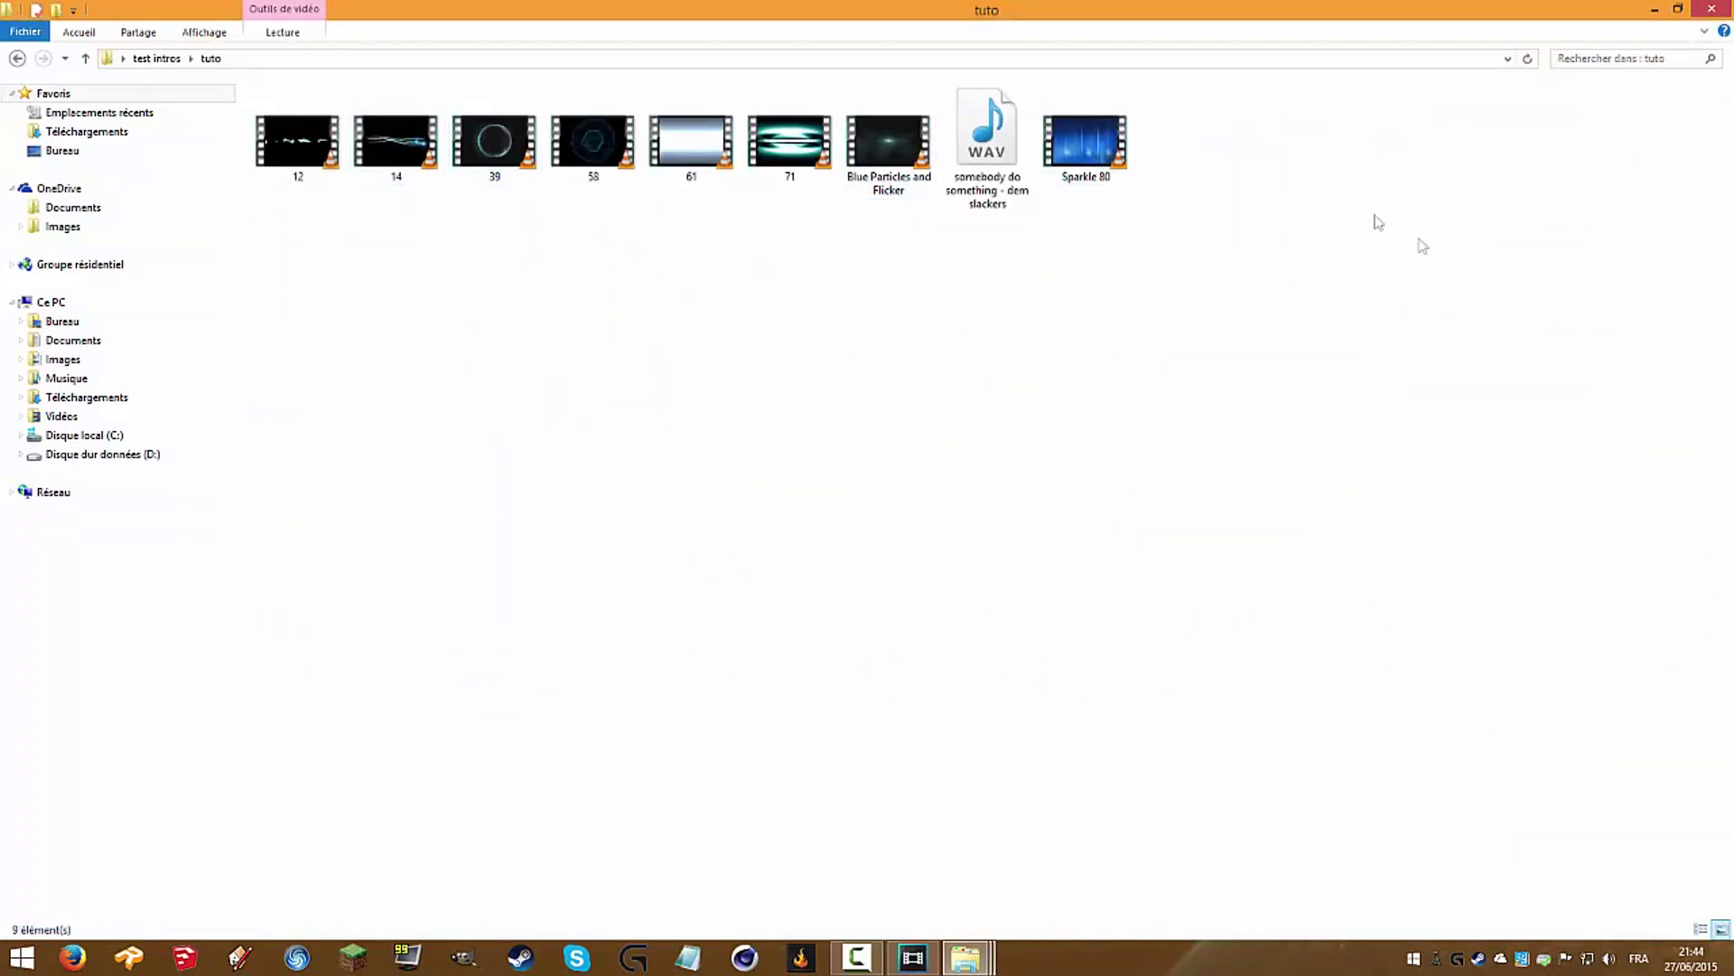
left_click_drag(1568, 409, 252, 79)
left_click_drag(396, 145, 380, 271)
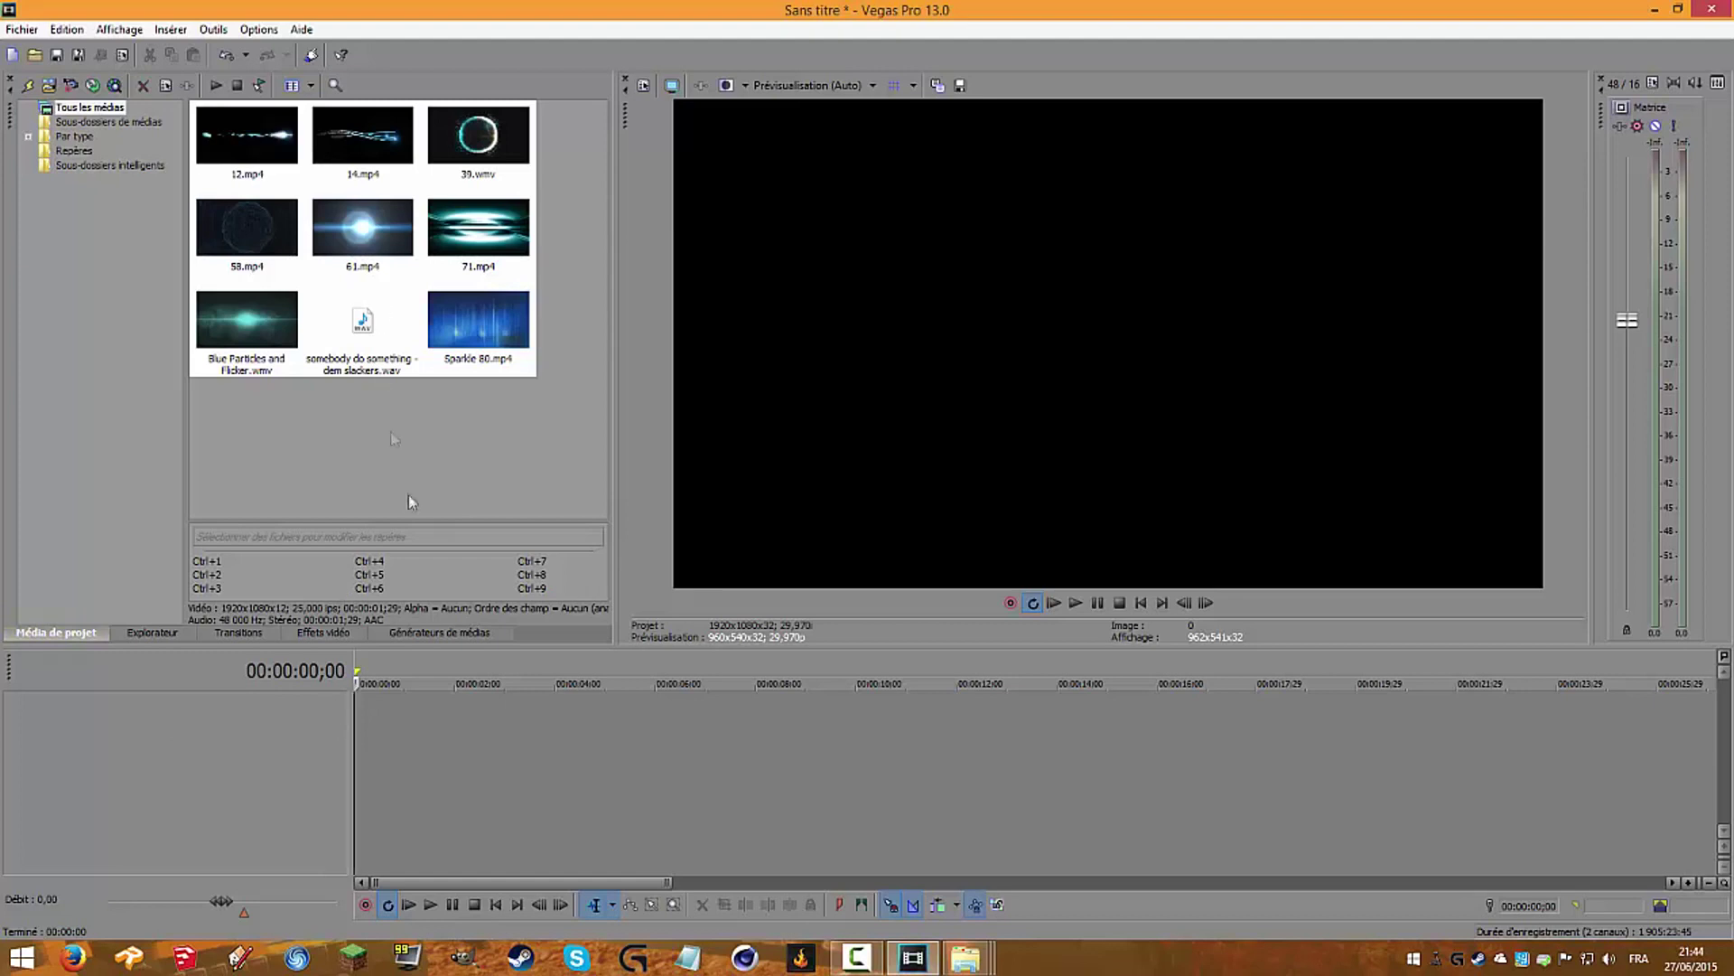
Step: Place the somebody do something - dem slackers.wav music at the start of the timeline
left_click_drag(365, 325, 397, 689)
left_click_drag(356, 753, 360, 774)
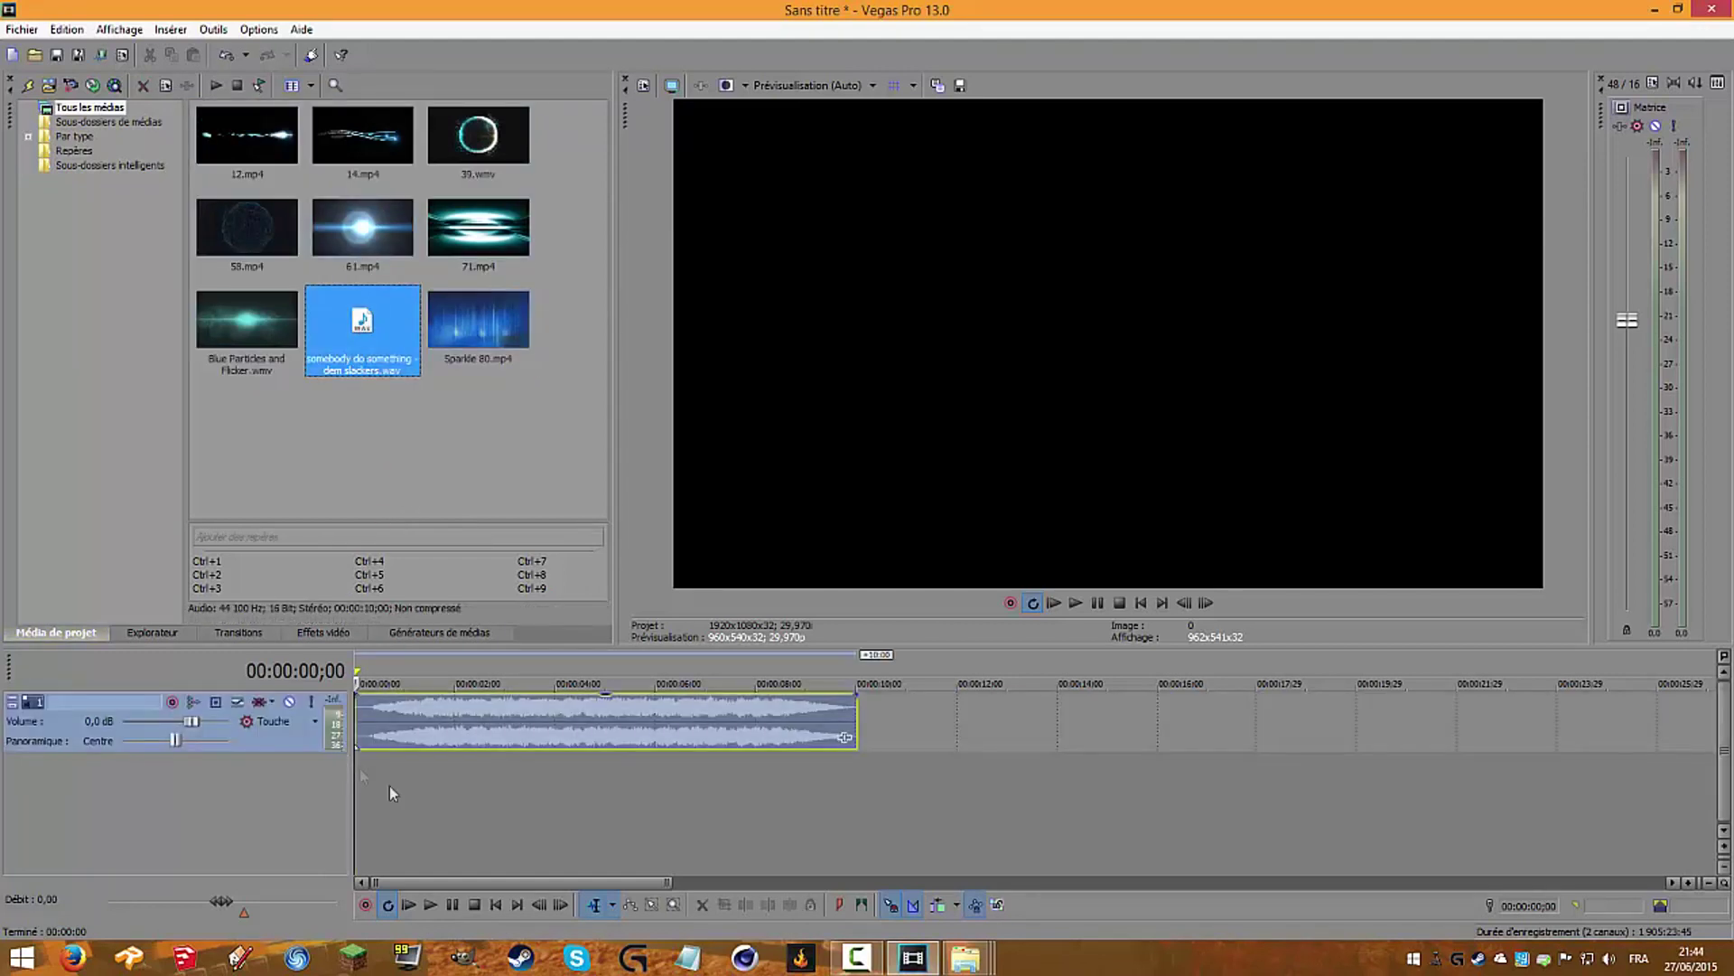
scroll(369, 726, "up", 2)
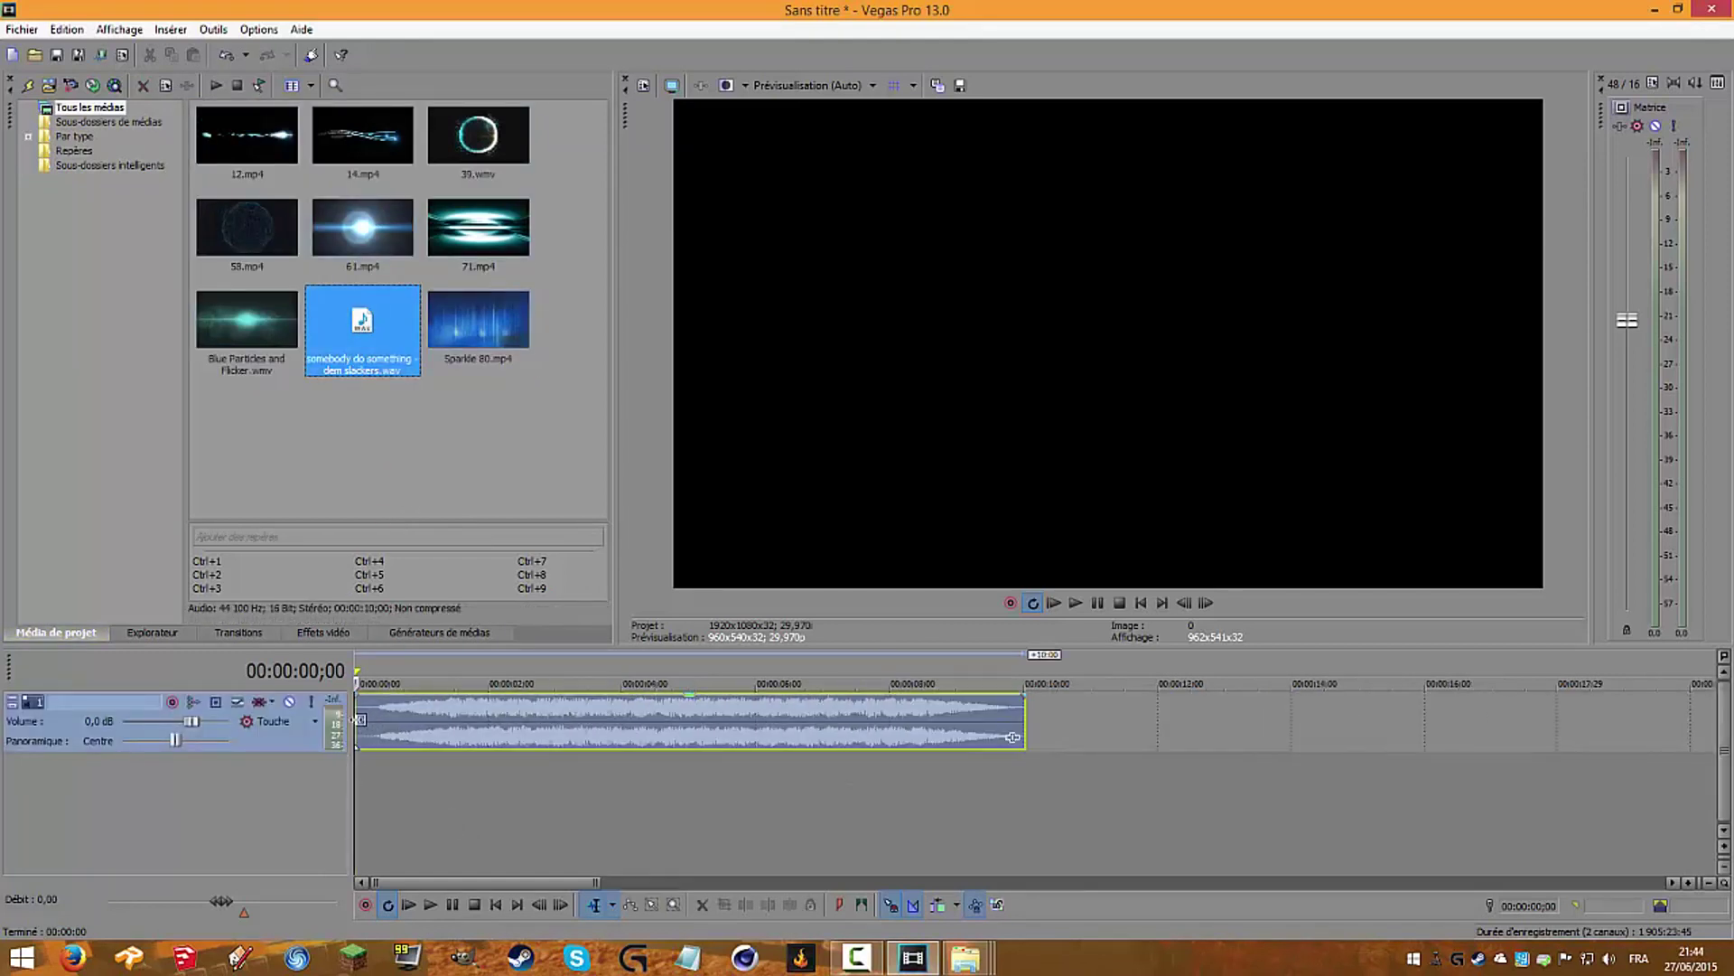
scroll(425, 755, "down", 2)
Step: Insert a video track and place Sparkle 80.mp4 at its start as the background
right_click(386, 780)
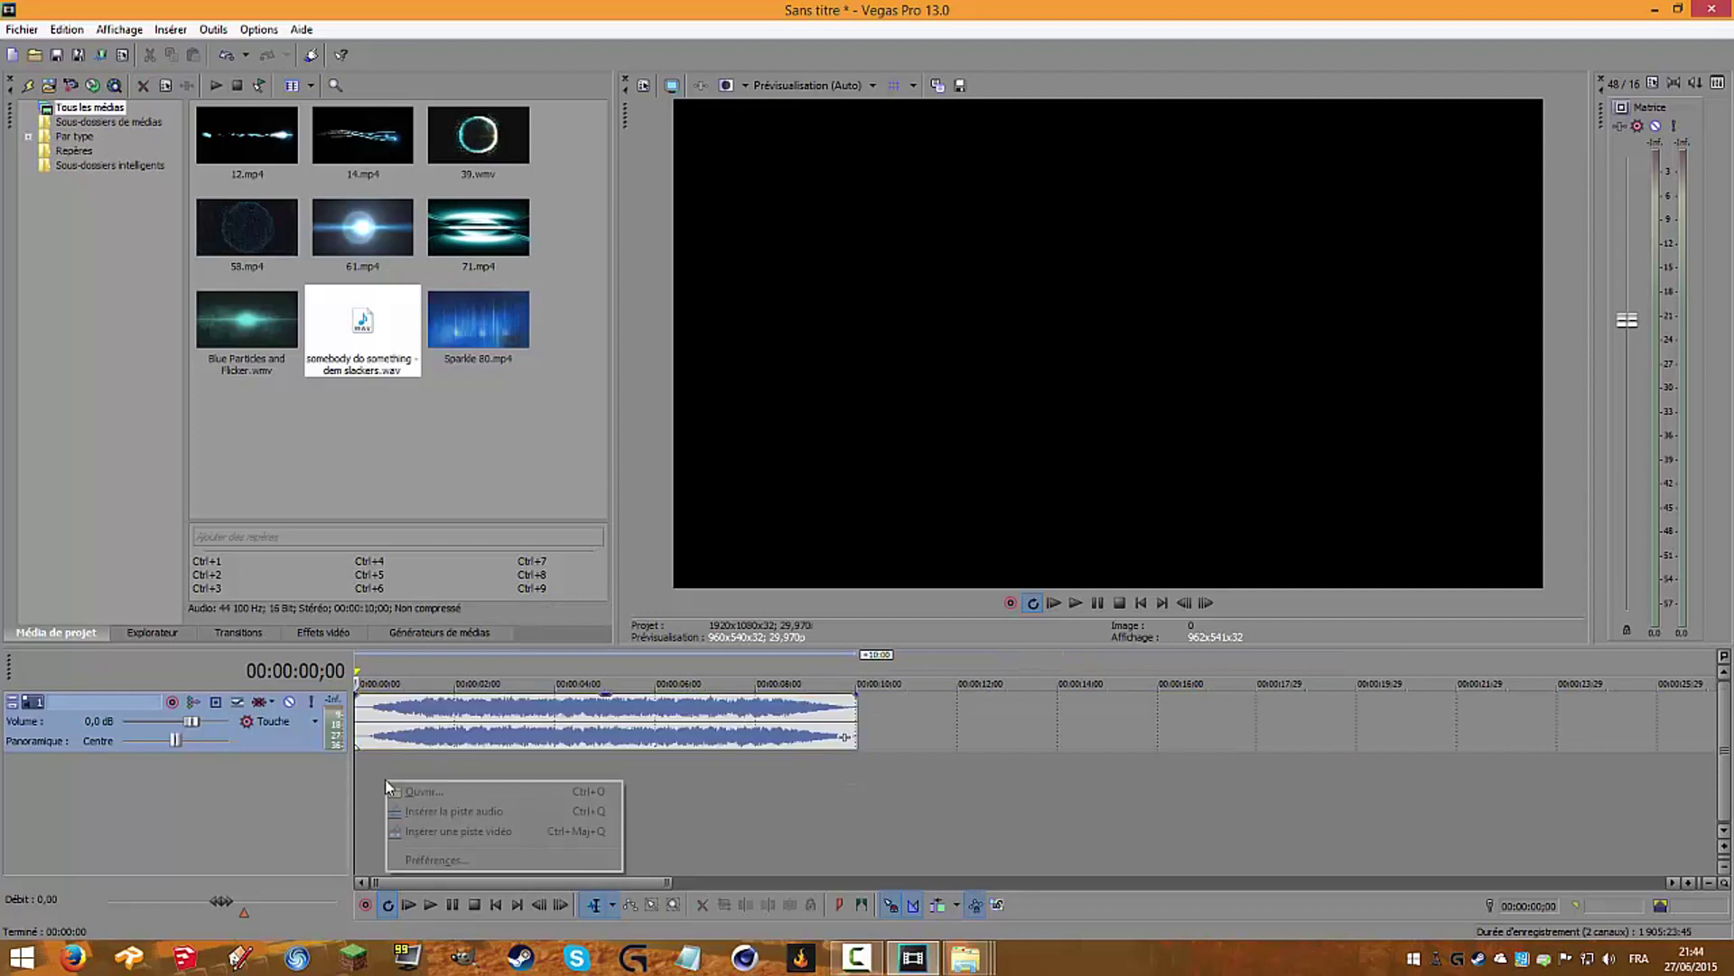
left_click(447, 836)
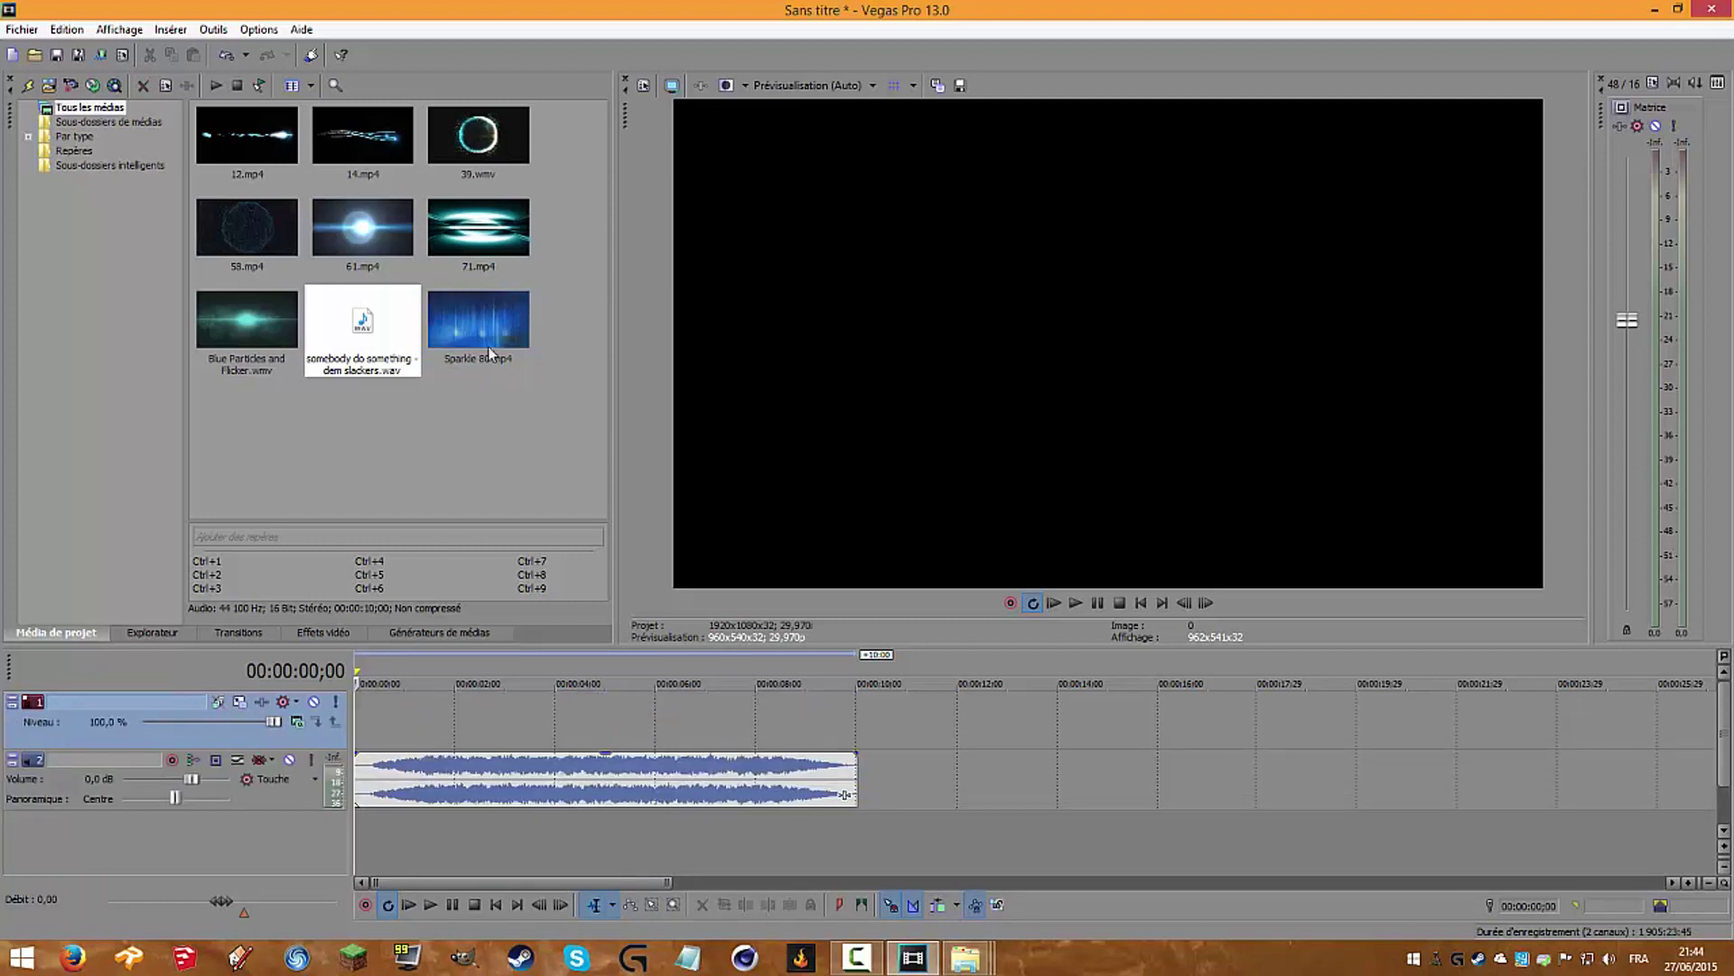
left_click_drag(488, 345, 358, 718)
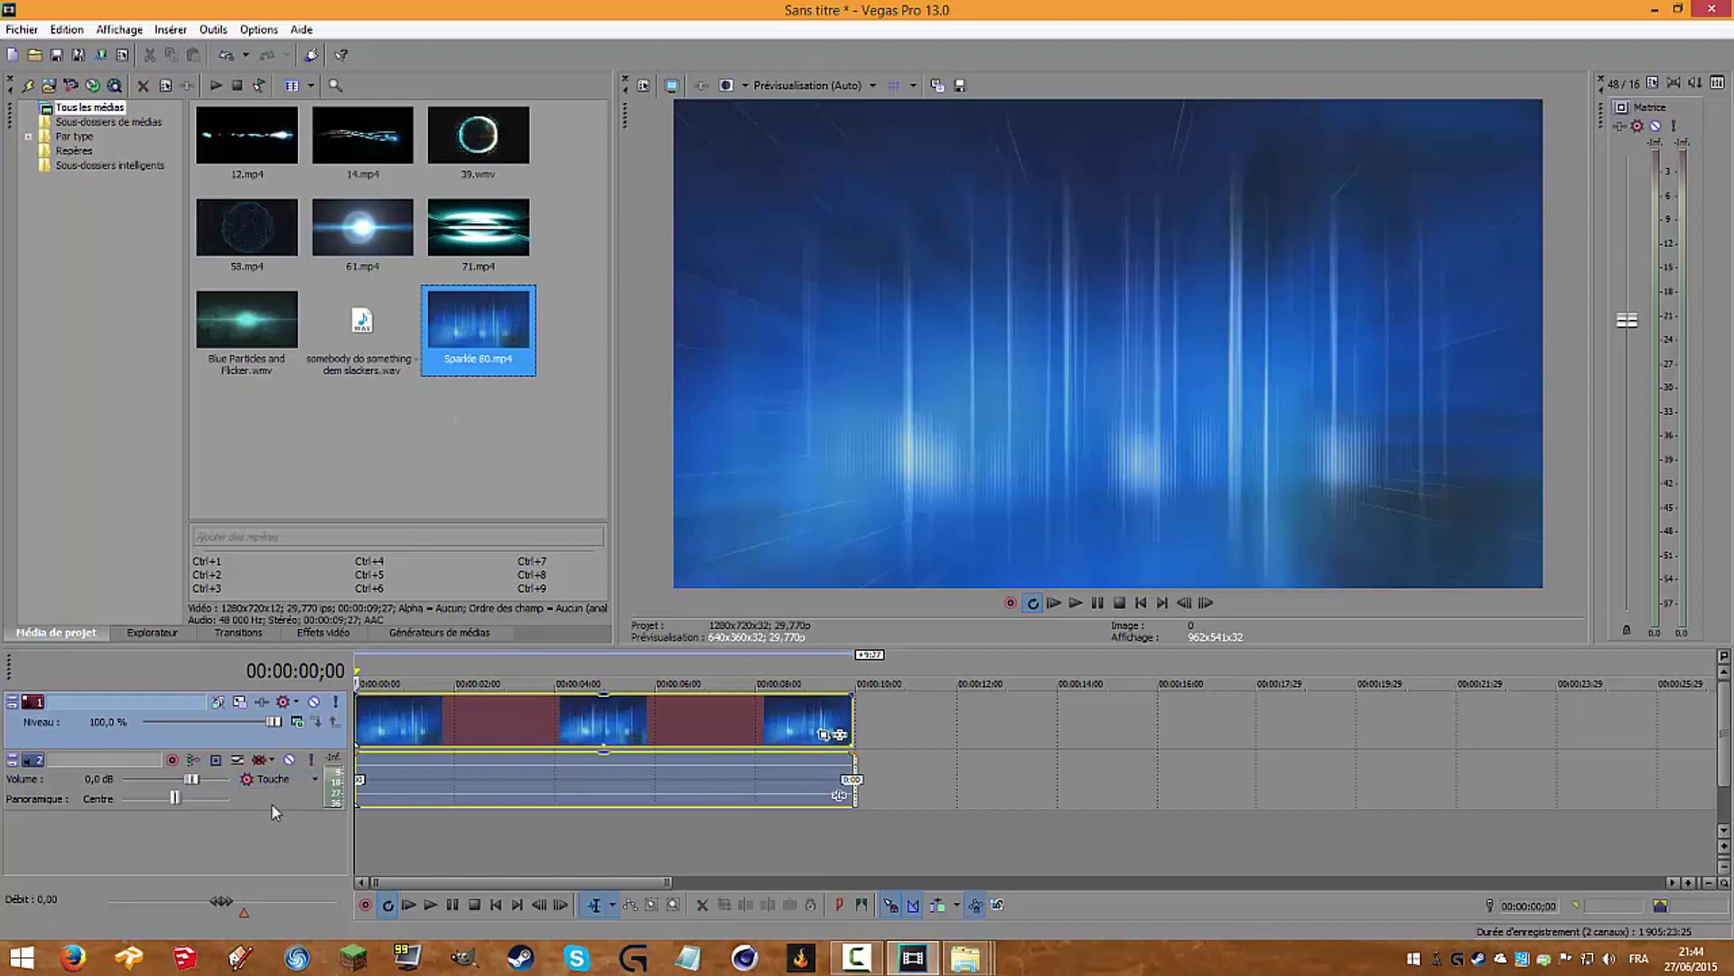
Step: Remove the audio track holding Sparkle 80's sound and put somebody do something - dem slackers.wav back at the start beneath the video
right_click(262, 851)
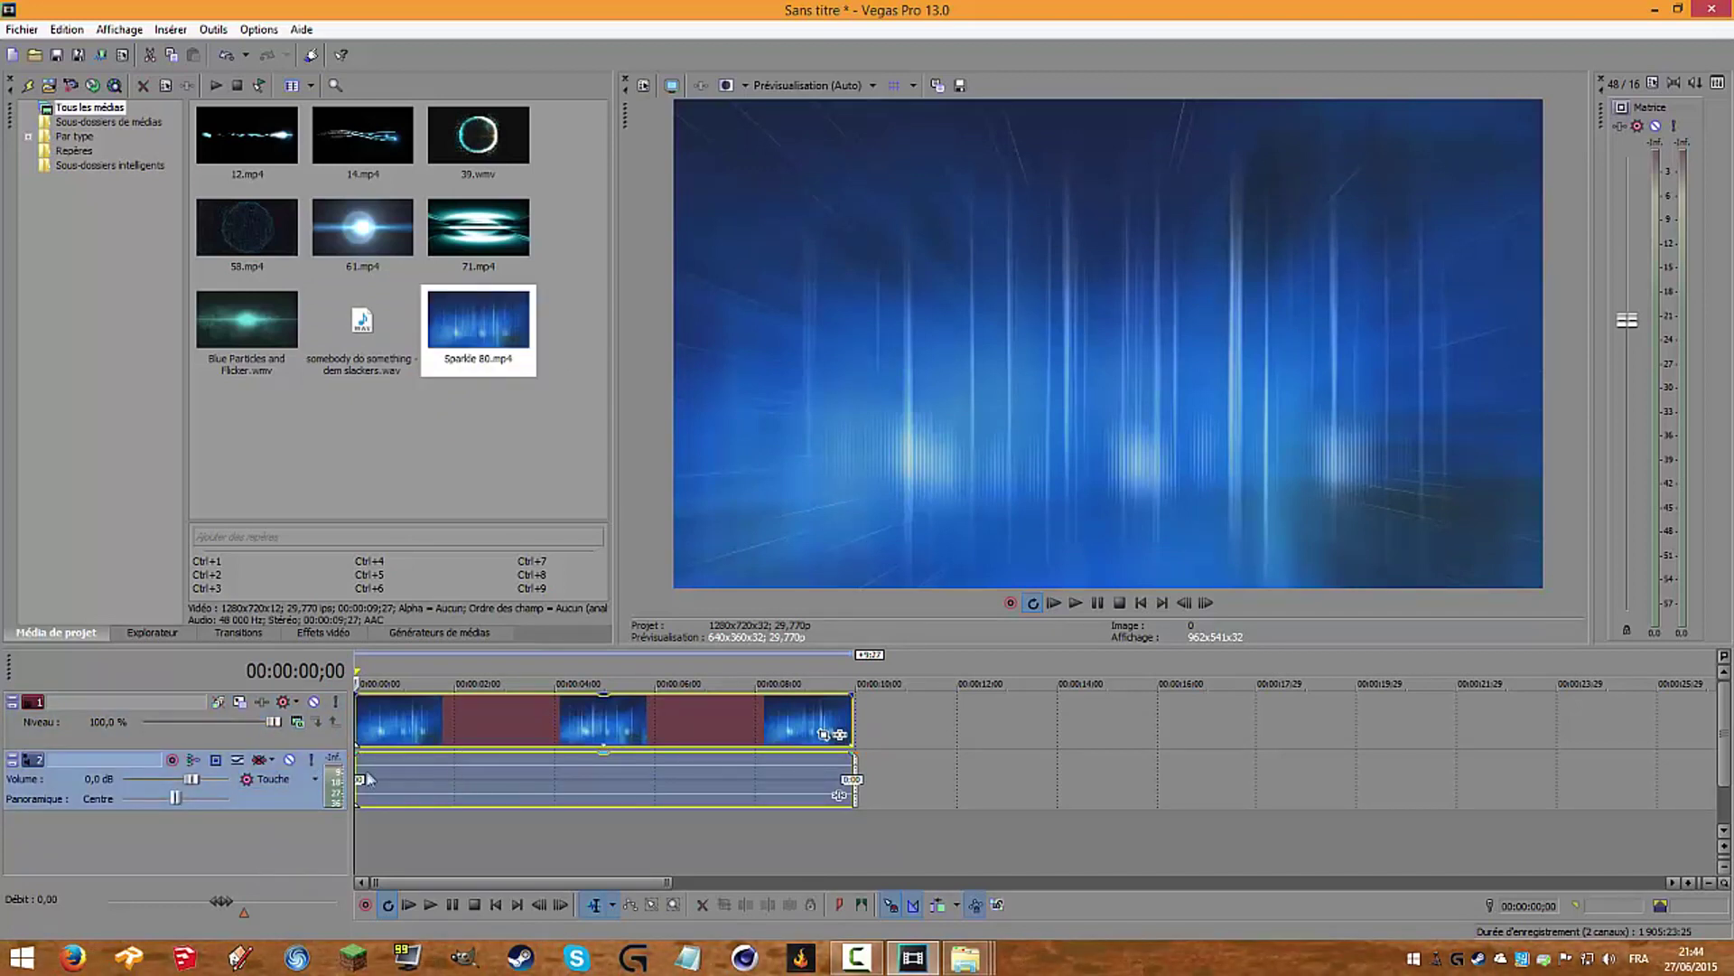
key("Delete")
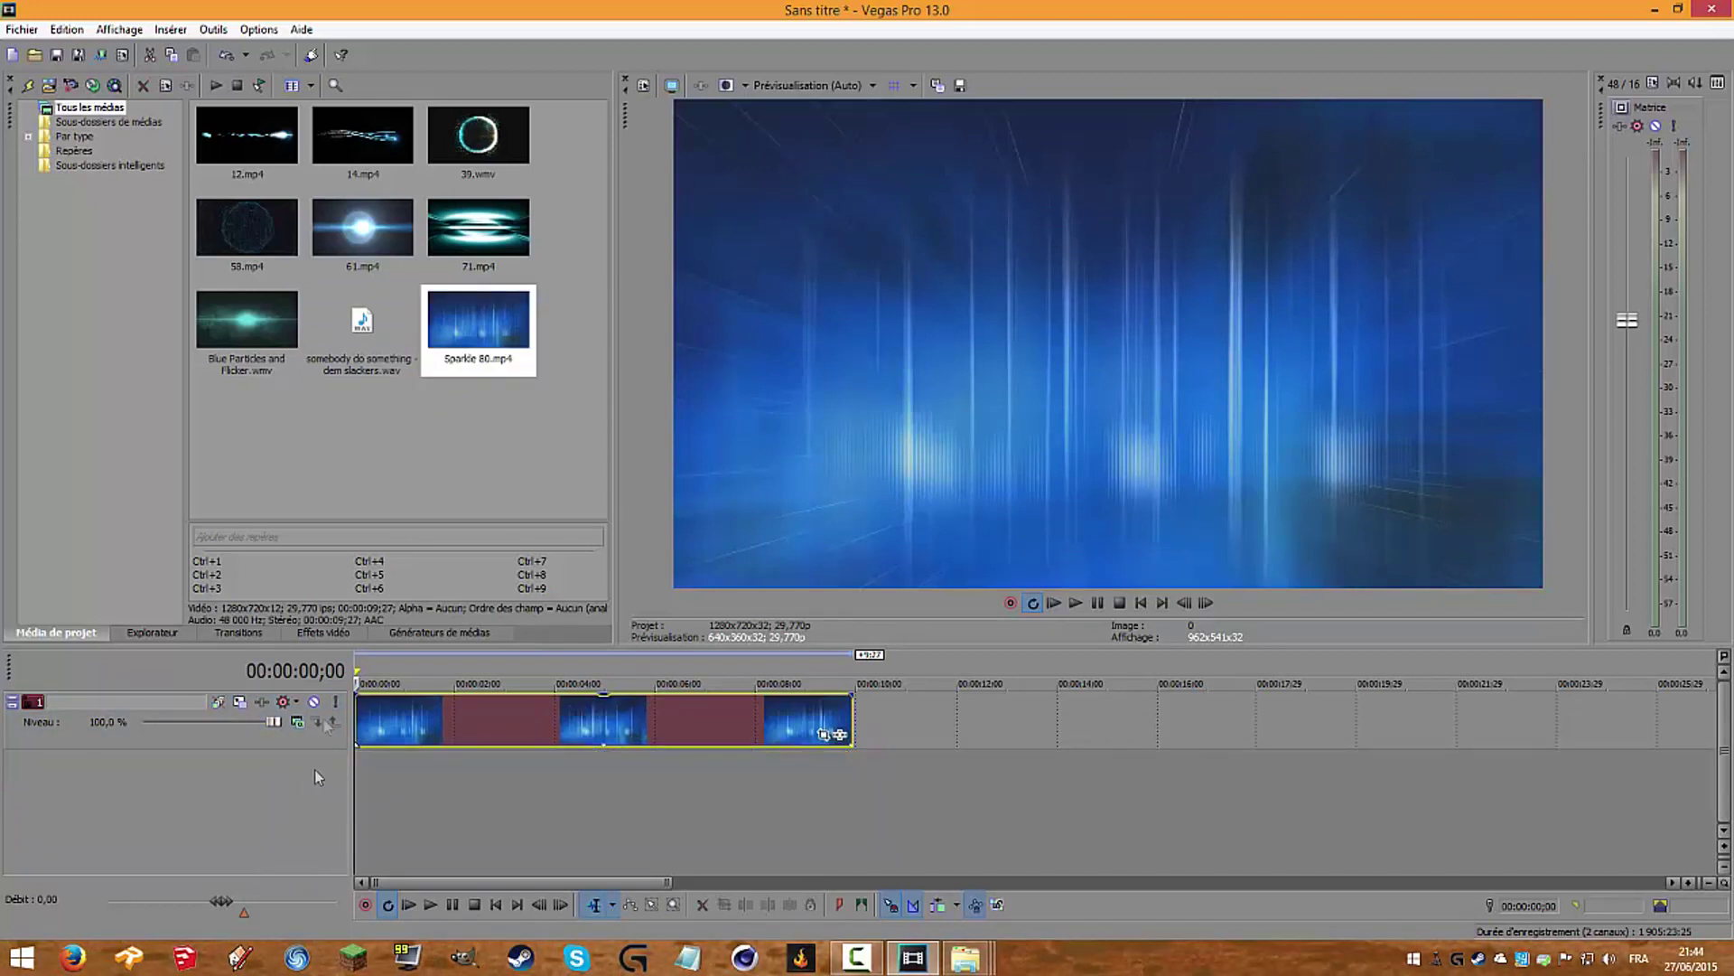
key("ctrl+z")
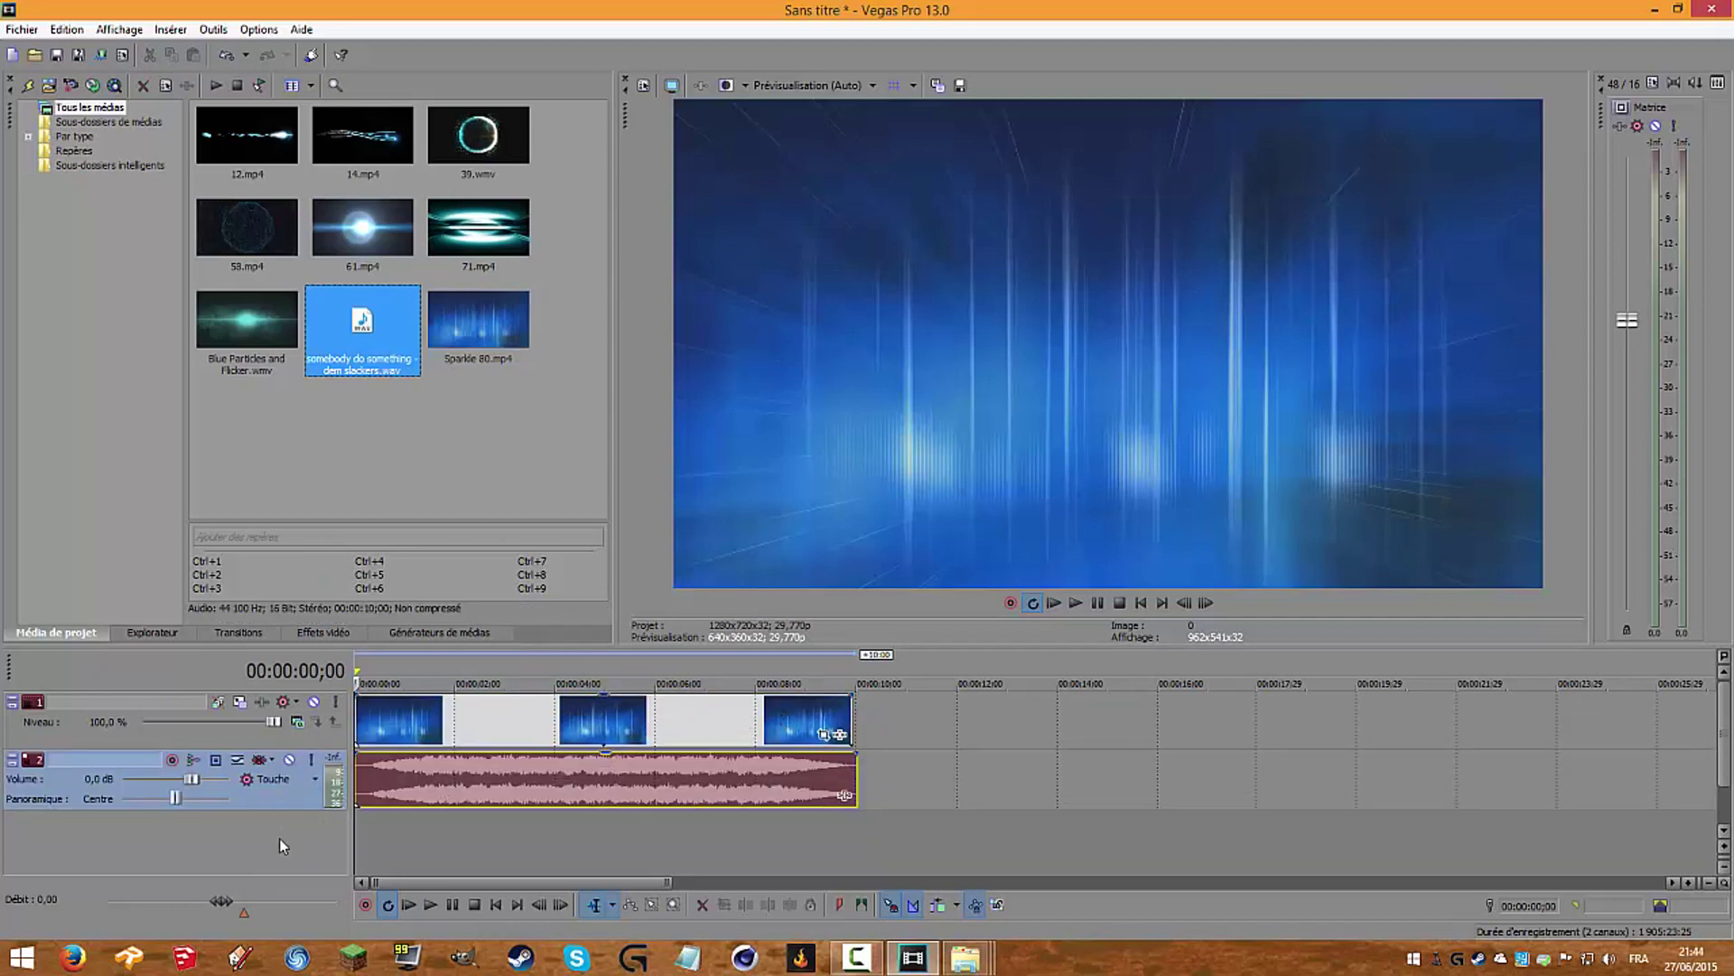
Step: Insert a new video track above the background and set its compositing mode to Écran
right_click(279, 838)
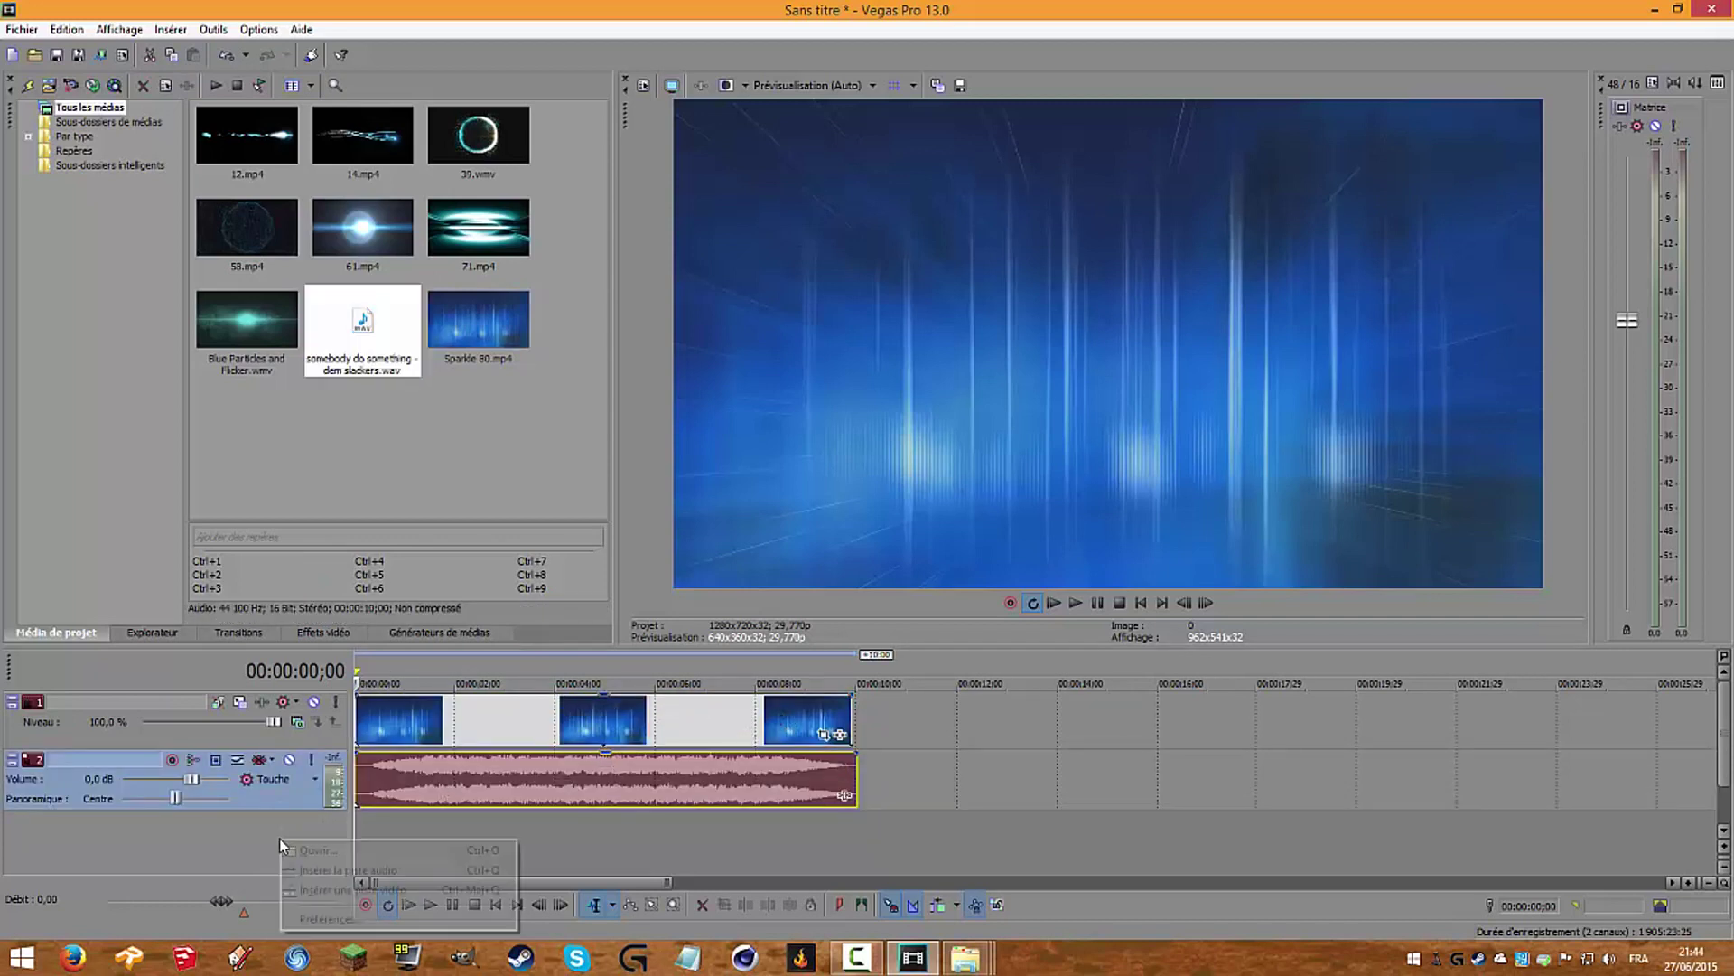
left_click(351, 891)
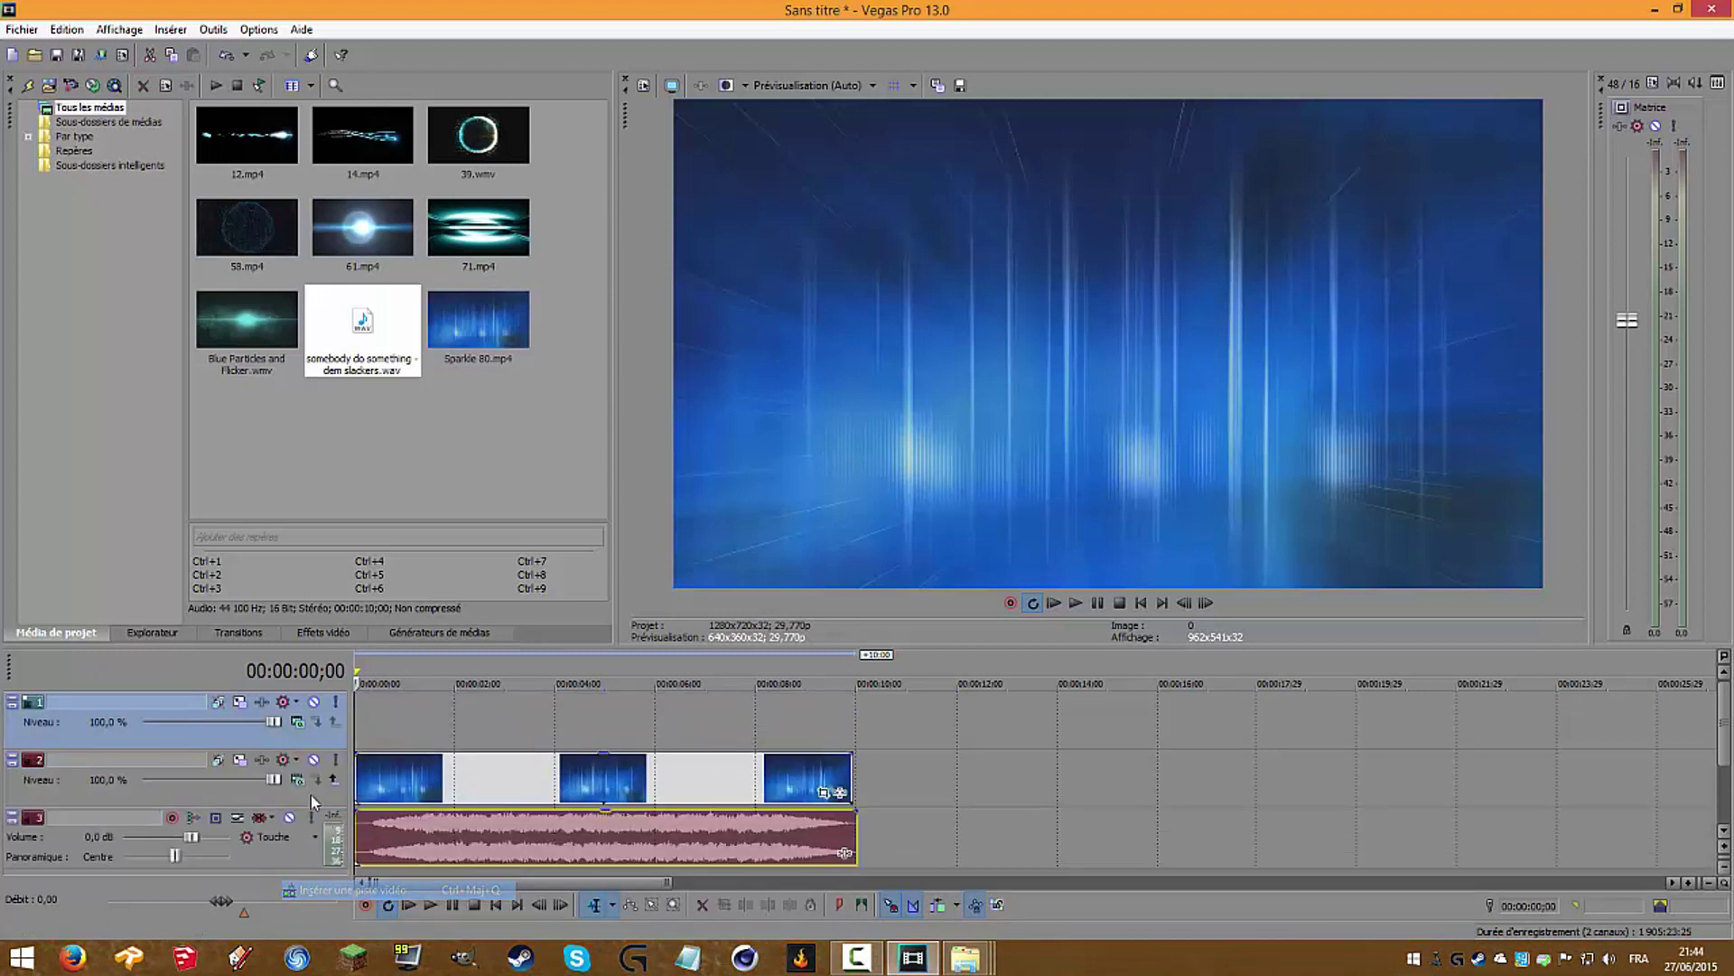
left_click(297, 723)
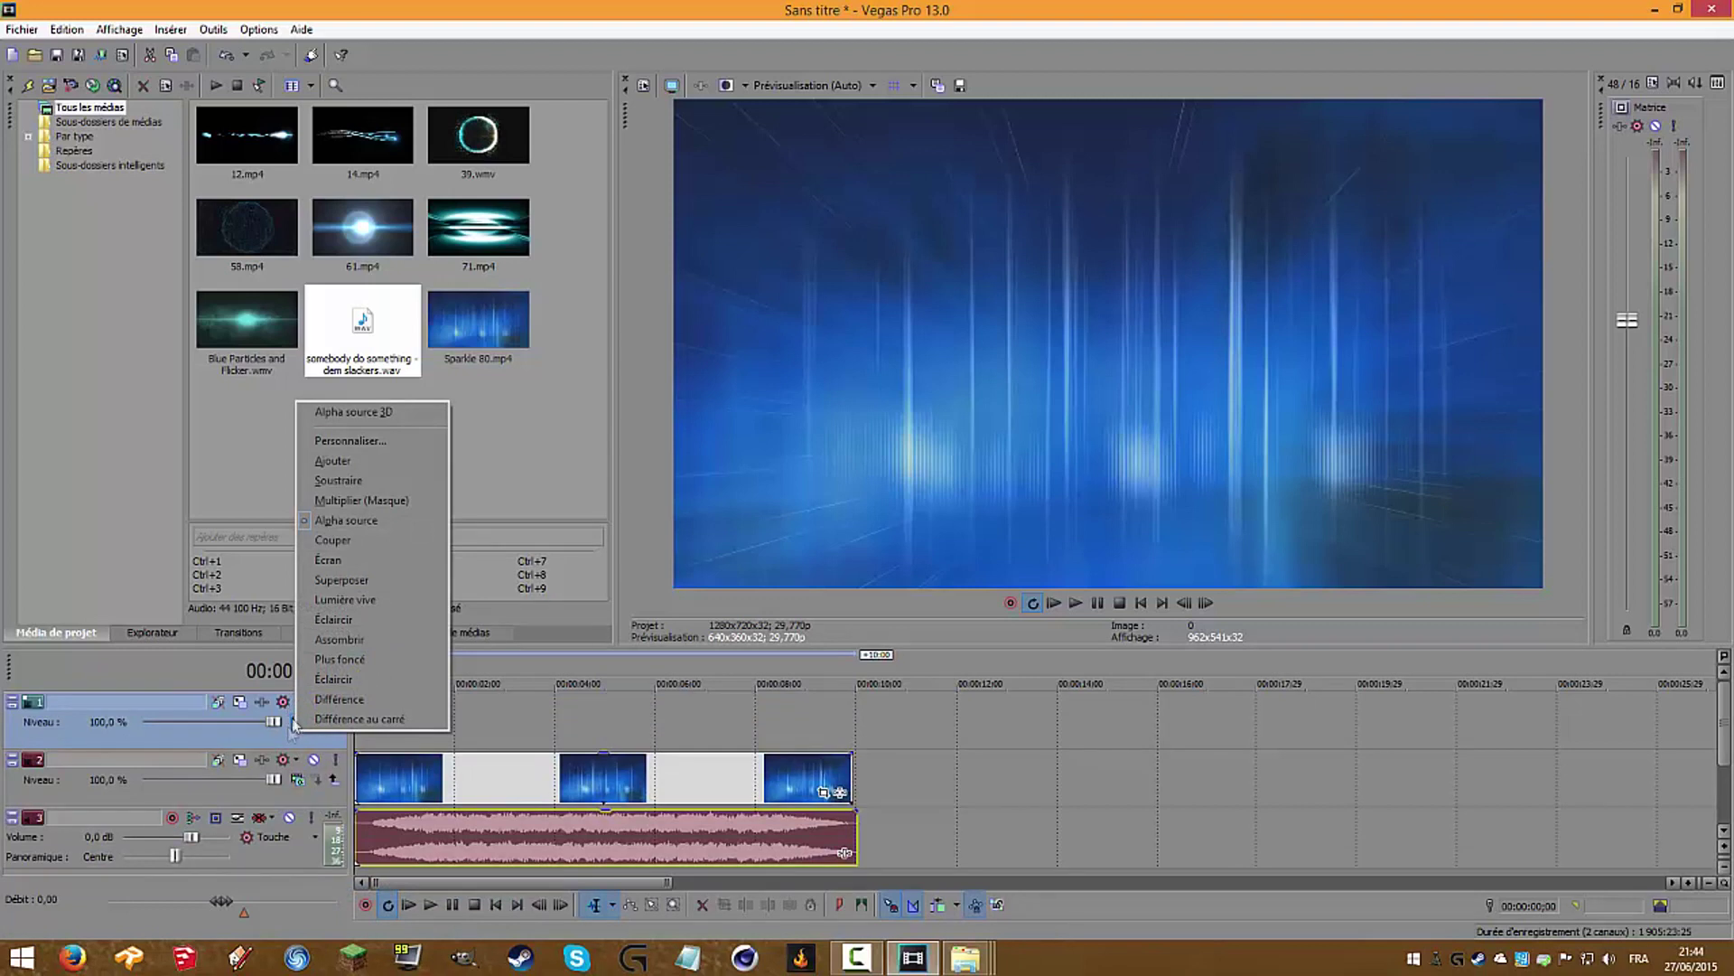
left_click(299, 723)
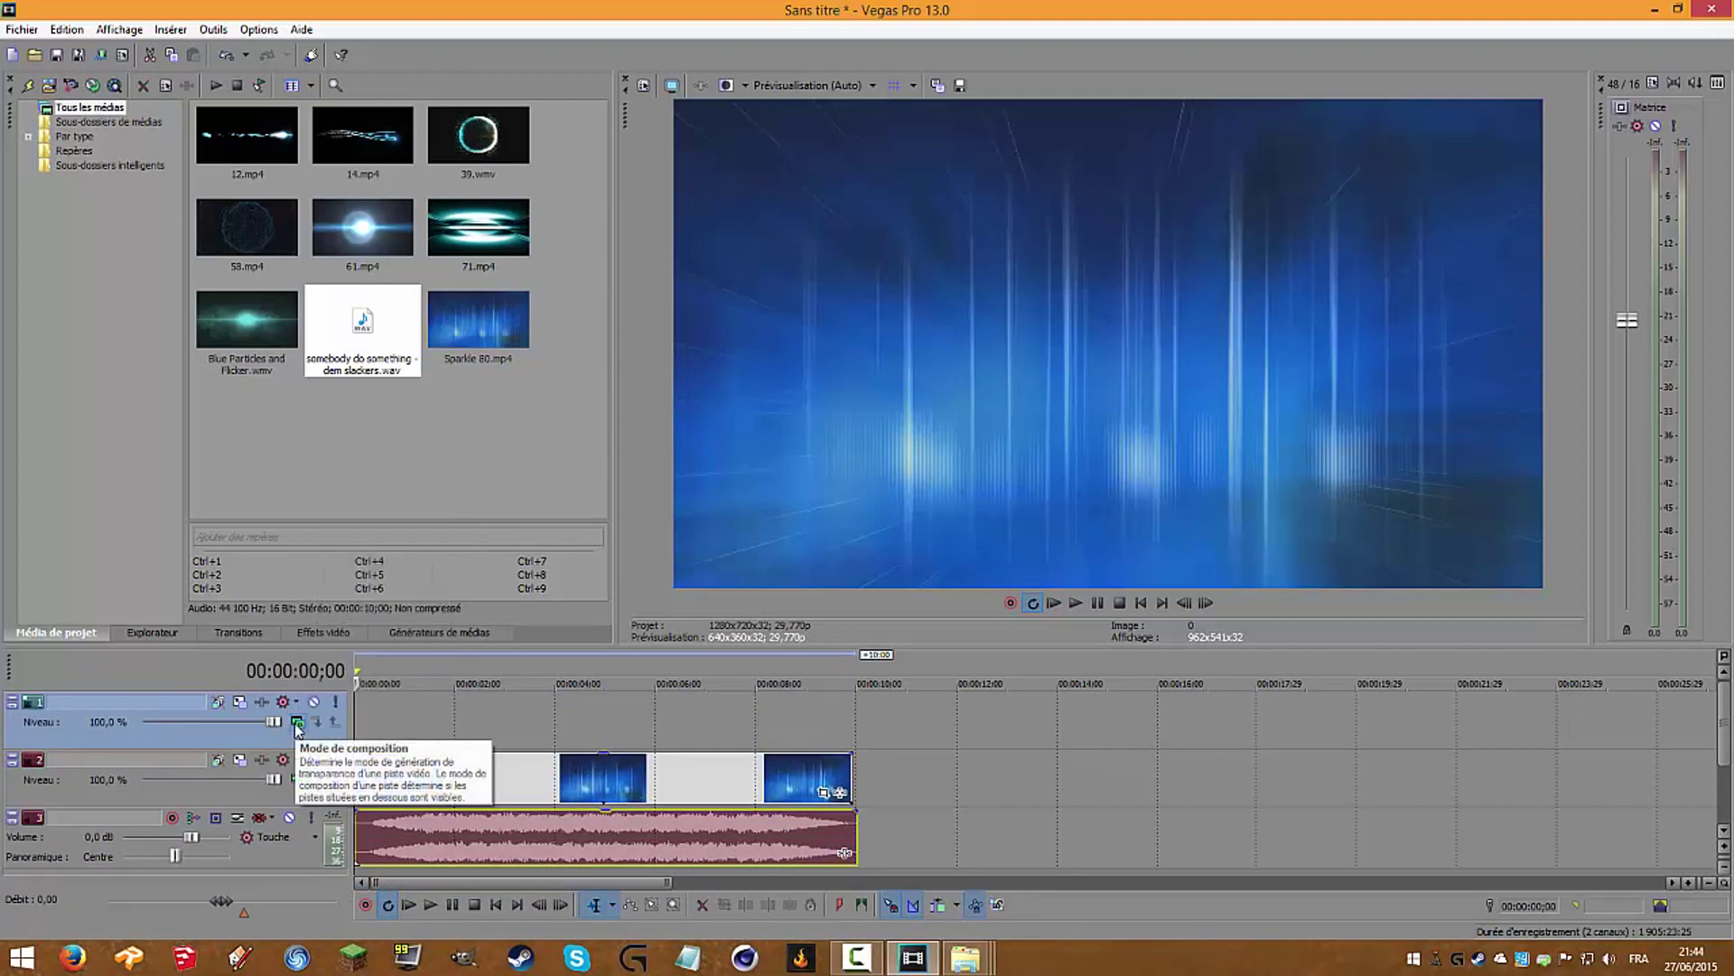
left_click(297, 723)
left_click(339, 566)
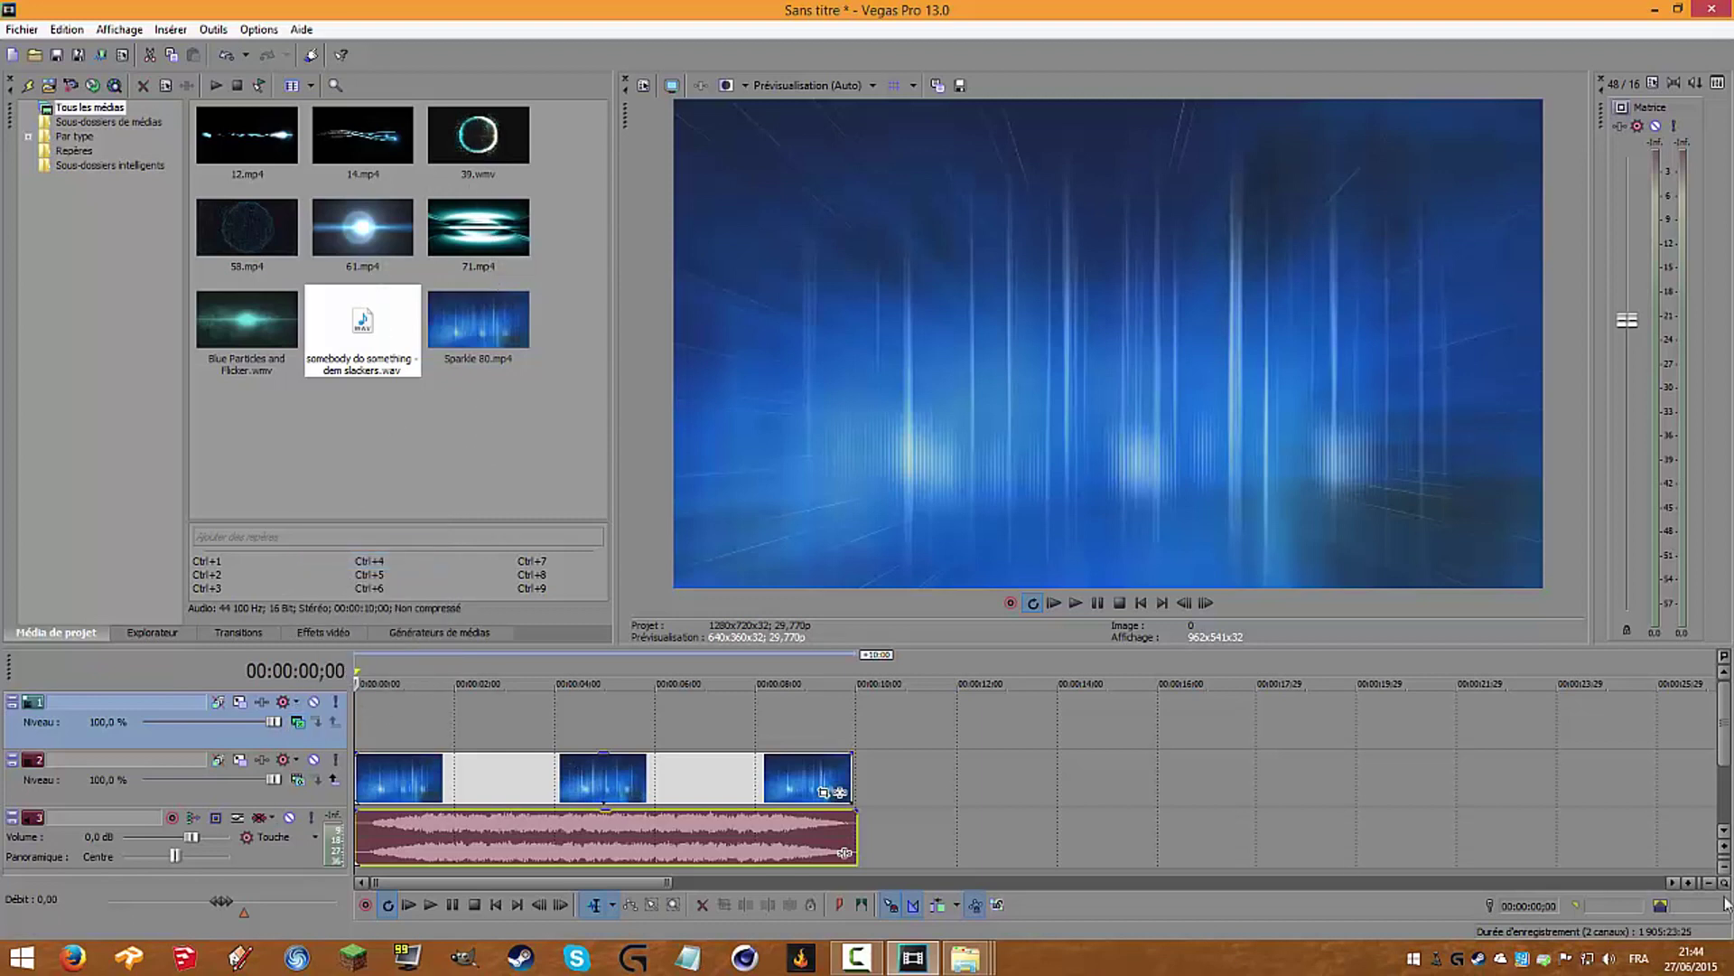
Step: Insert another video track and place 61.mp4 on it at about 1 second
right_click(311, 883)
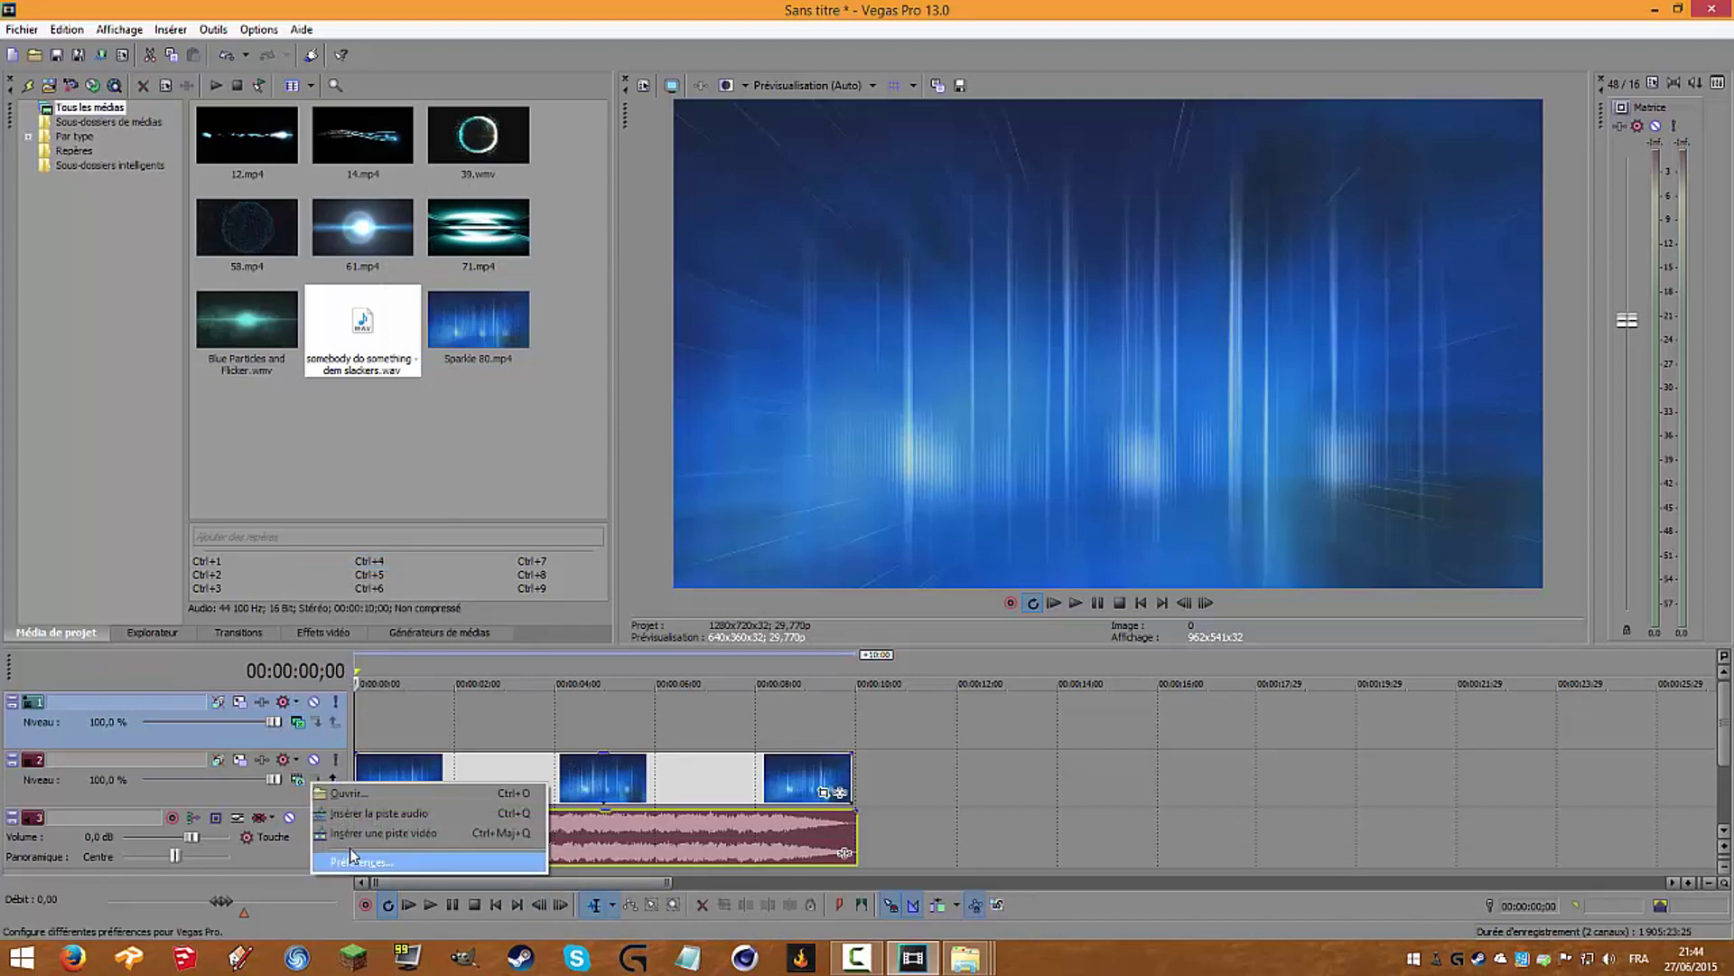
left_click(361, 833)
left_click(365, 263)
left_click_drag(365, 263, 433, 714)
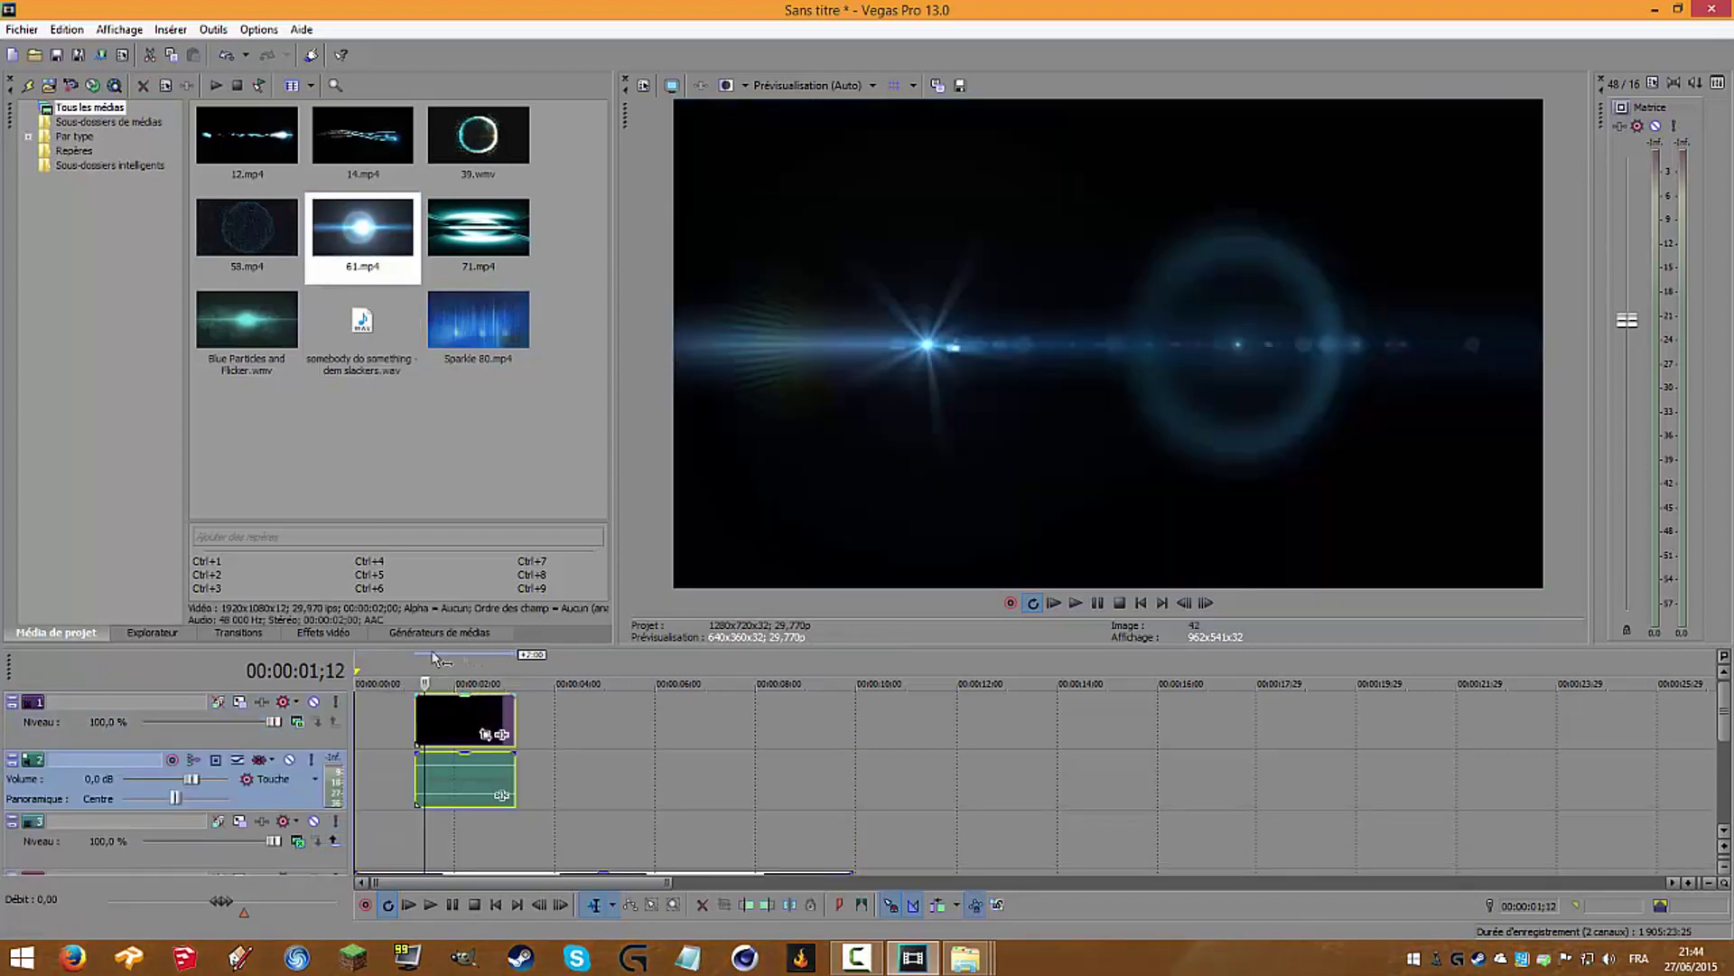
Step: Move the video part of 61.mp4 down to the Écran-mode track, keeping its start time
left_click(453, 654)
left_click_drag(461, 736, 453, 841)
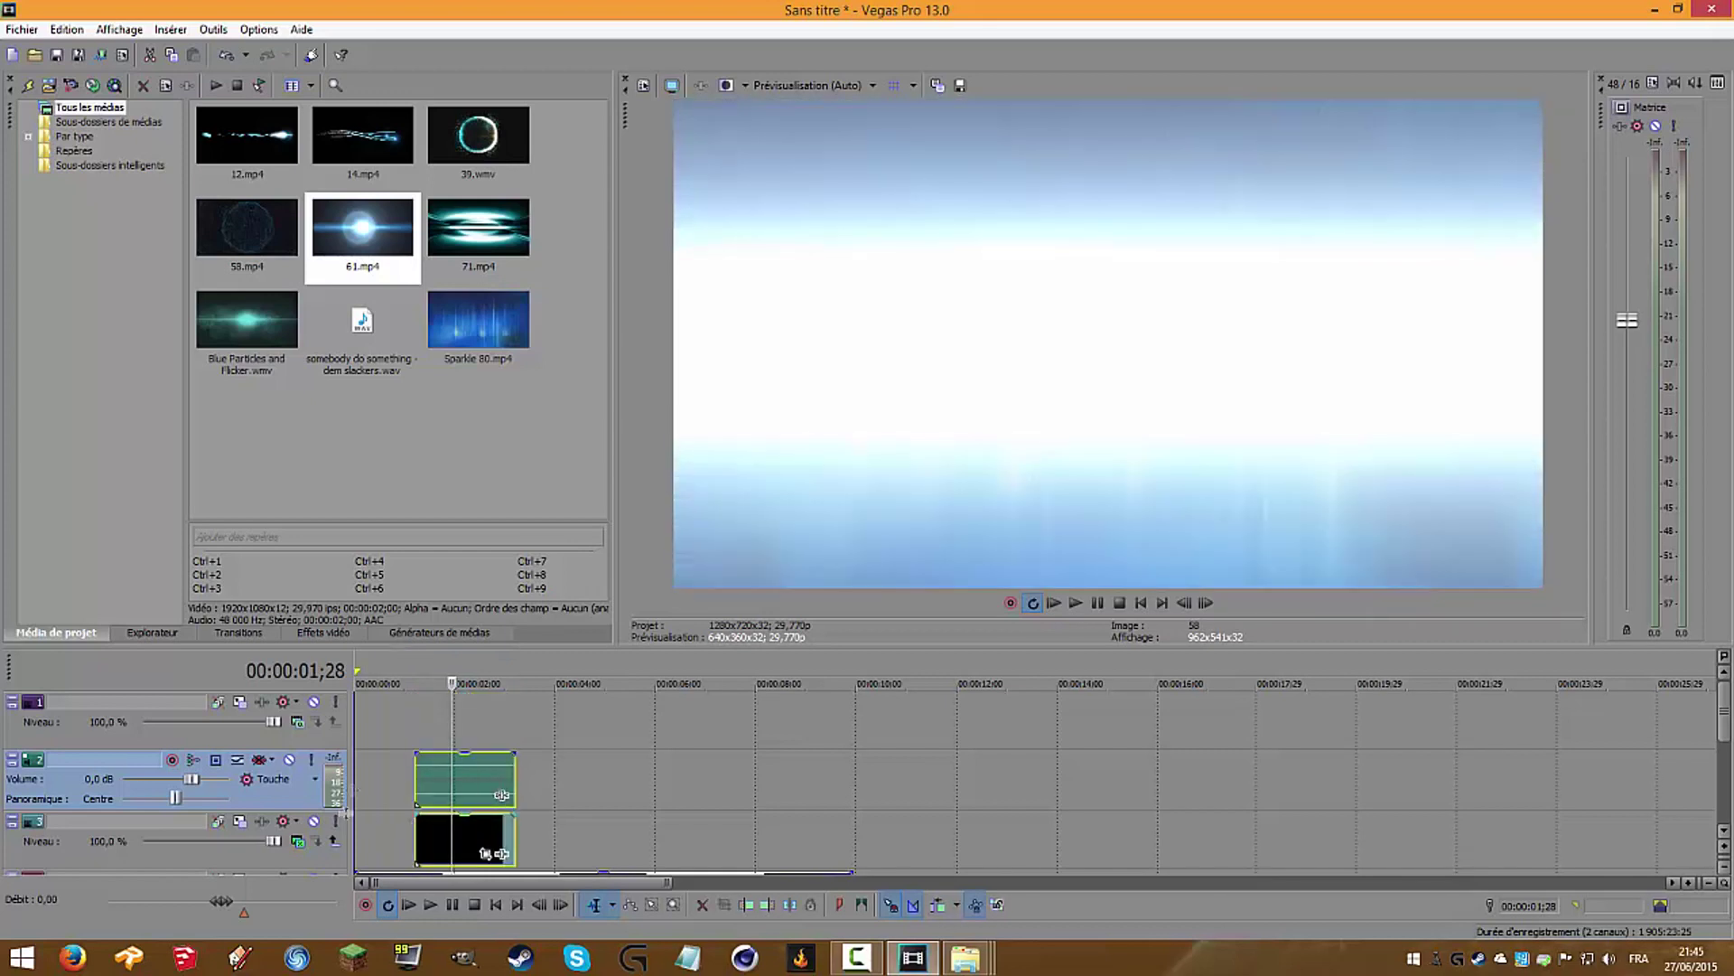
left_click_drag(405, 722, 467, 732)
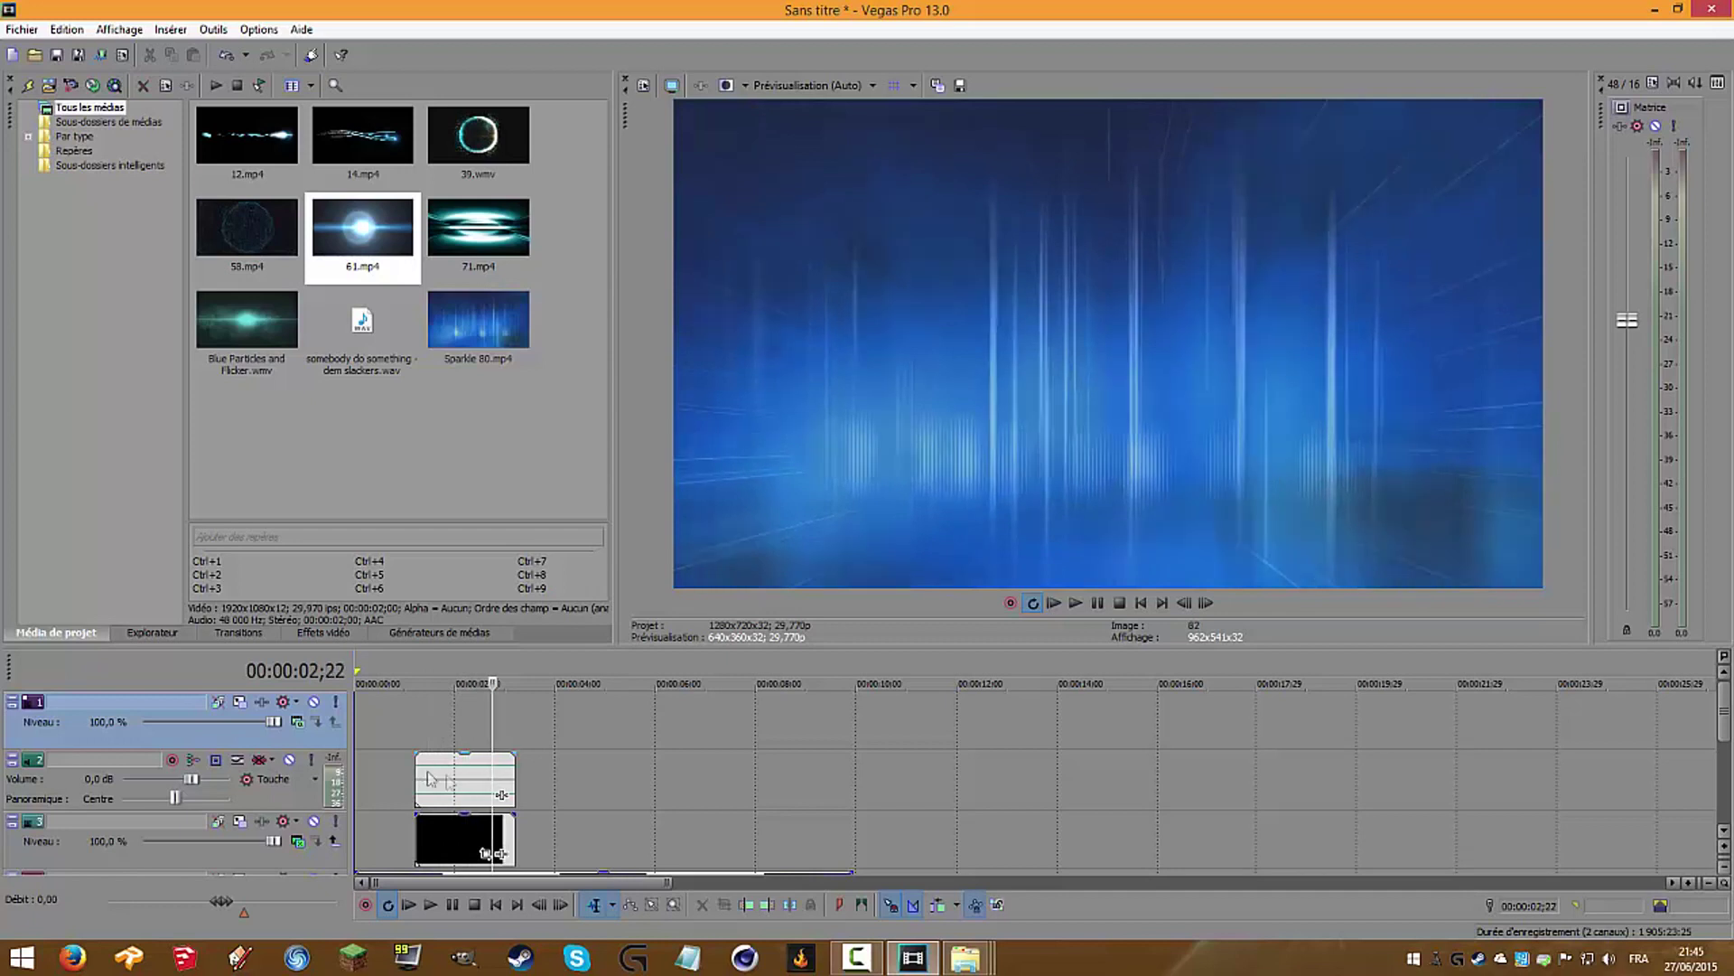
Step: Delete the audio track belonging to 61.mp4 and shift the video clip about 14 frames earlier
left_click(314, 797)
key("Delete")
left_click_drag(442, 773, 426, 773)
left_click_drag(427, 771, 427, 771)
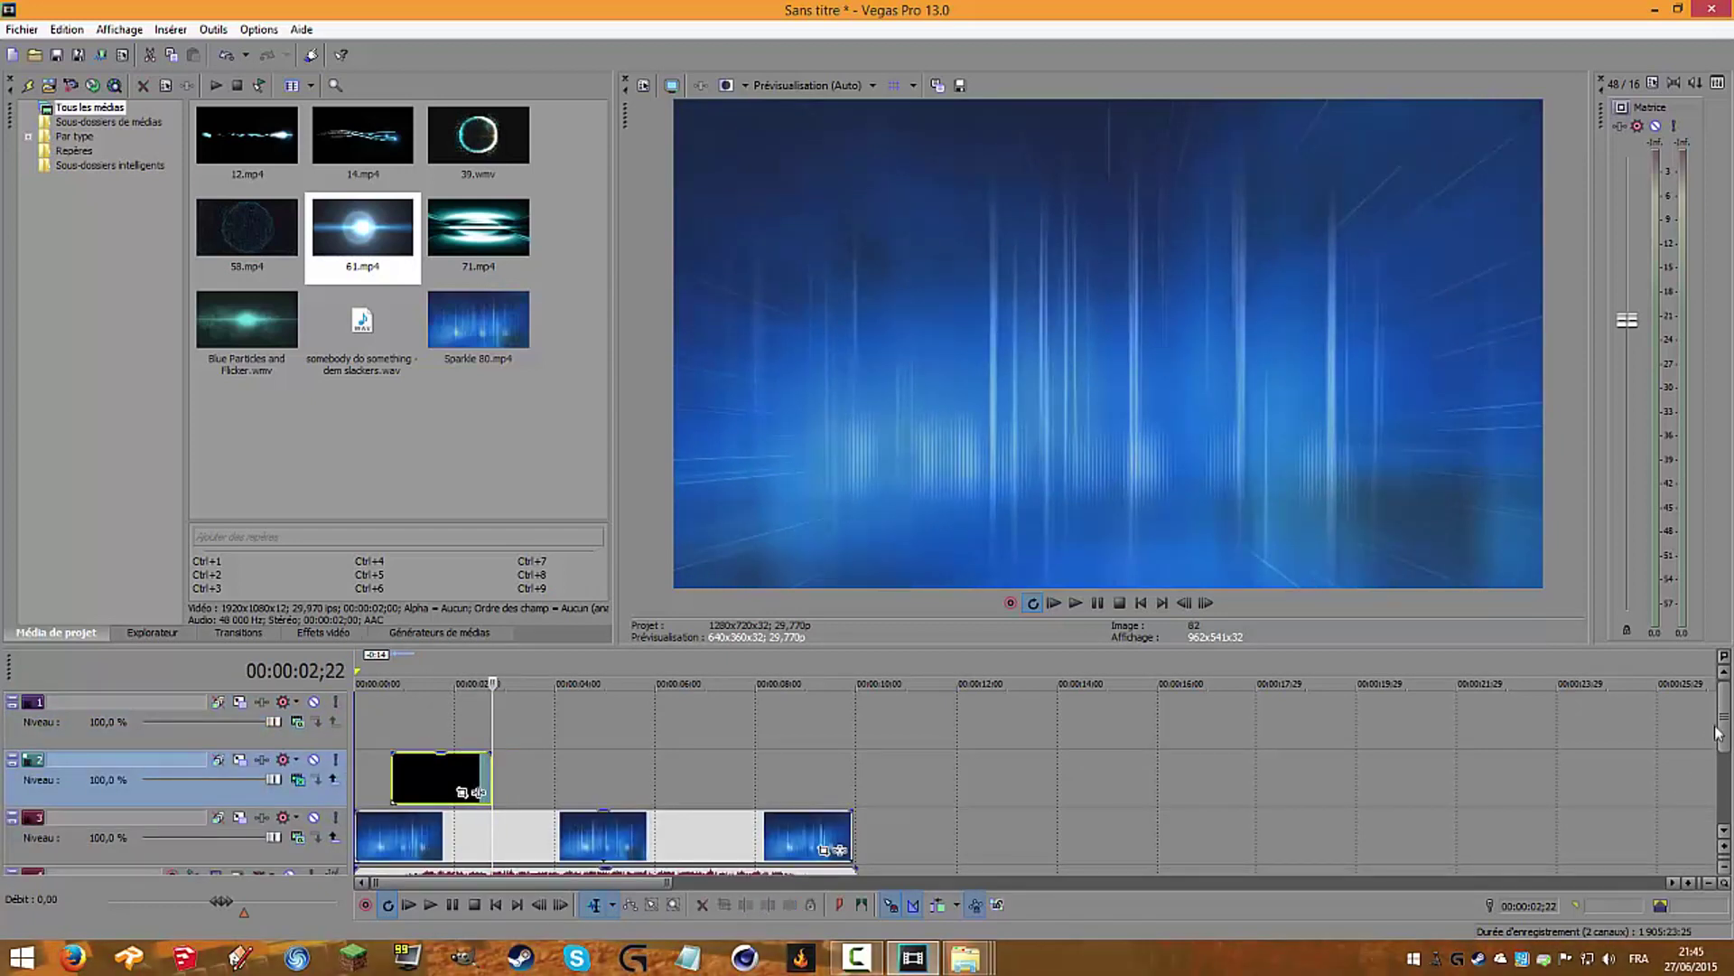
Step: Insert a new video track and add a text media event on it at 00:00:01;03
scroll(1717, 732, "down", 3)
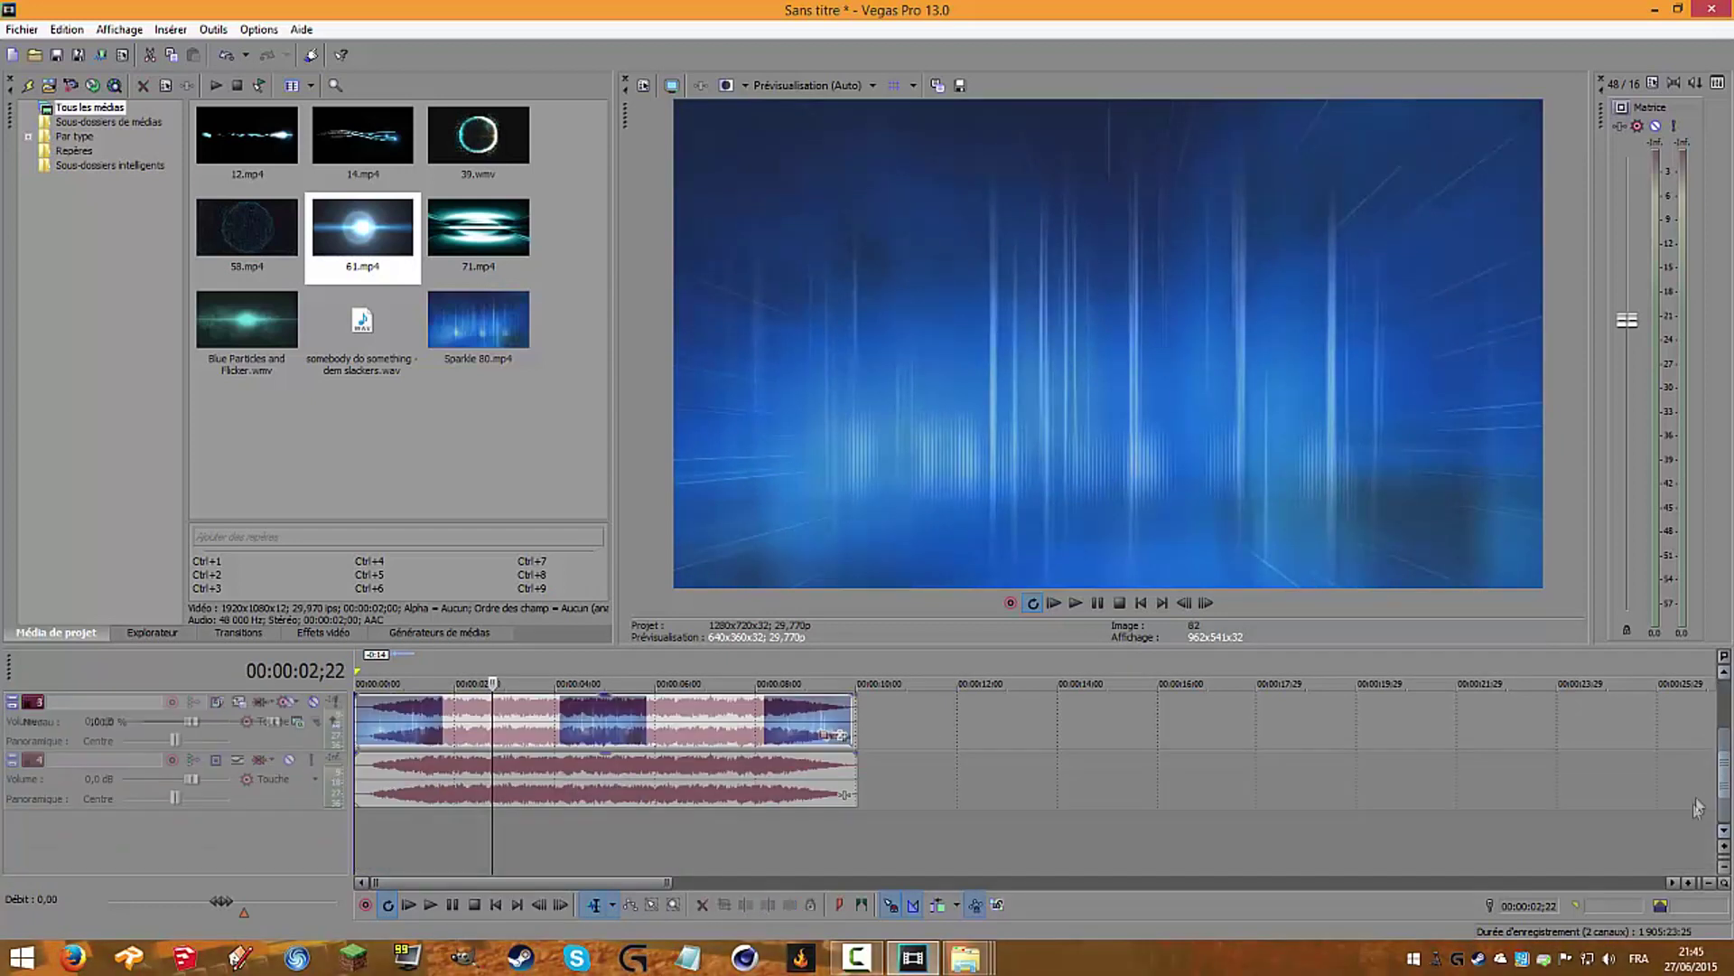
right_click(247, 790)
left_click(329, 840)
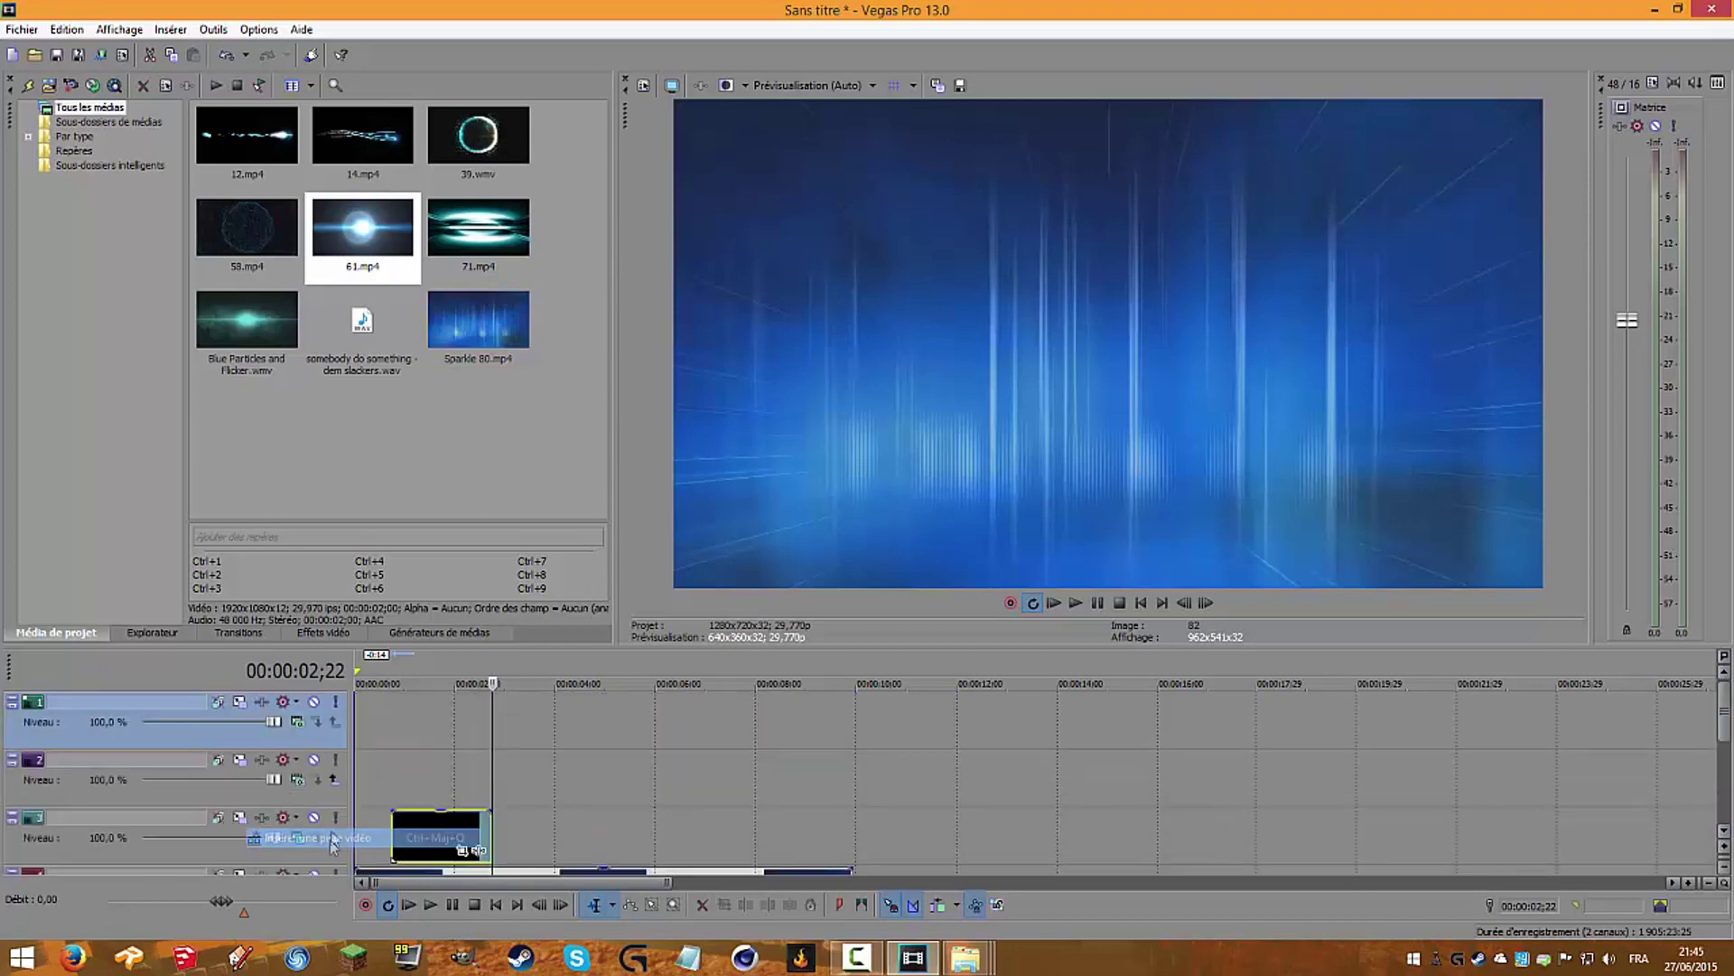
left_click(409, 723)
right_click(409, 723)
left_click(515, 701)
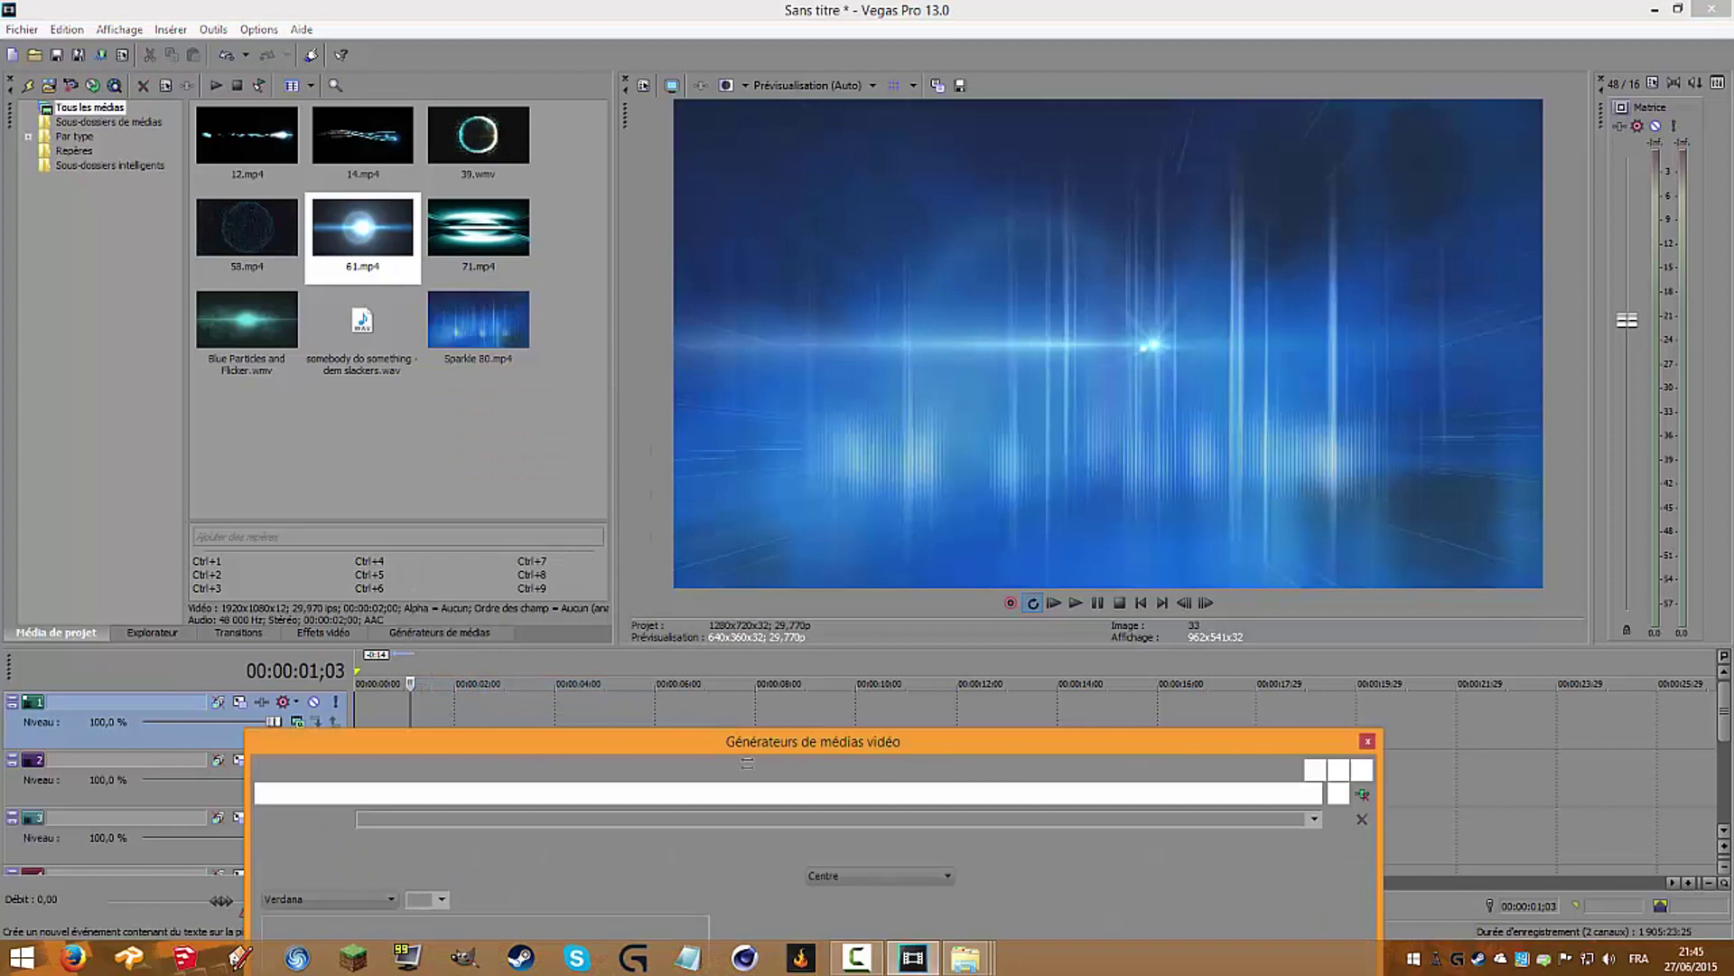
Step: Replace the sample title text with Tyrunz
left_click_drag(750, 745, 893, 420)
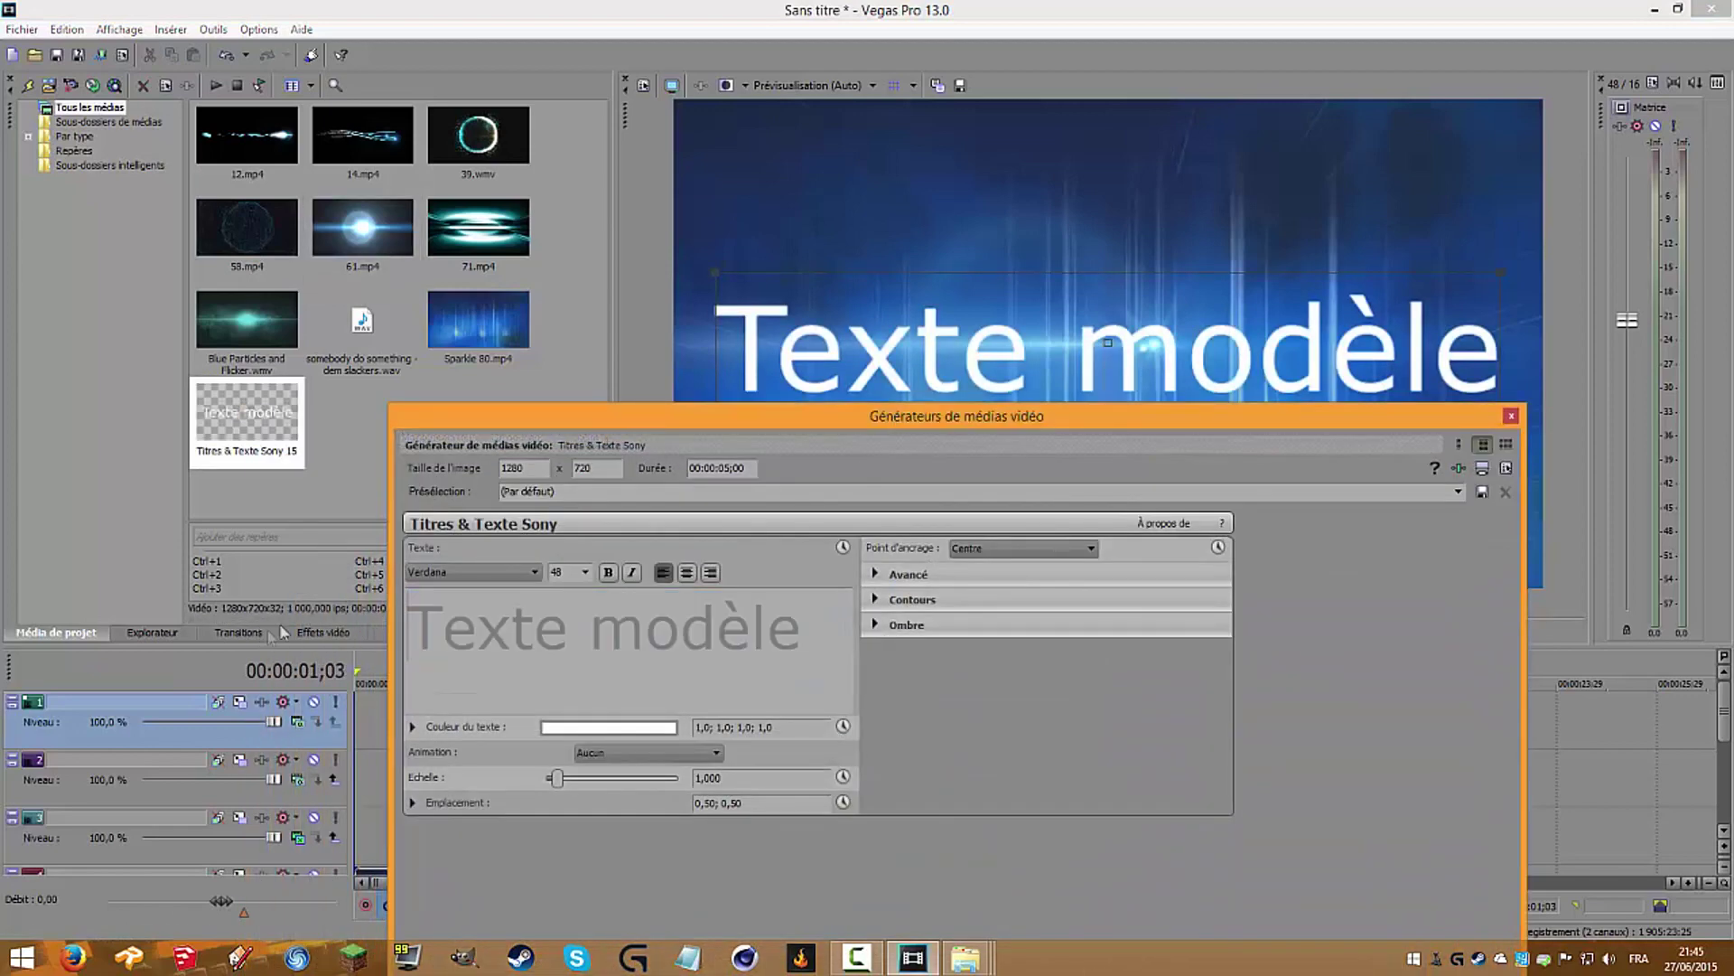
key("Delete")
type("Tyrunz")
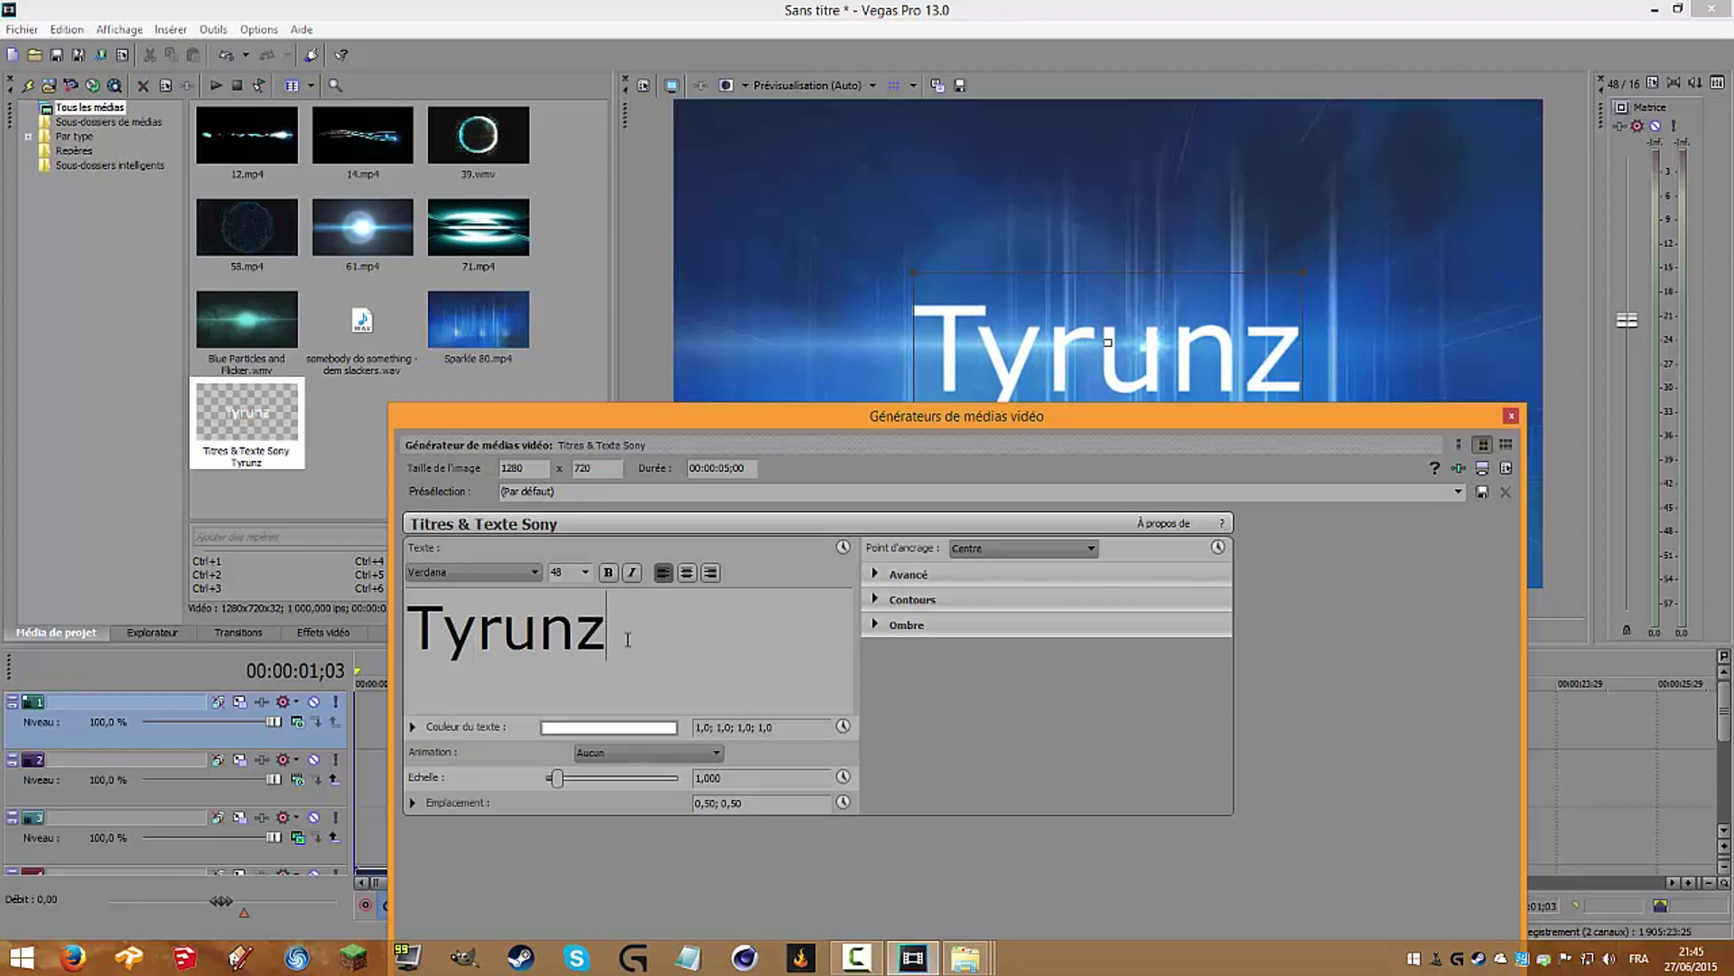
Step: Set the title's font to Tall Dark And Handsome and its scale to about 1,918, and close the generator window
left_click_drag(624, 638, 411, 632)
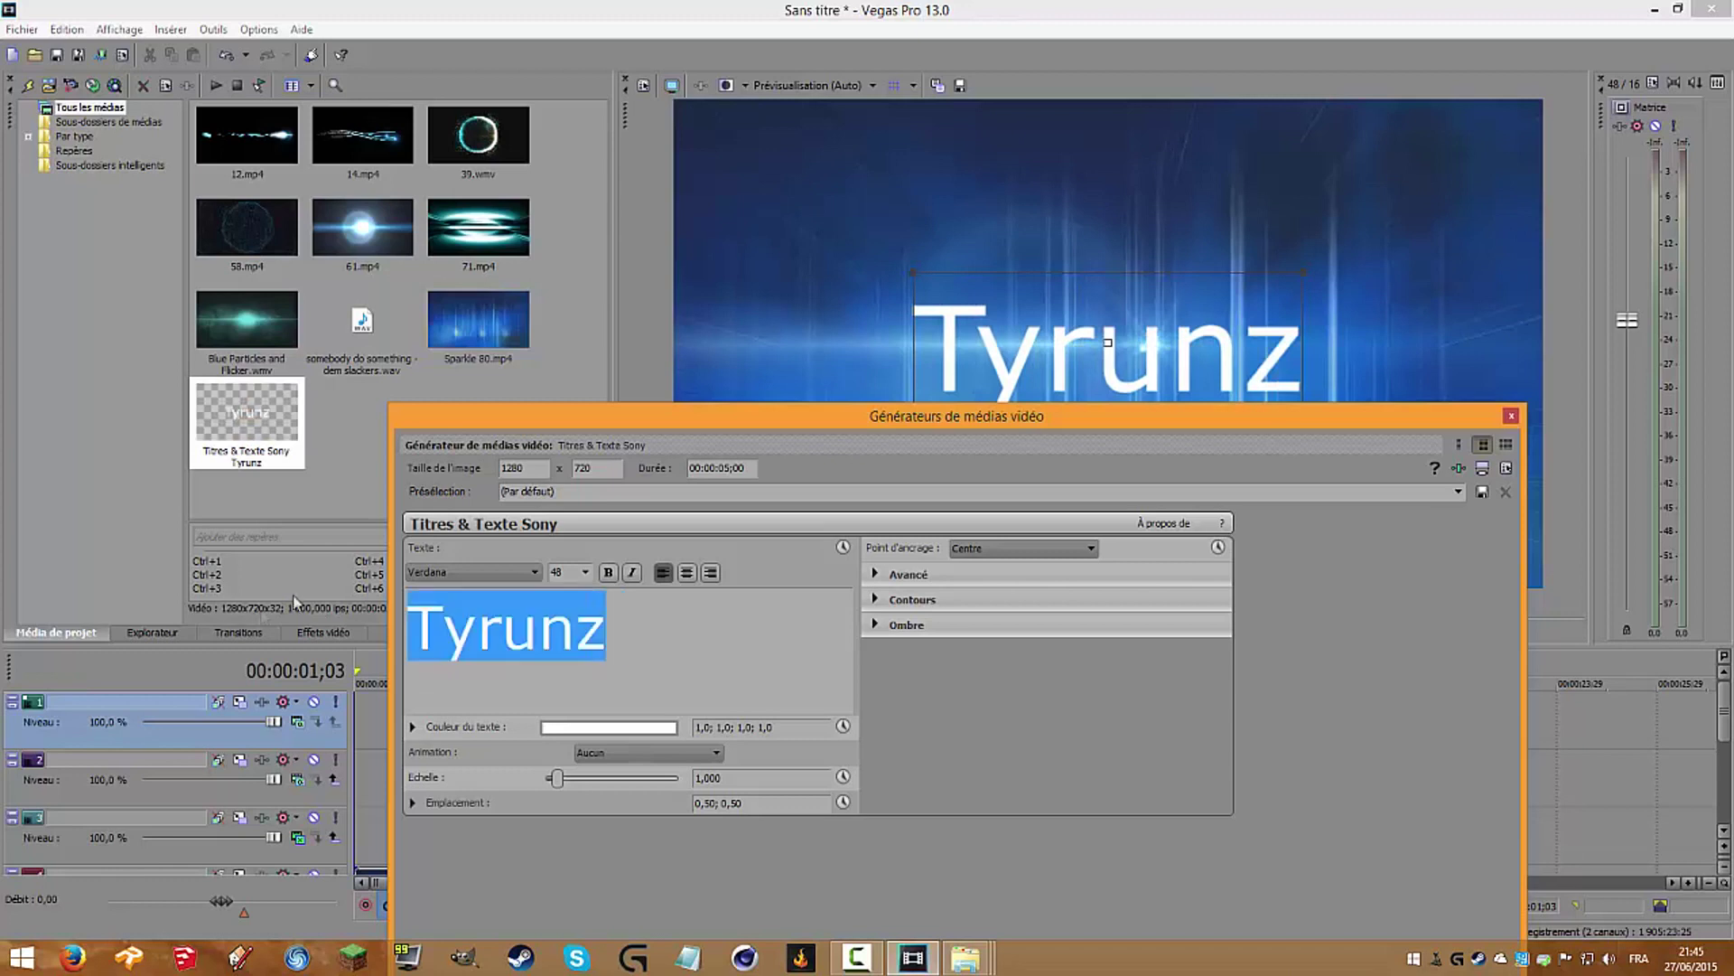
left_click(469, 572)
left_click(488, 718)
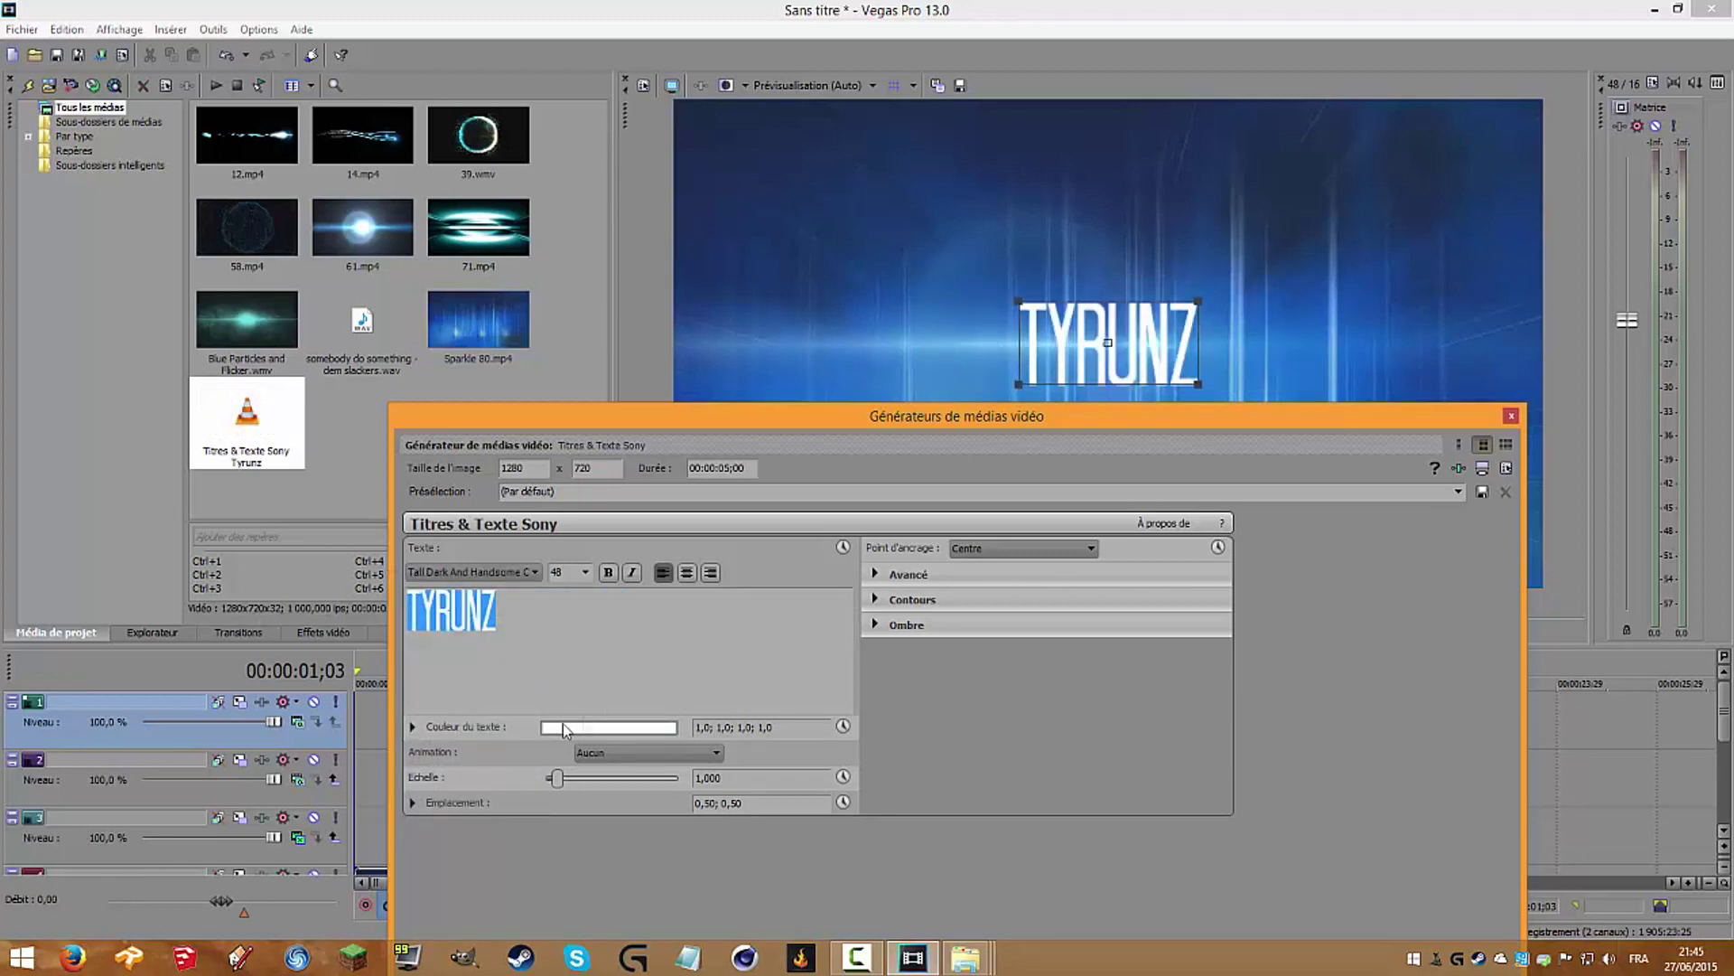
left_click_drag(557, 780, 570, 779)
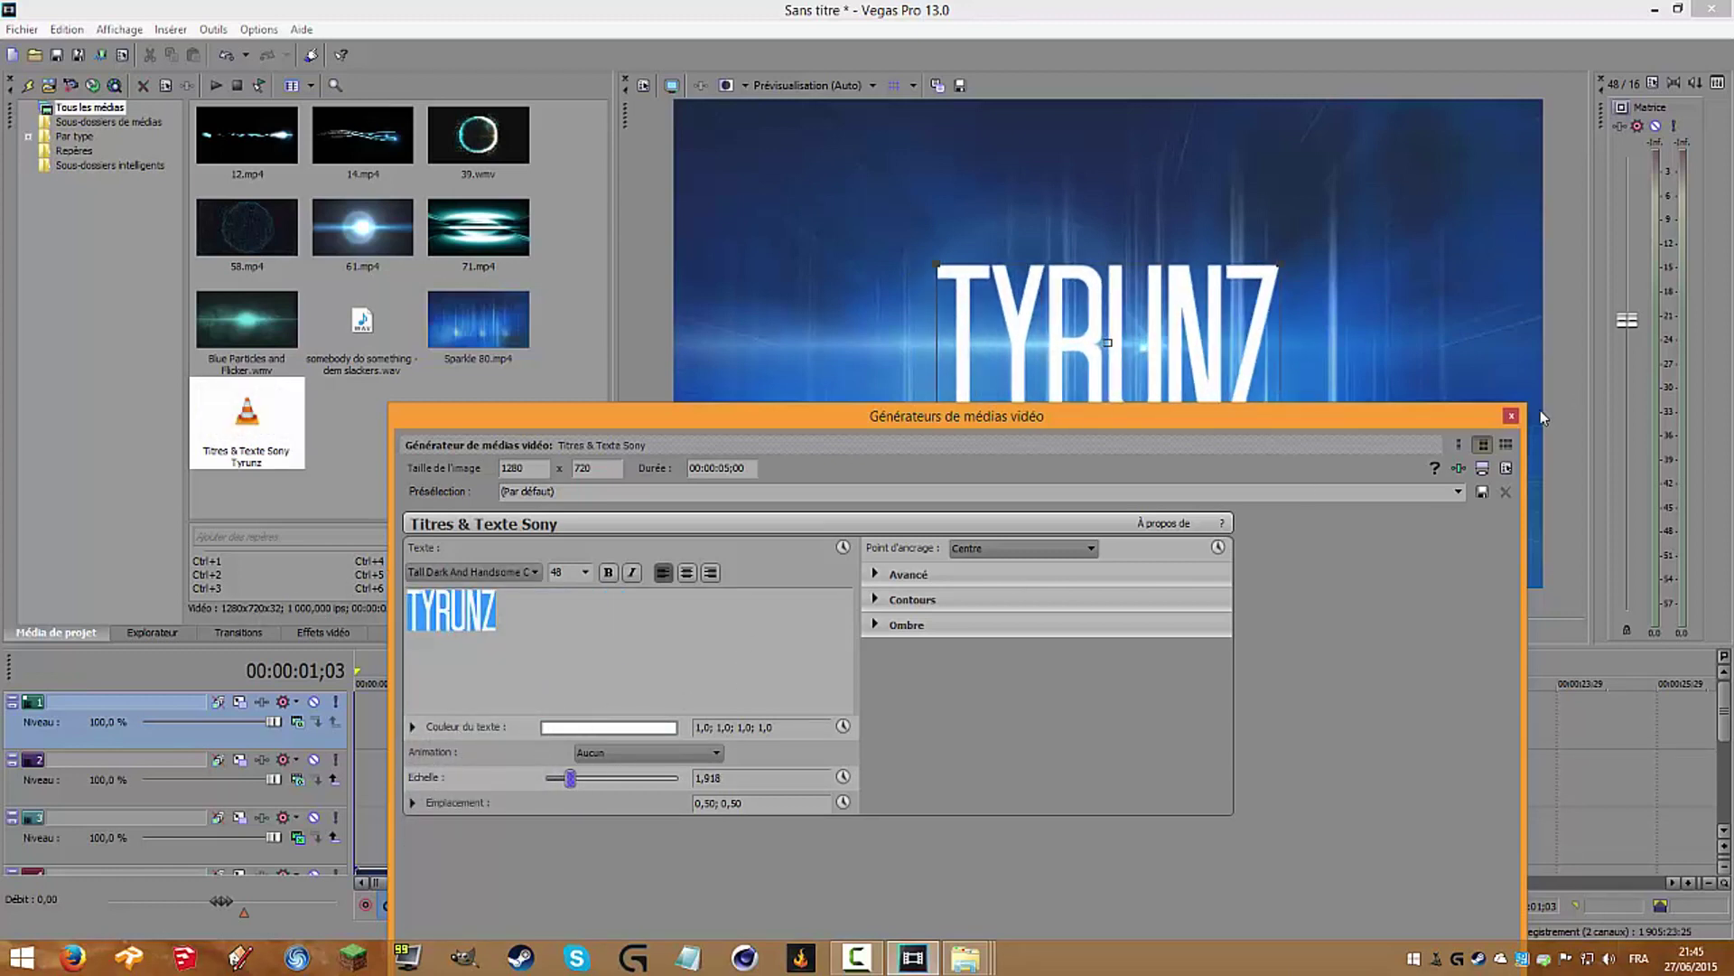
left_click(1510, 415)
Step: Move the title track below the 61.mp4 track, directly above the Sparkle 80 background
scroll(230, 789, "down", 2)
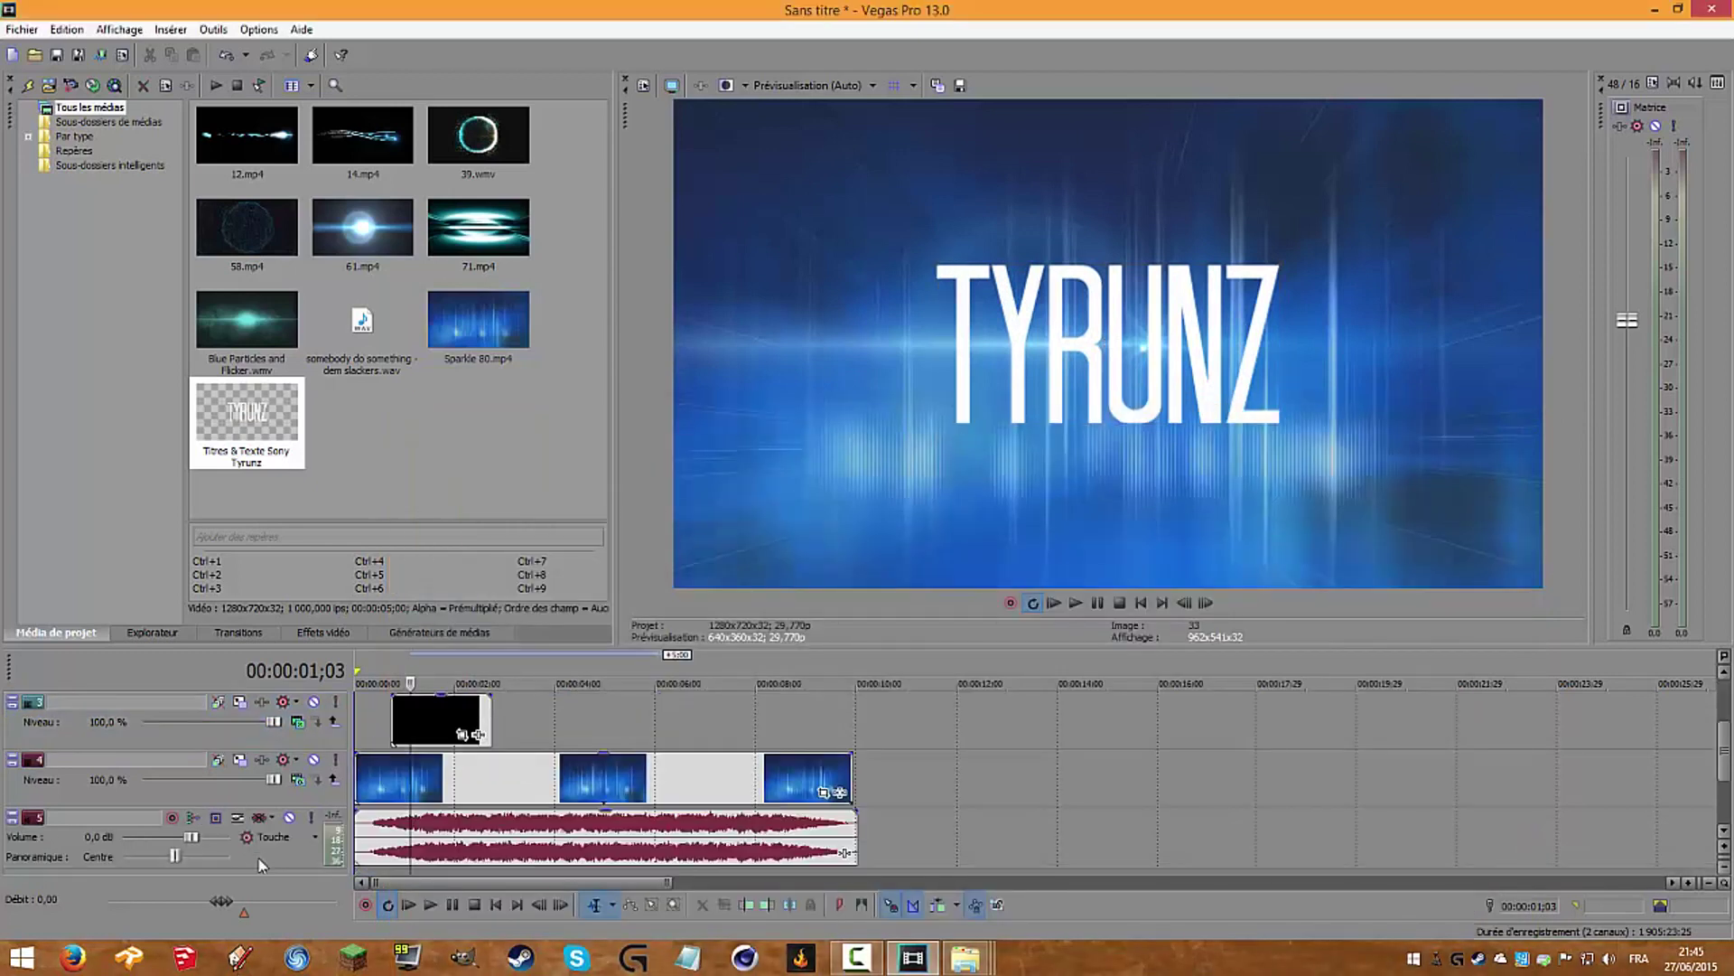
left_click(344, 734)
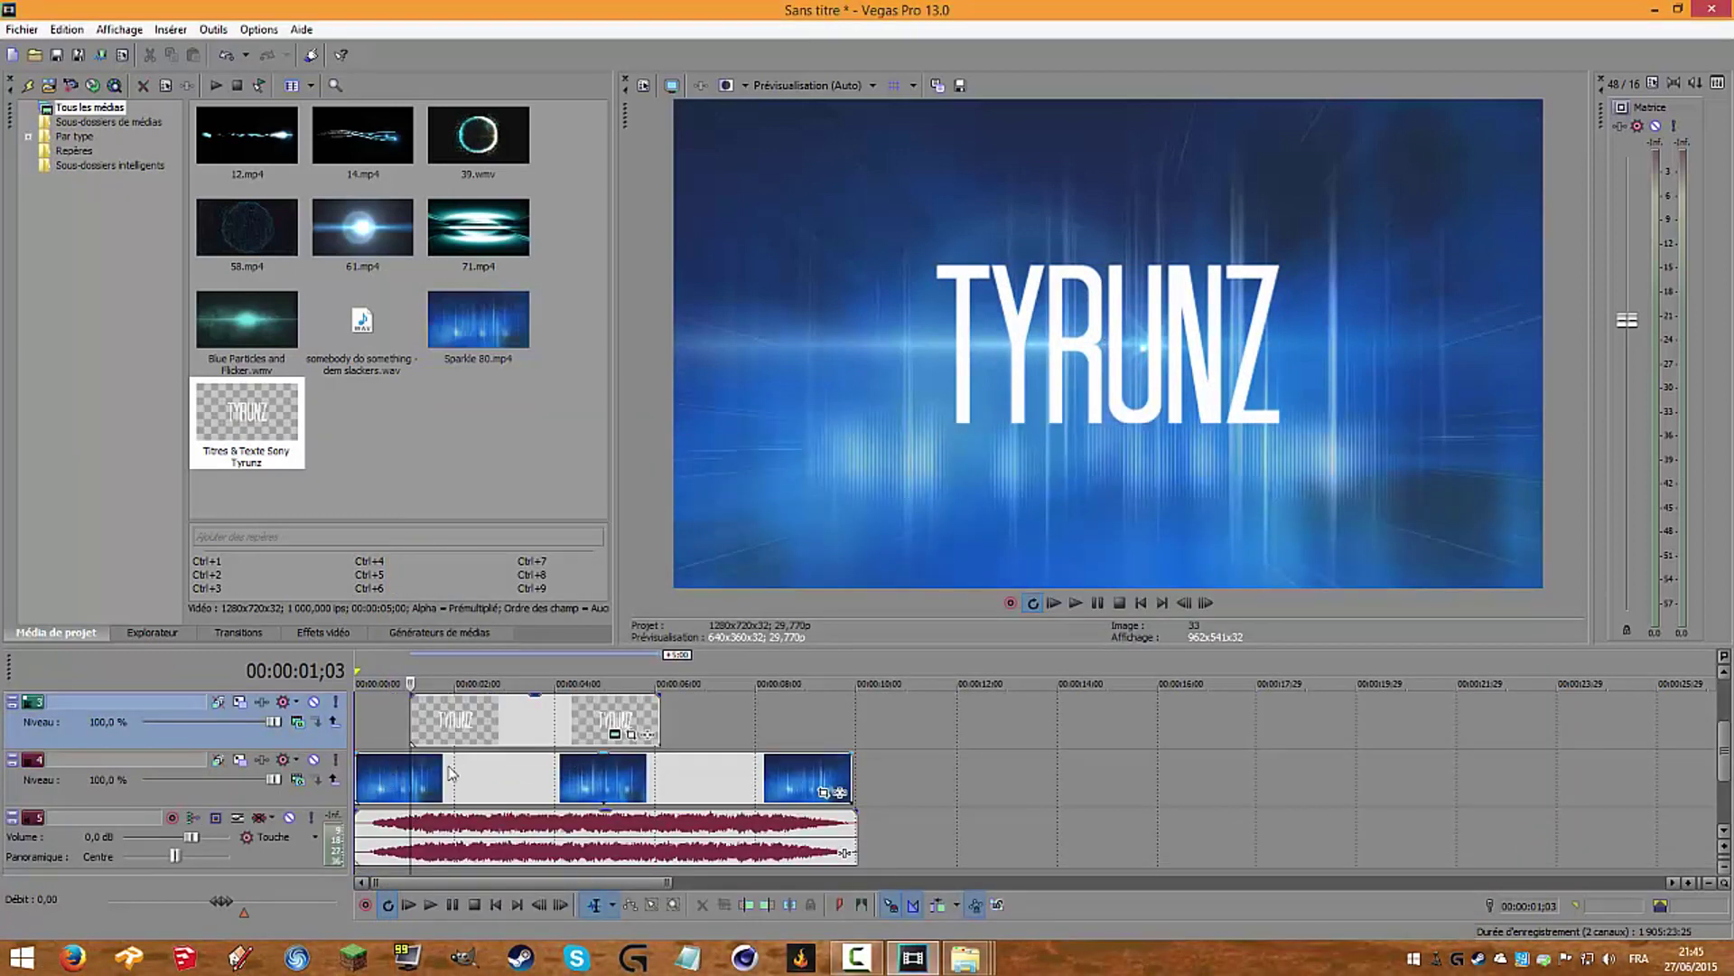
left_click_drag(1727, 749, 1727, 731)
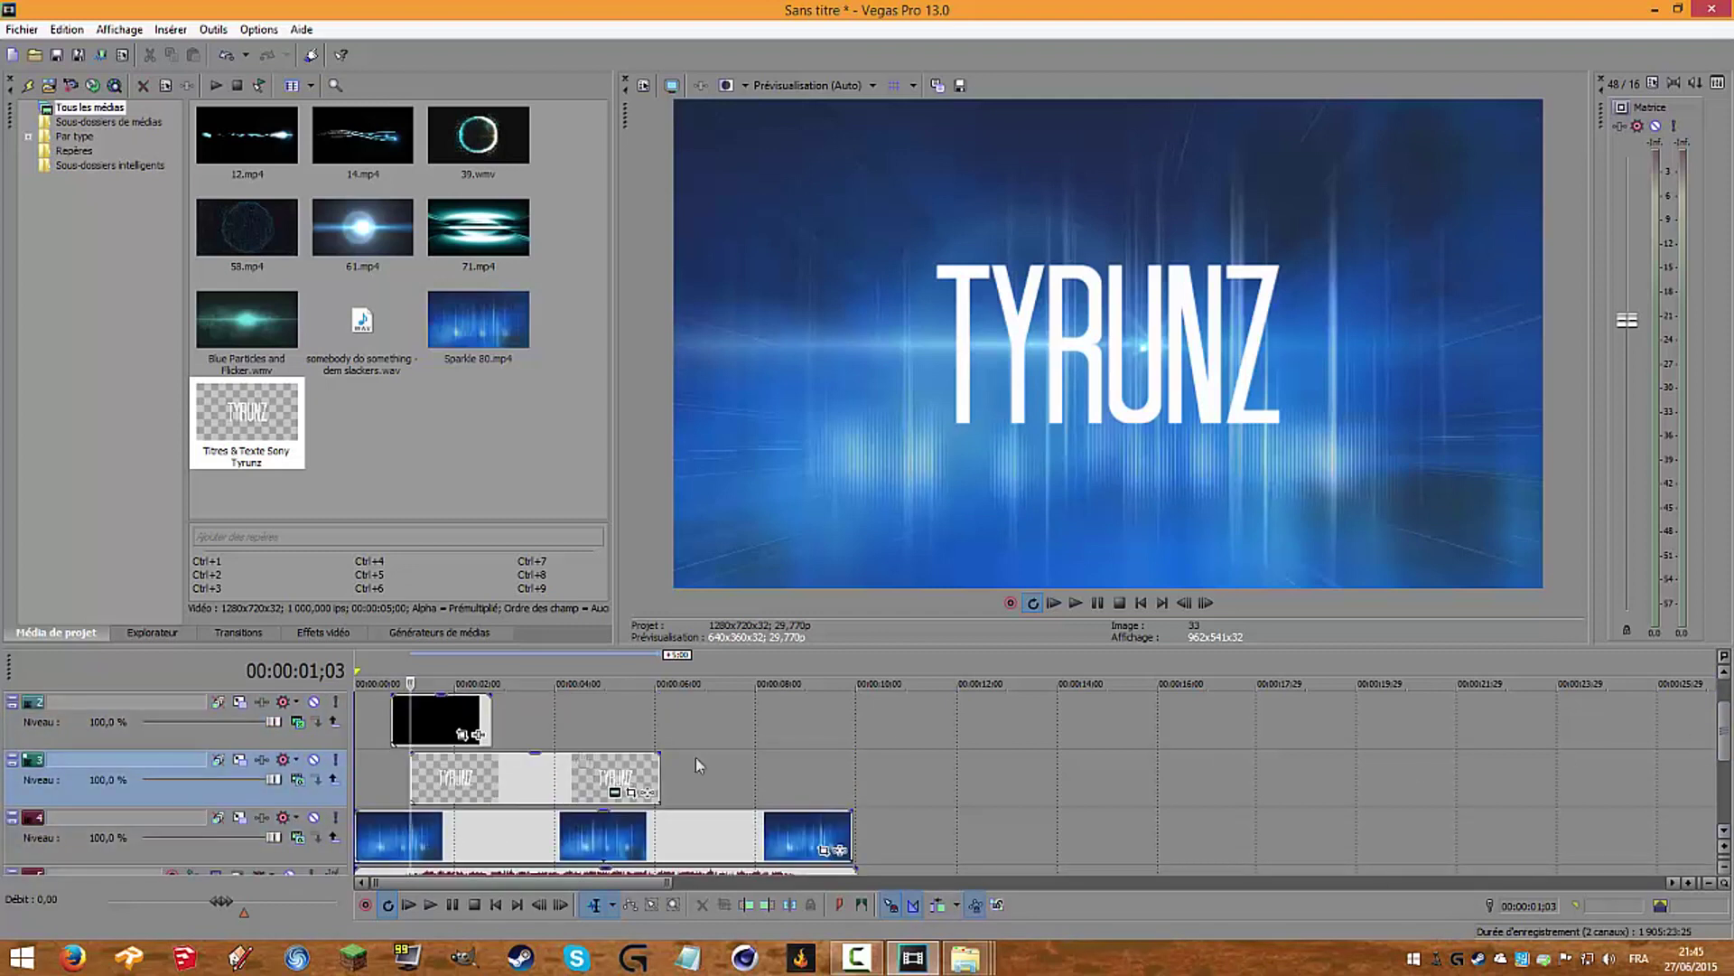
Step: Switch to File Explorer, play clip 61 from the tuto folder to examine its flash, and return to Vegas Pro
scroll(531, 688, "up", 3)
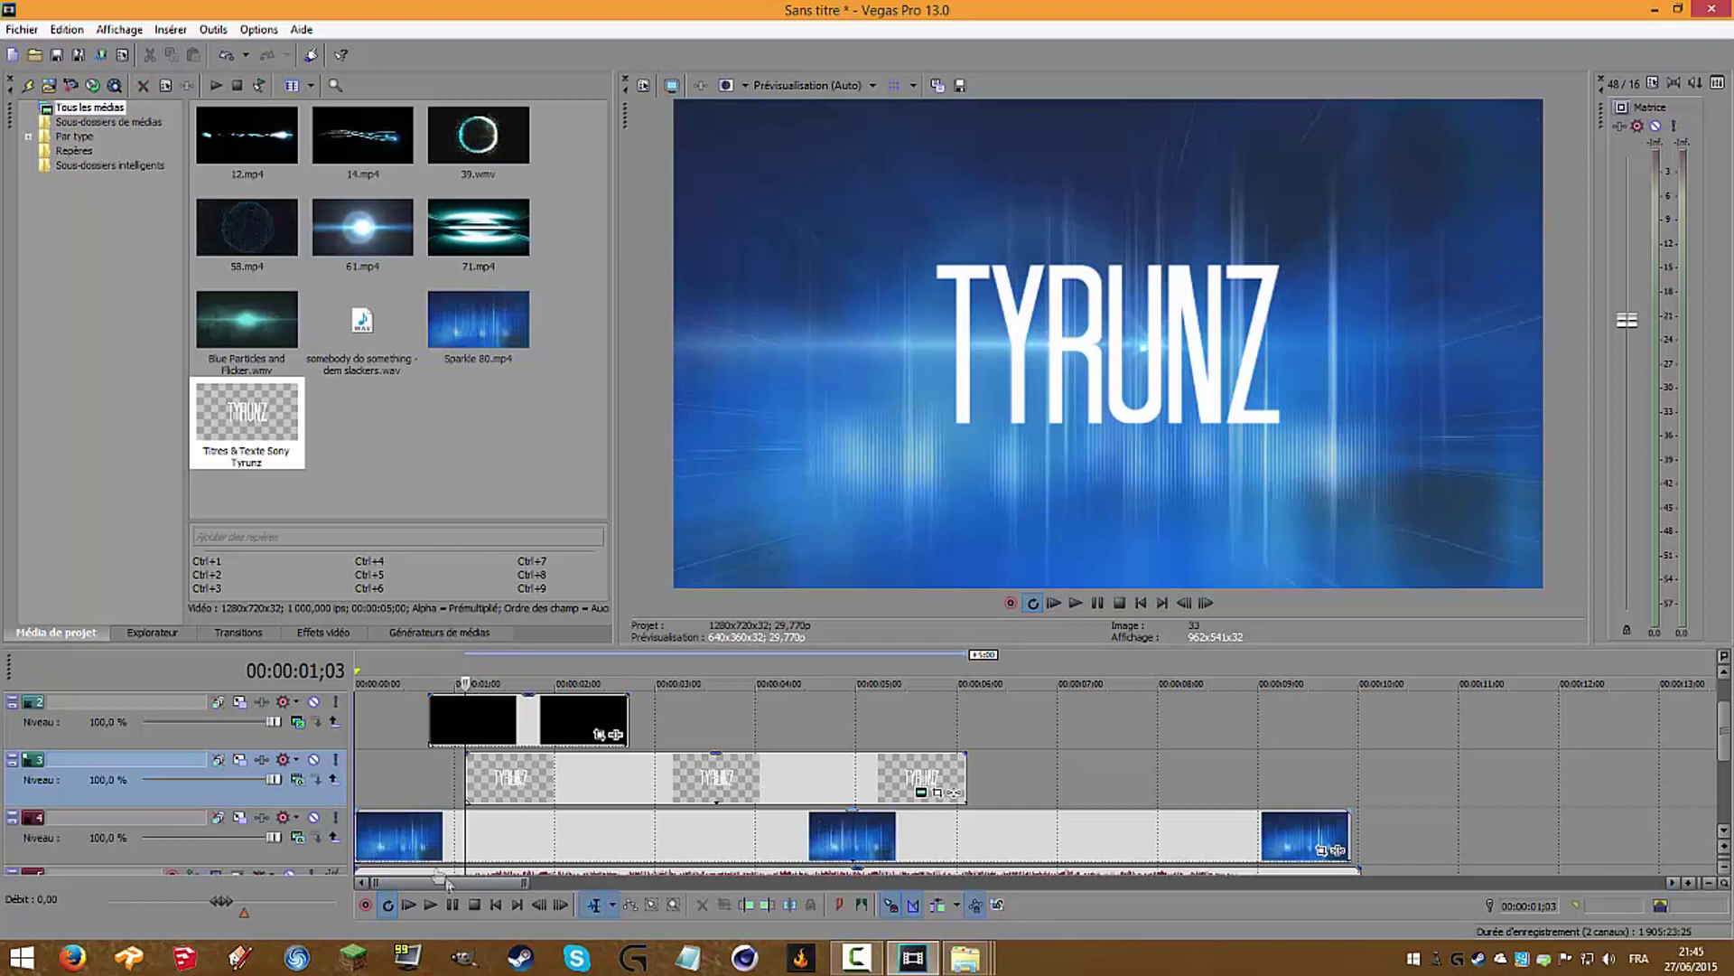
mouse_move(960, 958)
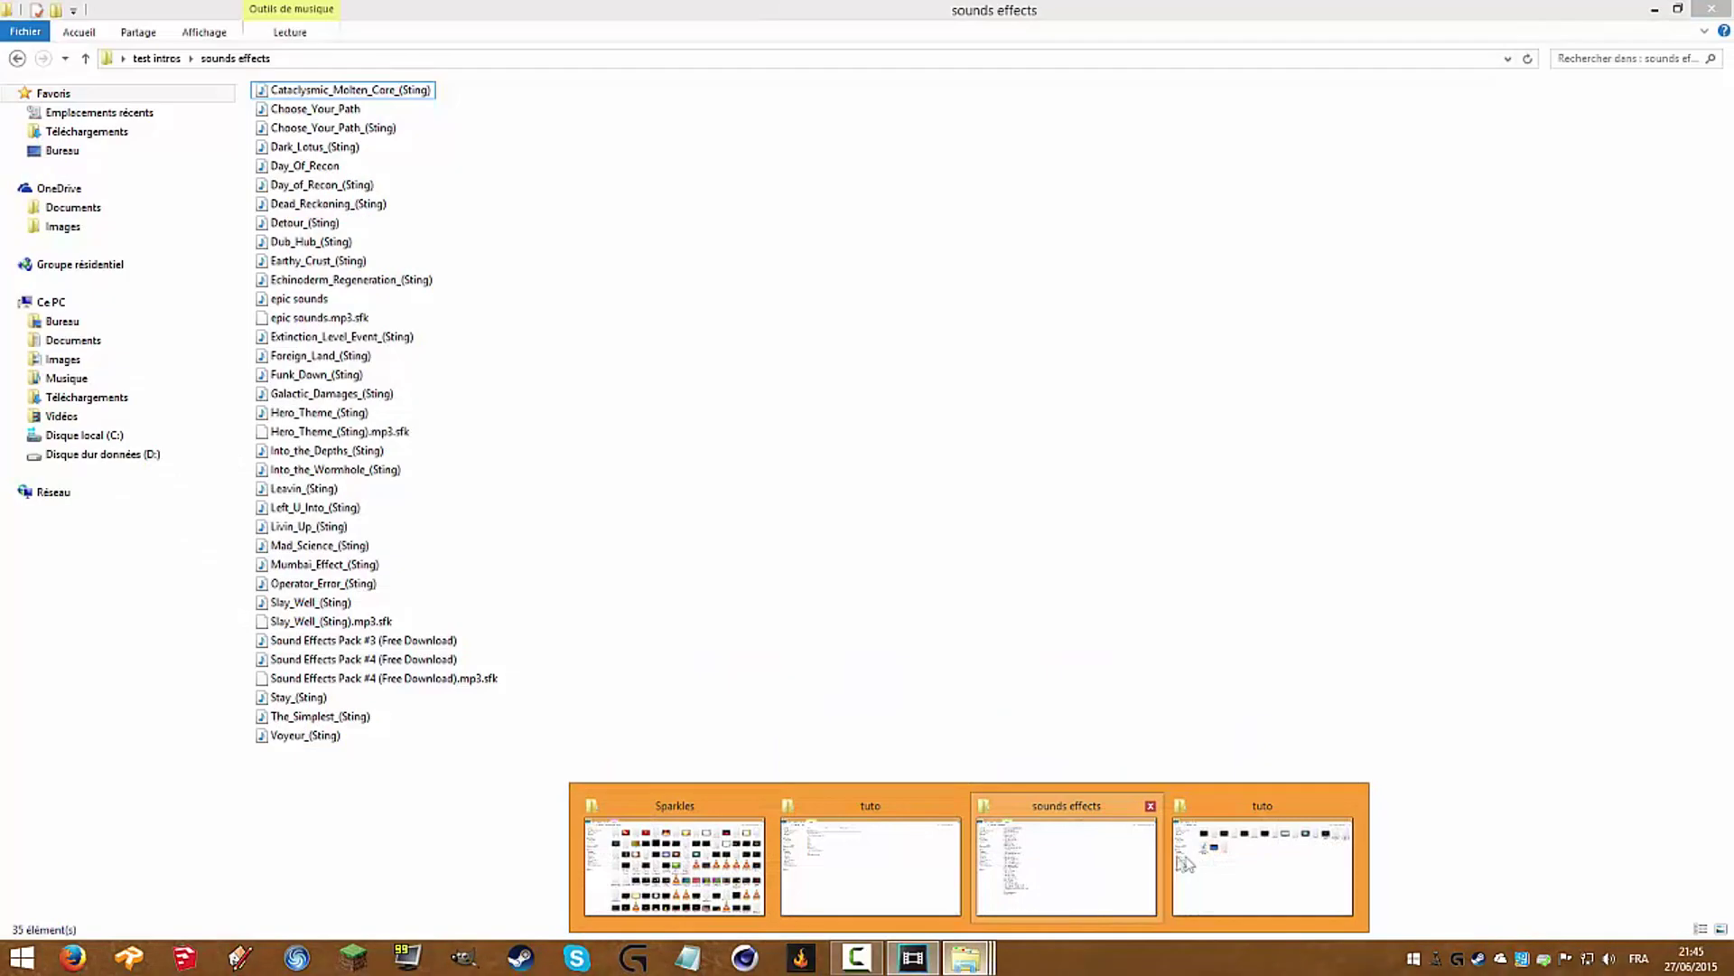
left_click(1066, 867)
left_click(921, 226)
double_click(1075, 176)
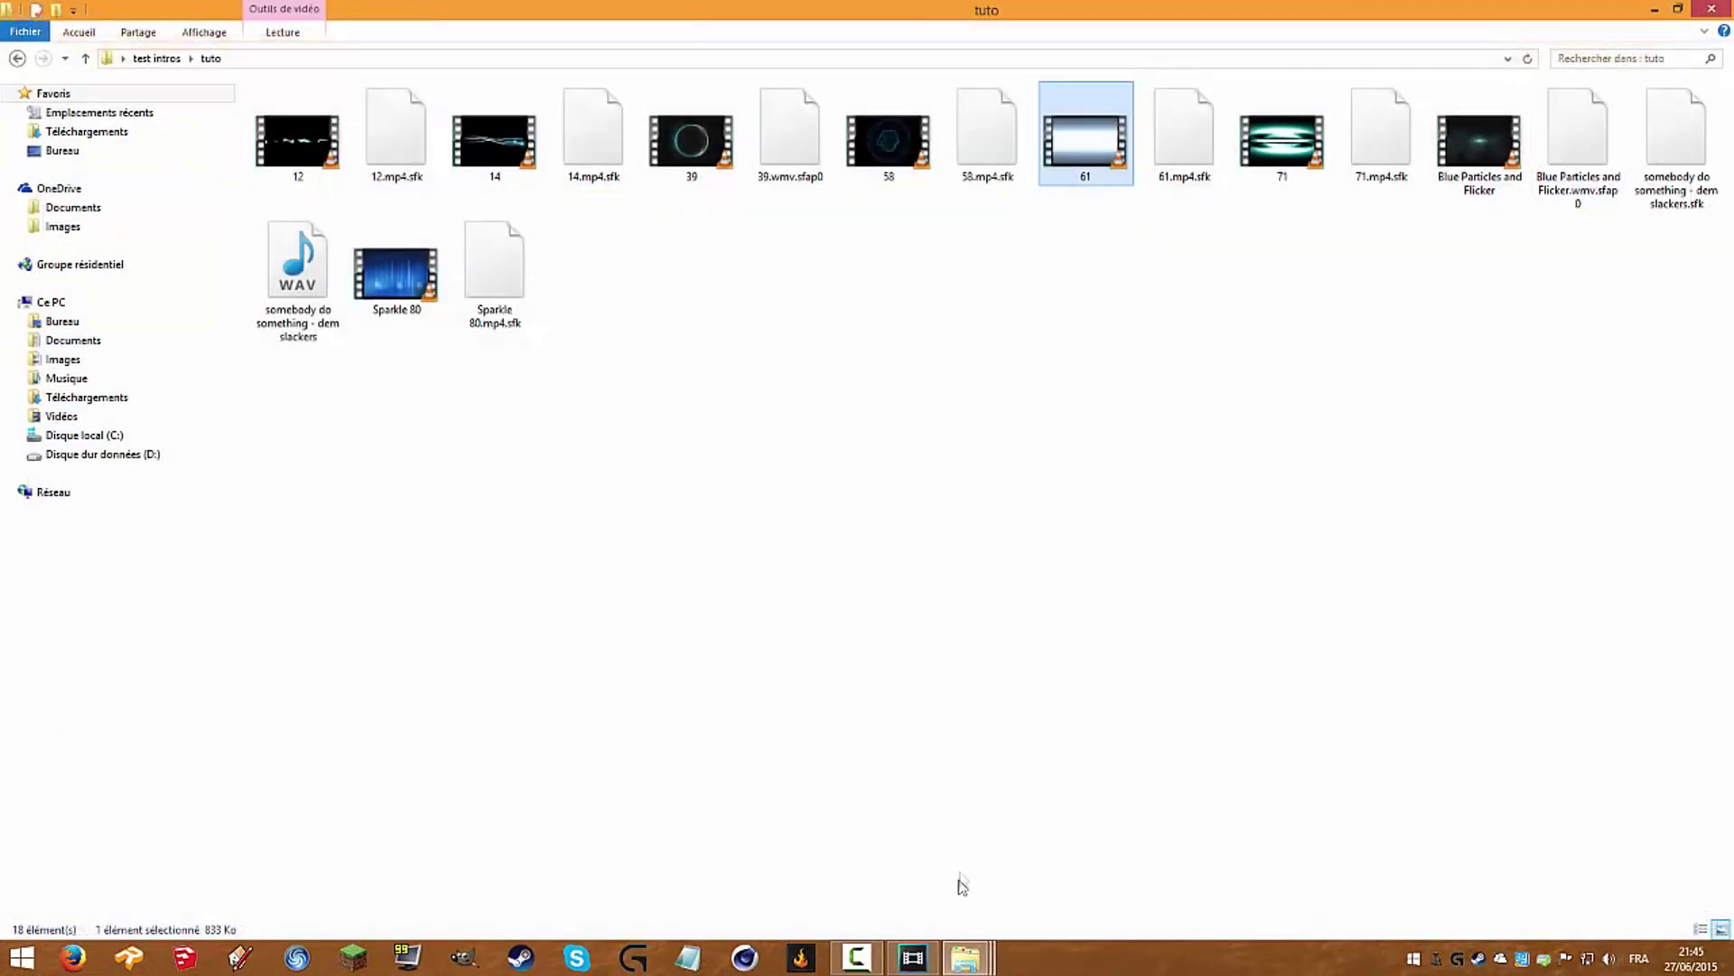
left_click(912, 957)
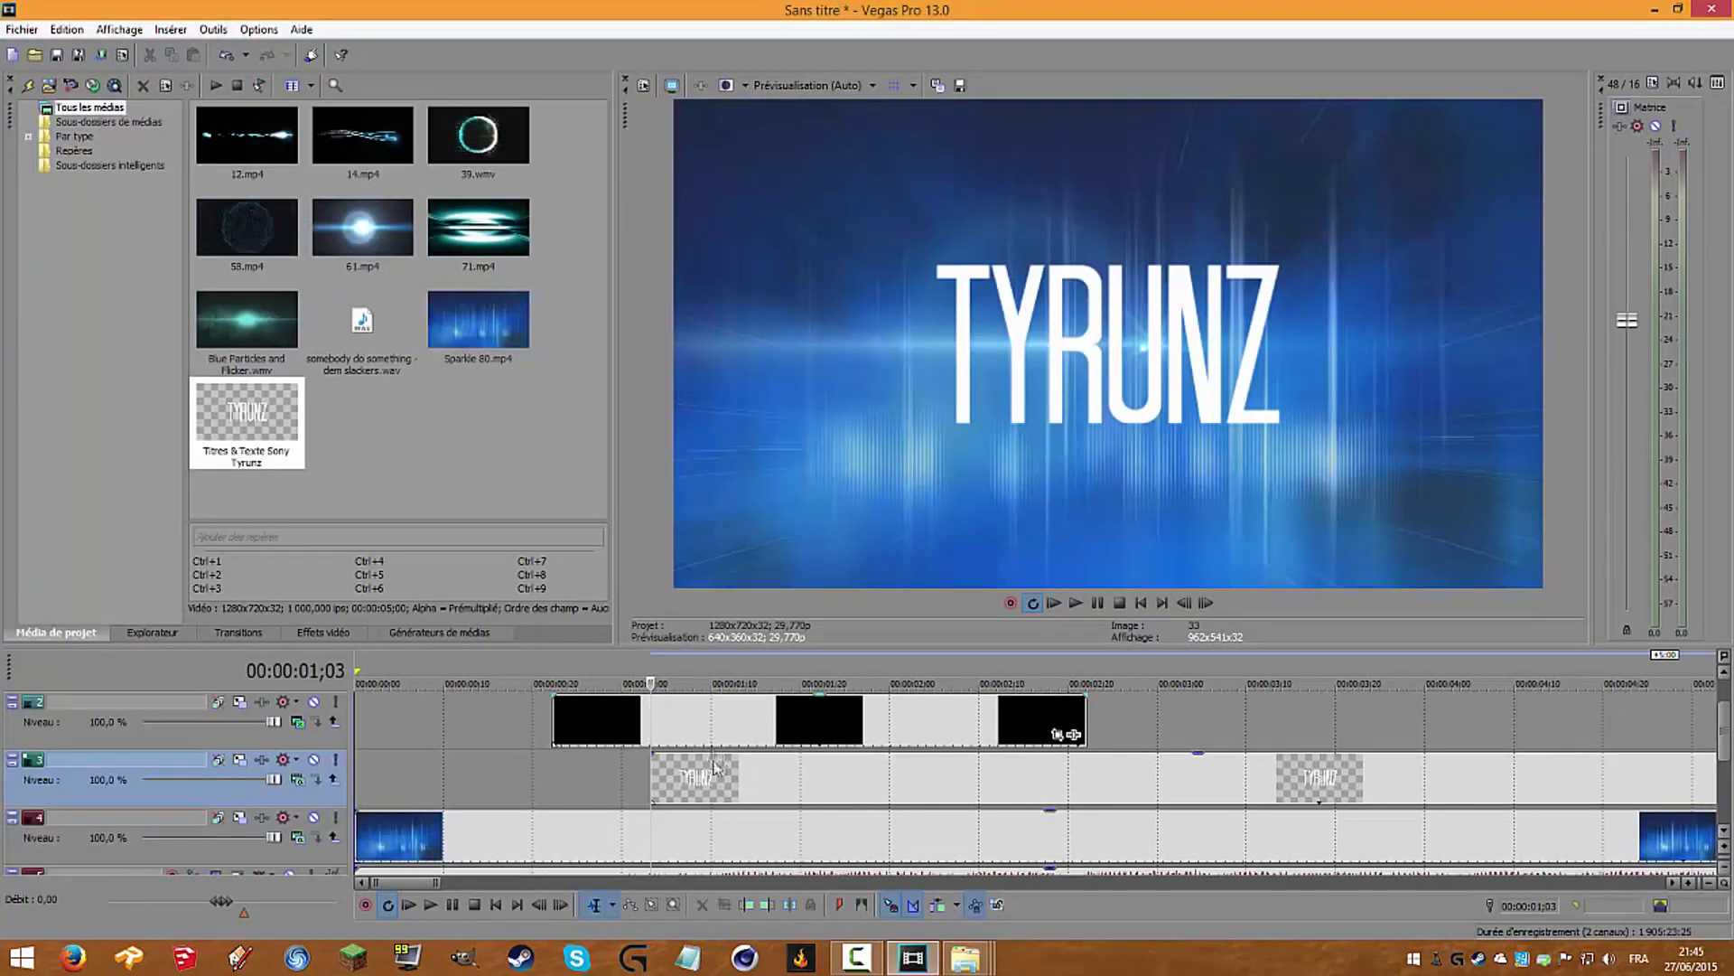
Step: Move the title event so it starts at 00:00:01;15, during the white flash of 61.mp4
scroll(840, 752, "up", 2)
left_click_drag(964, 673, 1175, 667)
left_click_drag(1340, 792, 1228, 806)
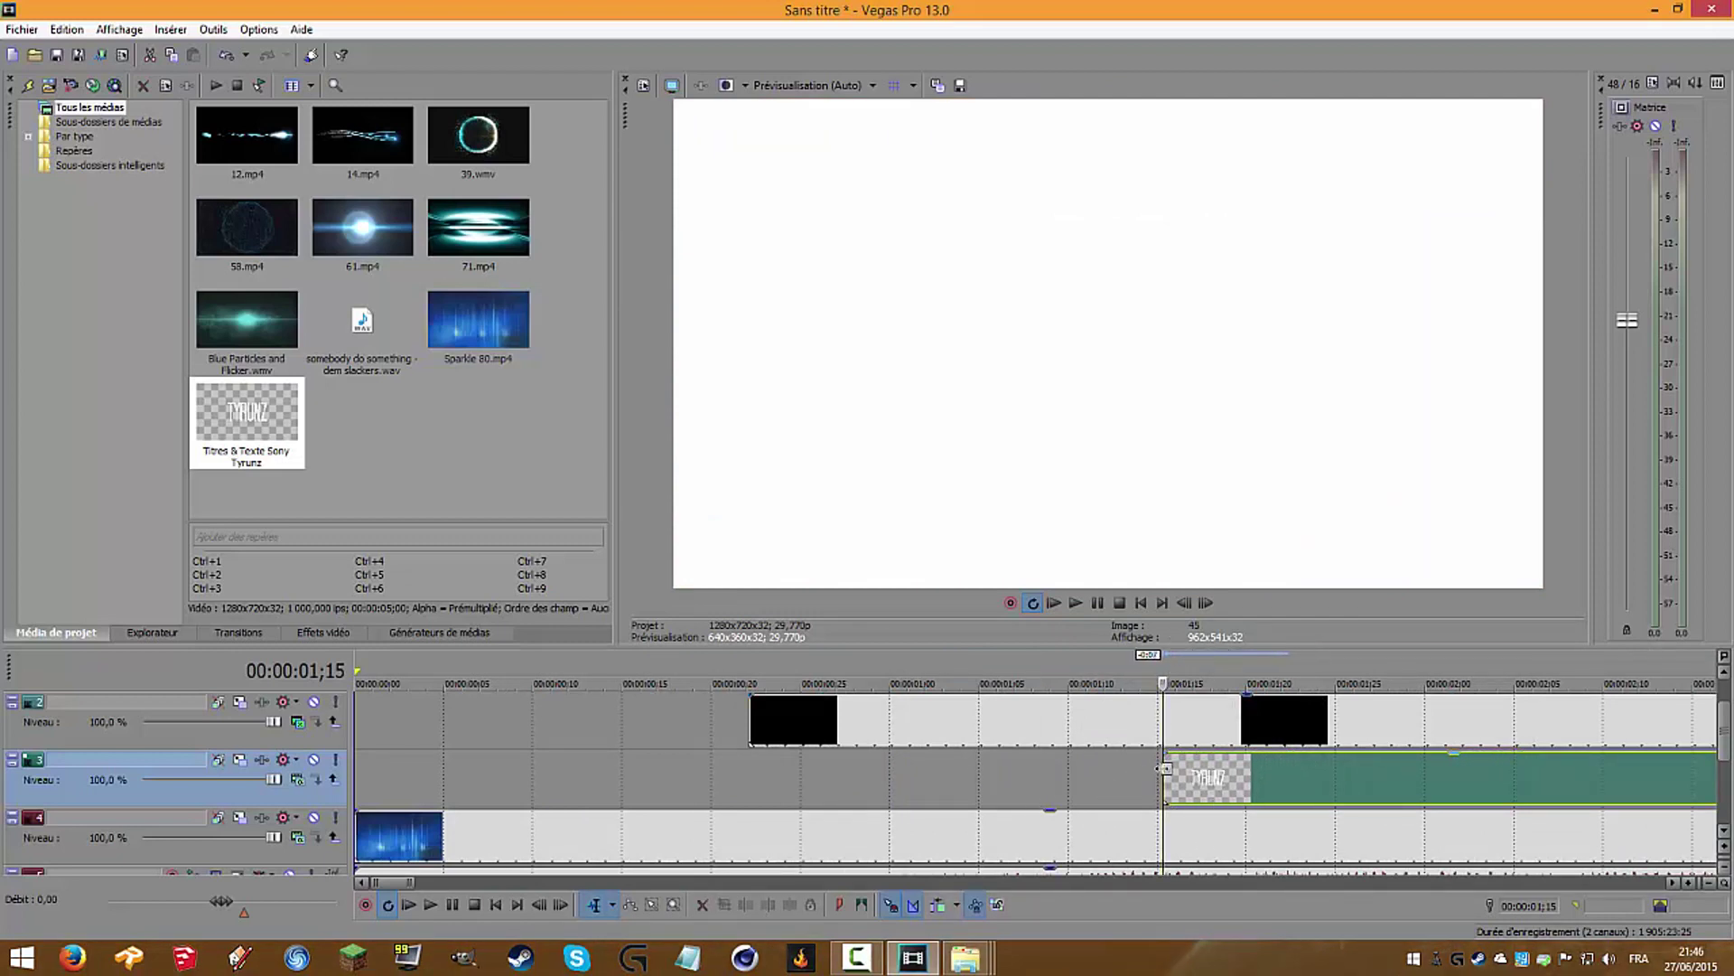
scroll(1150, 792, "down", 10)
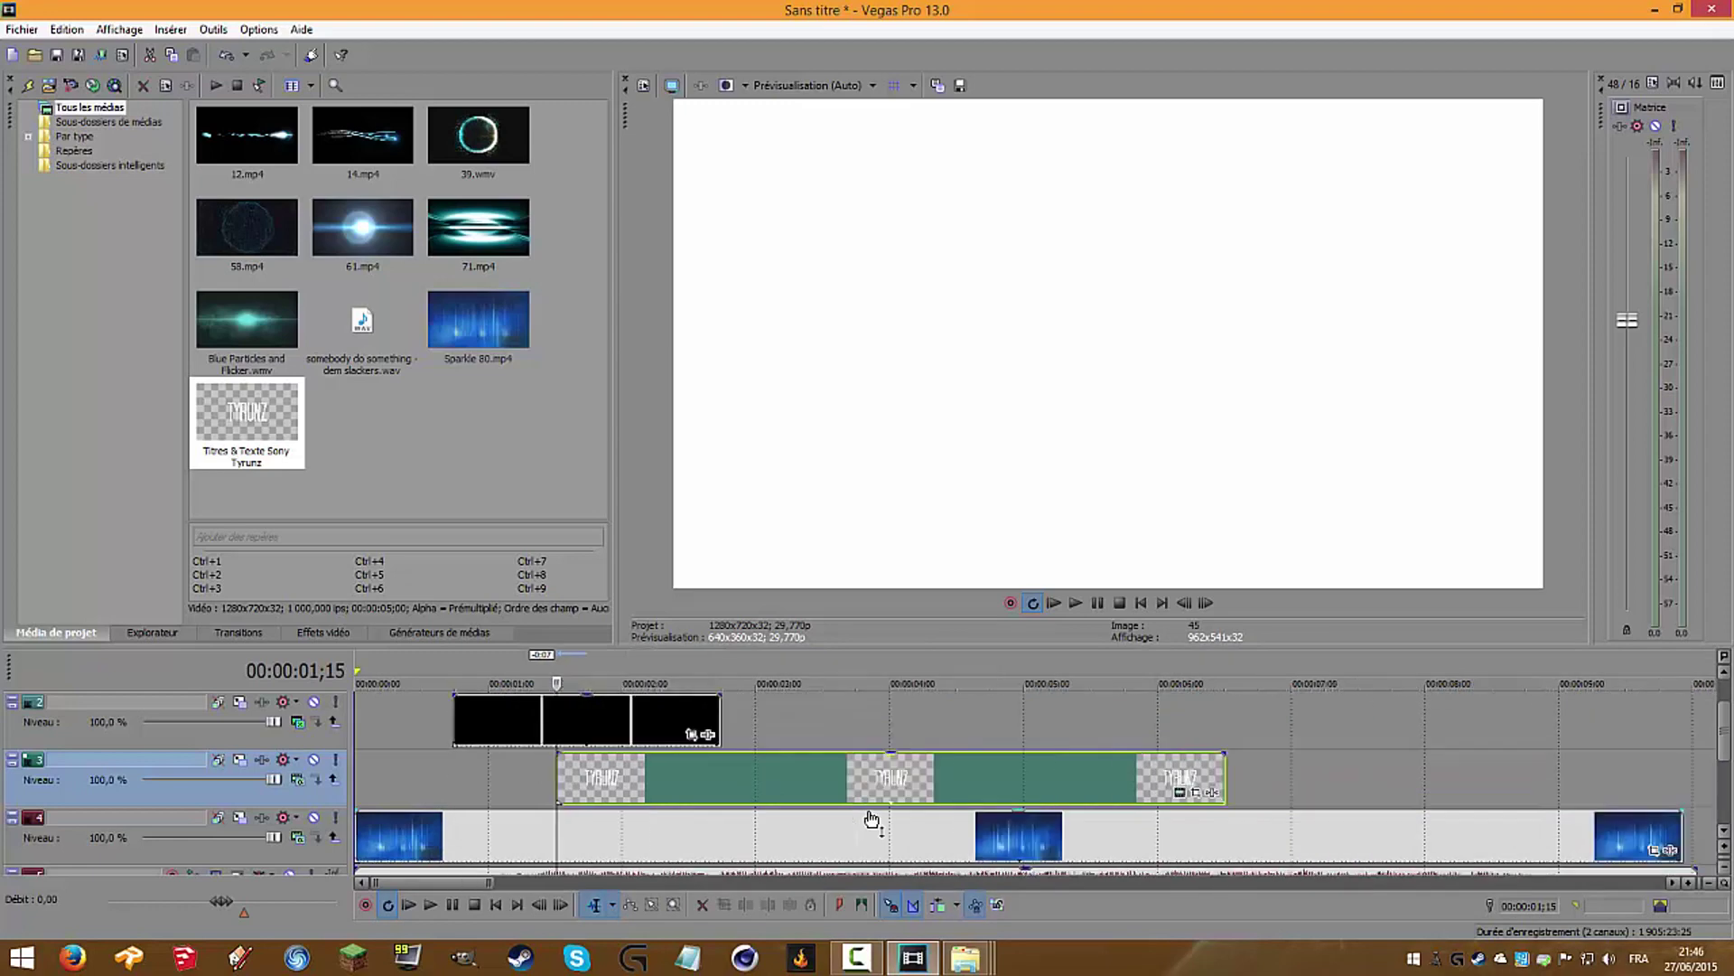
Step: Play the intro from the start to check the title's timing against the flash
scroll(707, 782, "down", 2)
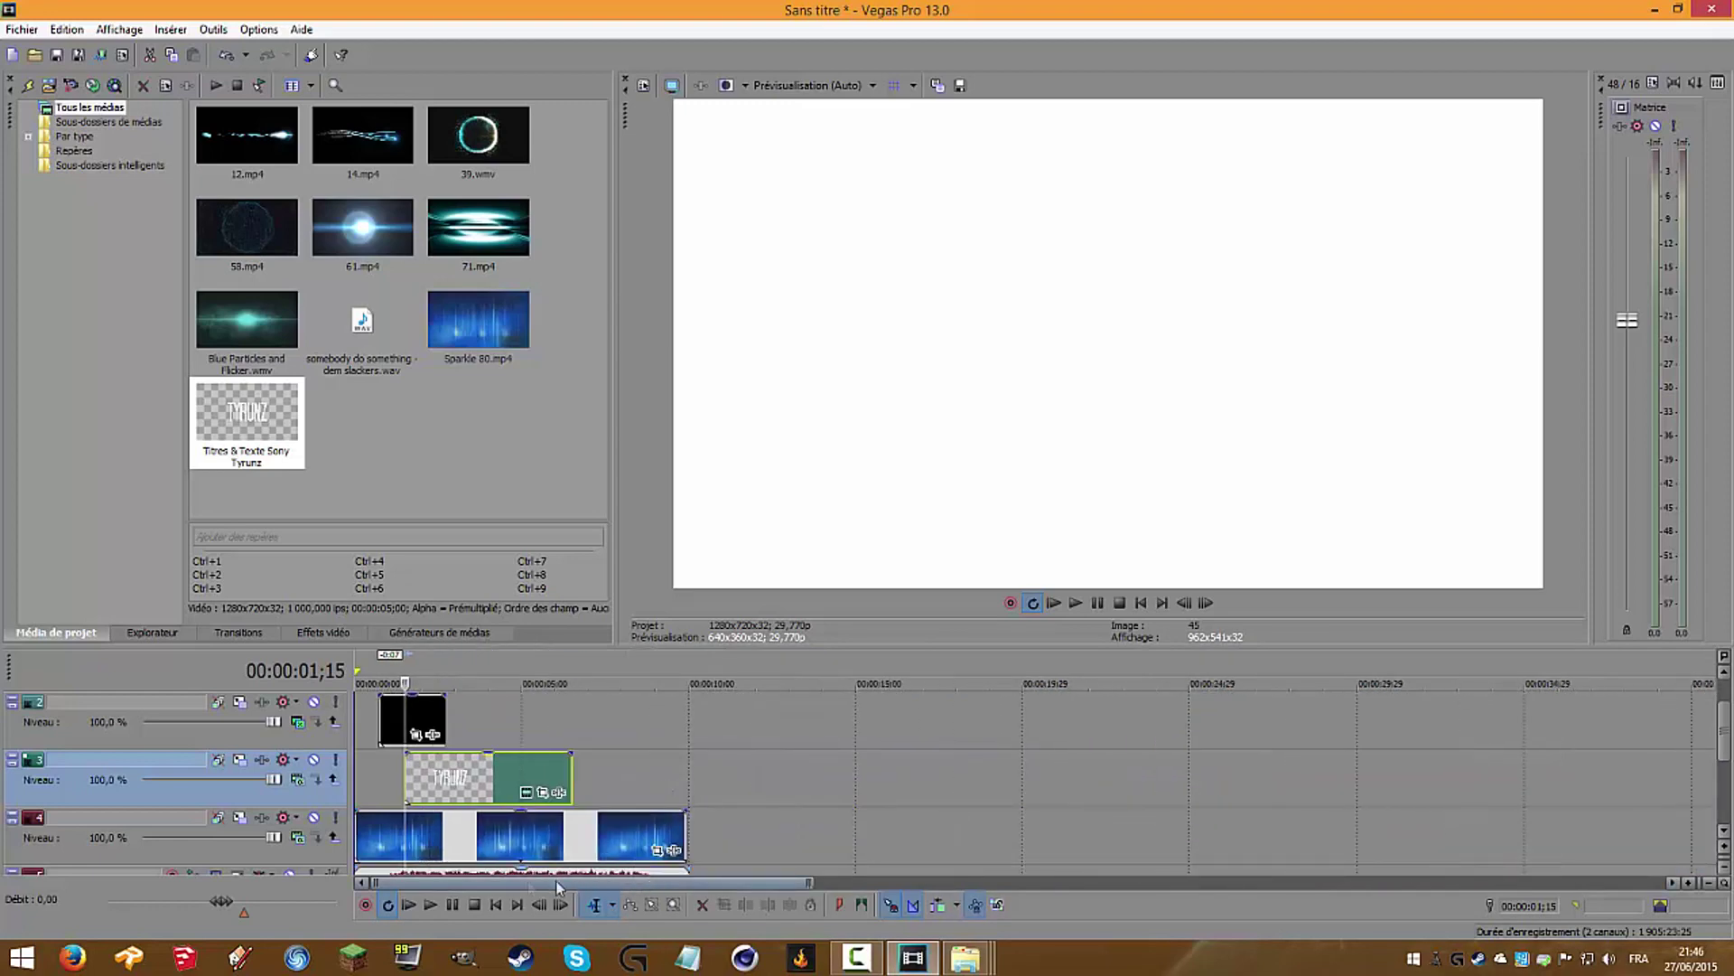
left_click(369, 674)
left_click(1075, 602)
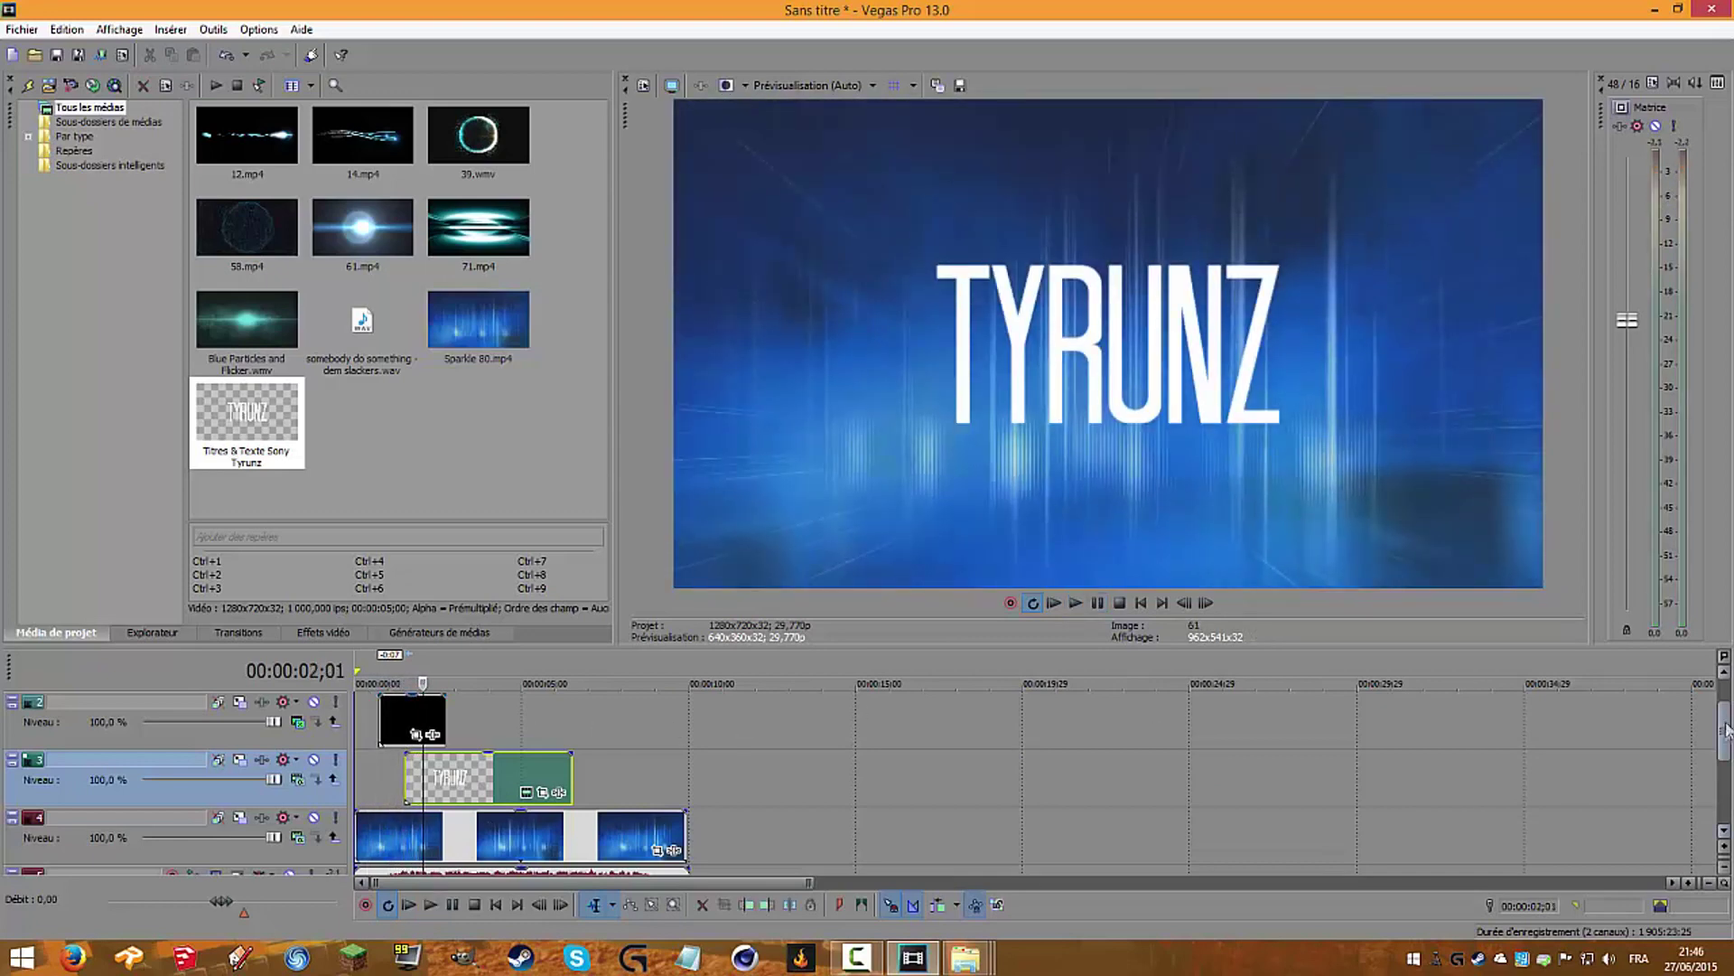
Step: Insert another empty video track at the top of the track list
scroll(1727, 730, "down", 3)
right_click(226, 819)
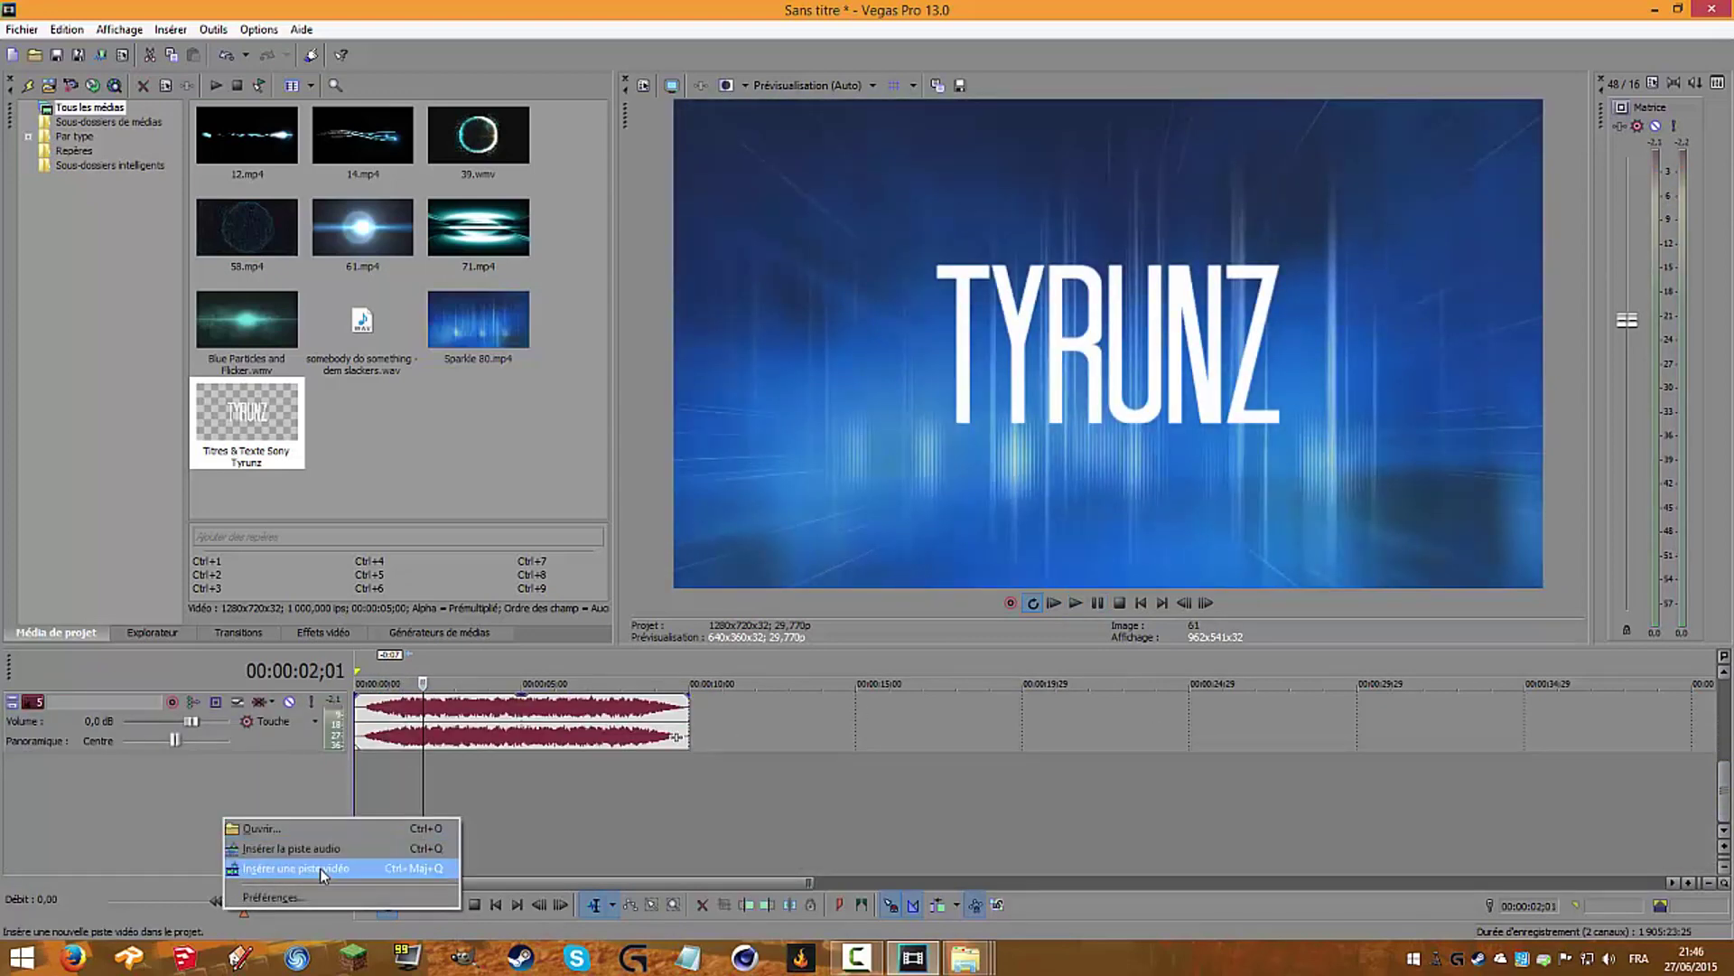
left_click(319, 869)
left_click(408, 771)
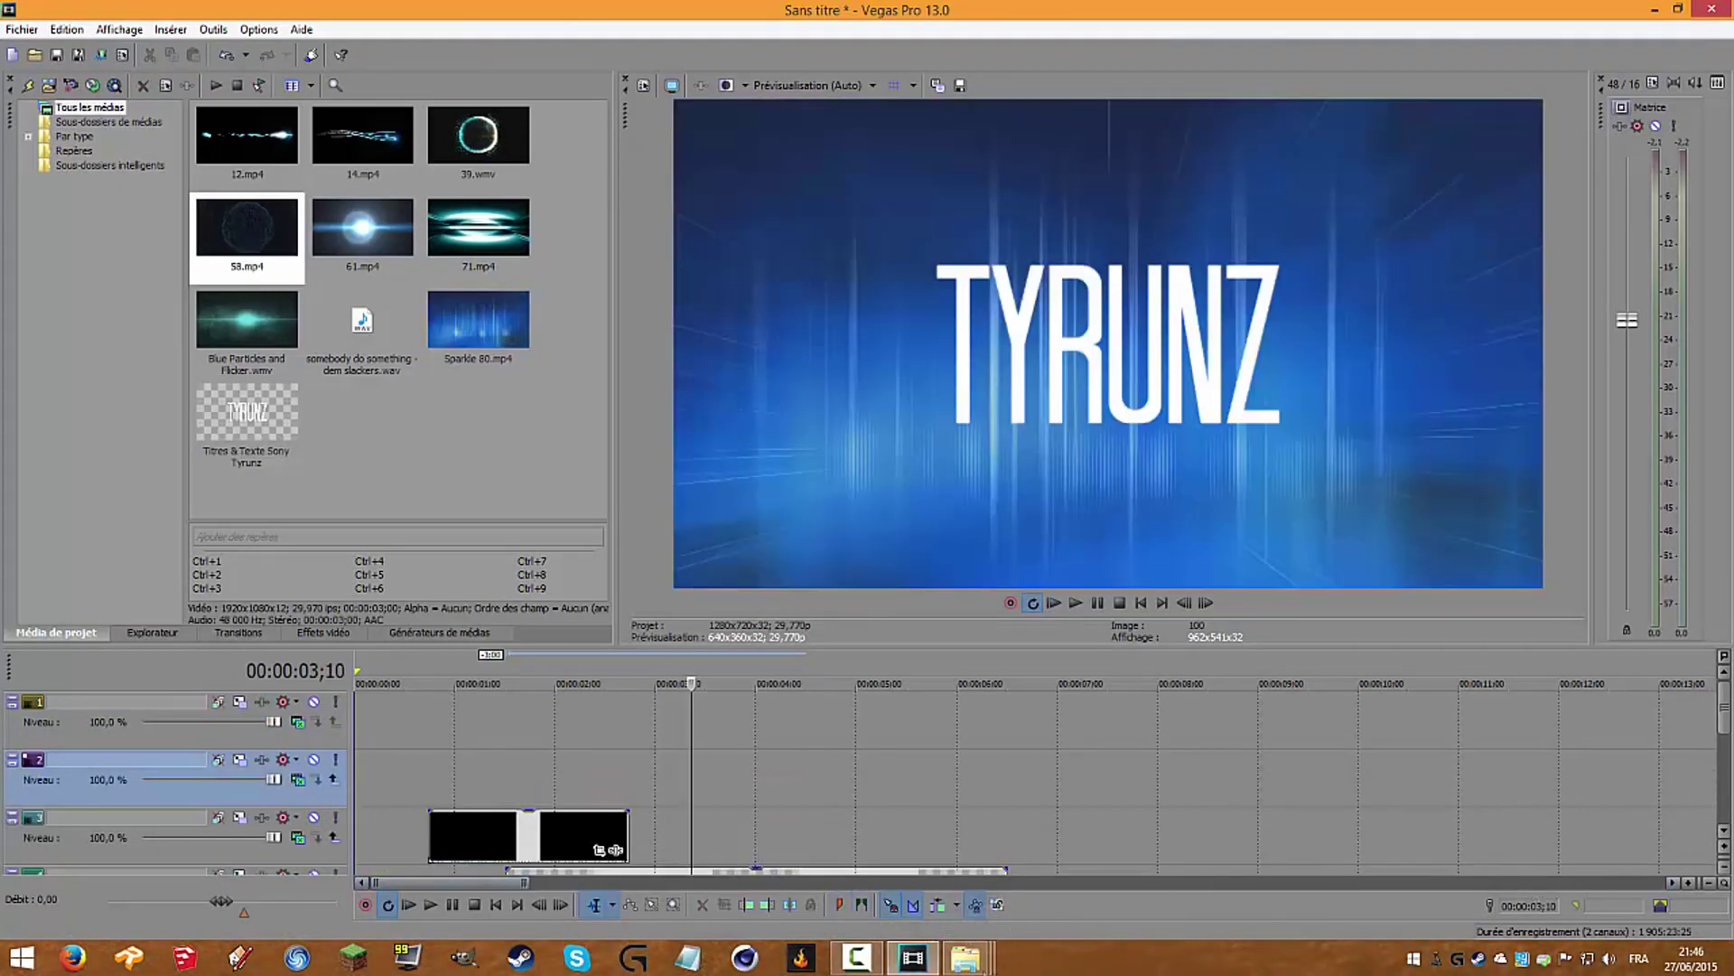
Step: Switch to the tuto folder in File Explorer, preview clips 58 and 39, and return to Vegas Pro
mouse_move(966, 958)
left_click(1262, 869)
double_click(854, 144)
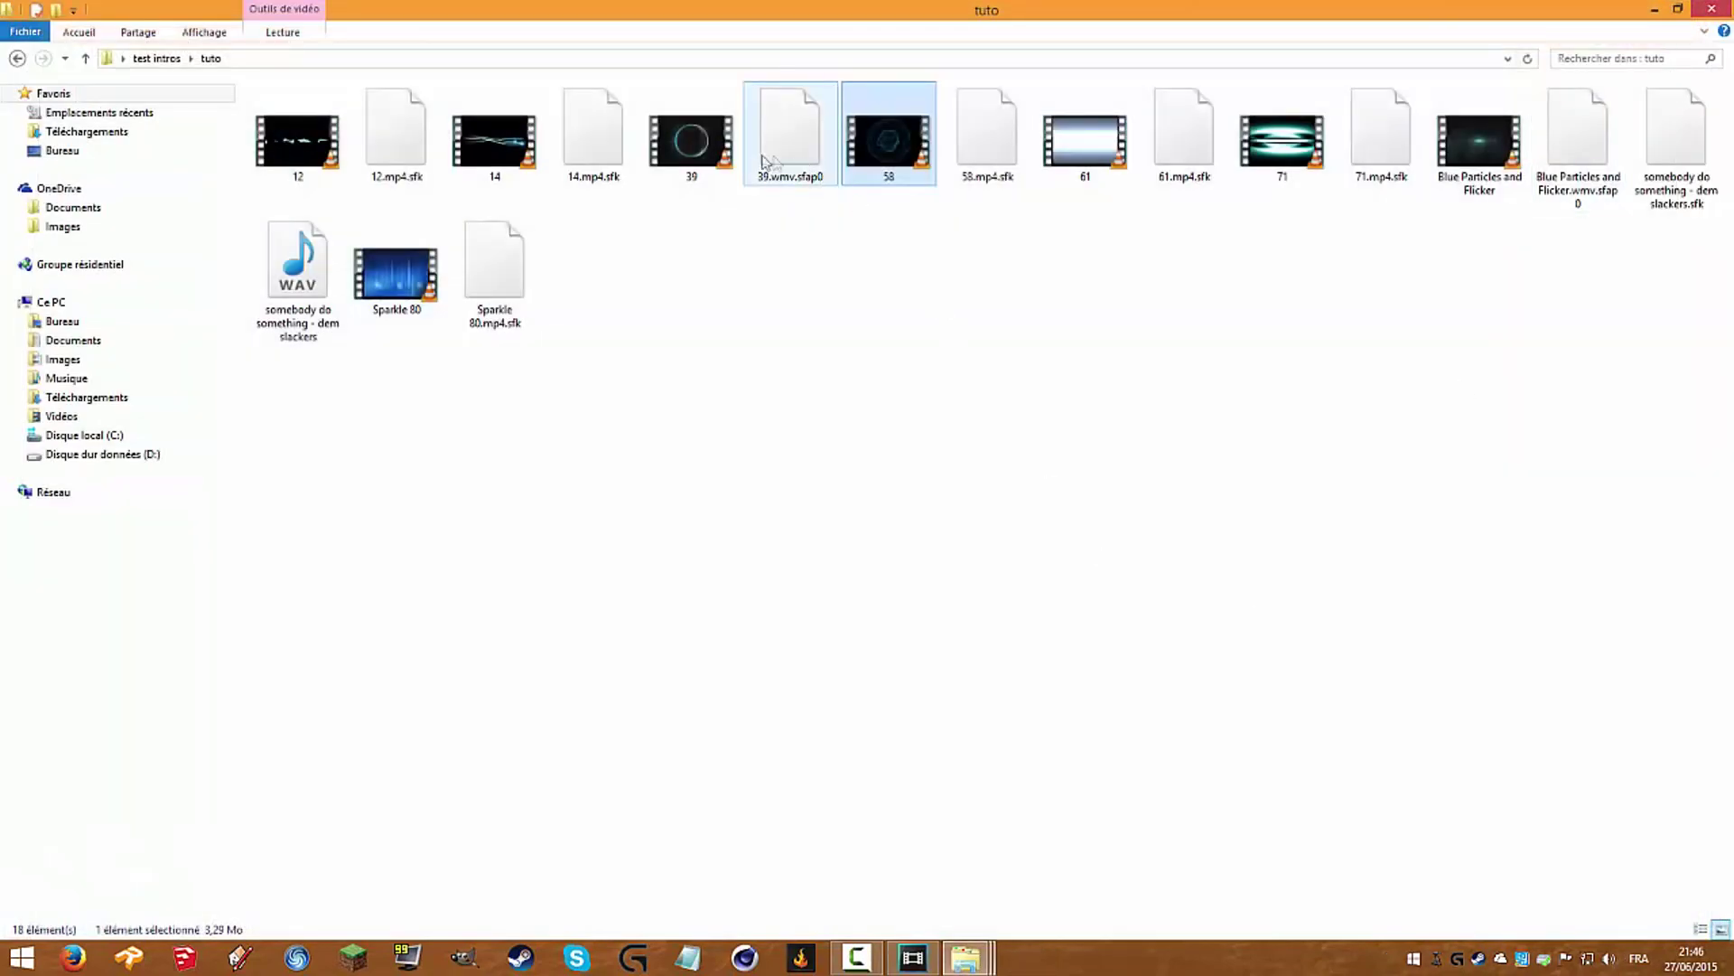
double_click(732, 155)
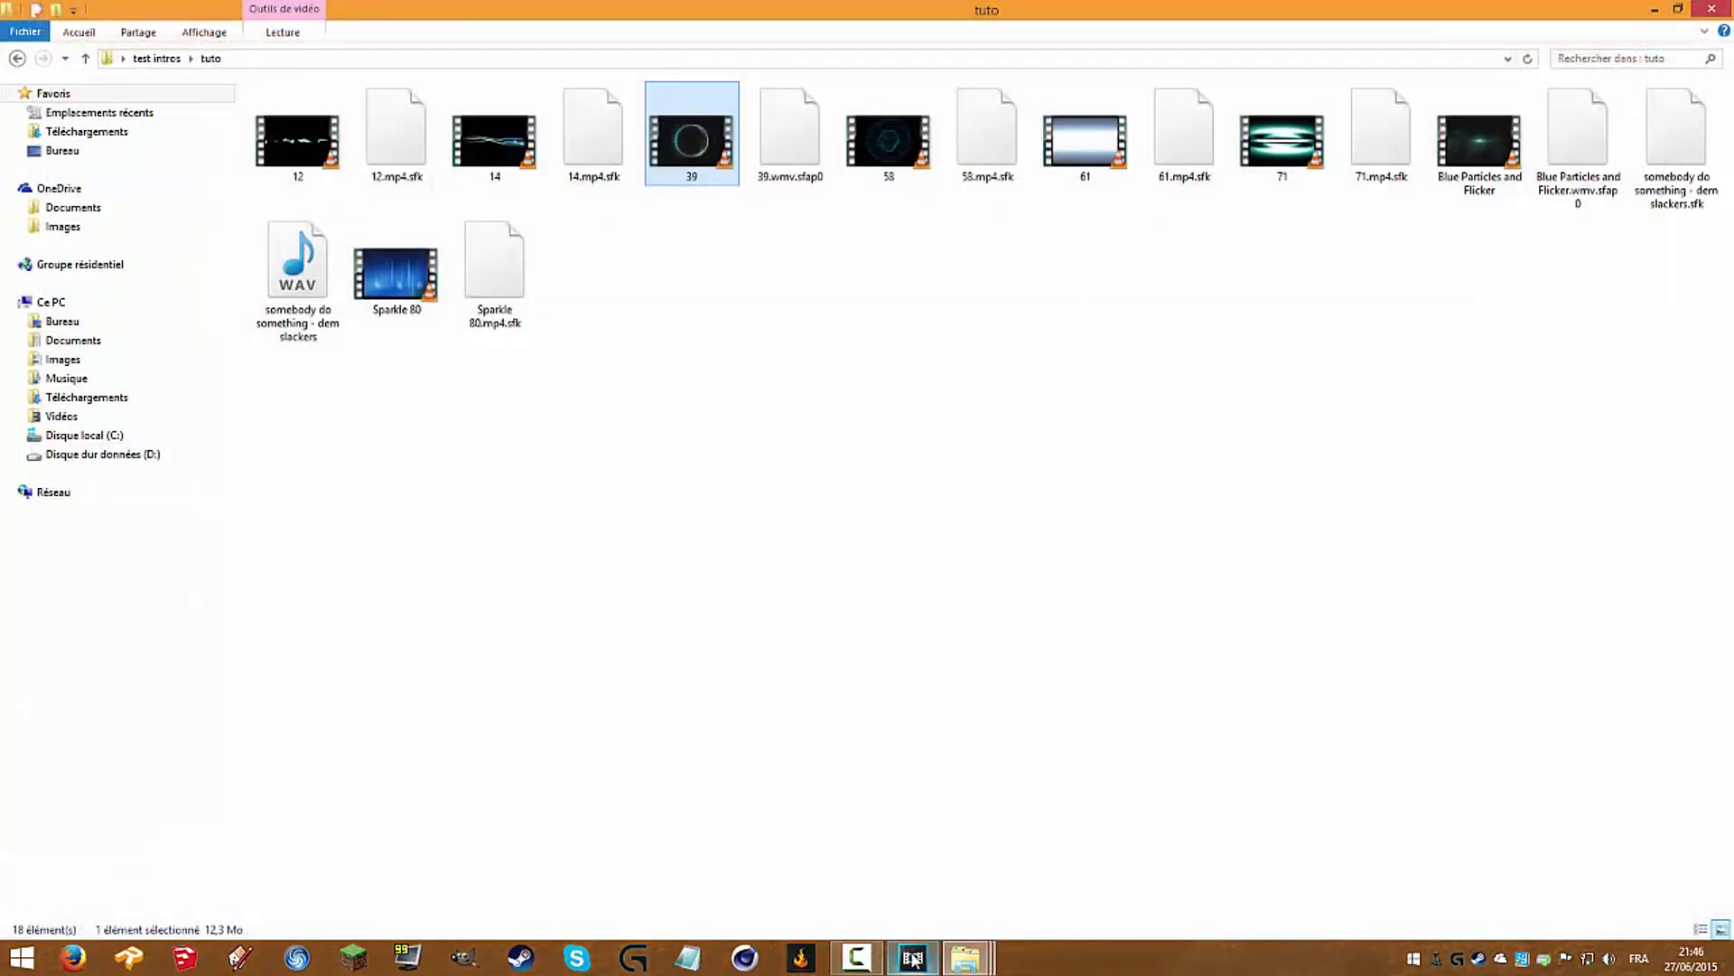
left_click(912, 957)
Step: Insert a video track between the title and the background, and place 39.wmv on it aligned with the title's start
left_click_drag(1723, 703, 1722, 804)
right_click(186, 803)
left_click(238, 856)
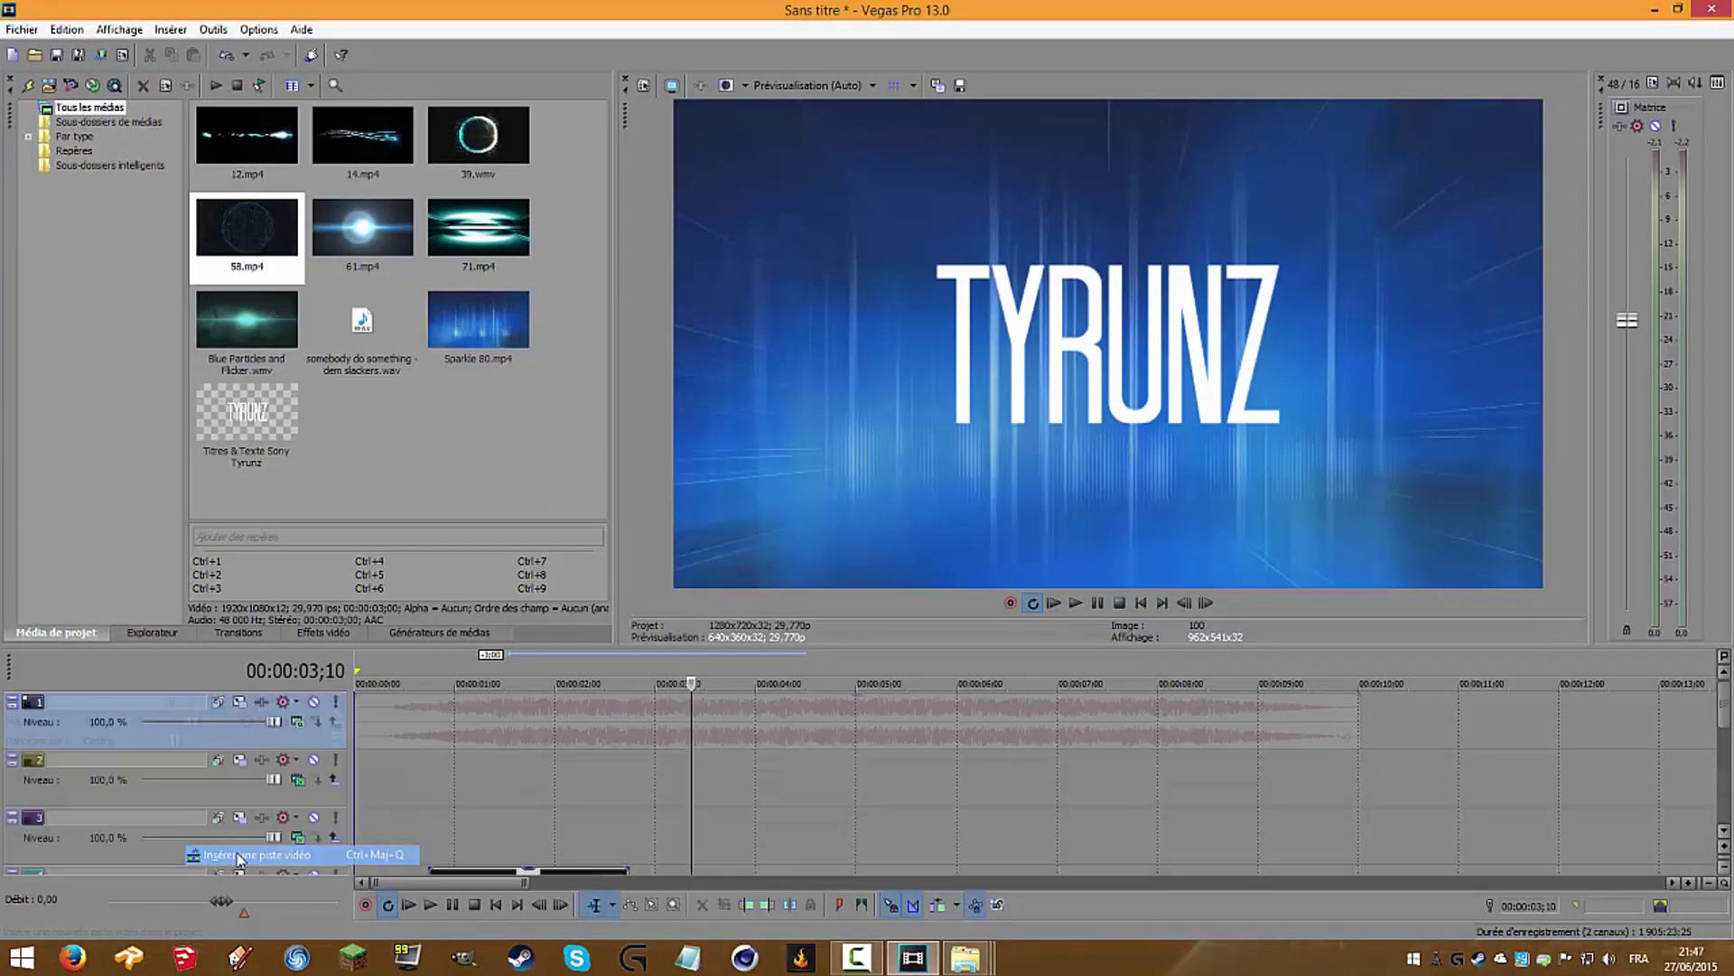
left_click_drag(126, 738, 170, 861)
left_click_drag(472, 149, 394, 851)
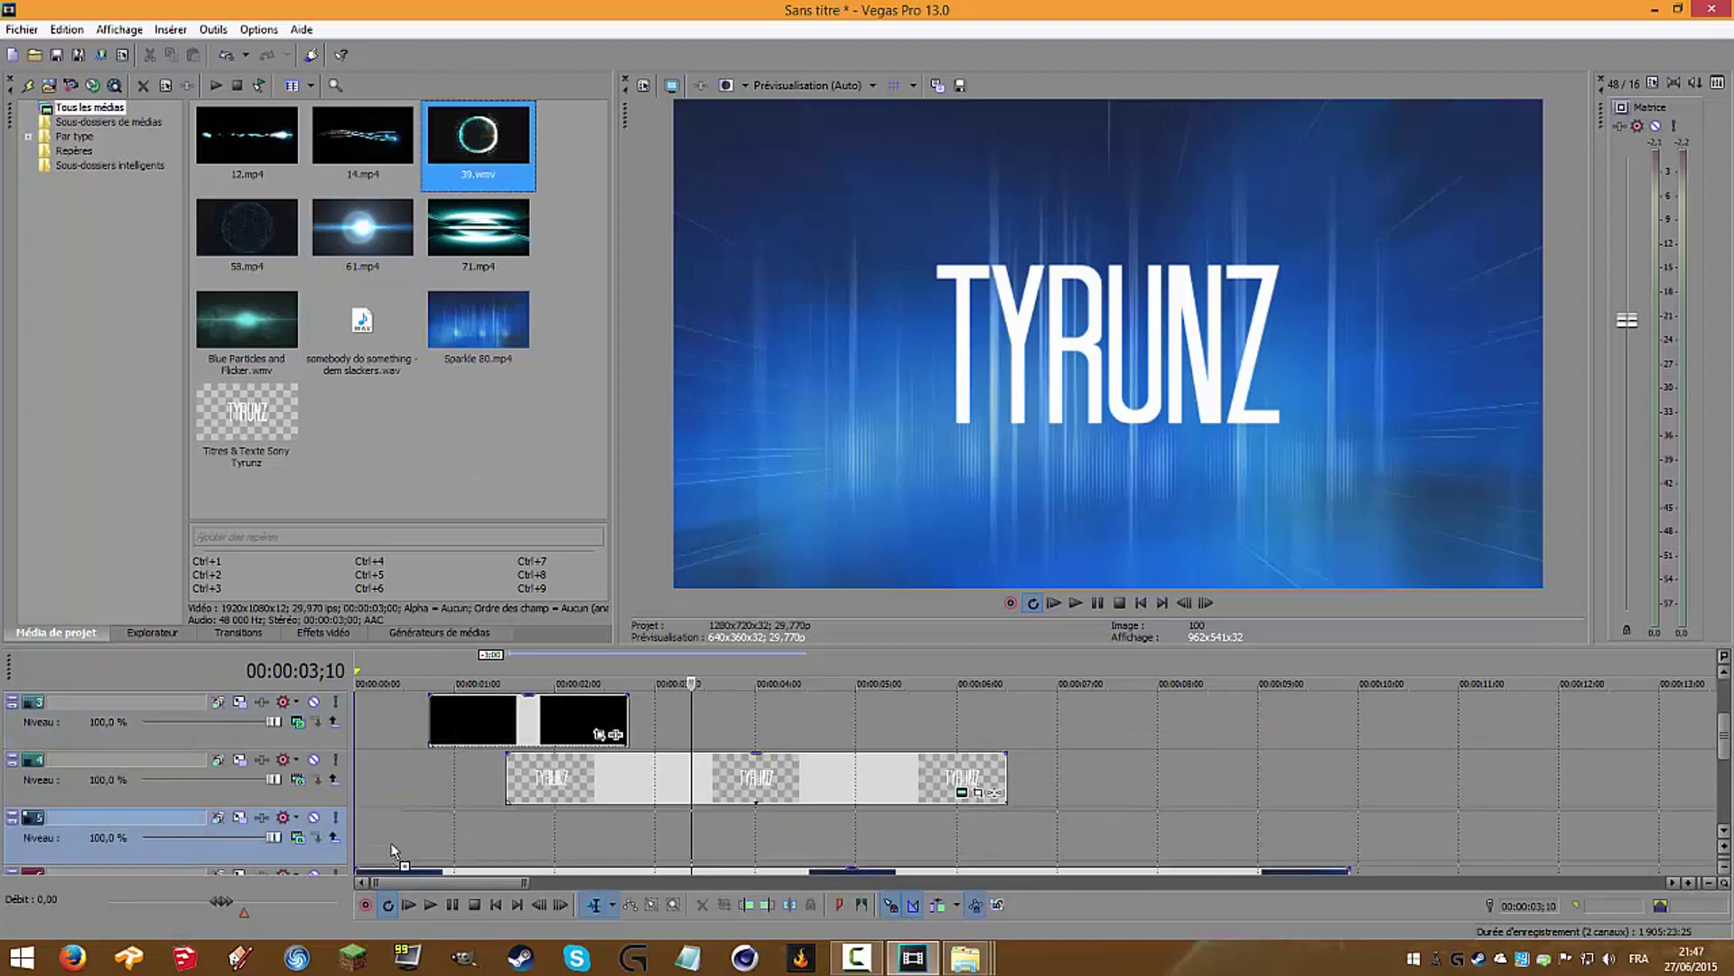
left_click_drag(522, 826, 504, 829)
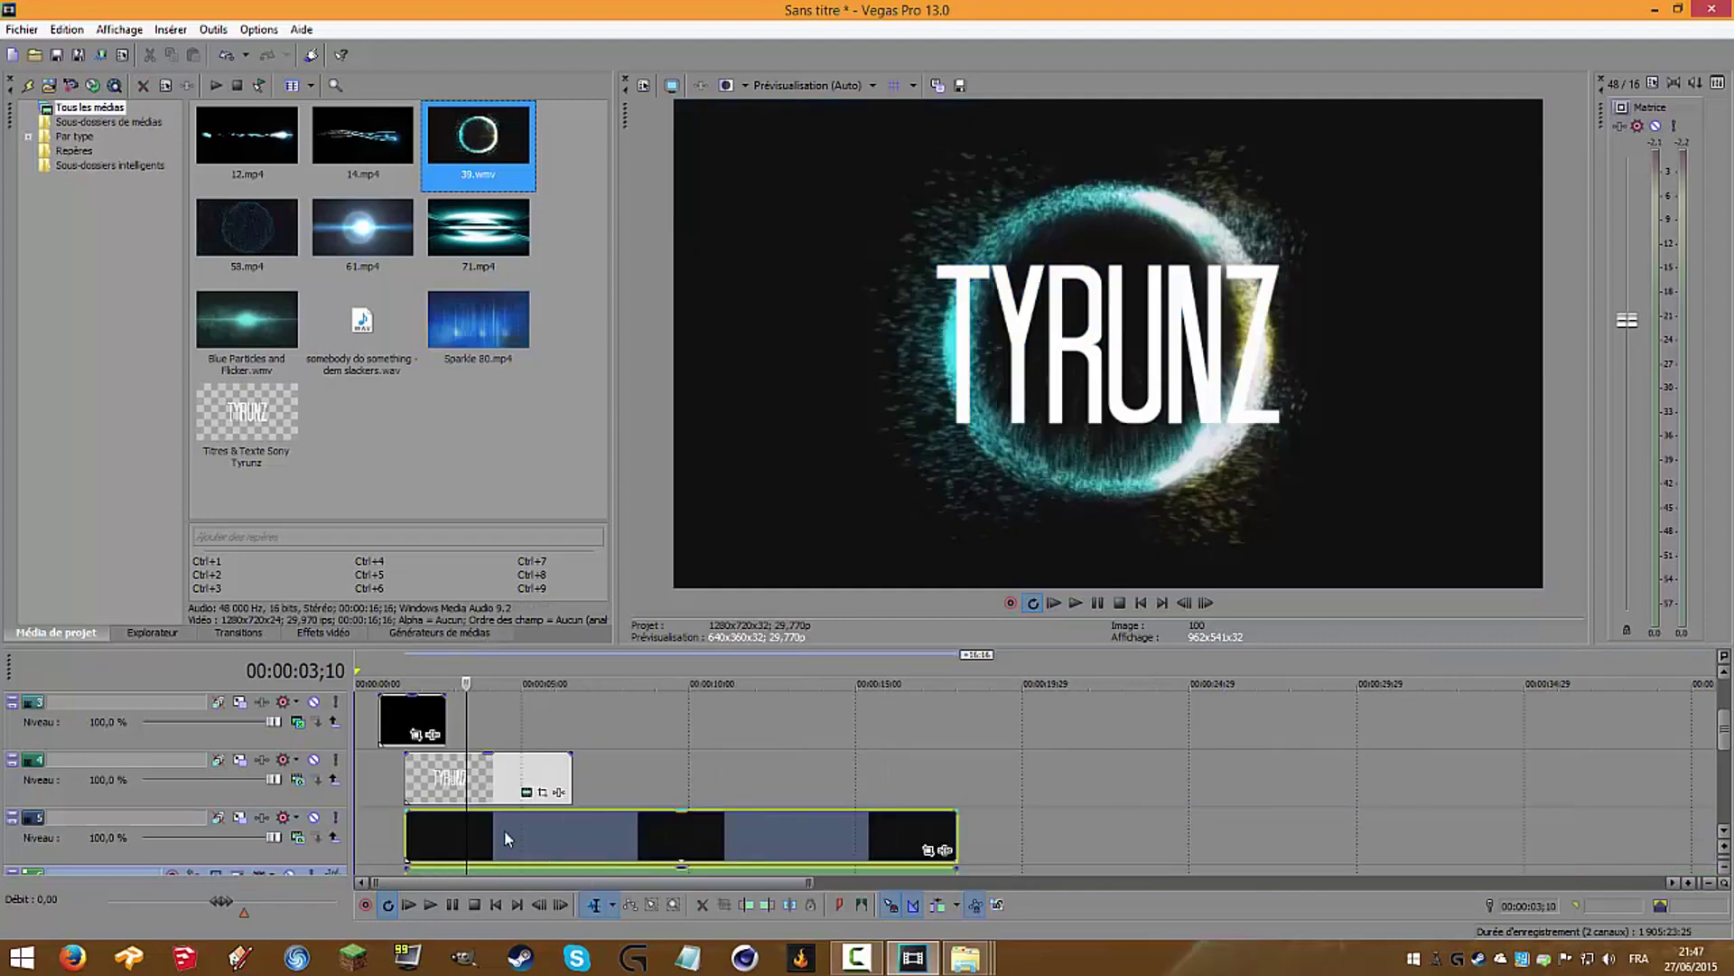
Step: Trim off the beginning of 39.wmv up to 00:00:05;05 and move the clip back to the title's start
left_click(526, 824)
right_click(525, 824)
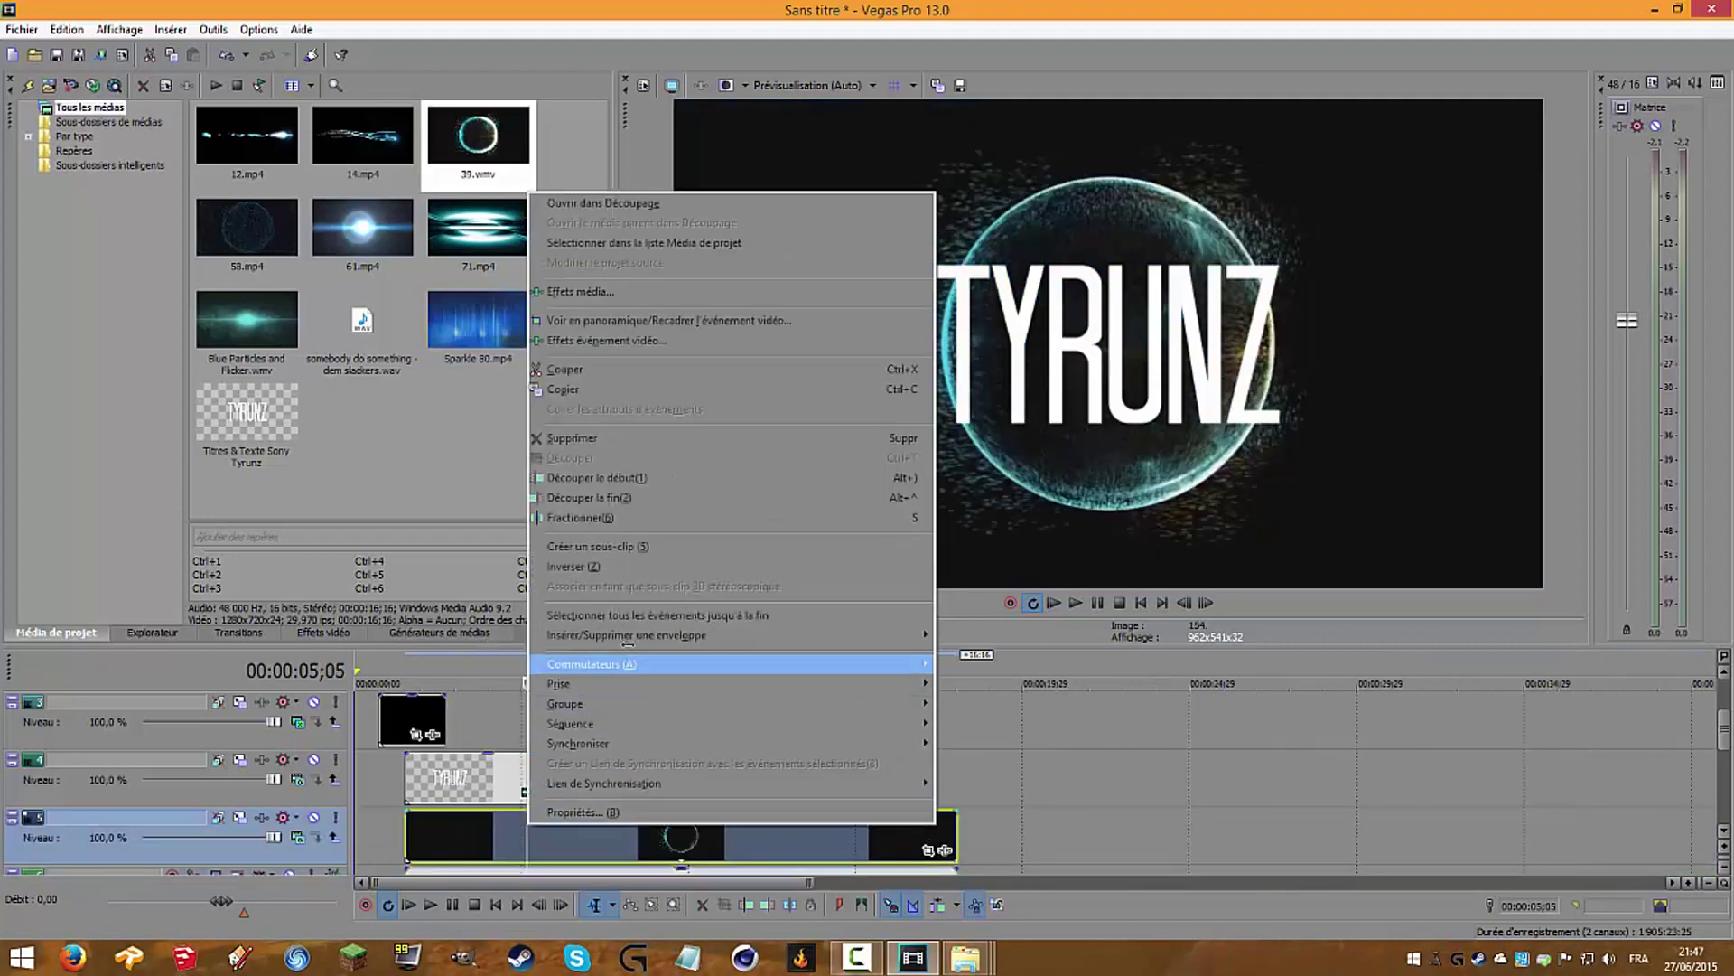
left_click(628, 477)
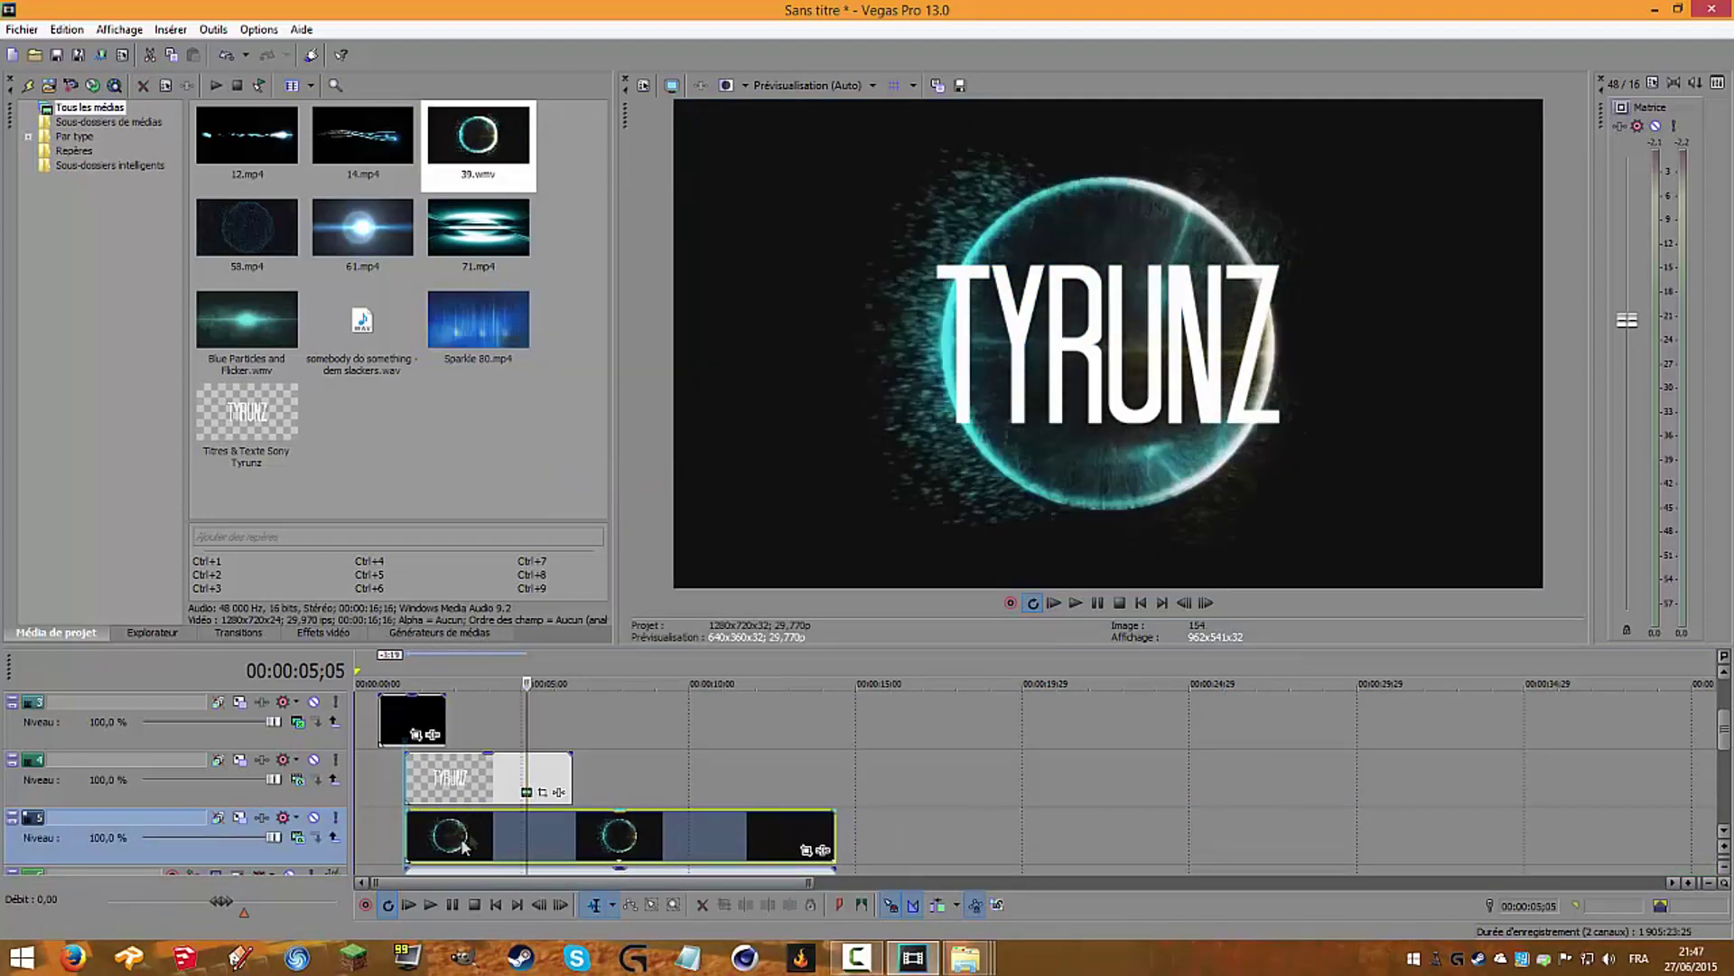
Step: Shorten 39.wmv to end with the background clip and delete its audio track
mouse_move(1725, 739)
left_mouse_down()
mouse_move(1724, 766)
mouse_move(1725, 744)
left_mouse_up()
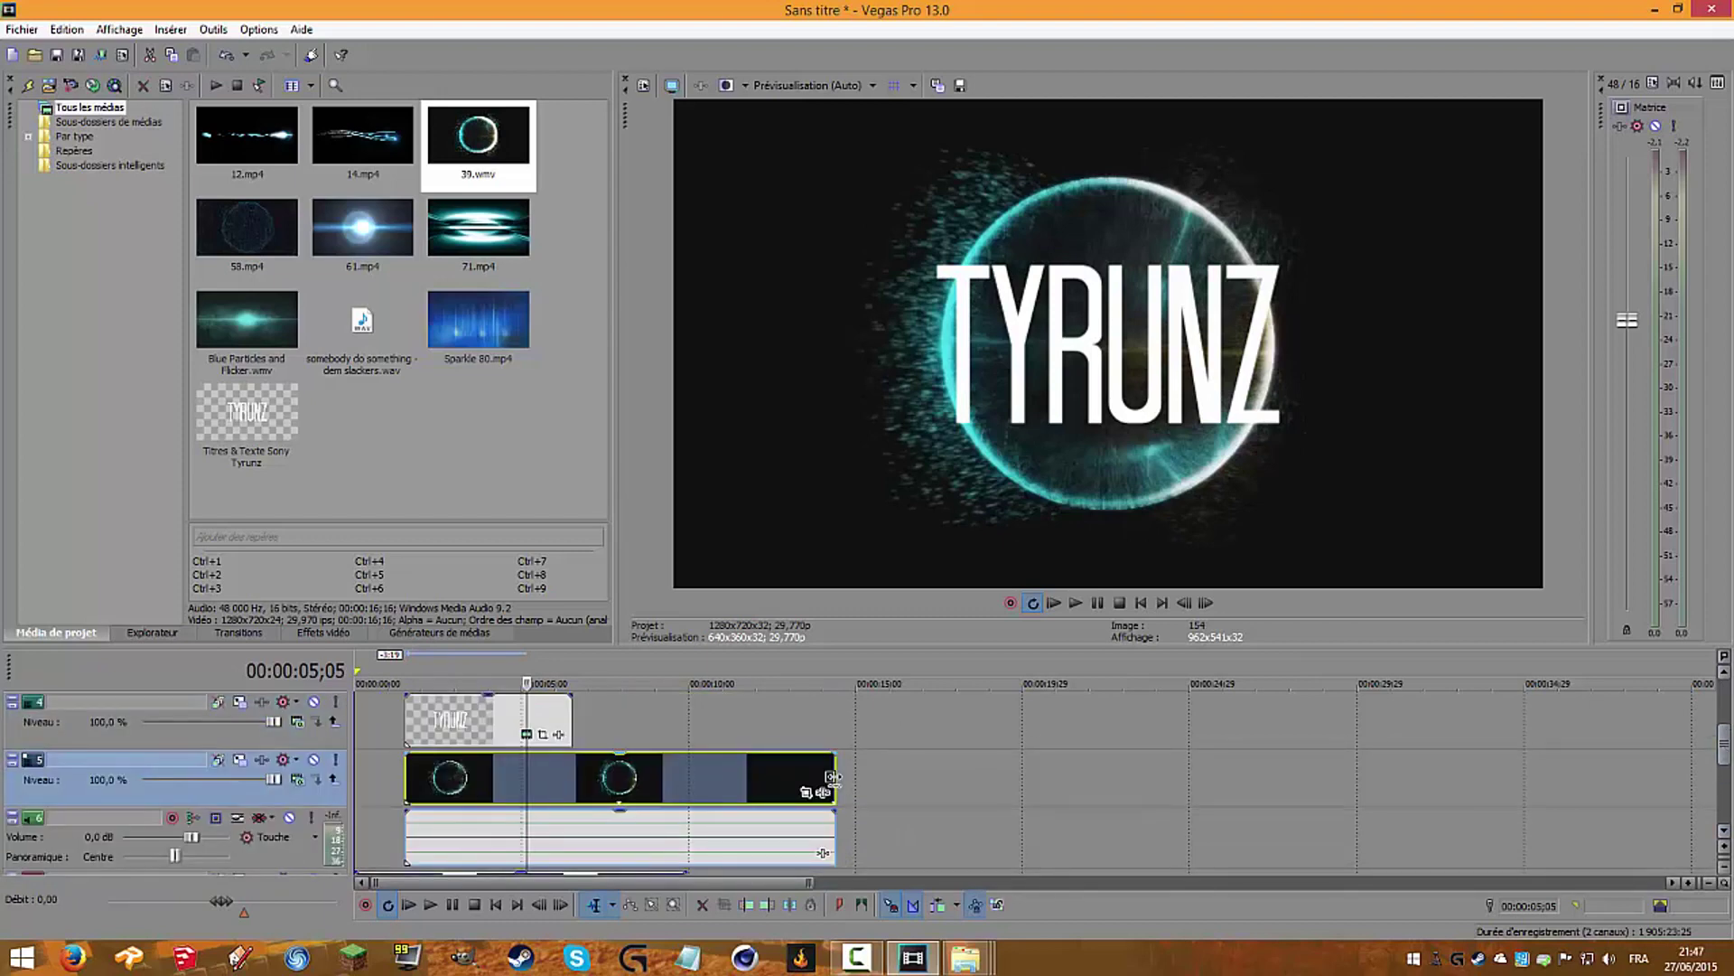
left_click_drag(831, 776, 686, 777)
left_click(260, 855)
key("Delete")
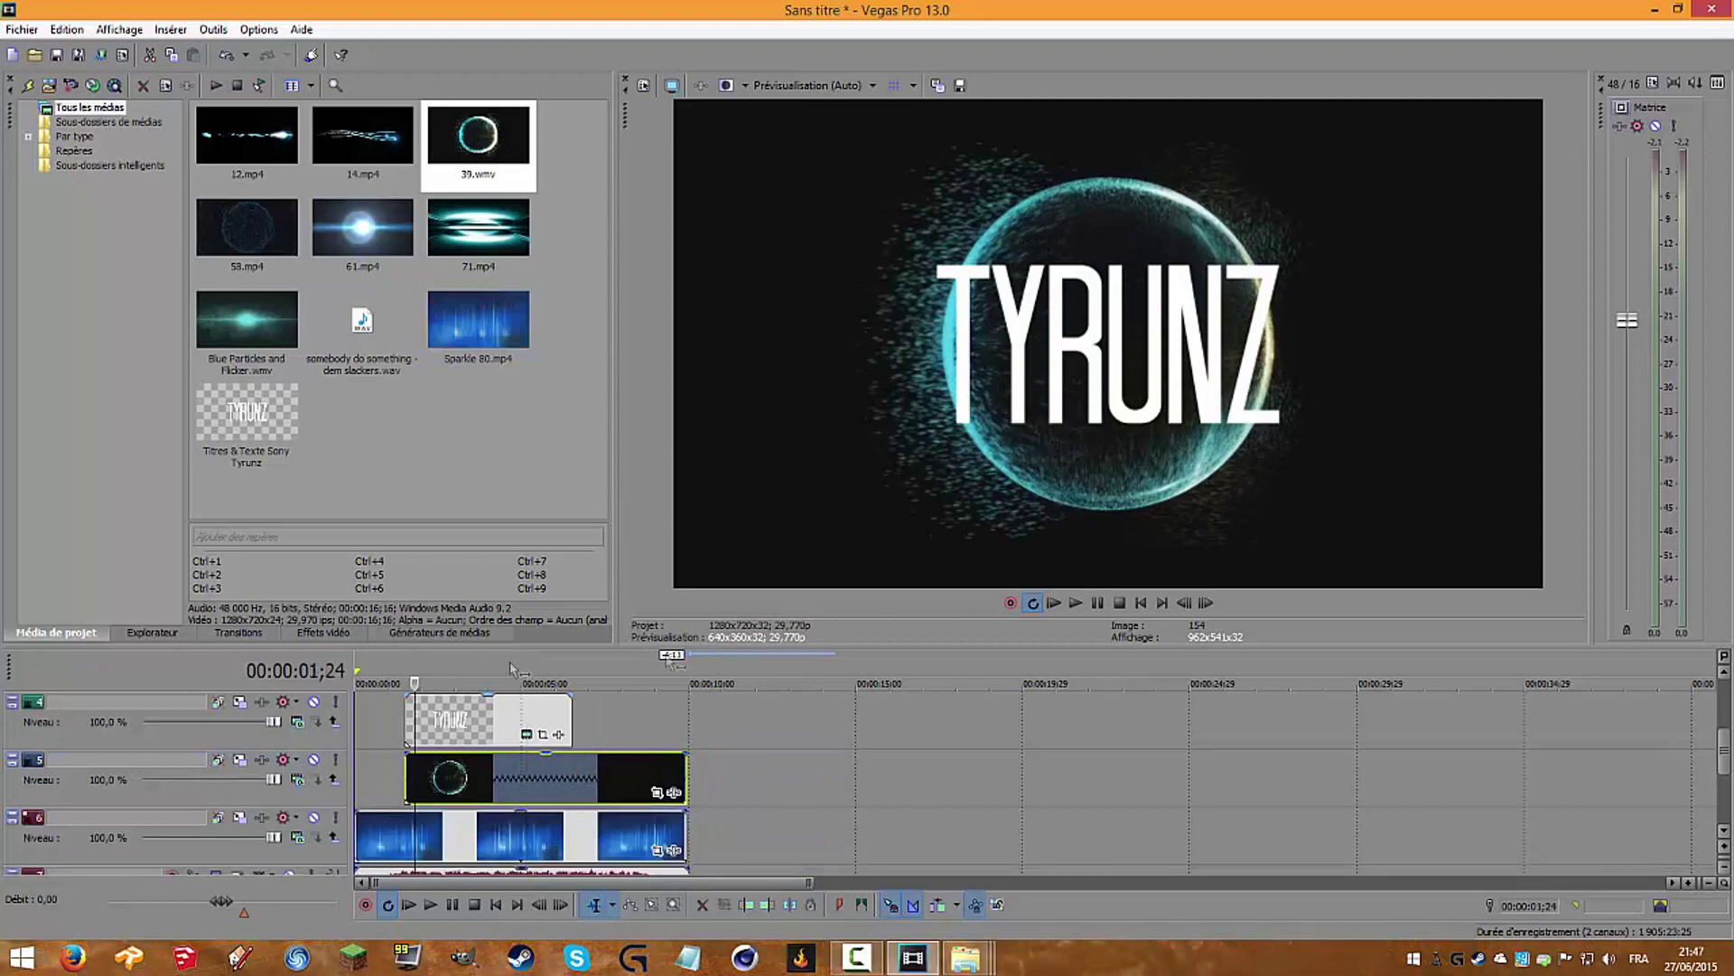
Step: Set the 39.wmv track's compositing mode to Écran and play the result from 00:00:01;24
left_click(416, 668)
right_click(304, 801)
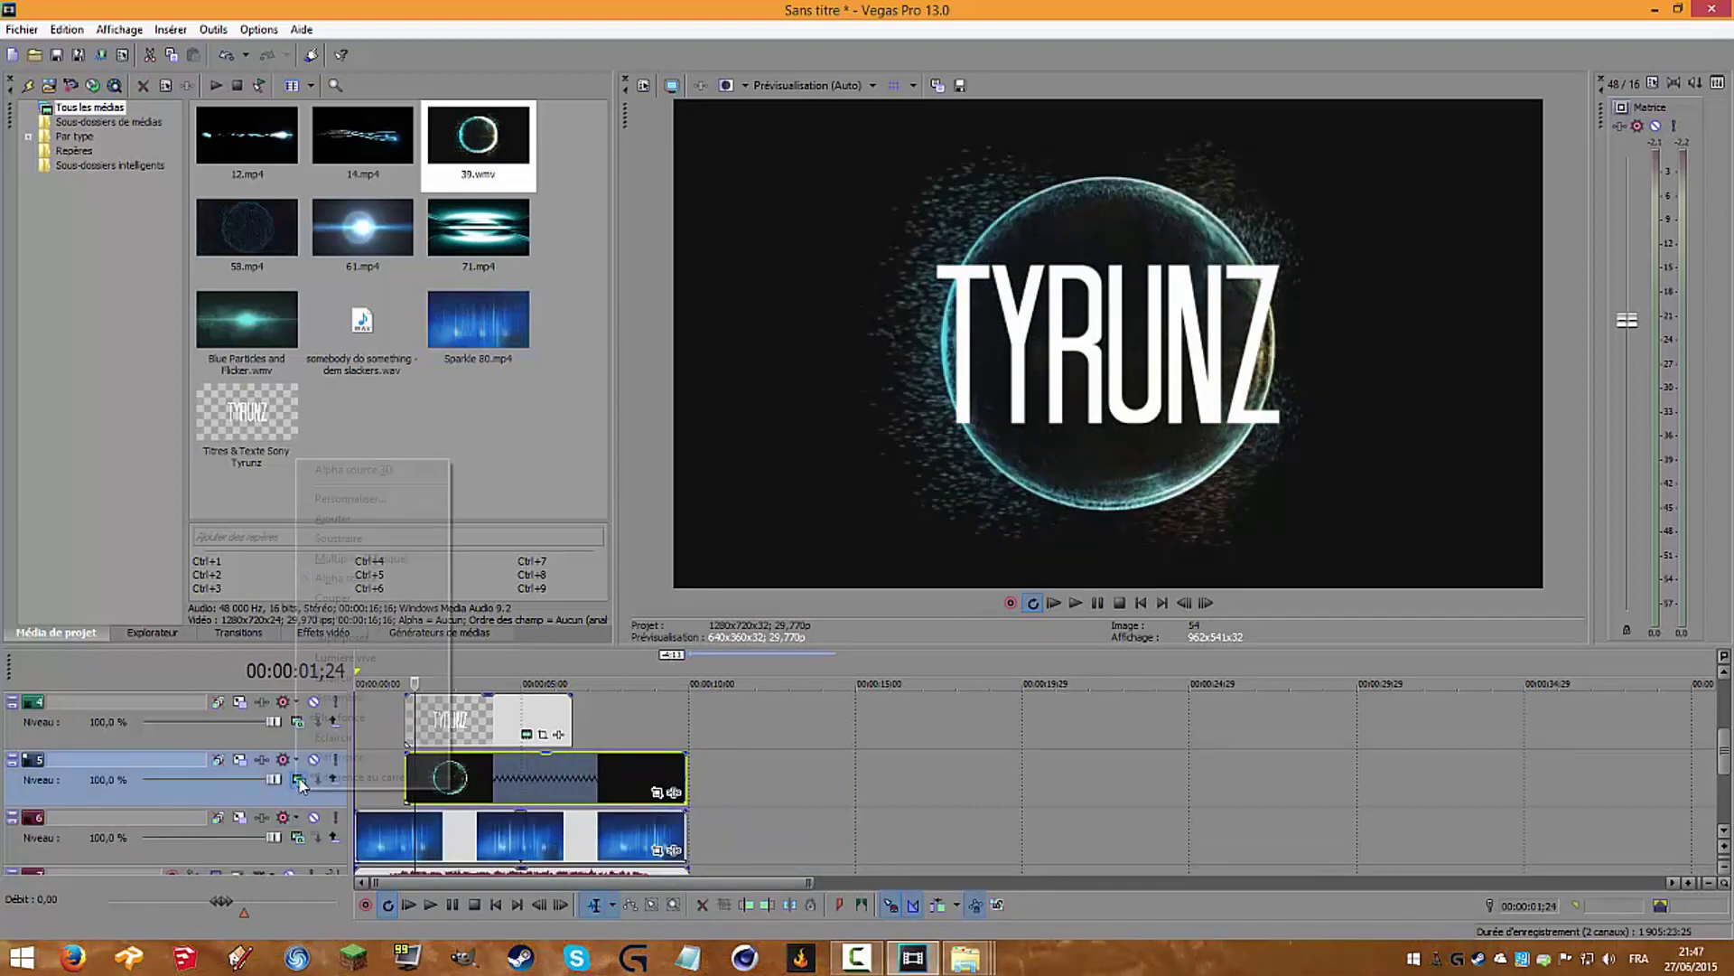
left_click(370, 617)
left_click(1097, 604)
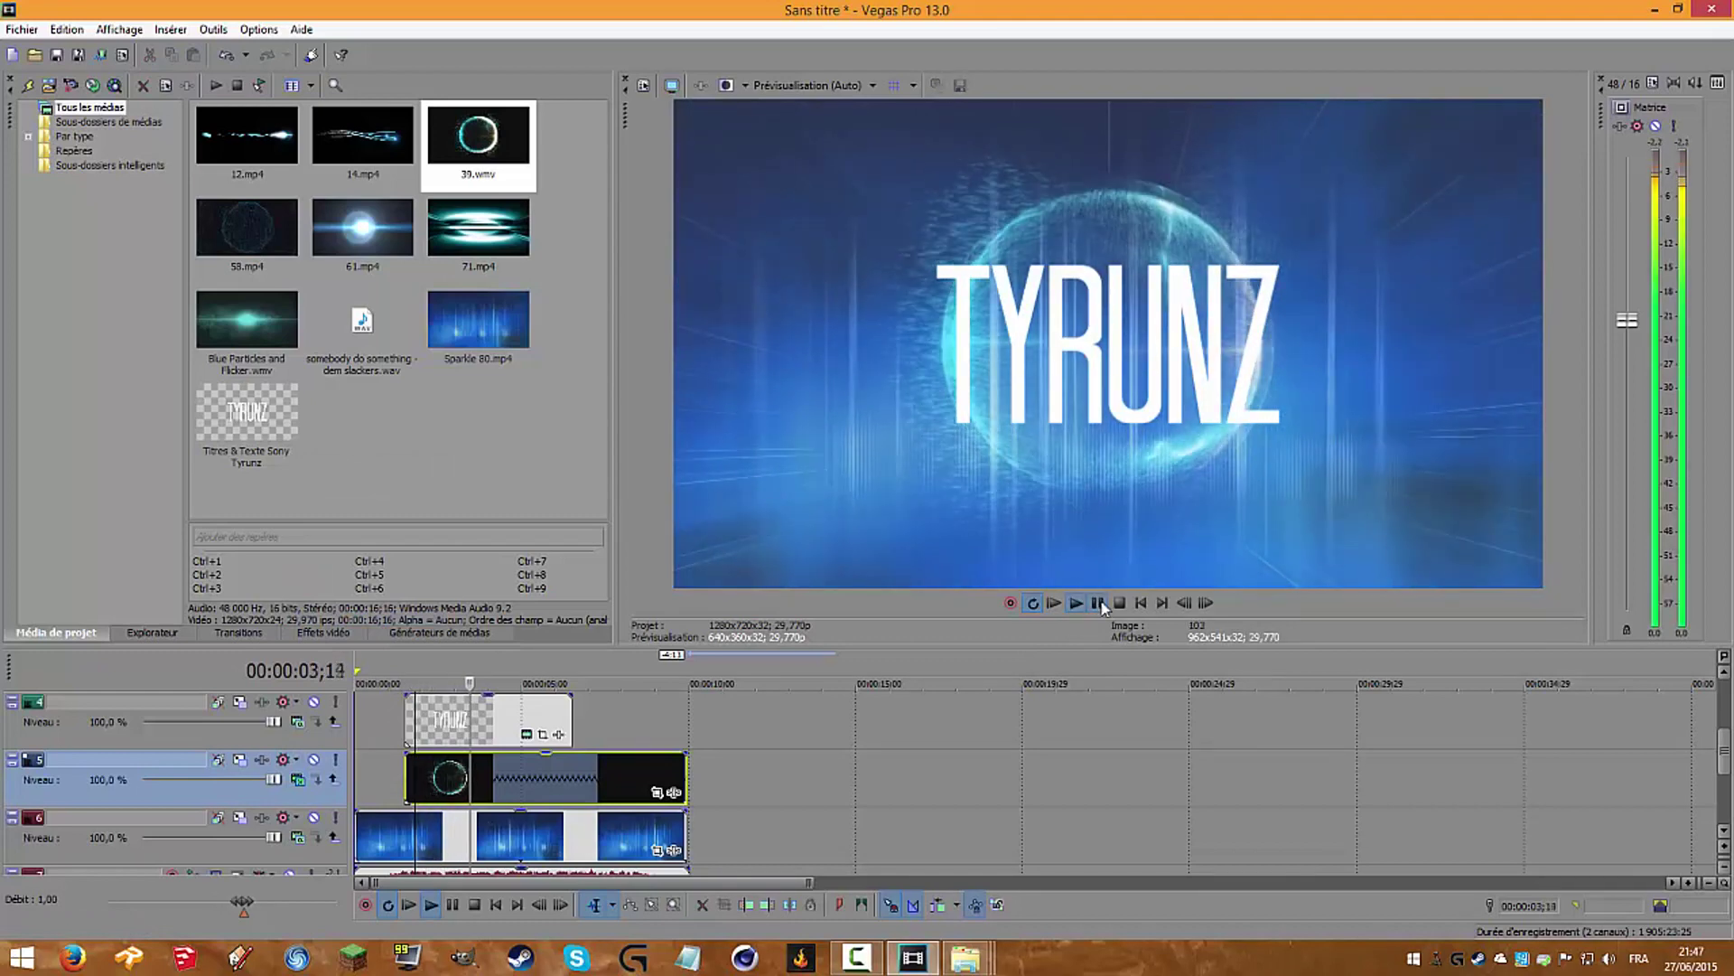
left_click(1098, 603)
Step: Place 58.mp4 on the empty video track directly above 61.mp4, aligned with the title's start
left_click_drag(1726, 762, 1730, 720)
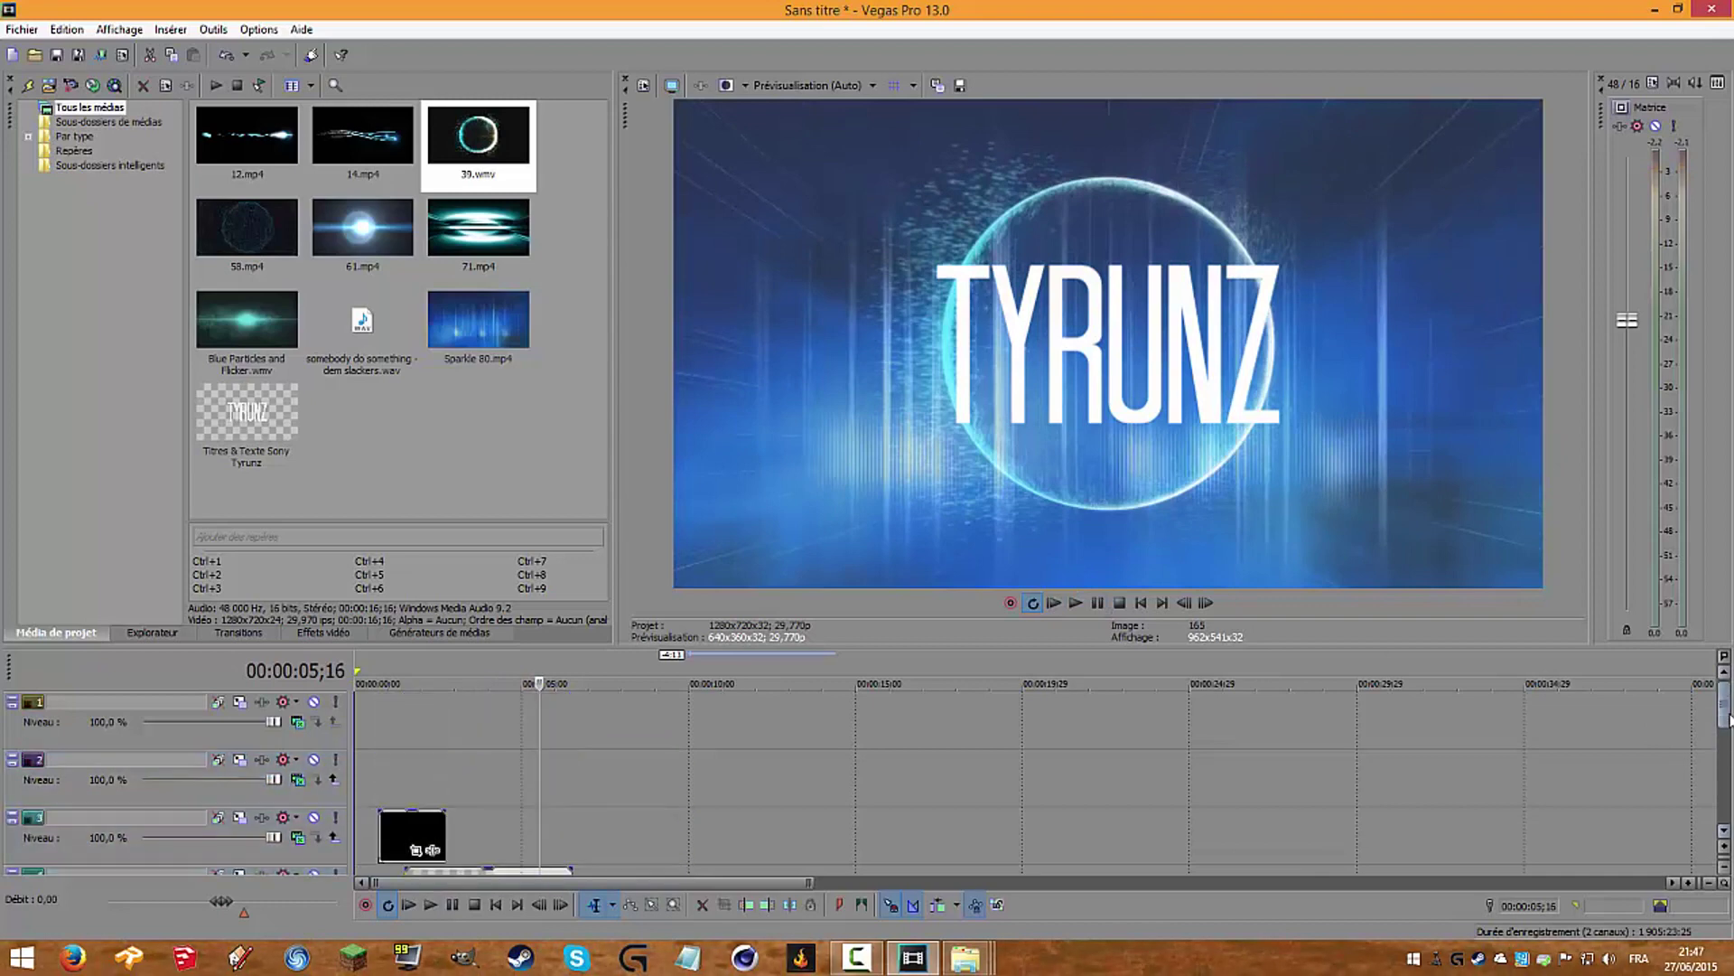
left_click_drag(232, 245, 431, 760)
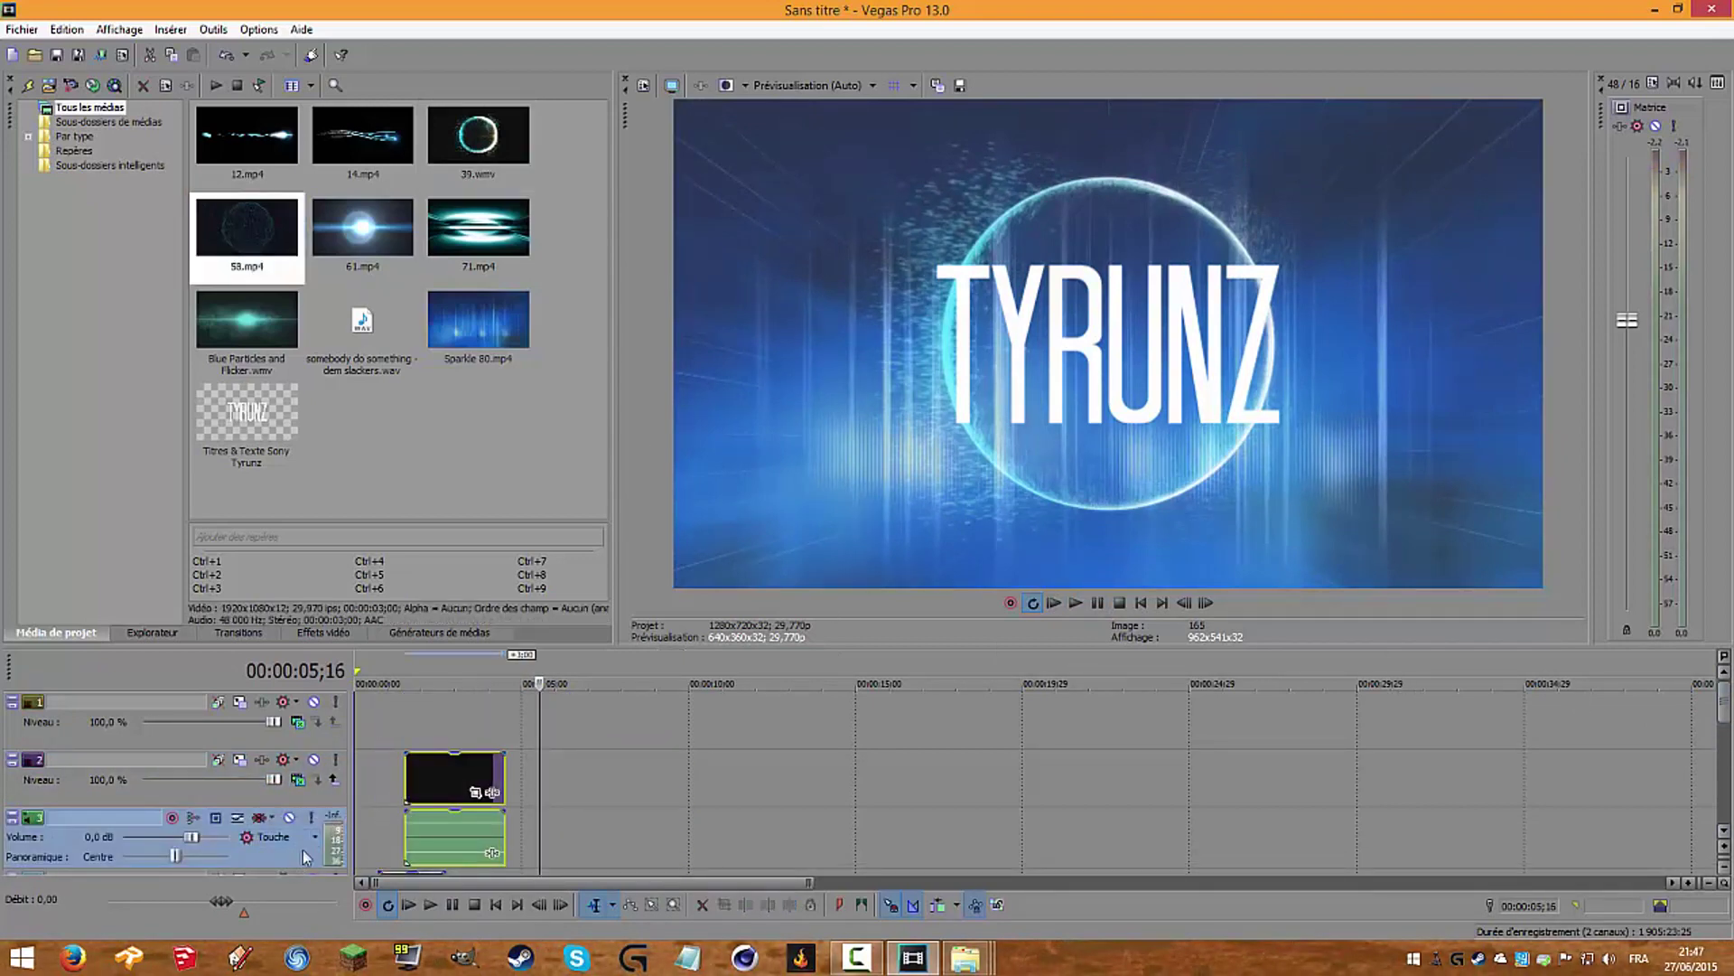
Step: Delete the audio track of 58.mp4 and trim off the clip's beginning up to 00:00:02;02
scroll(558, 736, "up", 2)
left_click(487, 725)
scroll(488, 725, "up", 2)
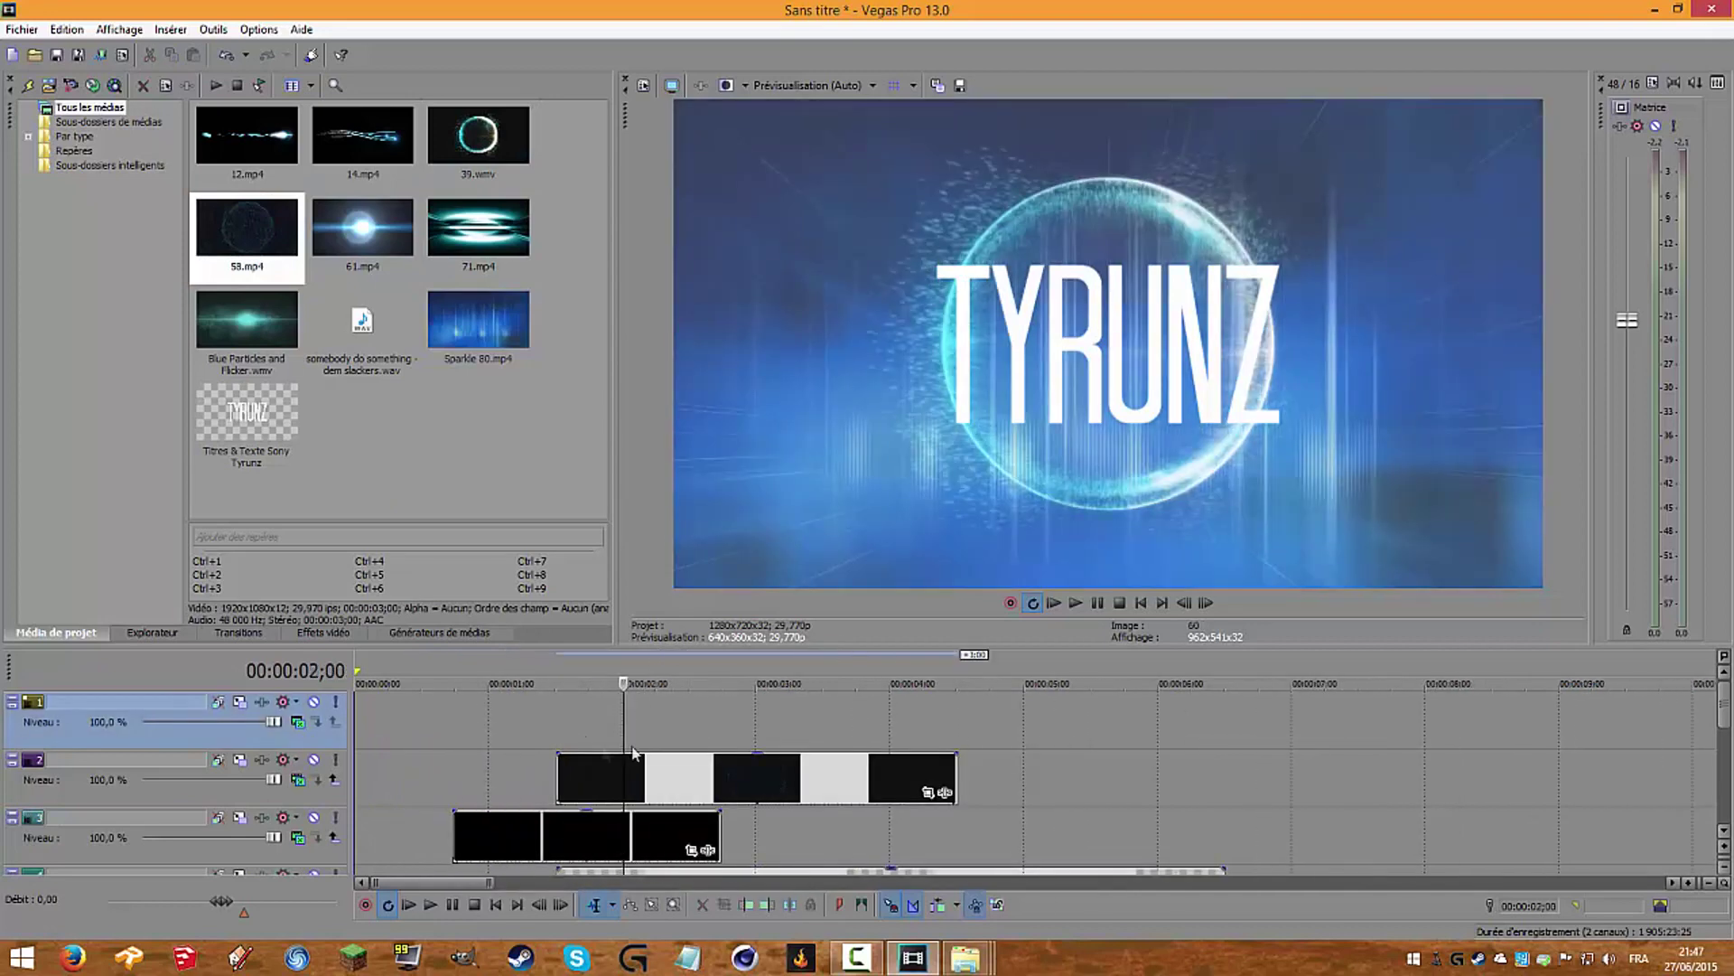
left_click(647, 734)
left_click(651, 728)
left_click(659, 732)
left_click(672, 730)
left_click(682, 731)
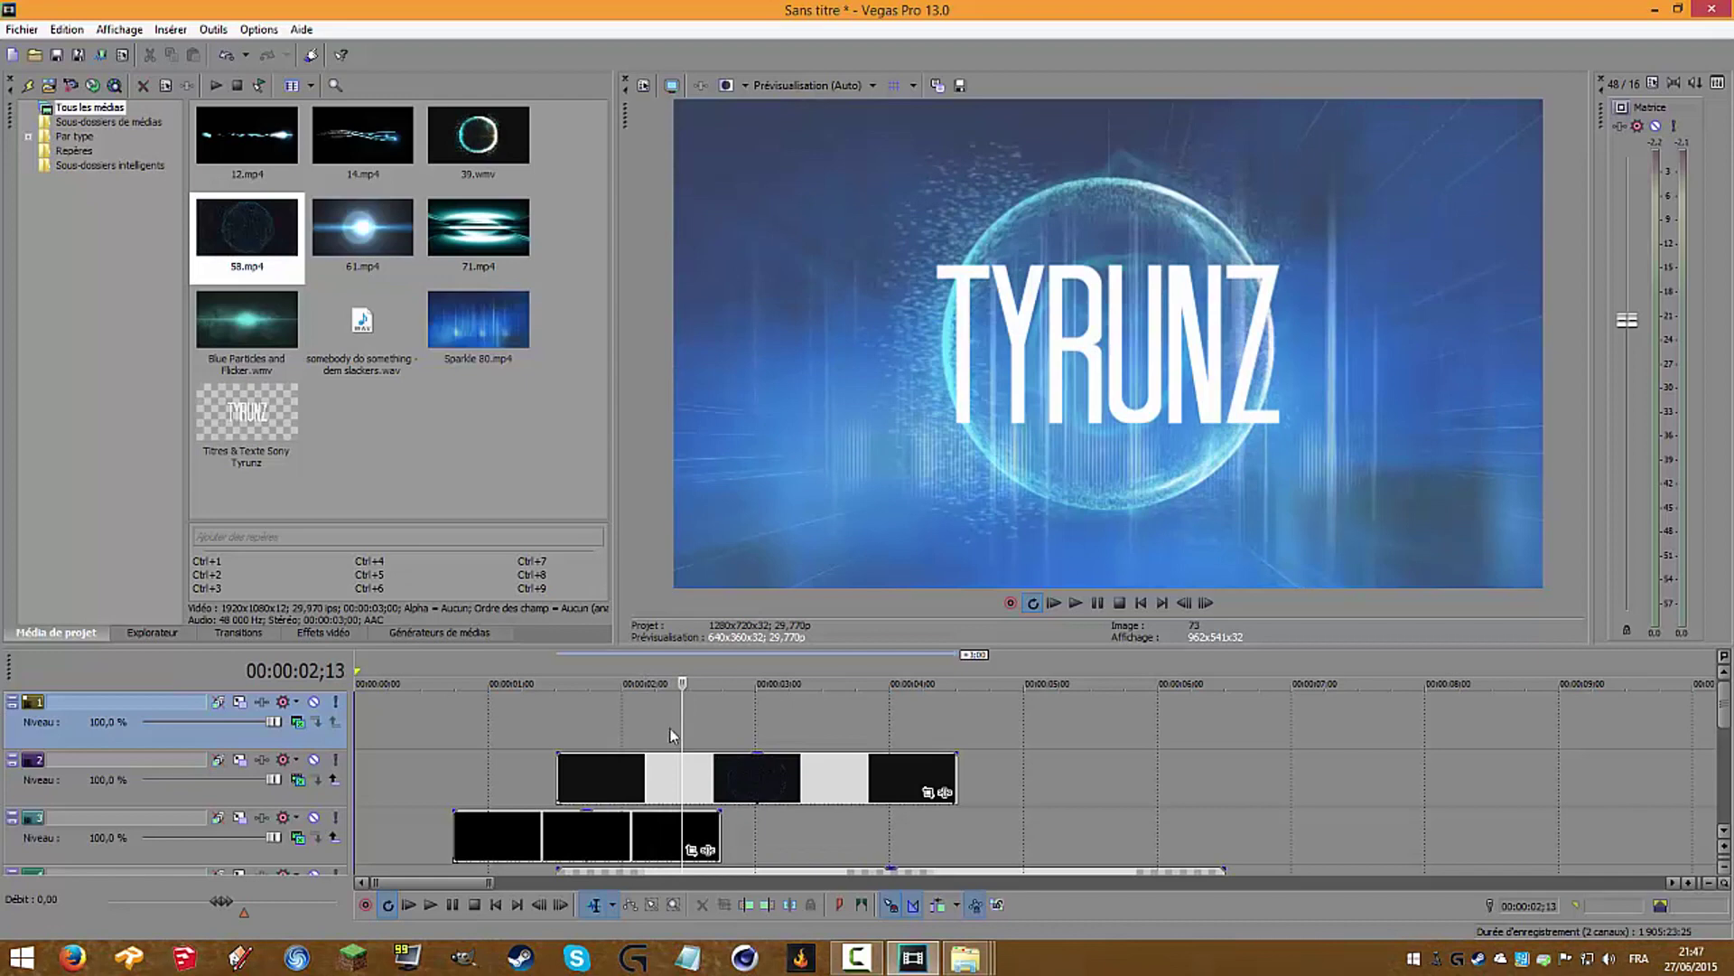
left_click(653, 731)
left_click(642, 728)
left_click(632, 718)
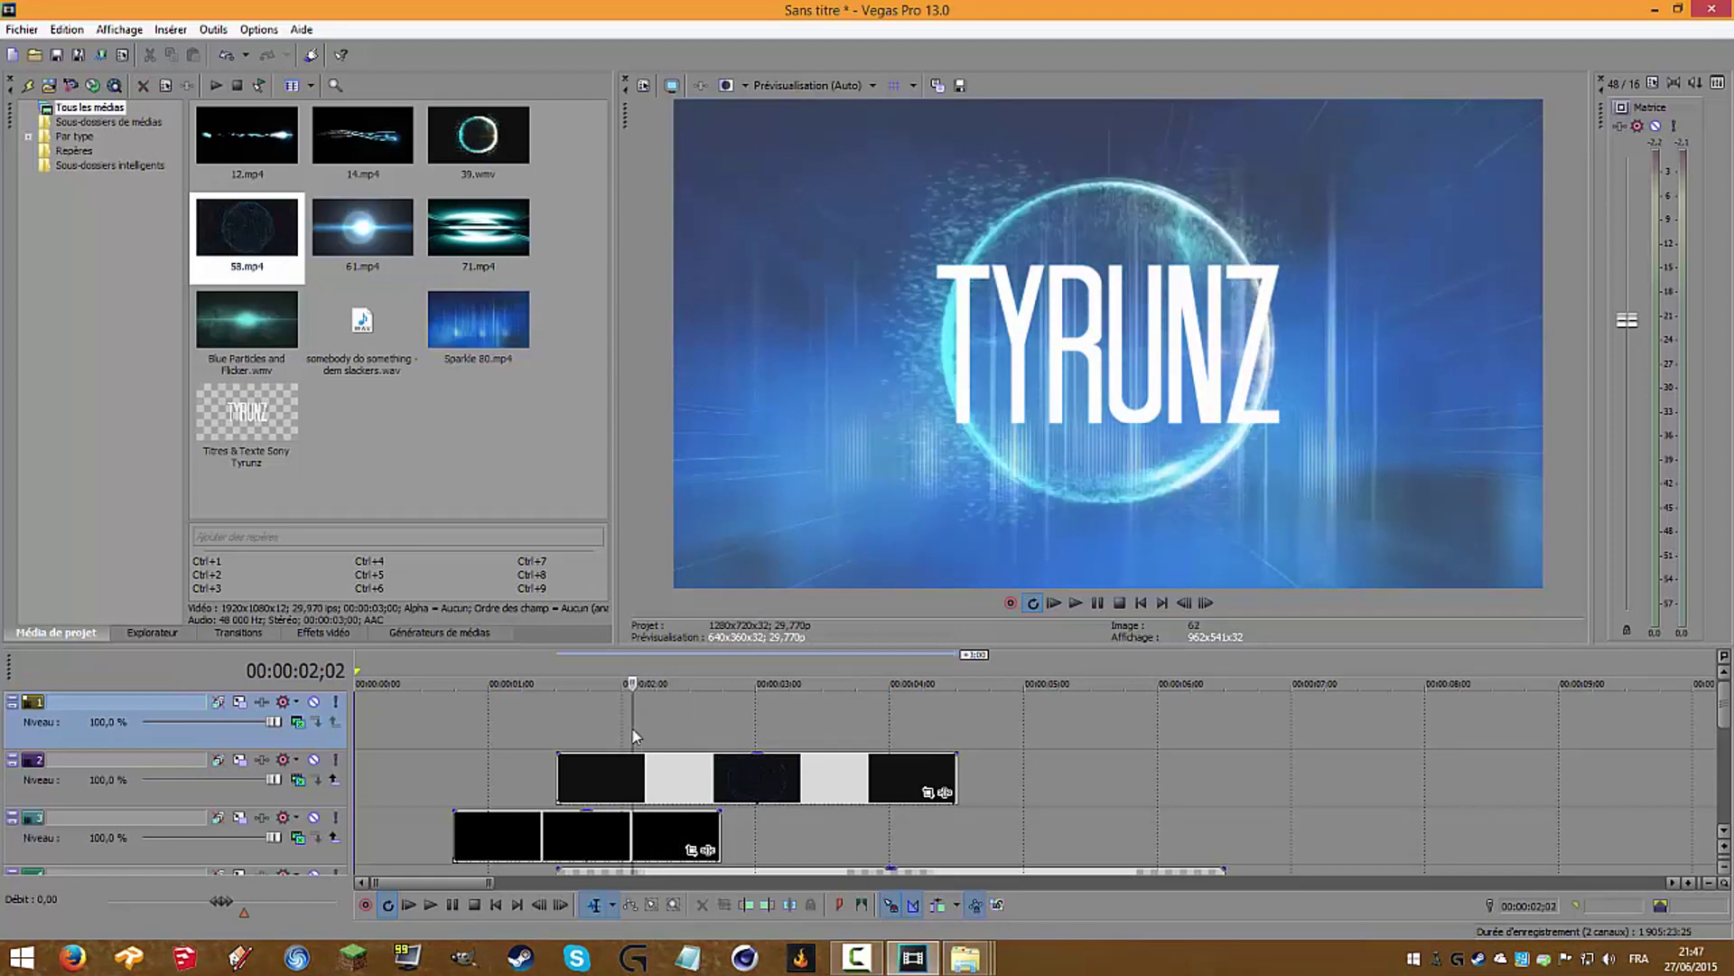
left_click(630, 793)
right_click(631, 777)
left_click(704, 434)
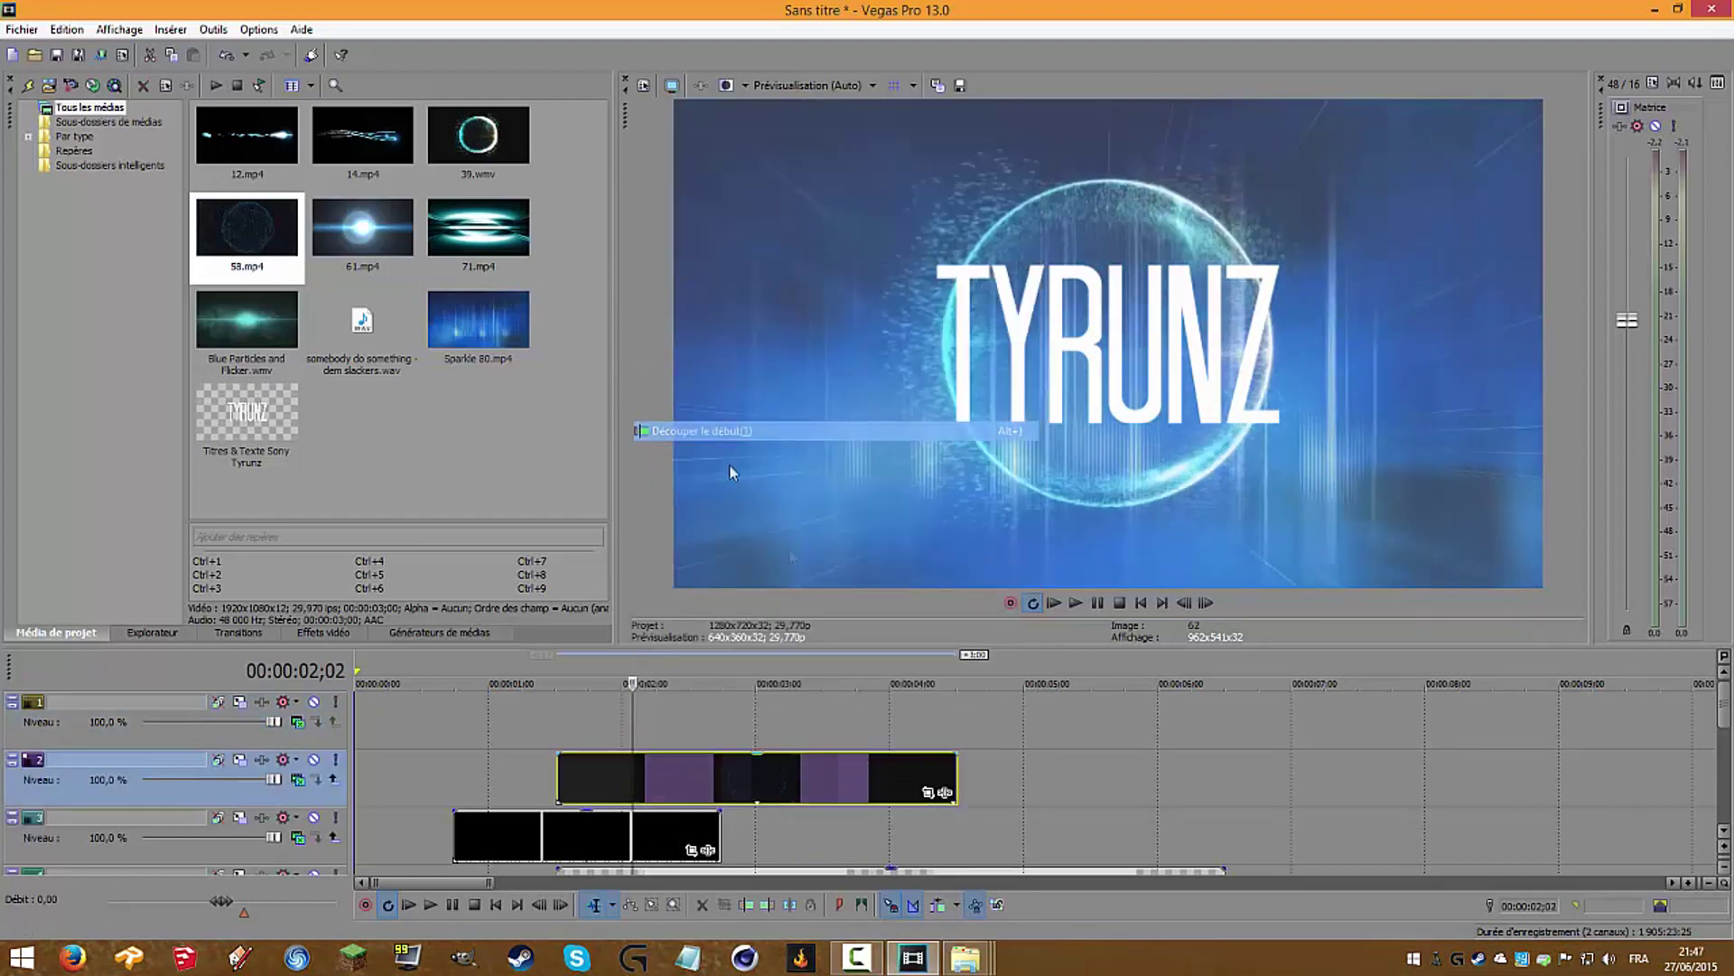
Step: Trim off the end of 58.mp4 from 00:00:04;05 and move the clip back to the title's start
left_click(902, 719)
left_click(914, 773)
right_click(902, 761)
left_click(976, 433)
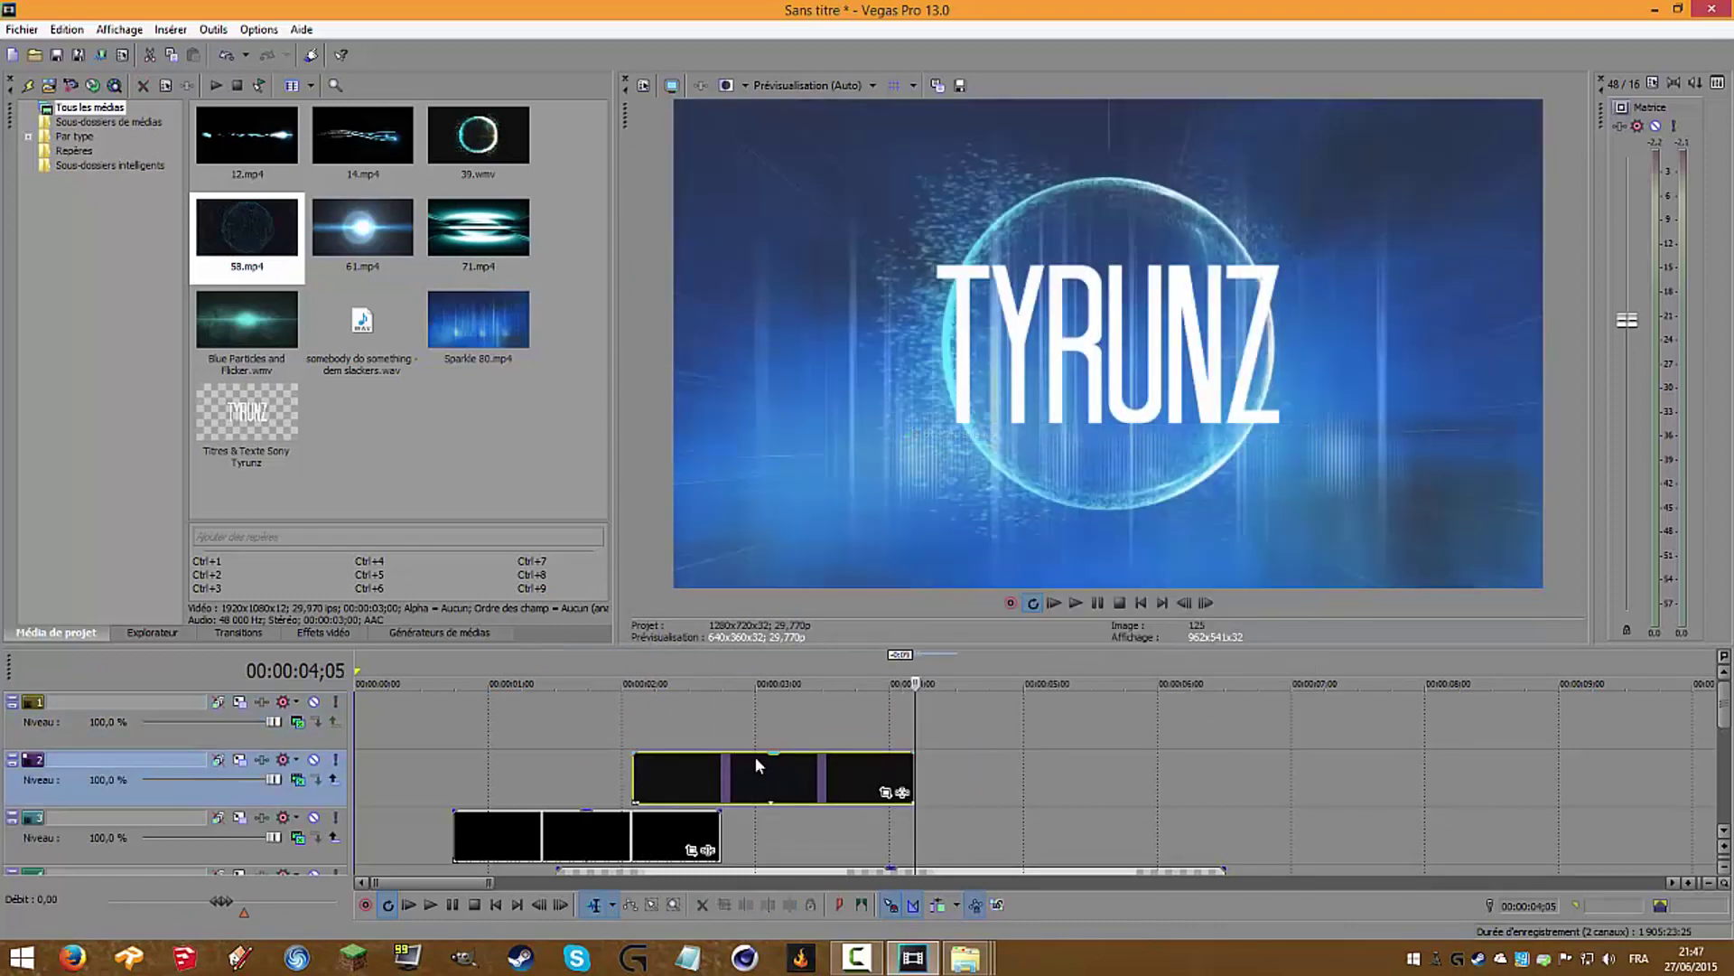
left_click_drag(674, 777, 638, 790)
Step: Paste a copy of trimmed 58.mp4 on the top track from the original's midpoint, then append one more copy on both tracks
left_click(700, 719)
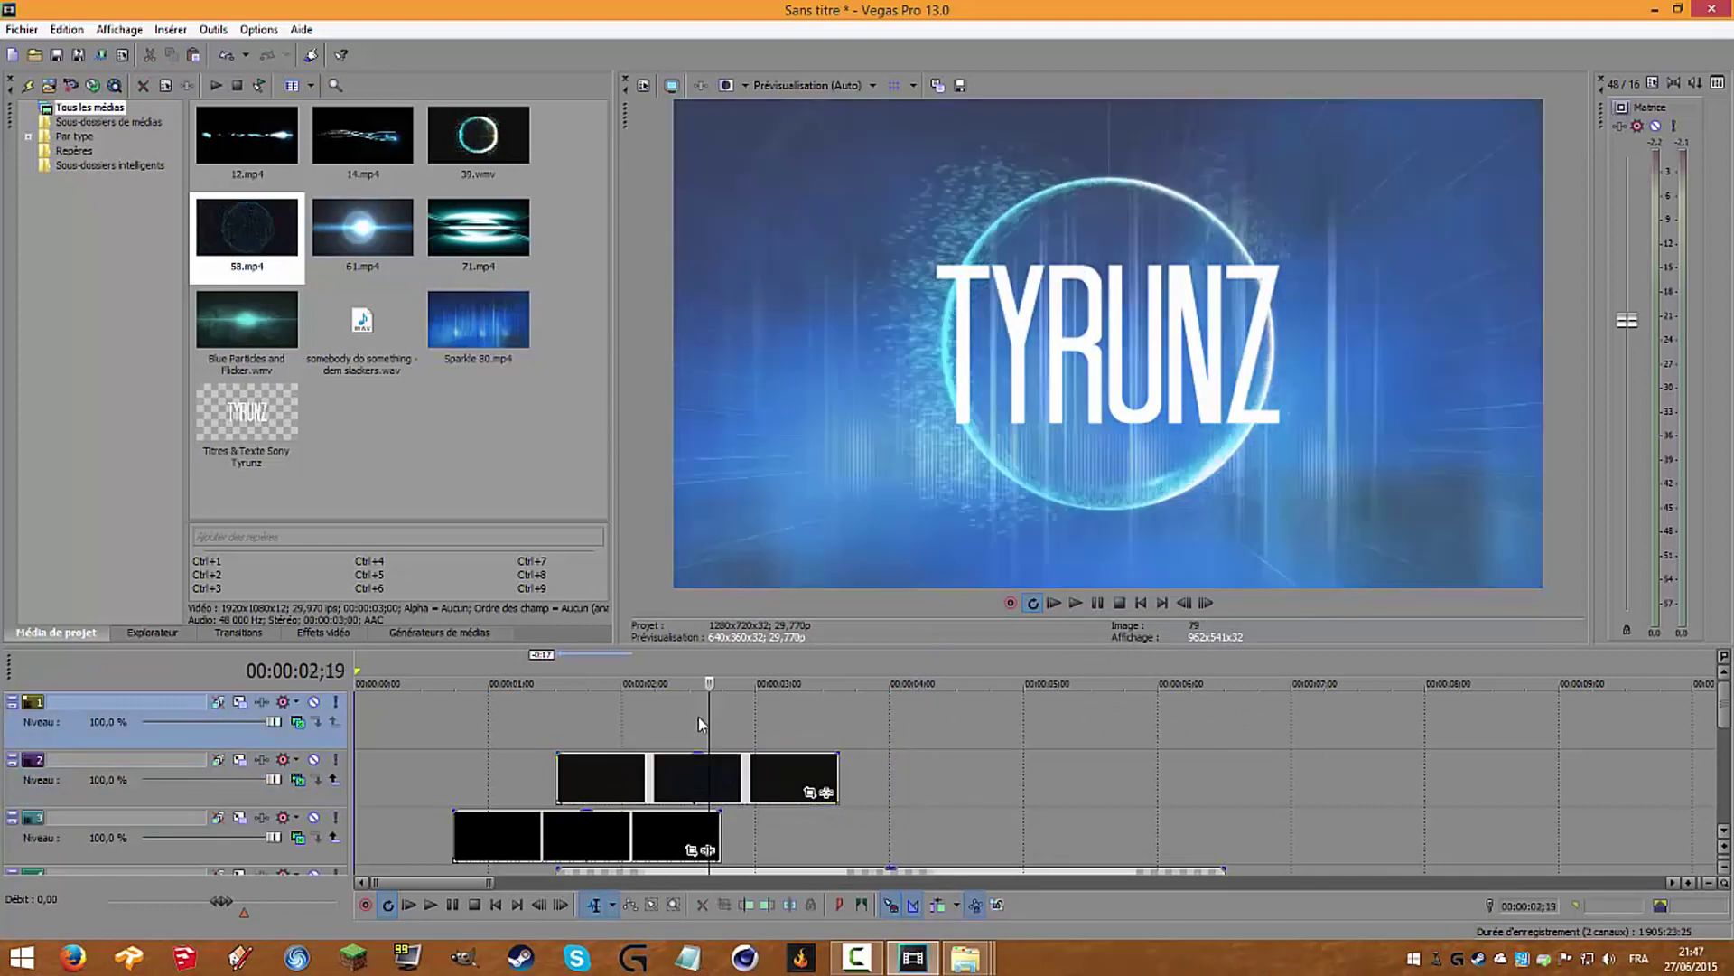
key("ctrl+v")
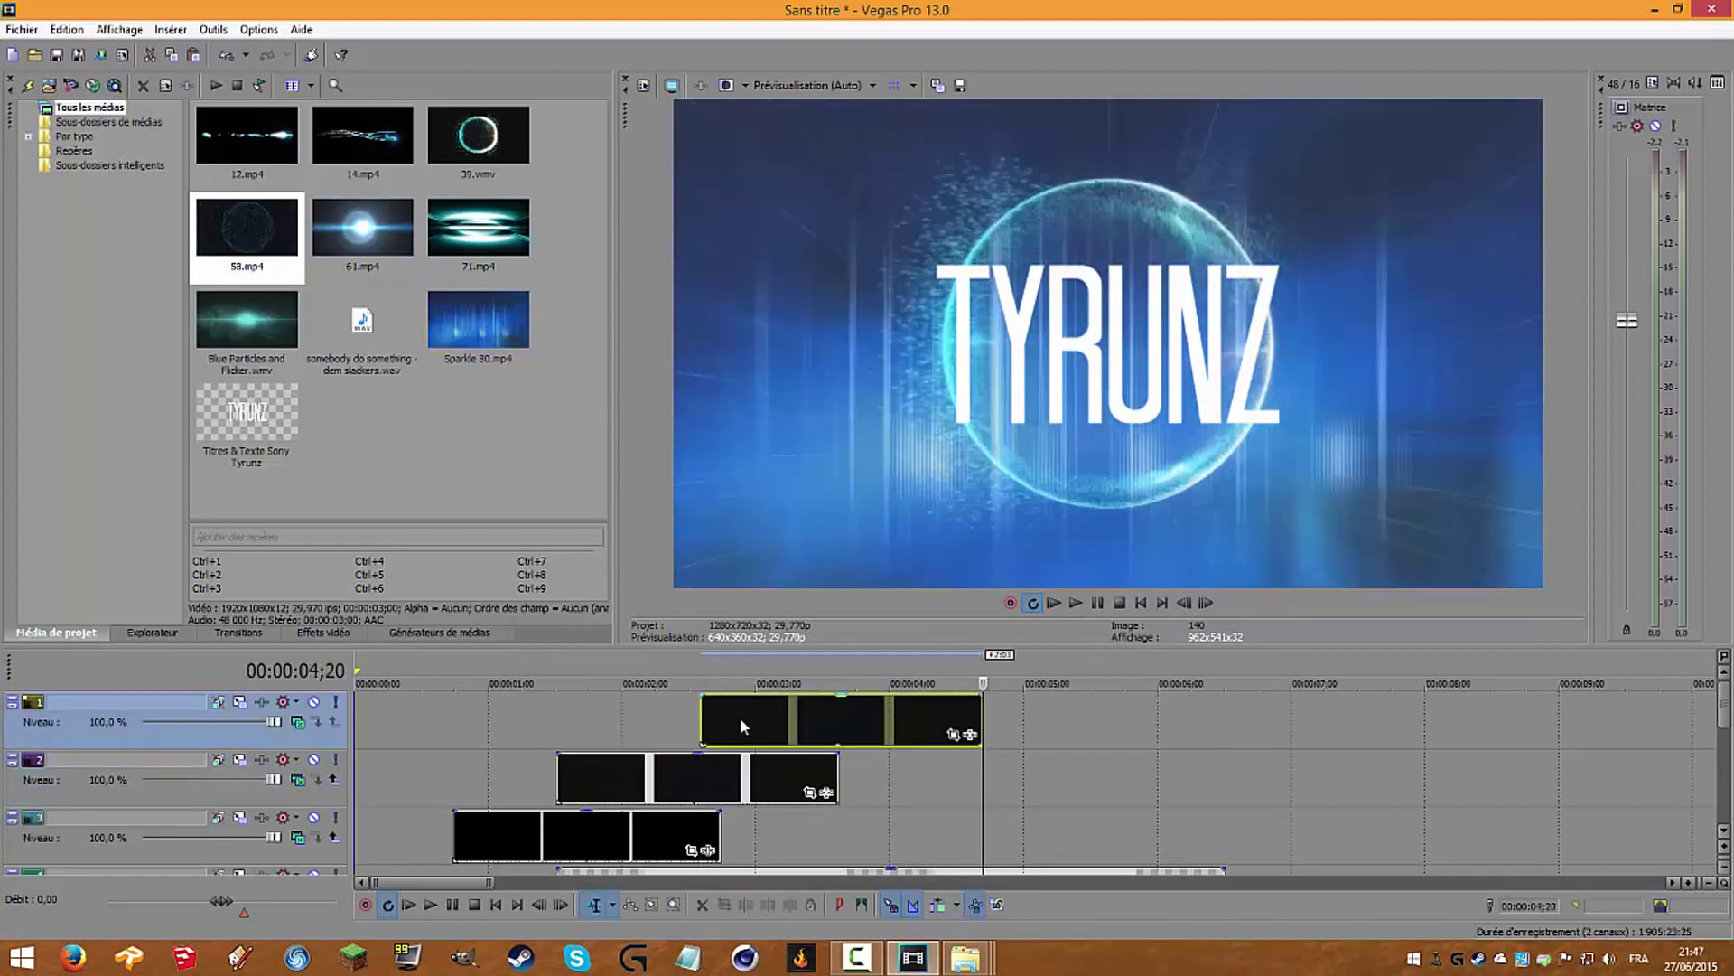
left_click(840, 767)
key("ctrl+v")
left_click(982, 706)
key("ctrl+v")
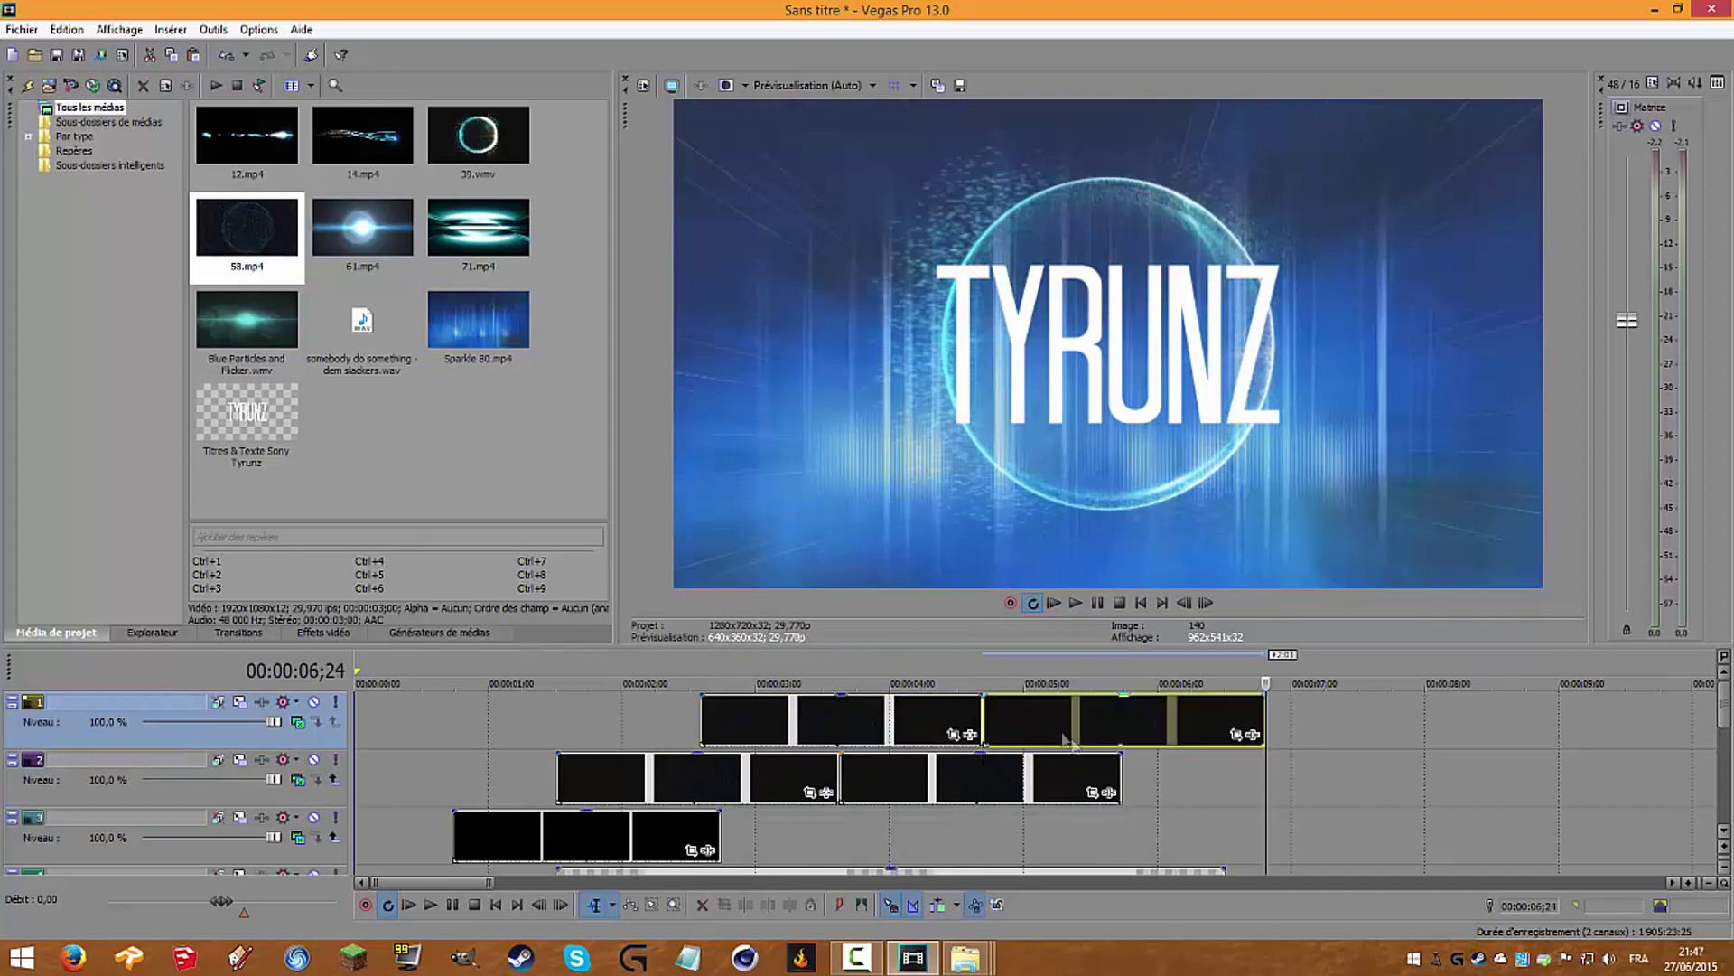
Step: Continue both rows of 58.mp4 copies end to end until each of the two tracks holds four clips
left_click(1120, 777)
key("ctrl+v")
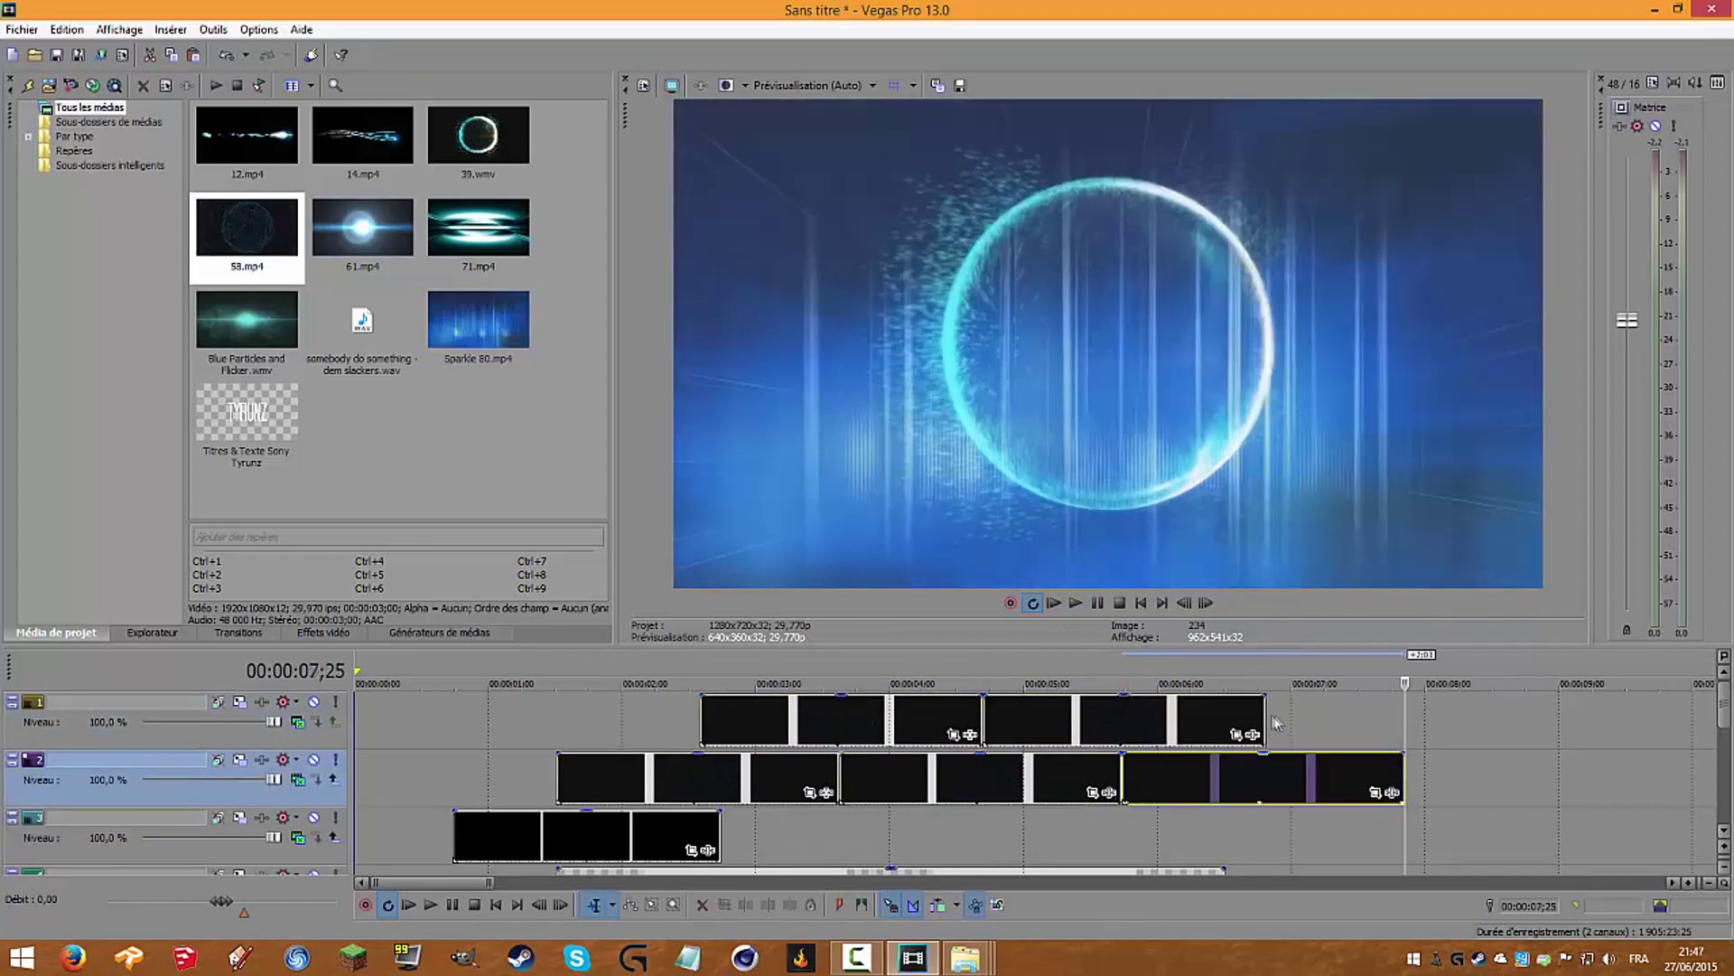
left_click(1269, 720)
key("ctrl+v")
left_click(1403, 776)
key("ctrl+v")
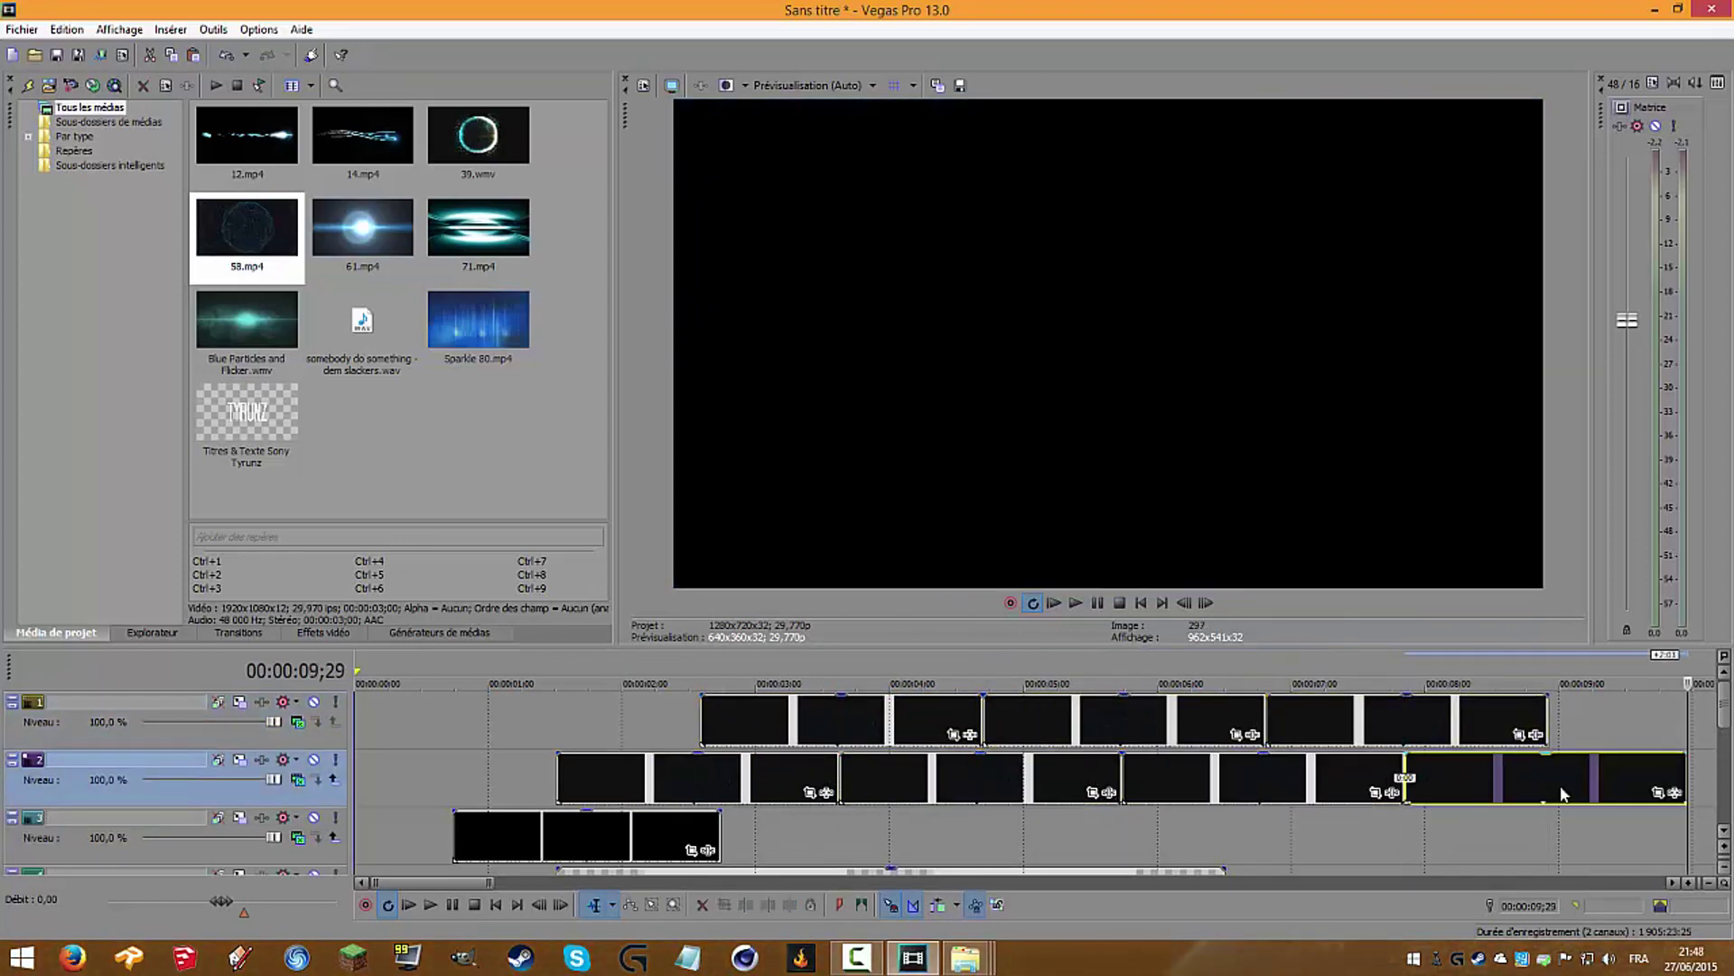
left_click(1594, 728)
scroll(1541, 746, "down", 5)
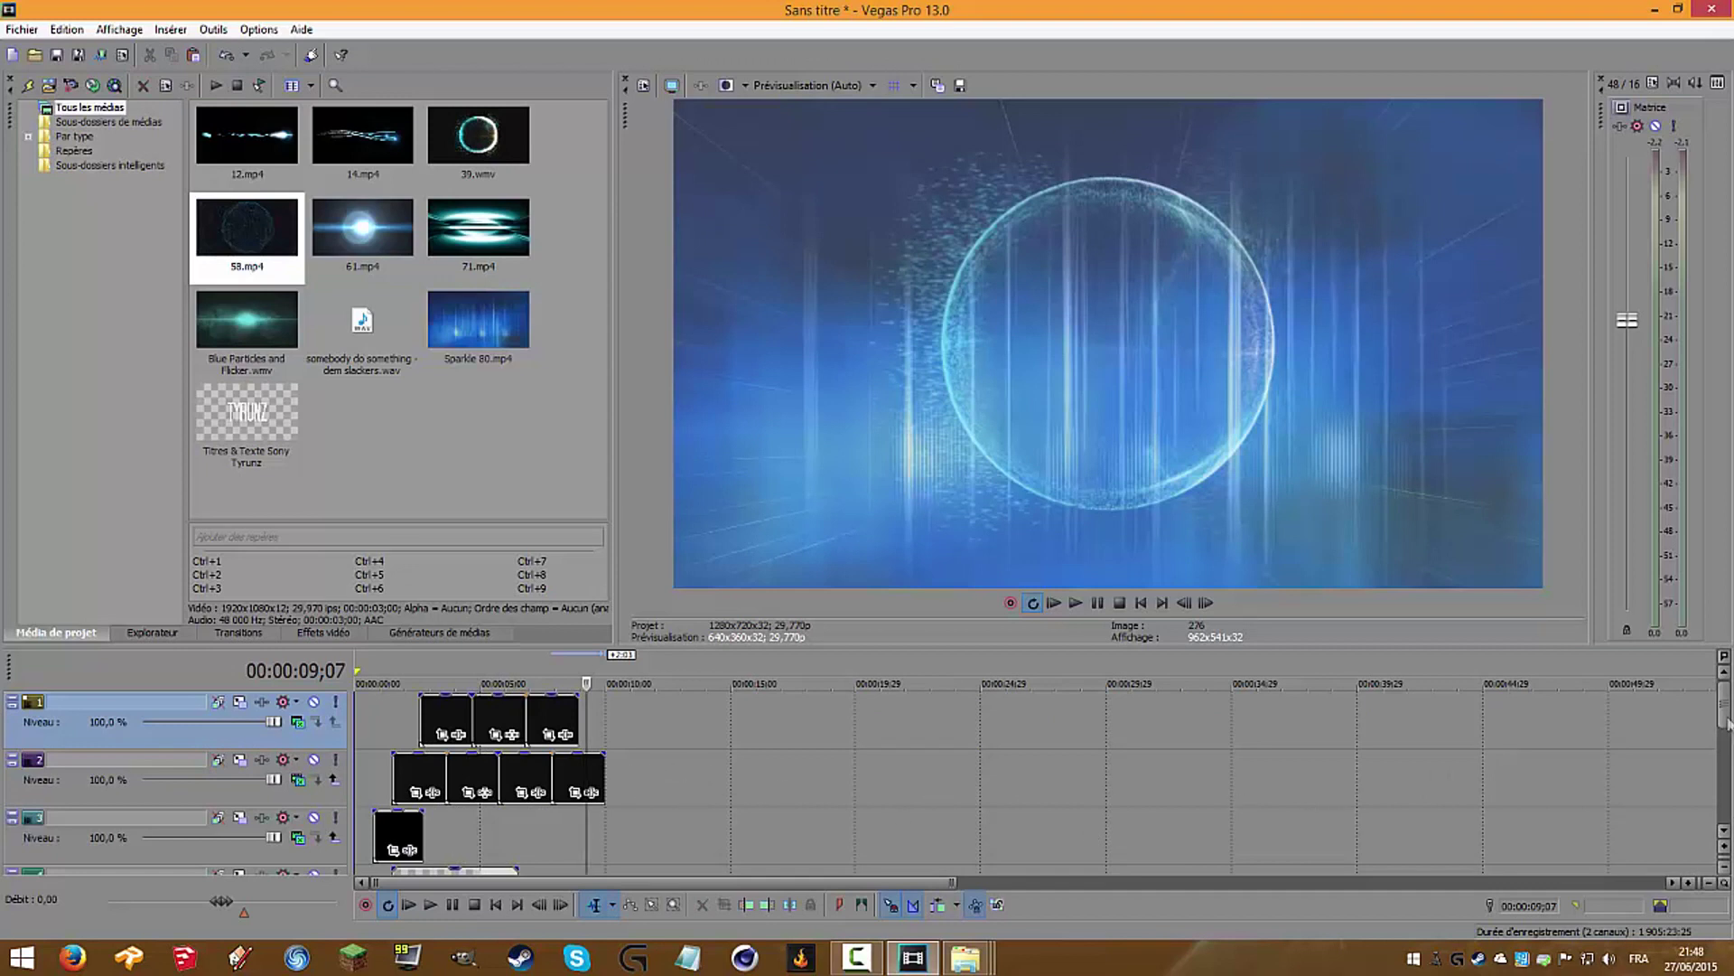
scroll(1625, 723, "down", 2)
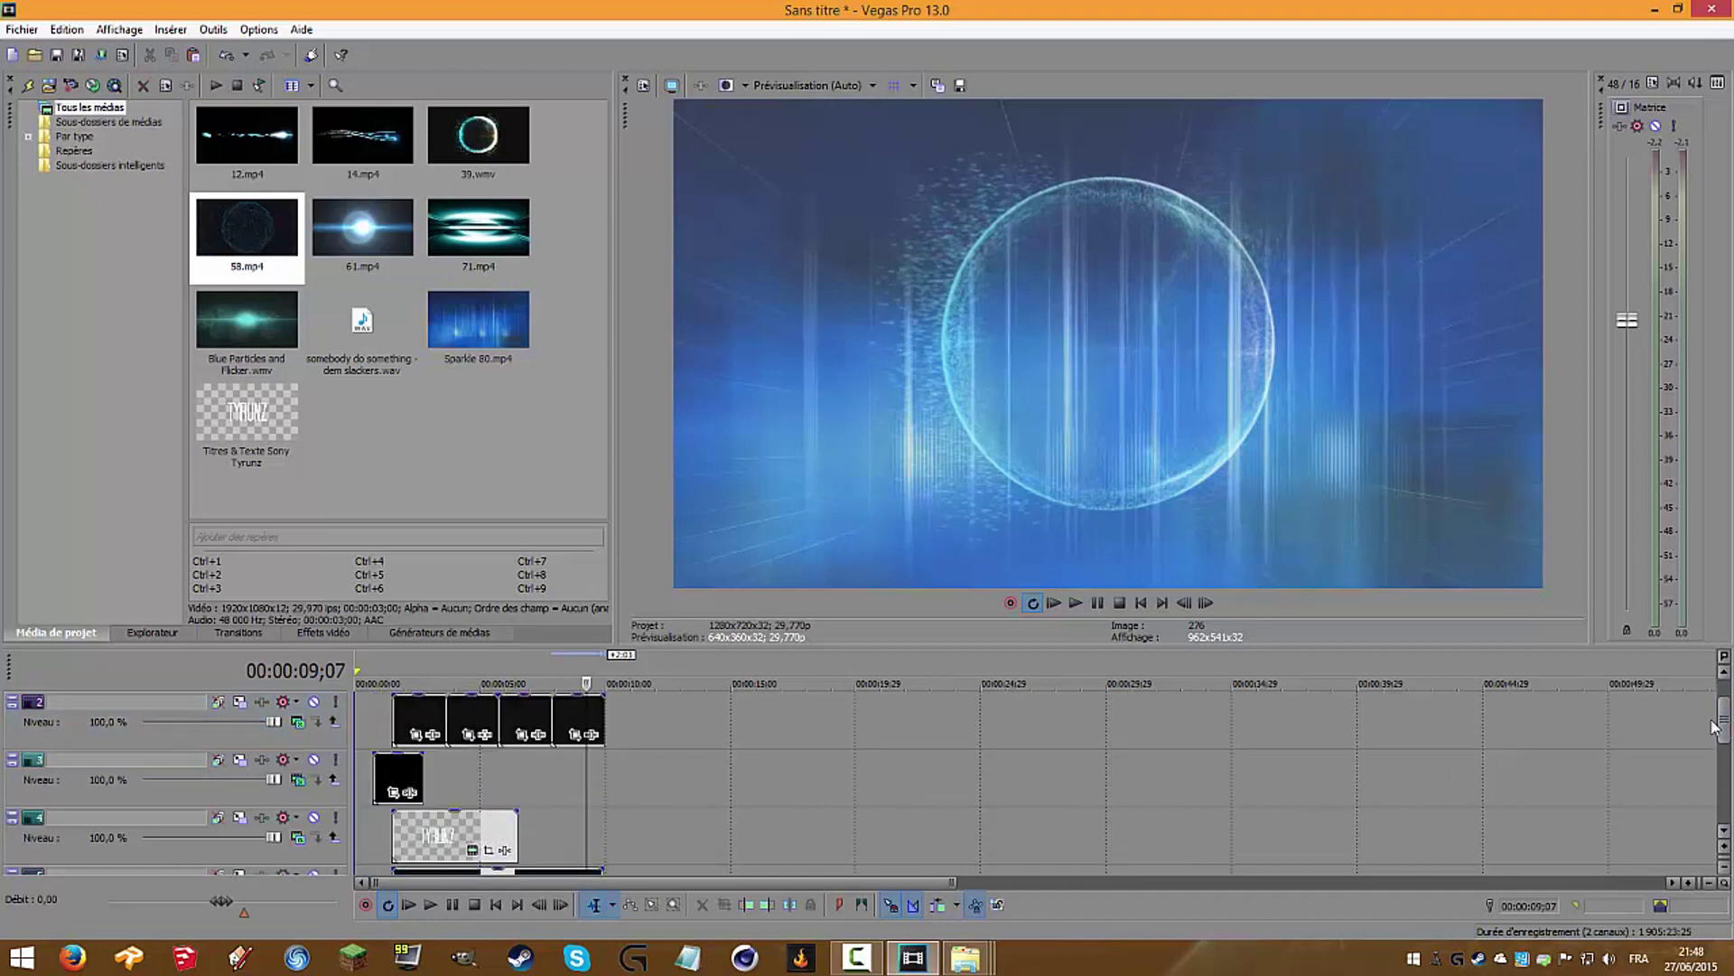
scroll(682, 725, "up", 2)
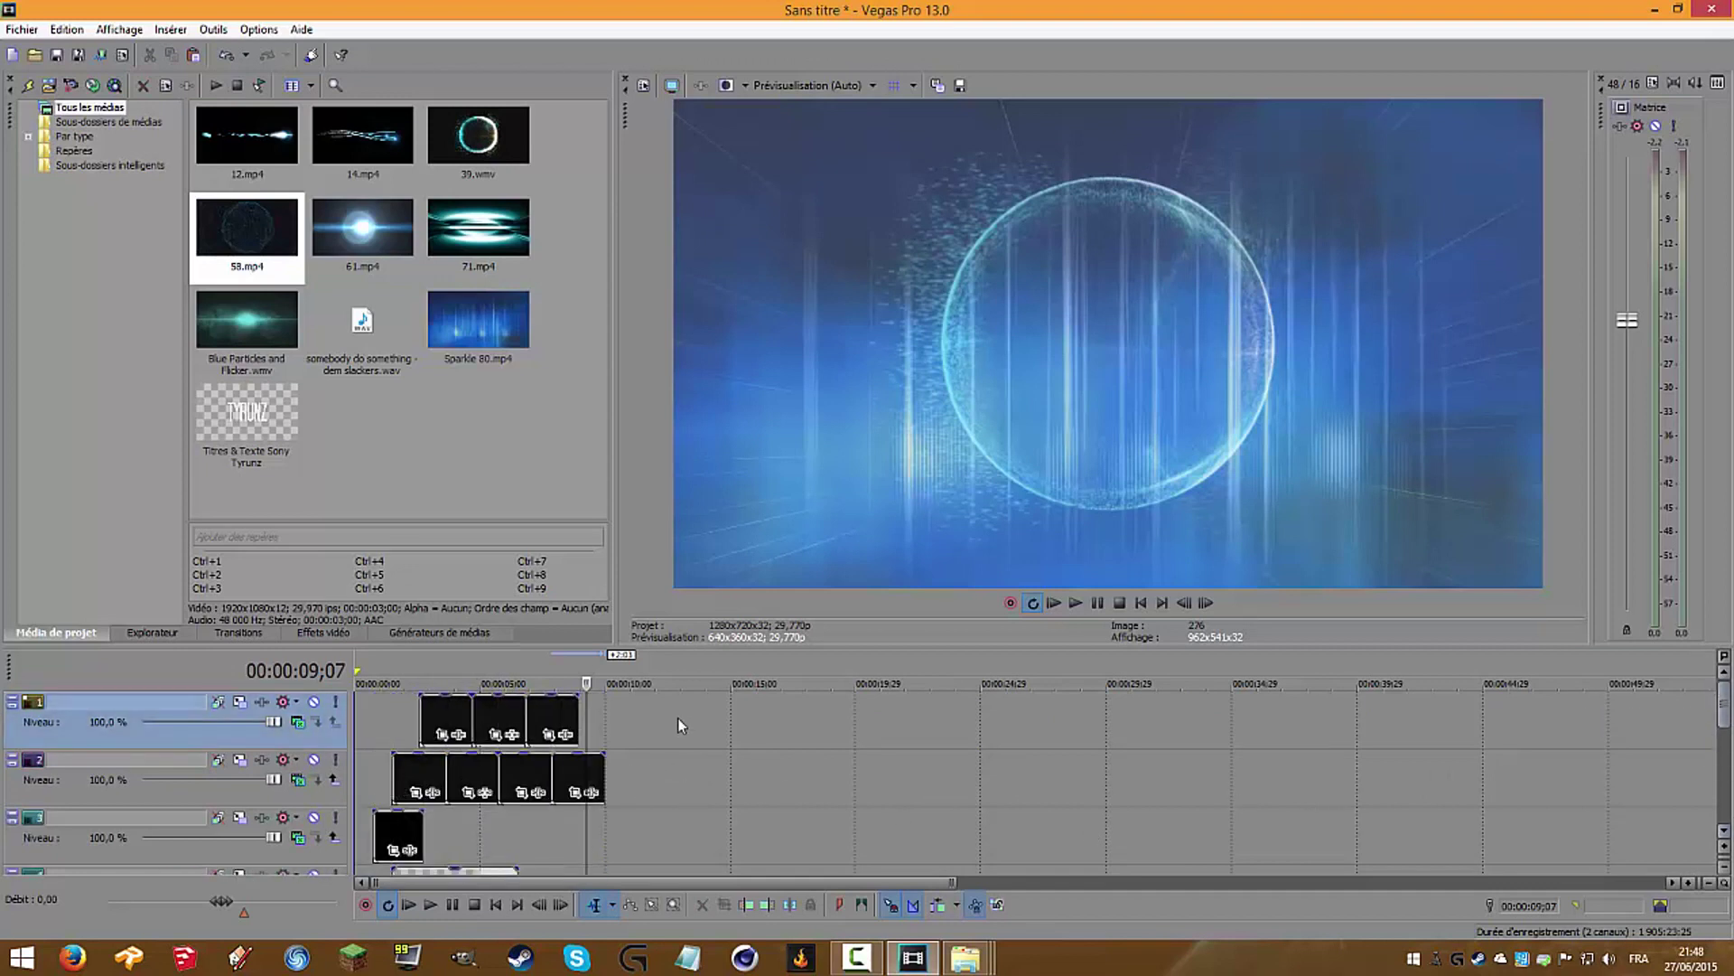
left_click(577, 714)
key("ctrl+v")
Step: Play the intro from 00:00:01;15 to check the repeated 58.mp4 effect
left_click(392, 682)
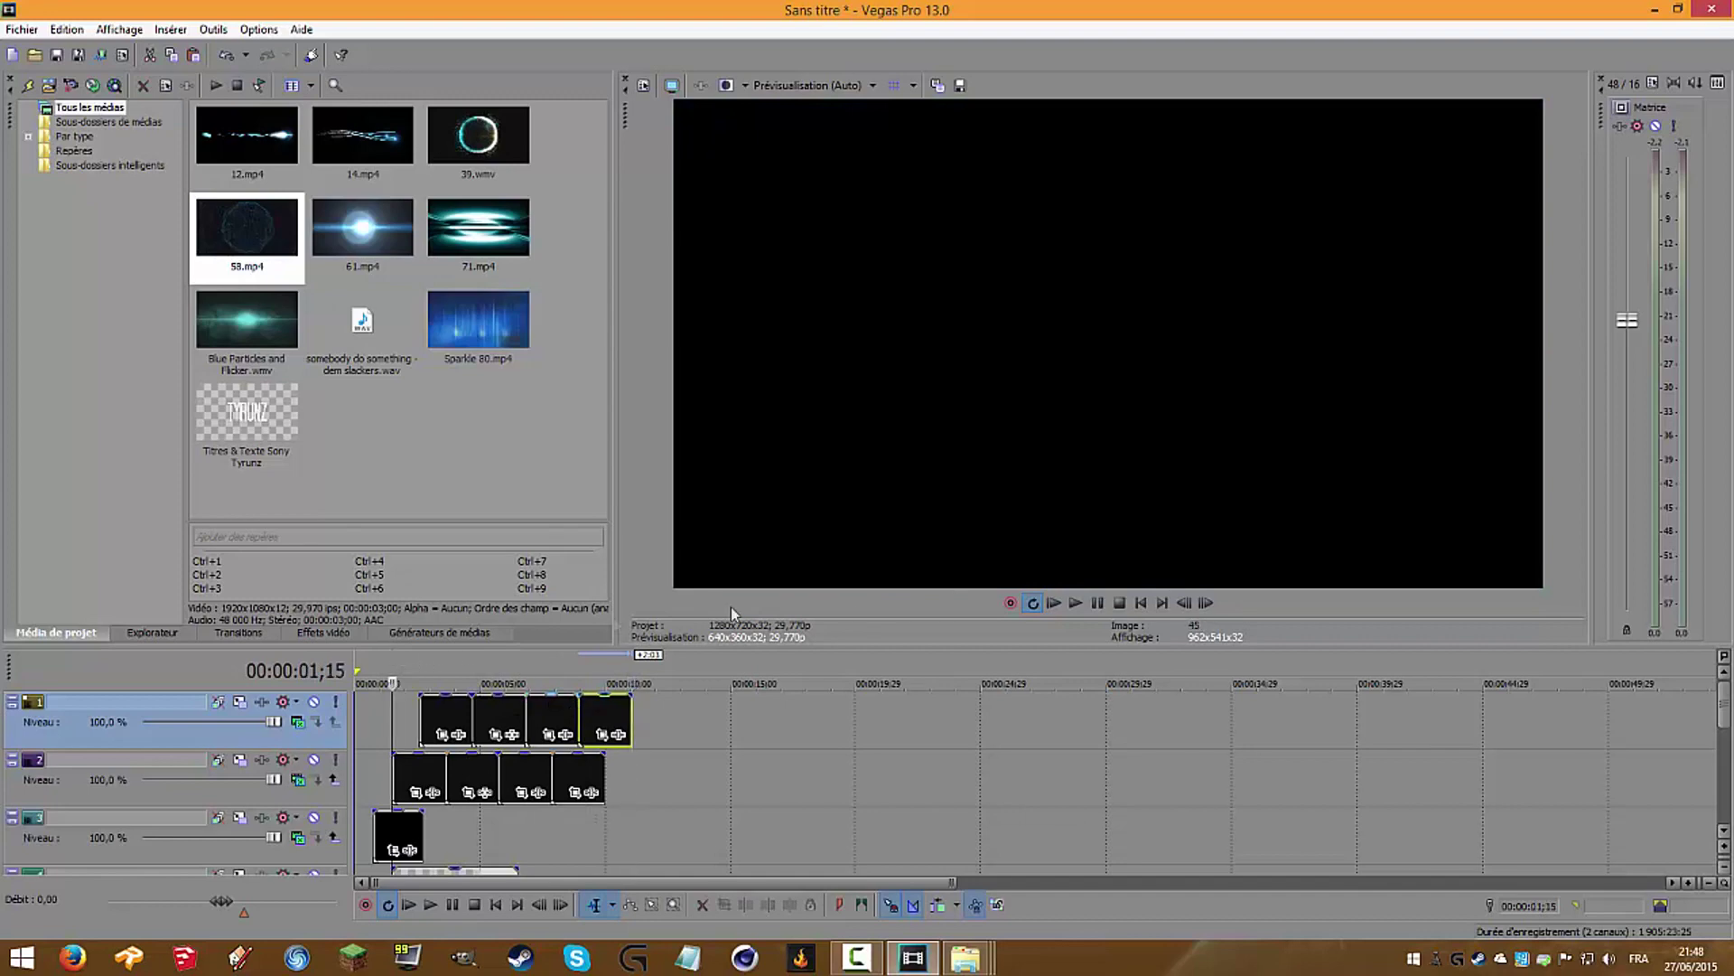
left_click(1075, 603)
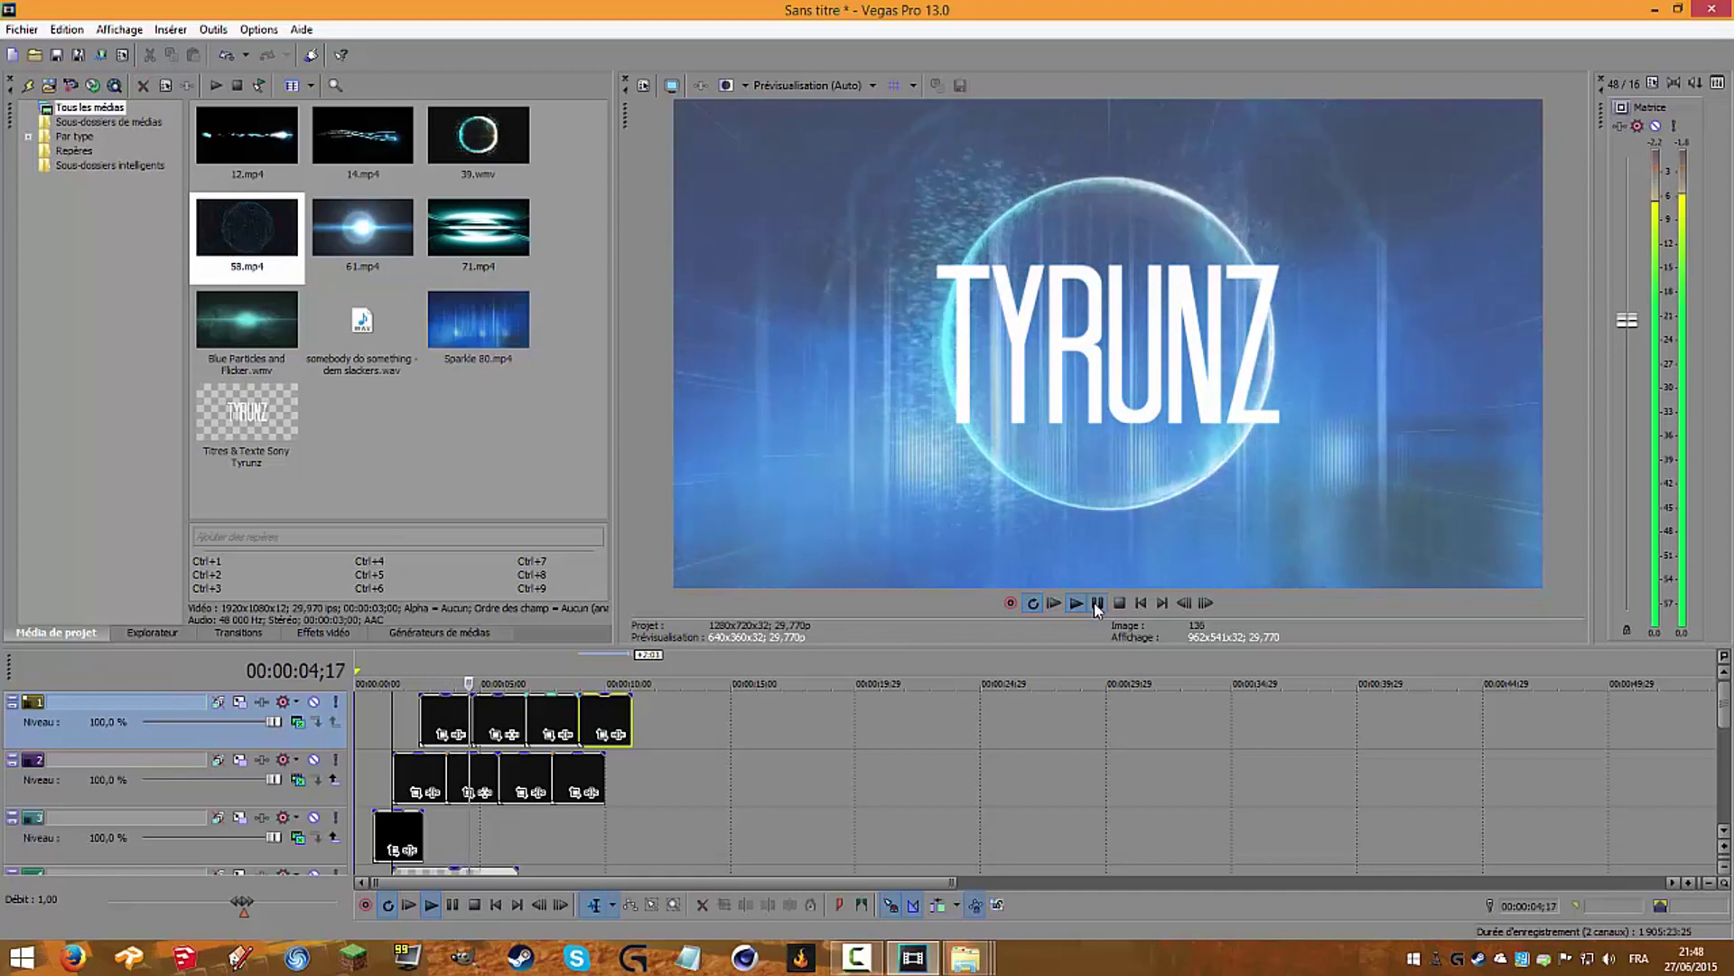
left_click(1098, 603)
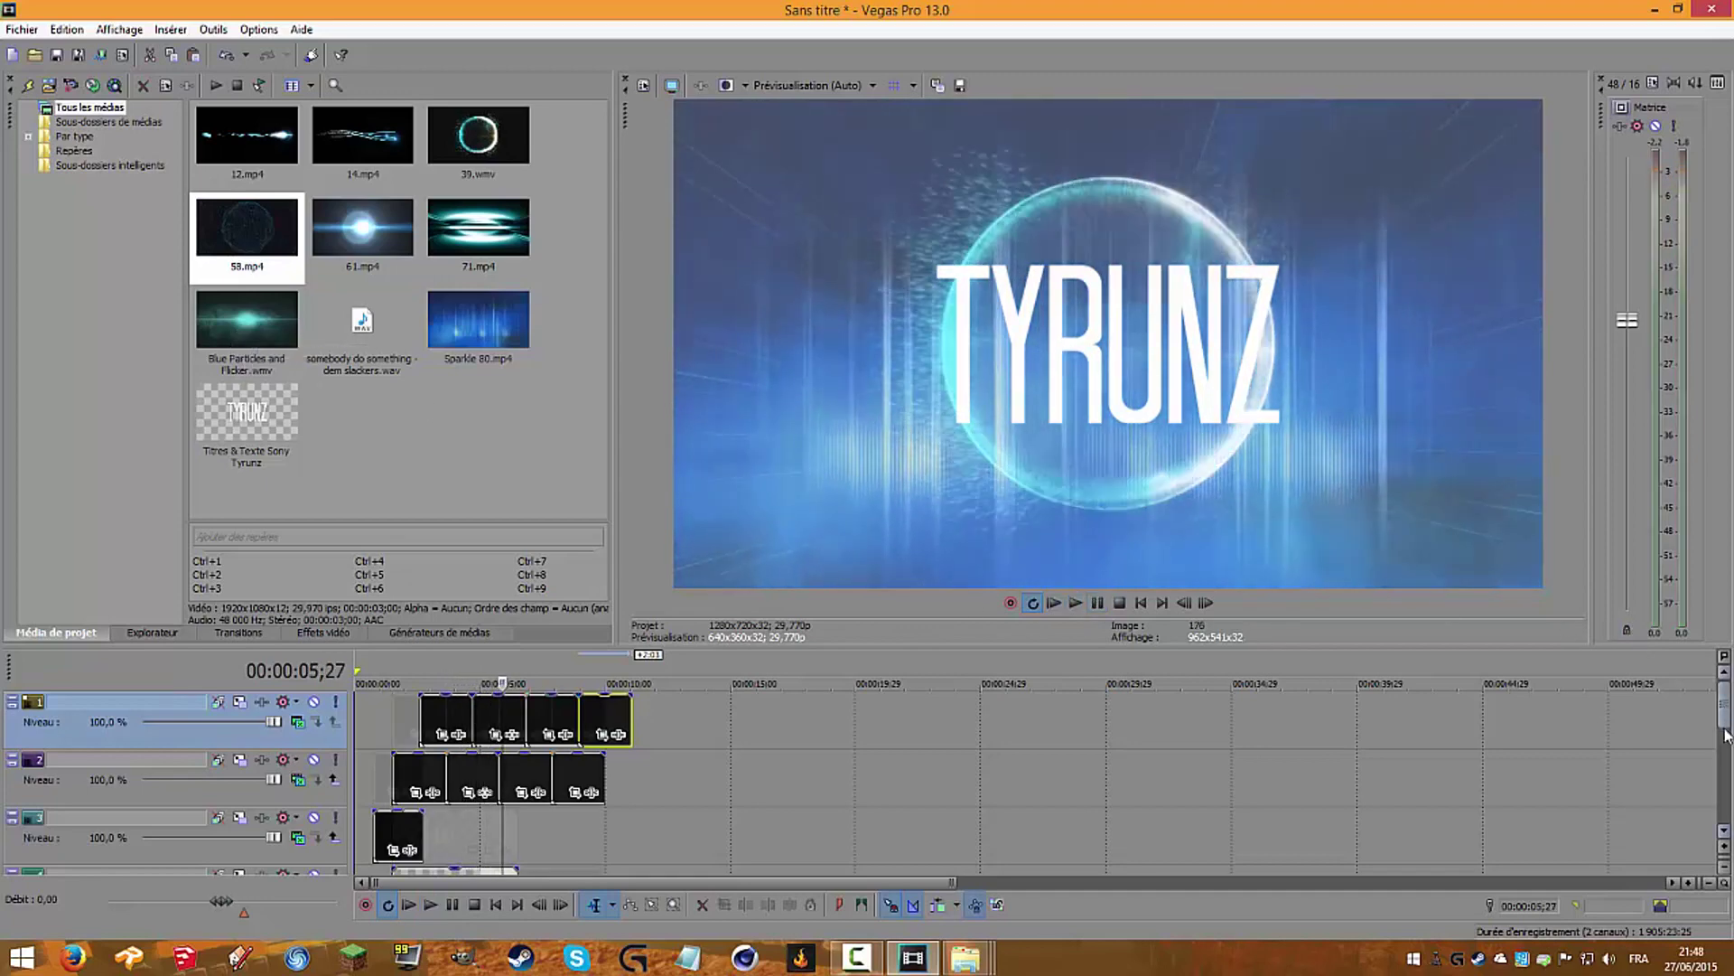
Step: Insert a new video track above all others and place 14.mp4 on it, starting at about 00:00:03
scroll(47, 829, "down", 6)
right_click(264, 861)
left_click(314, 817)
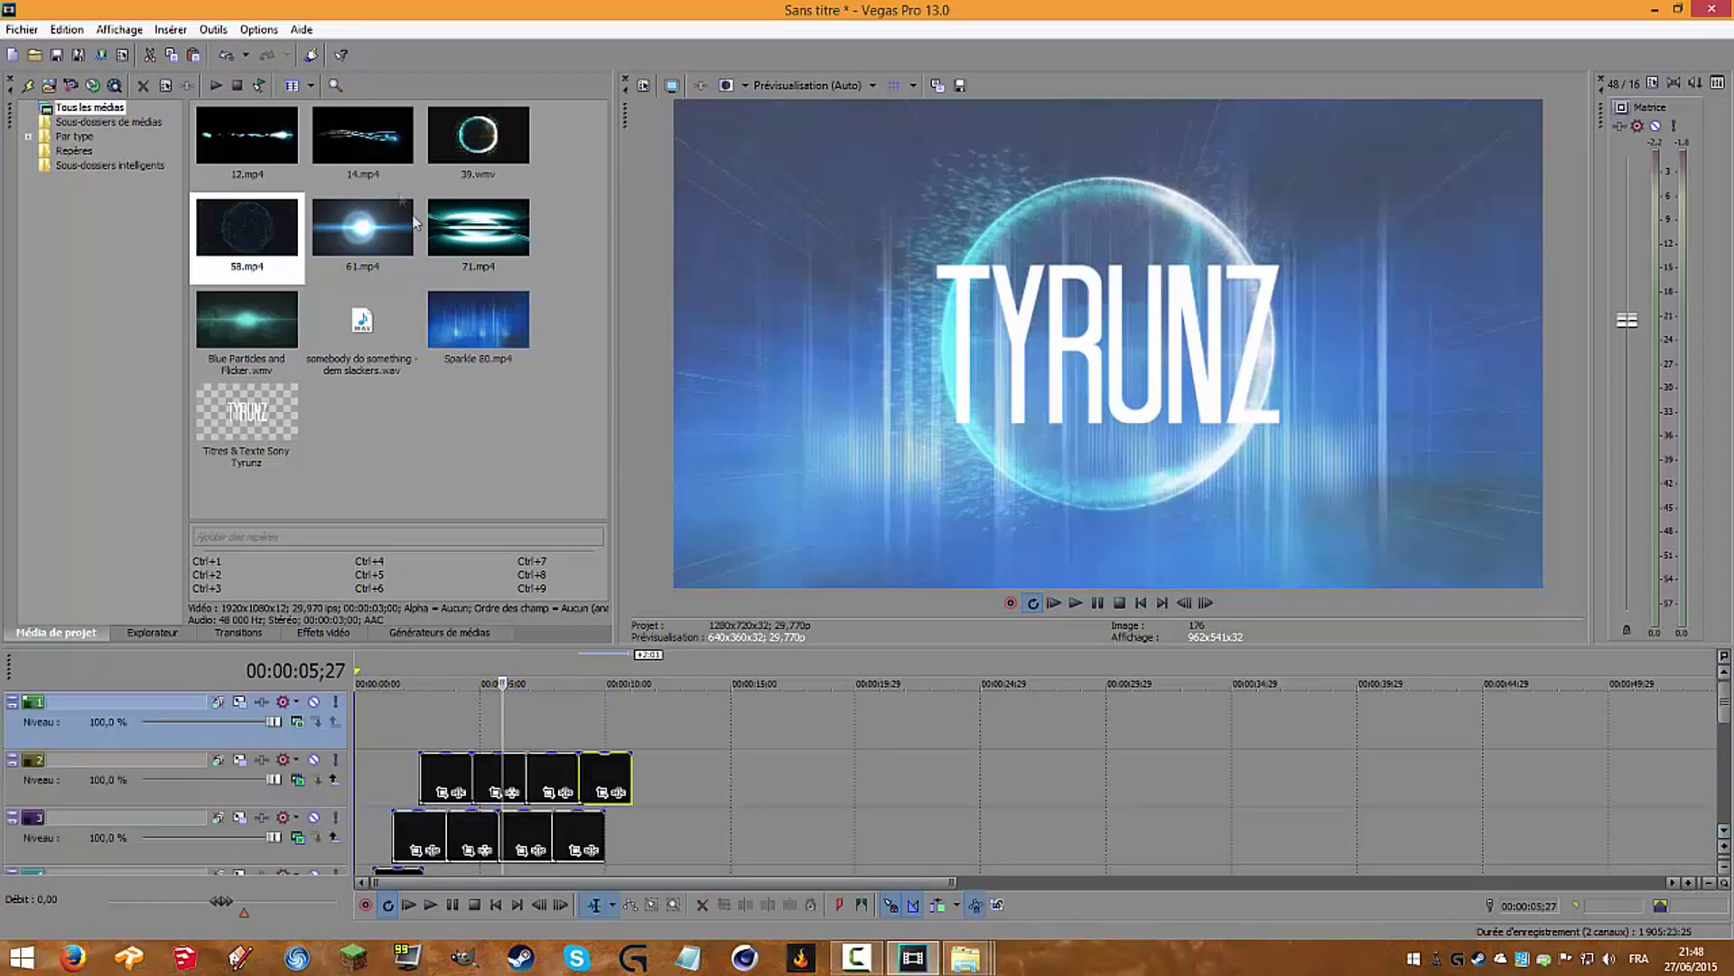
left_click_drag(355, 135, 433, 718)
Step: Set the 14.mp4 track's compositing mode to Écran and delete the clip's audio track
right_click(315, 721)
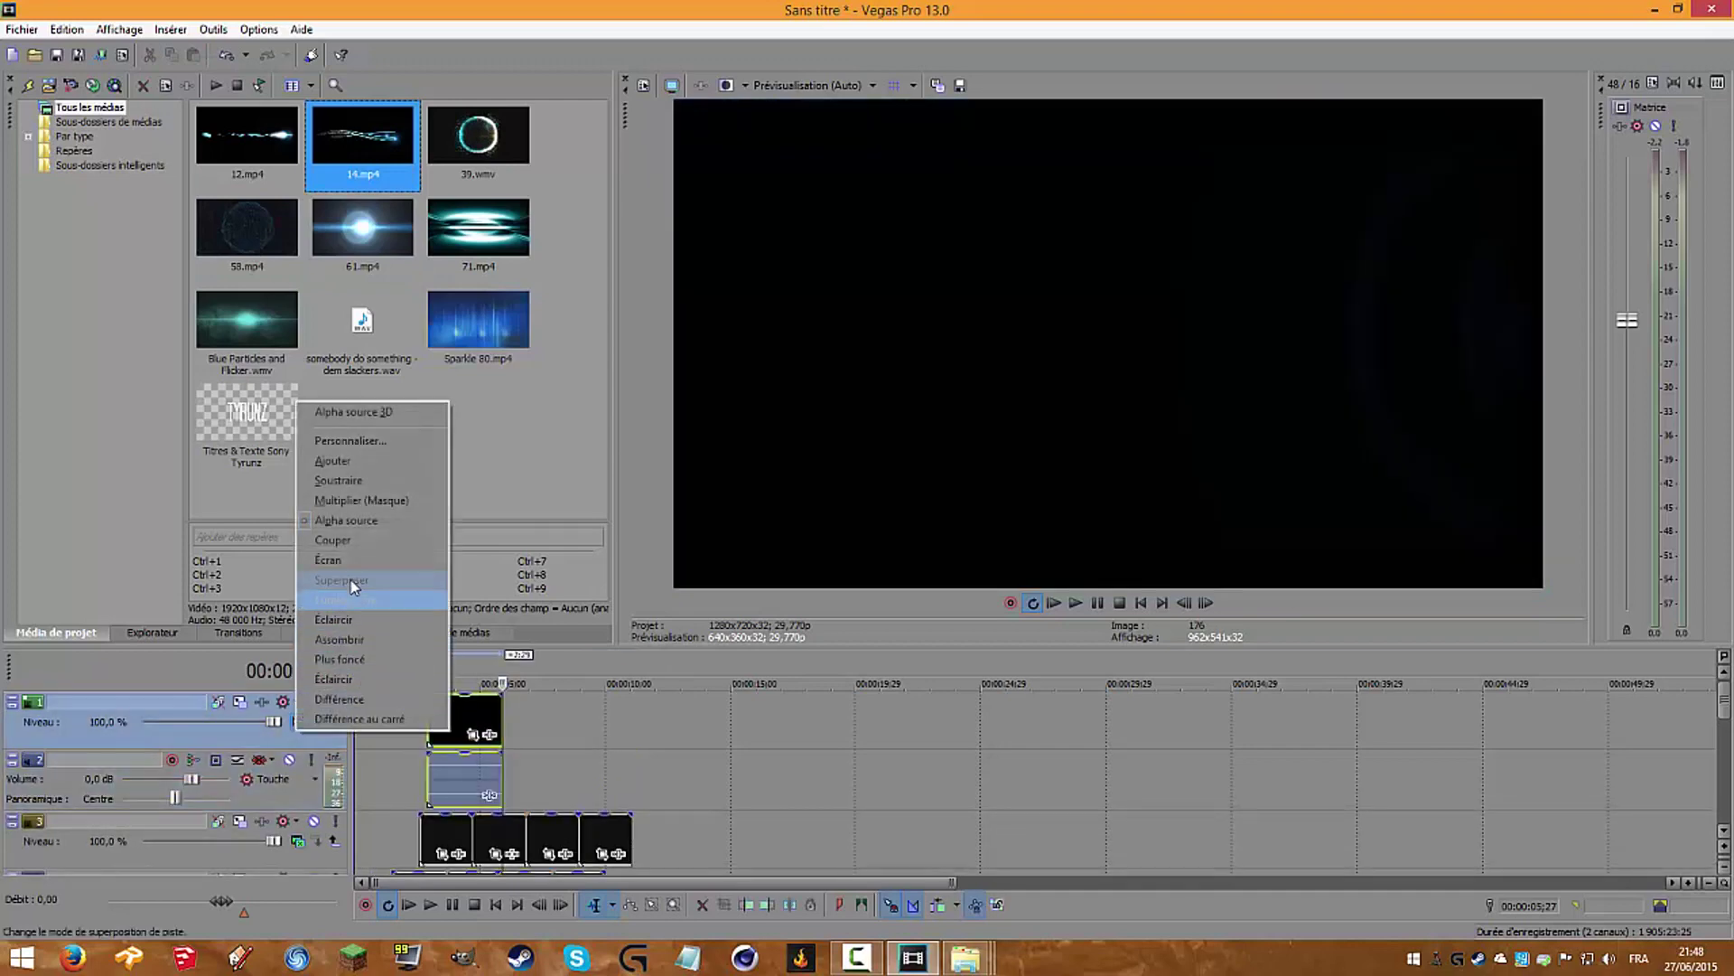
left_click(350, 562)
left_click(291, 790)
scroll(184, 733, "down", 3)
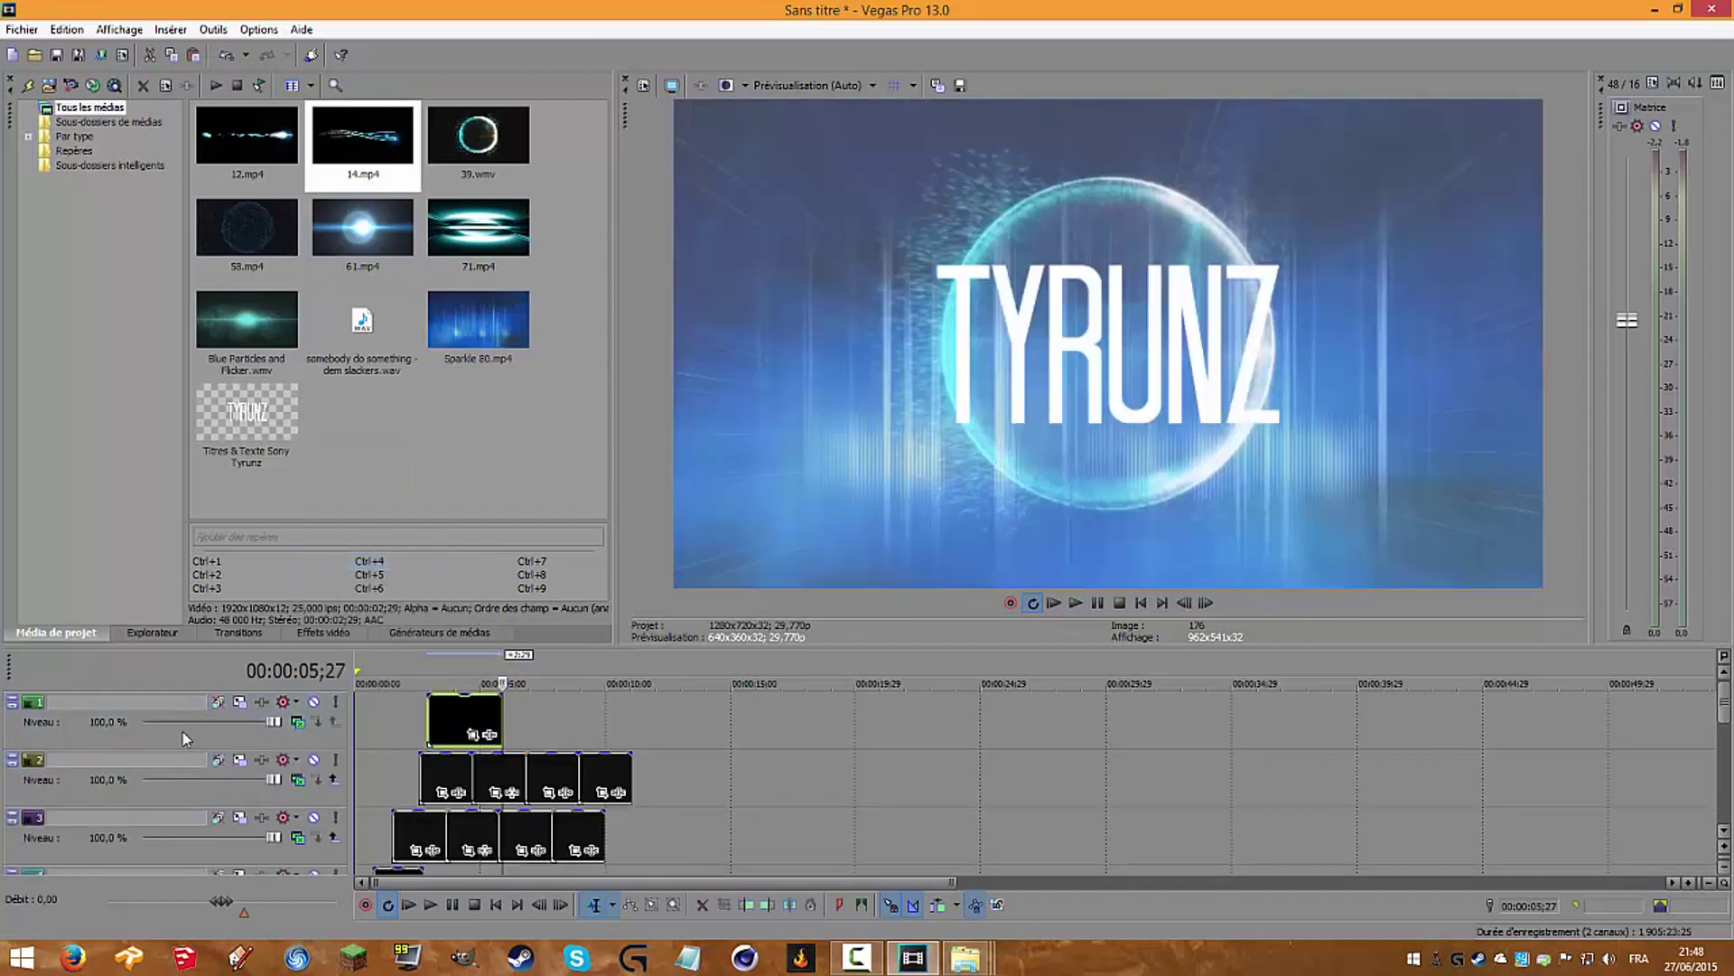
Step: Move the 14.mp4 track directly below the title track and play the result from shortly after the title's start
left_click_drag(192, 888, 224, 797)
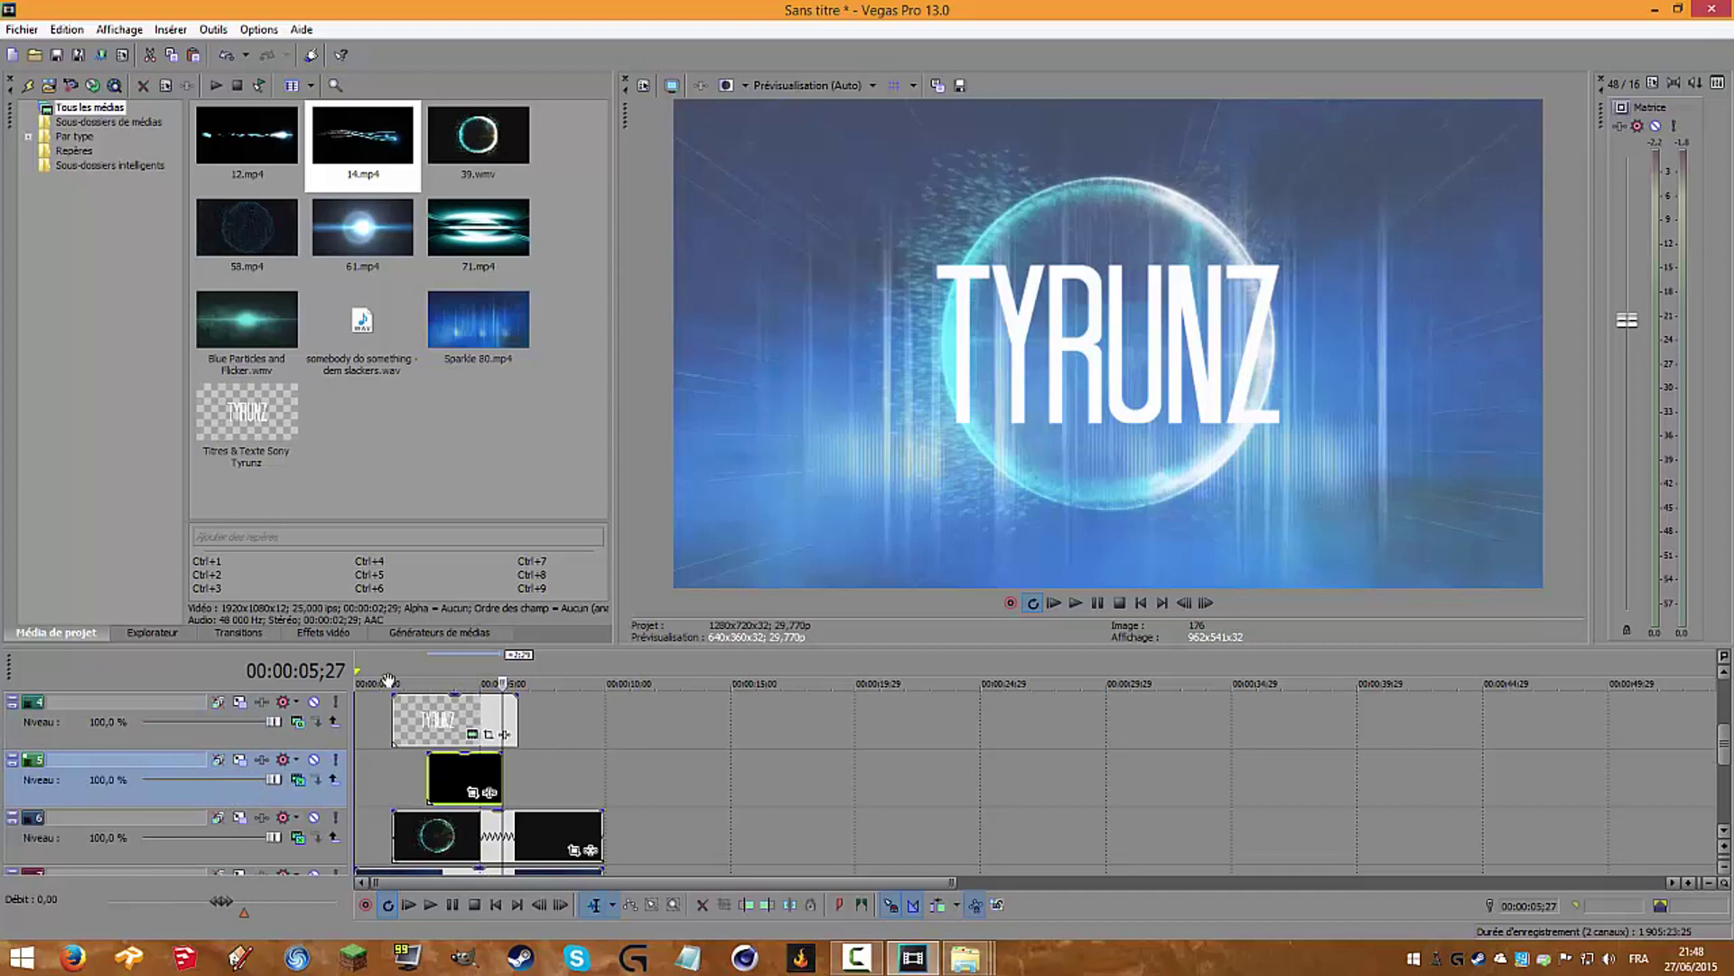
left_click(411, 665)
left_click(1077, 603)
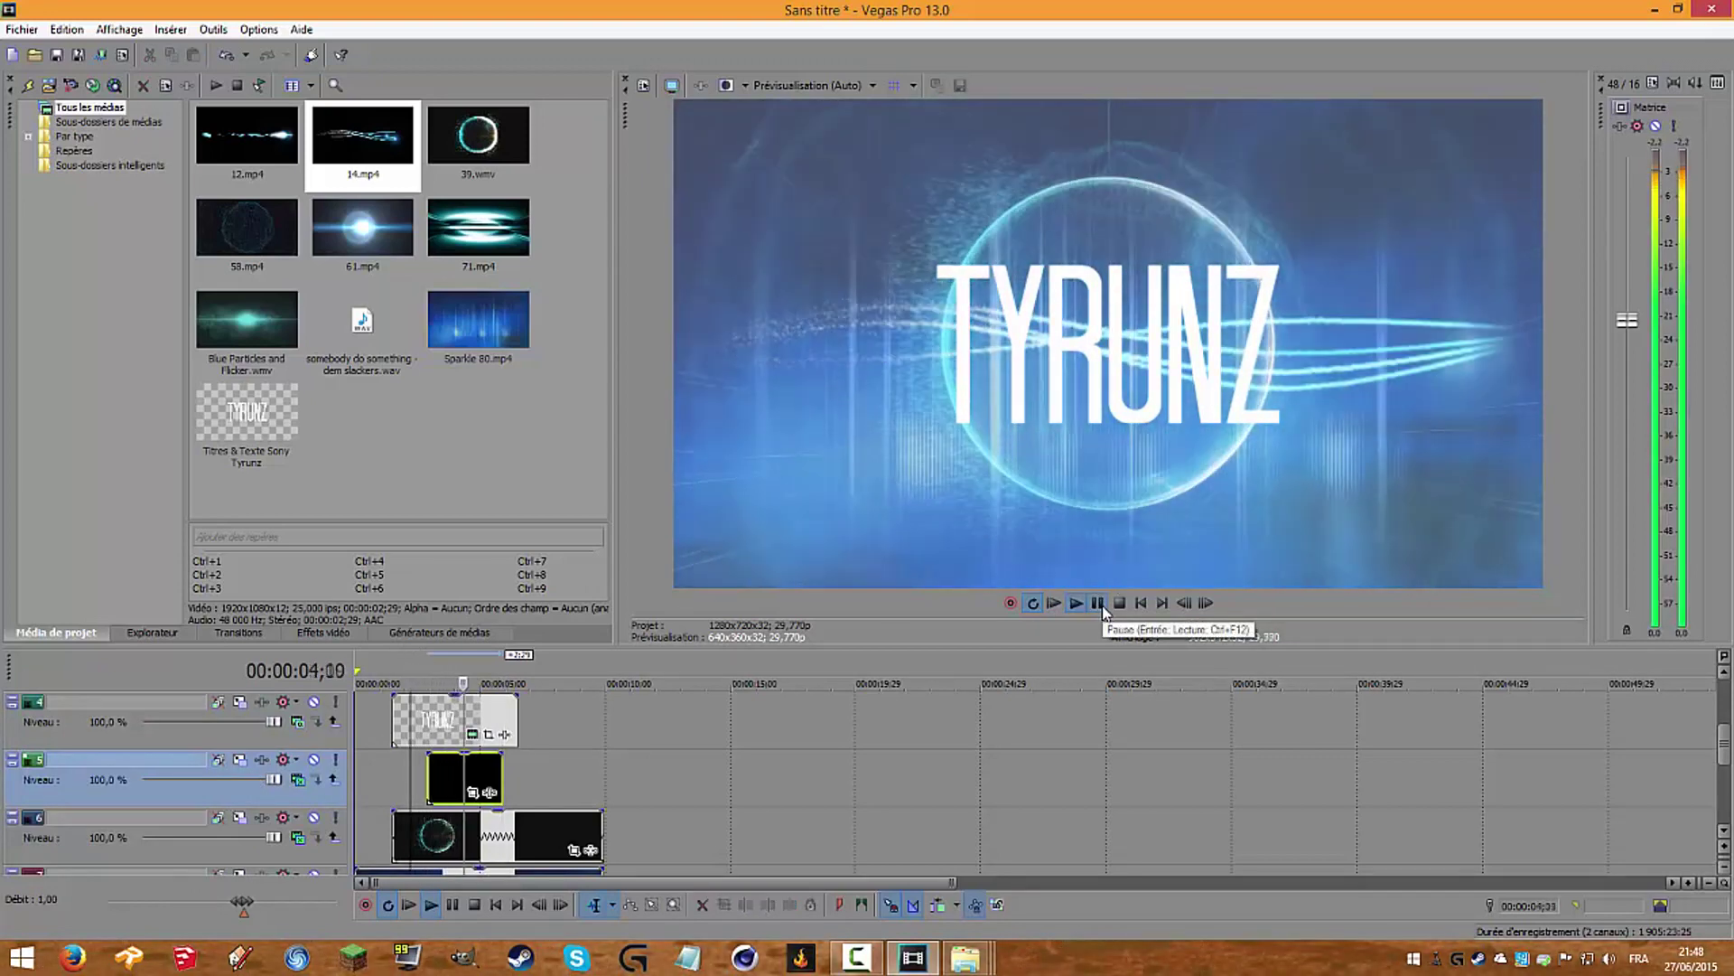
left_click(1102, 606)
Step: Replace 14.mp4 with 12.mp4 on the same track, starting at about 00:00:03, and delete the new clip's audio track
key("Delete")
left_click_drag(271, 161, 268, 148)
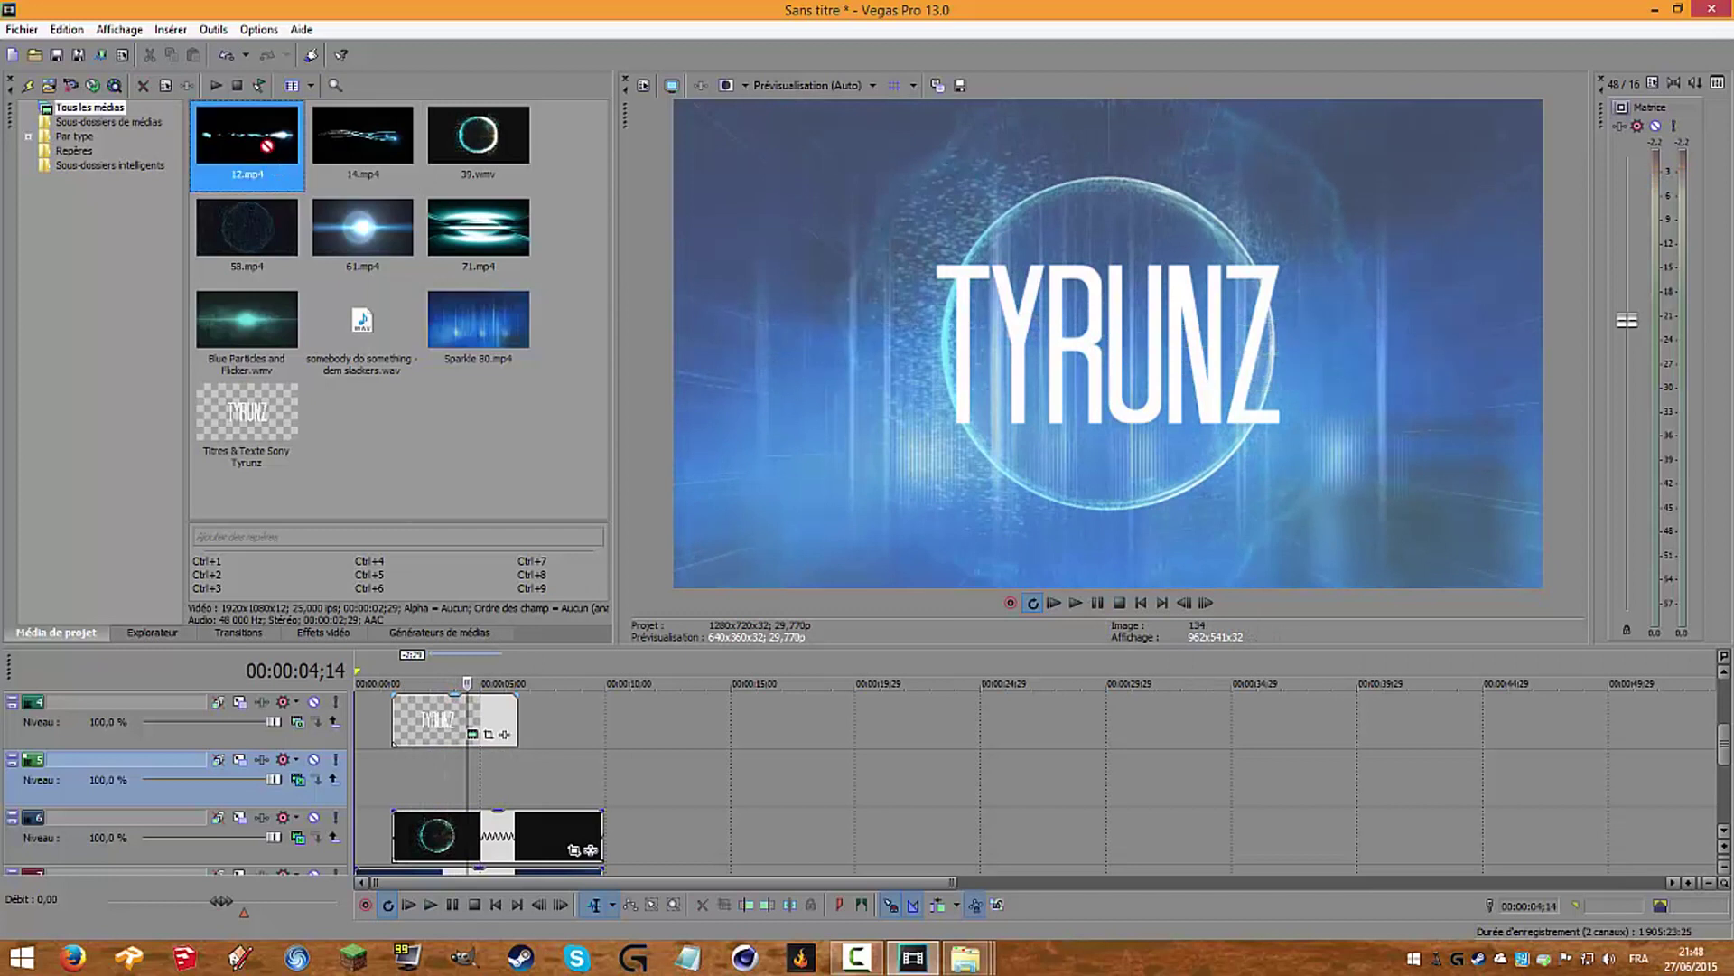
left_click_drag(377, 492, 425, 768)
left_click(263, 865)
key("Delete")
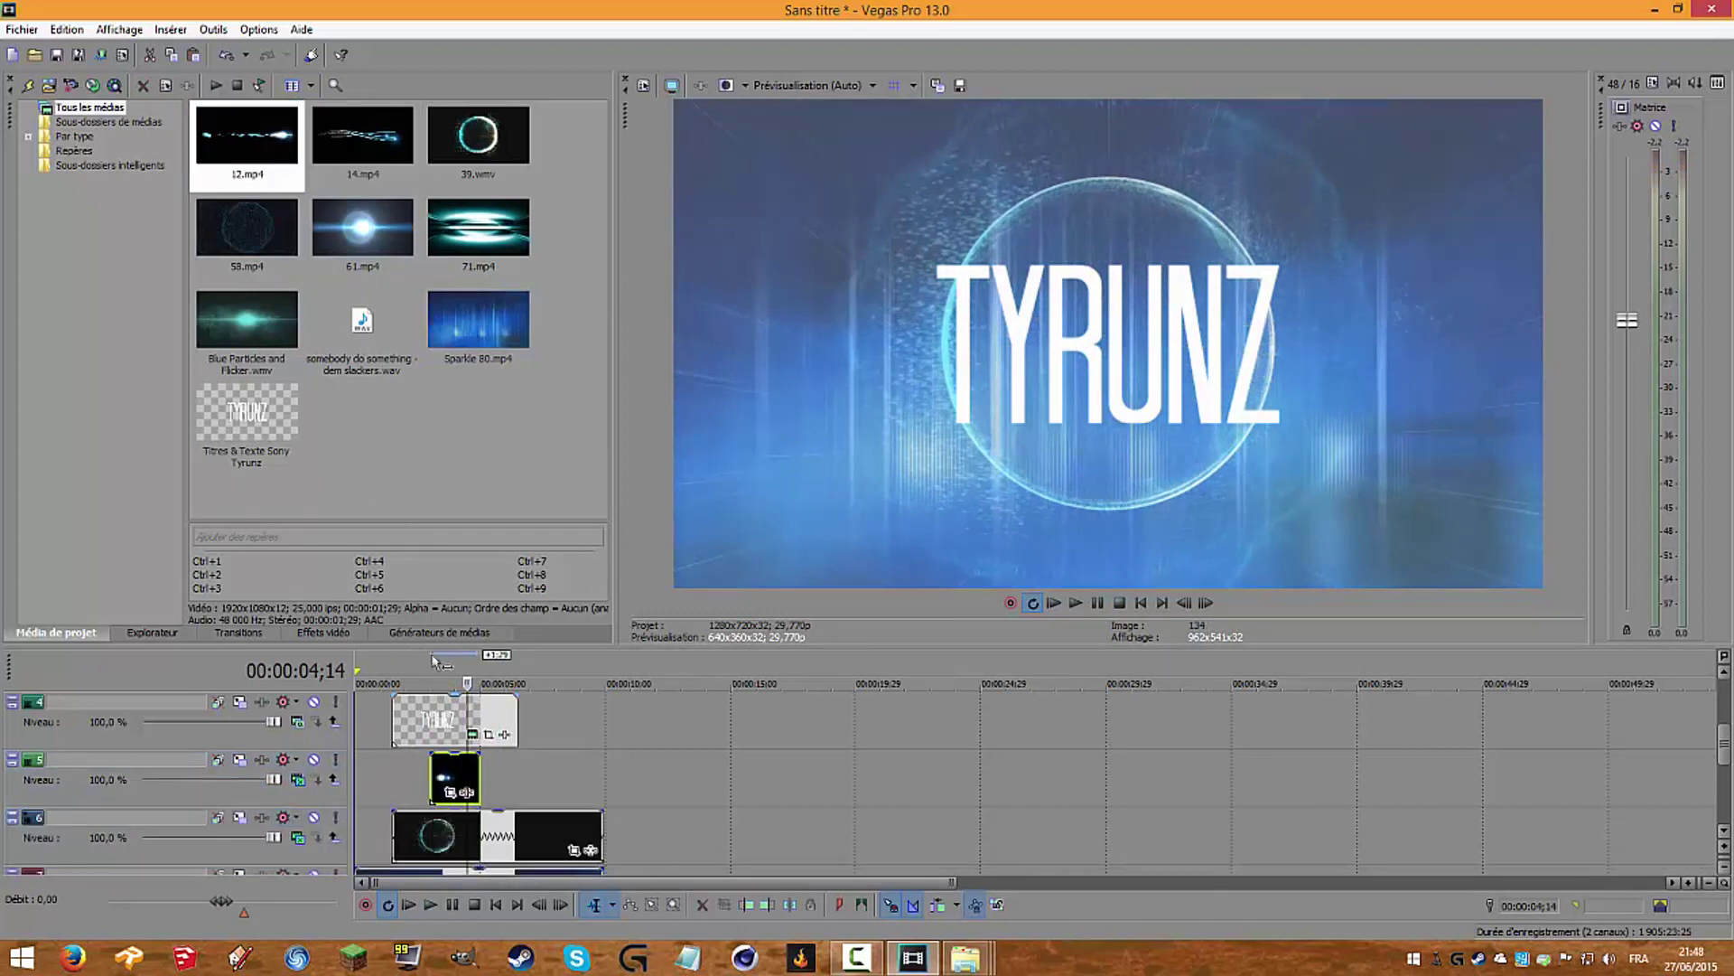
left_click(1075, 603)
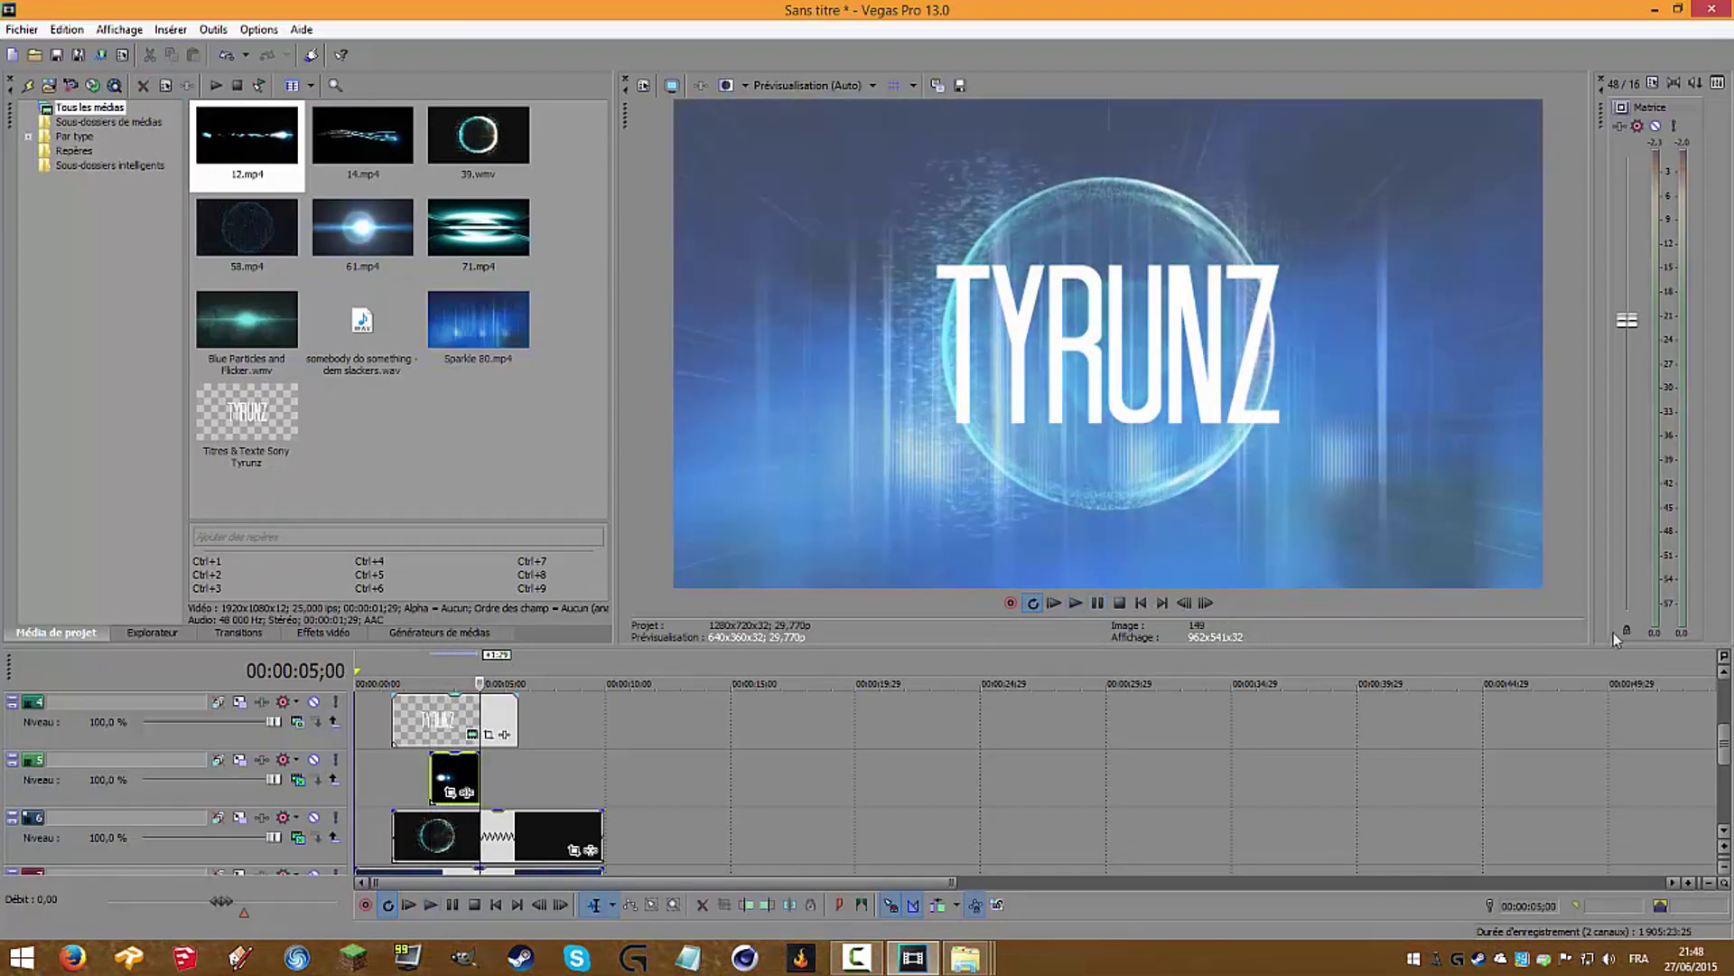
Step: Add a video track directly below the 12.mp4 track with its compositing mode set to Écran
left_click_drag(1727, 745, 1726, 809)
right_click(260, 775)
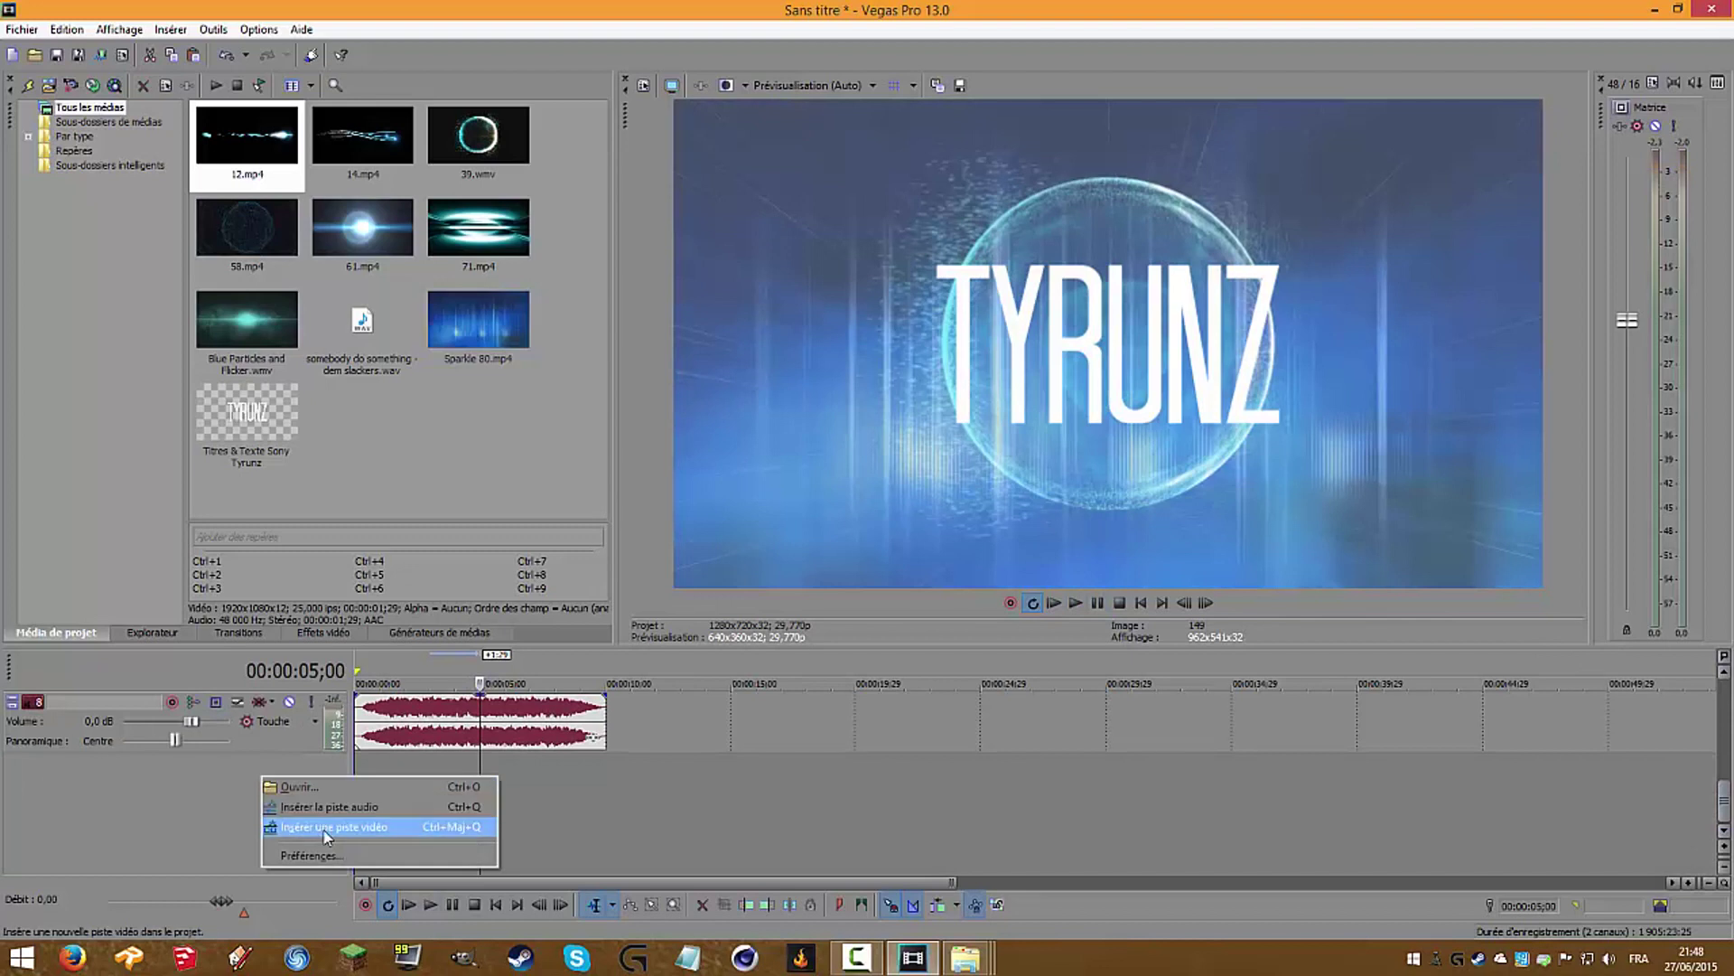
left_click(330, 826)
scroll(203, 858, "down", 4)
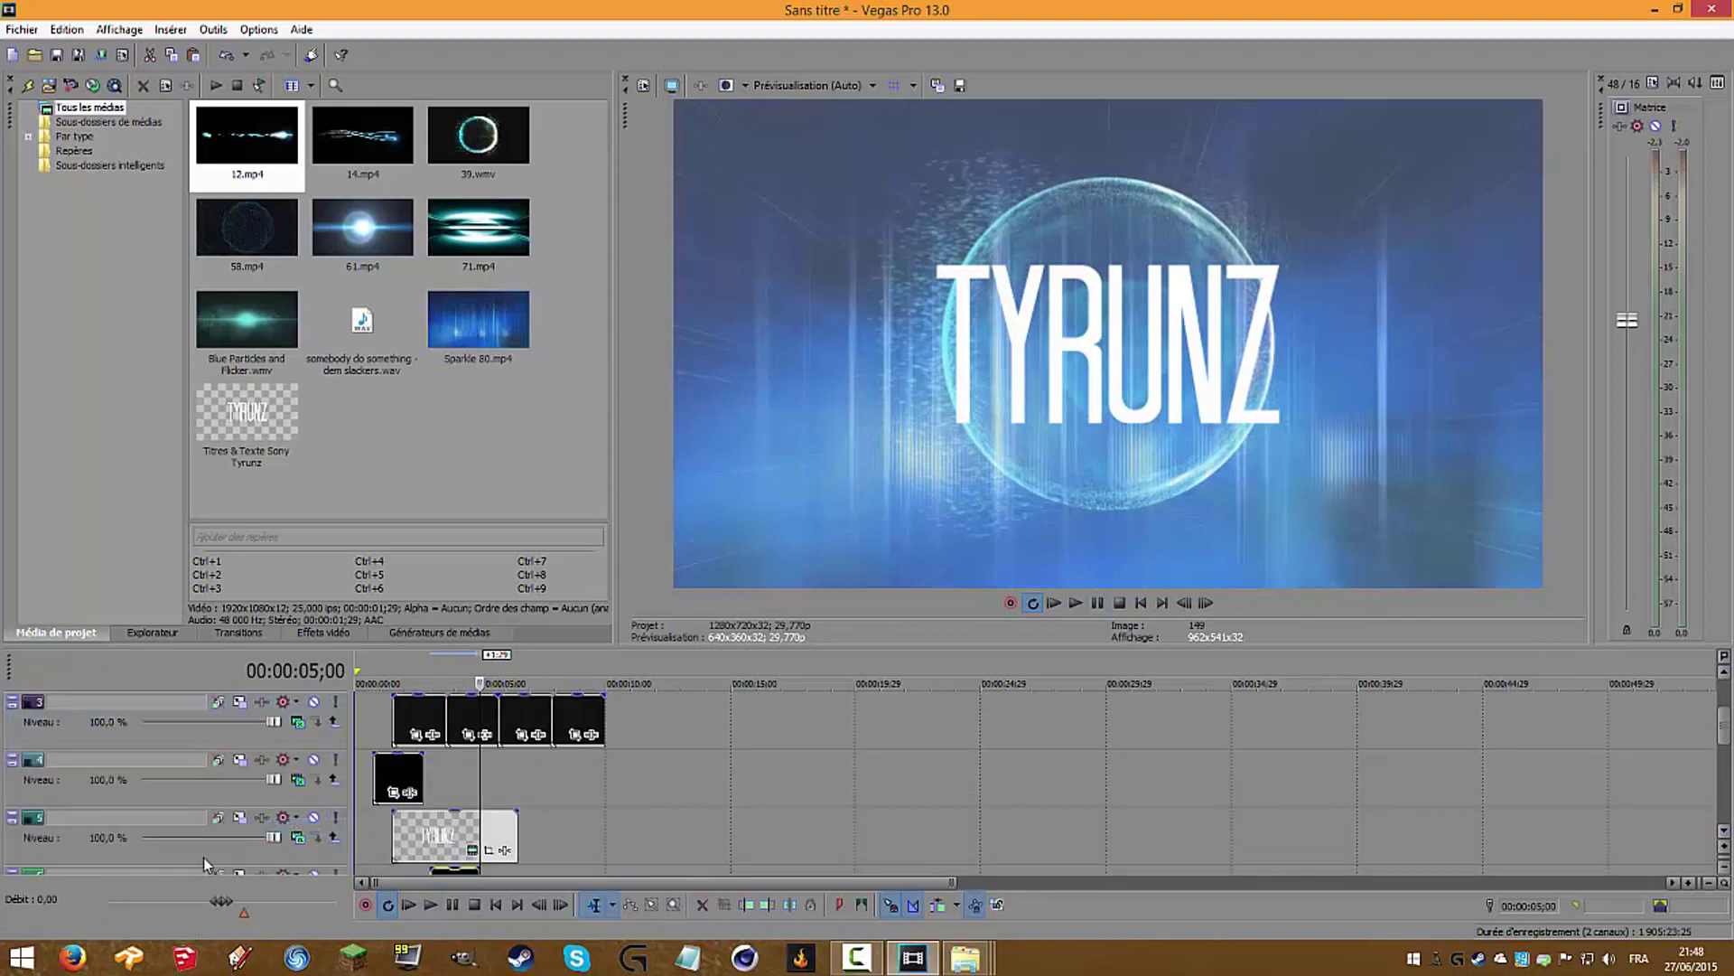
left_click(202, 805)
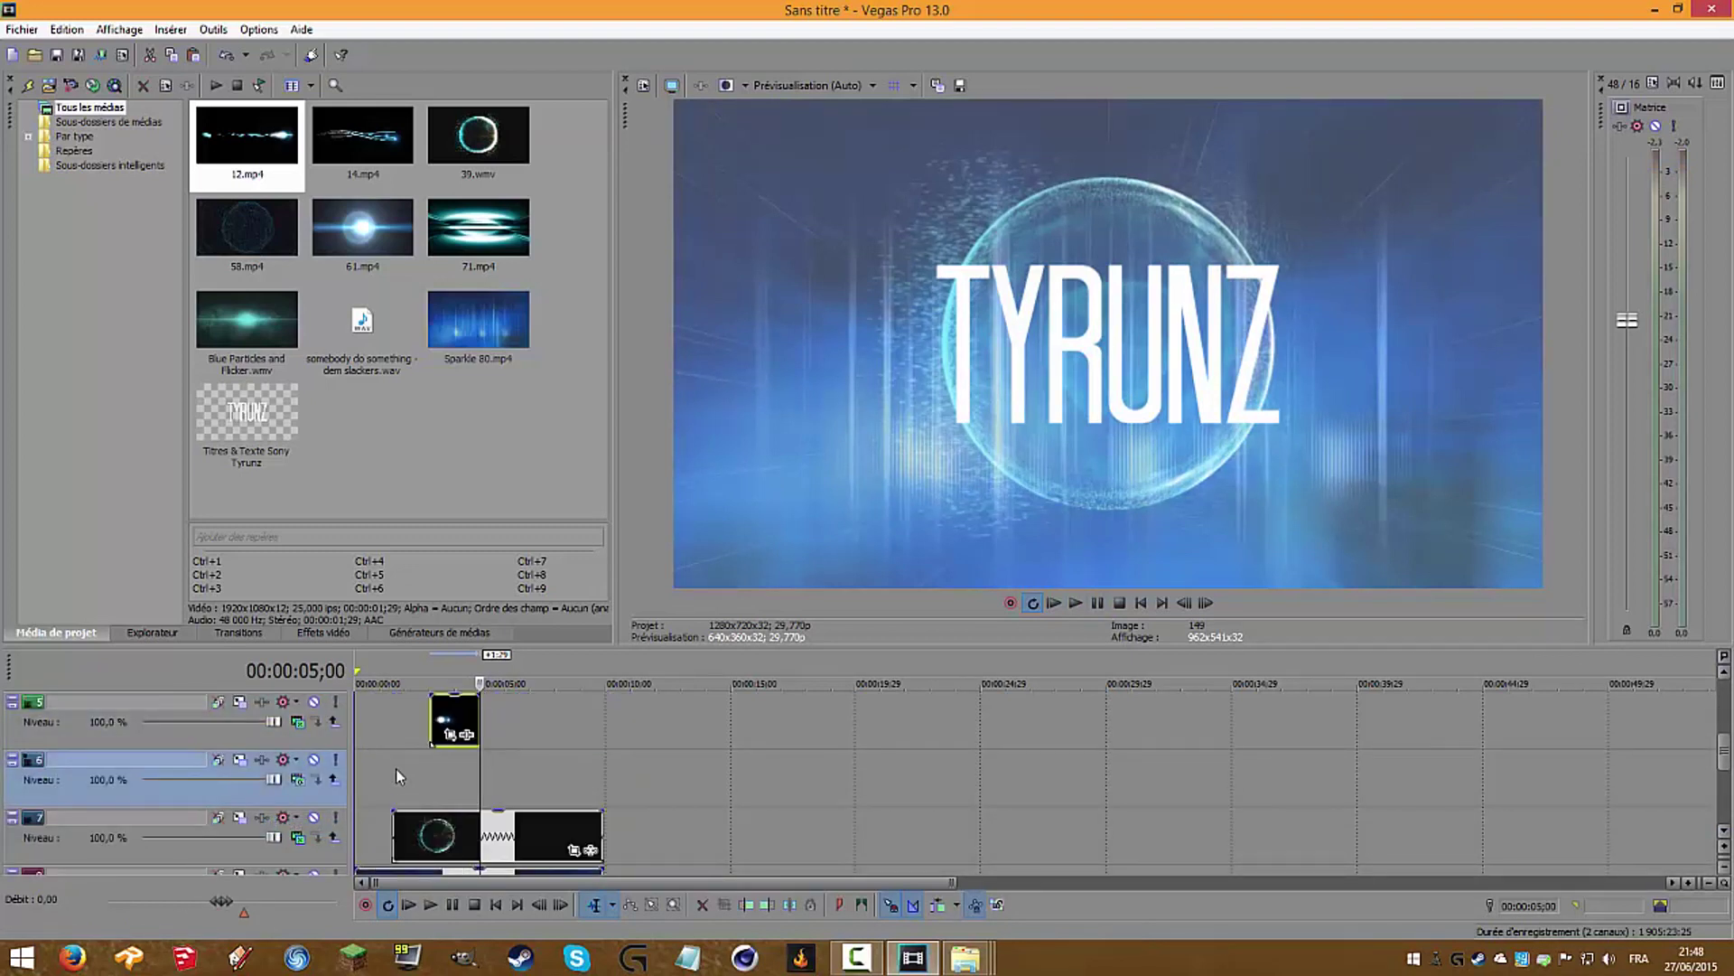
left_click(299, 780)
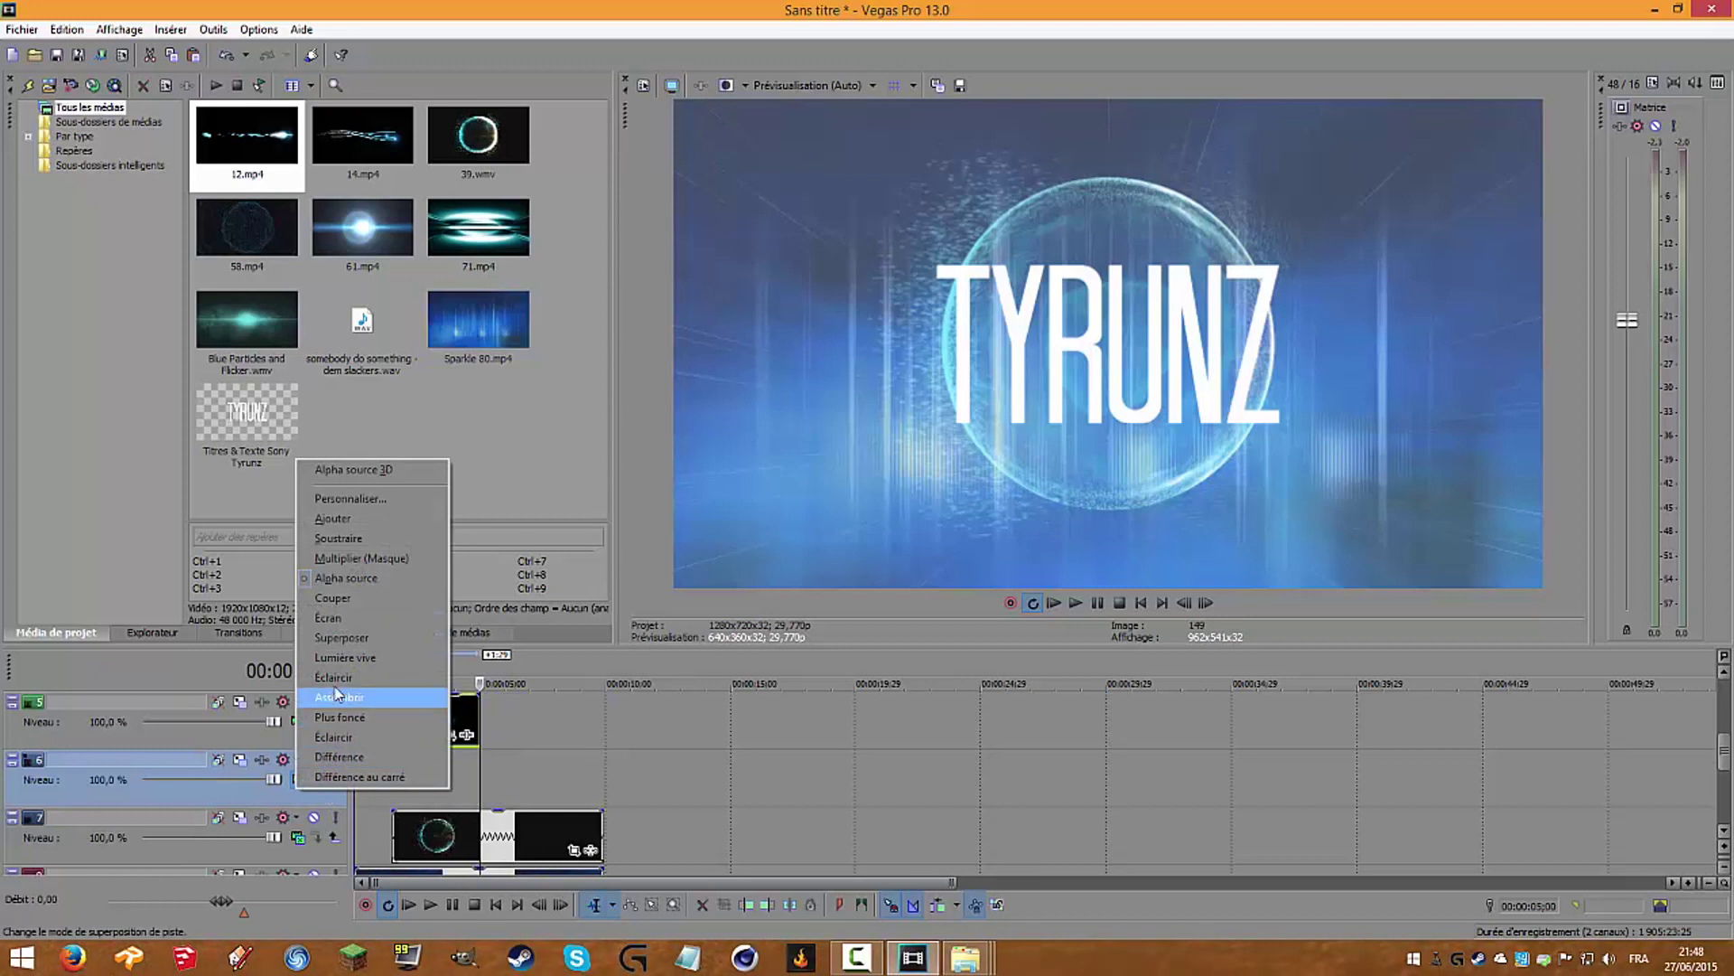
left_click(338, 617)
Step: Place Blue Particles and Flicker.wmv on the new track from the title's start to 39.wmv's end and delete its audio track
left_click_drag(280, 291, 404, 777)
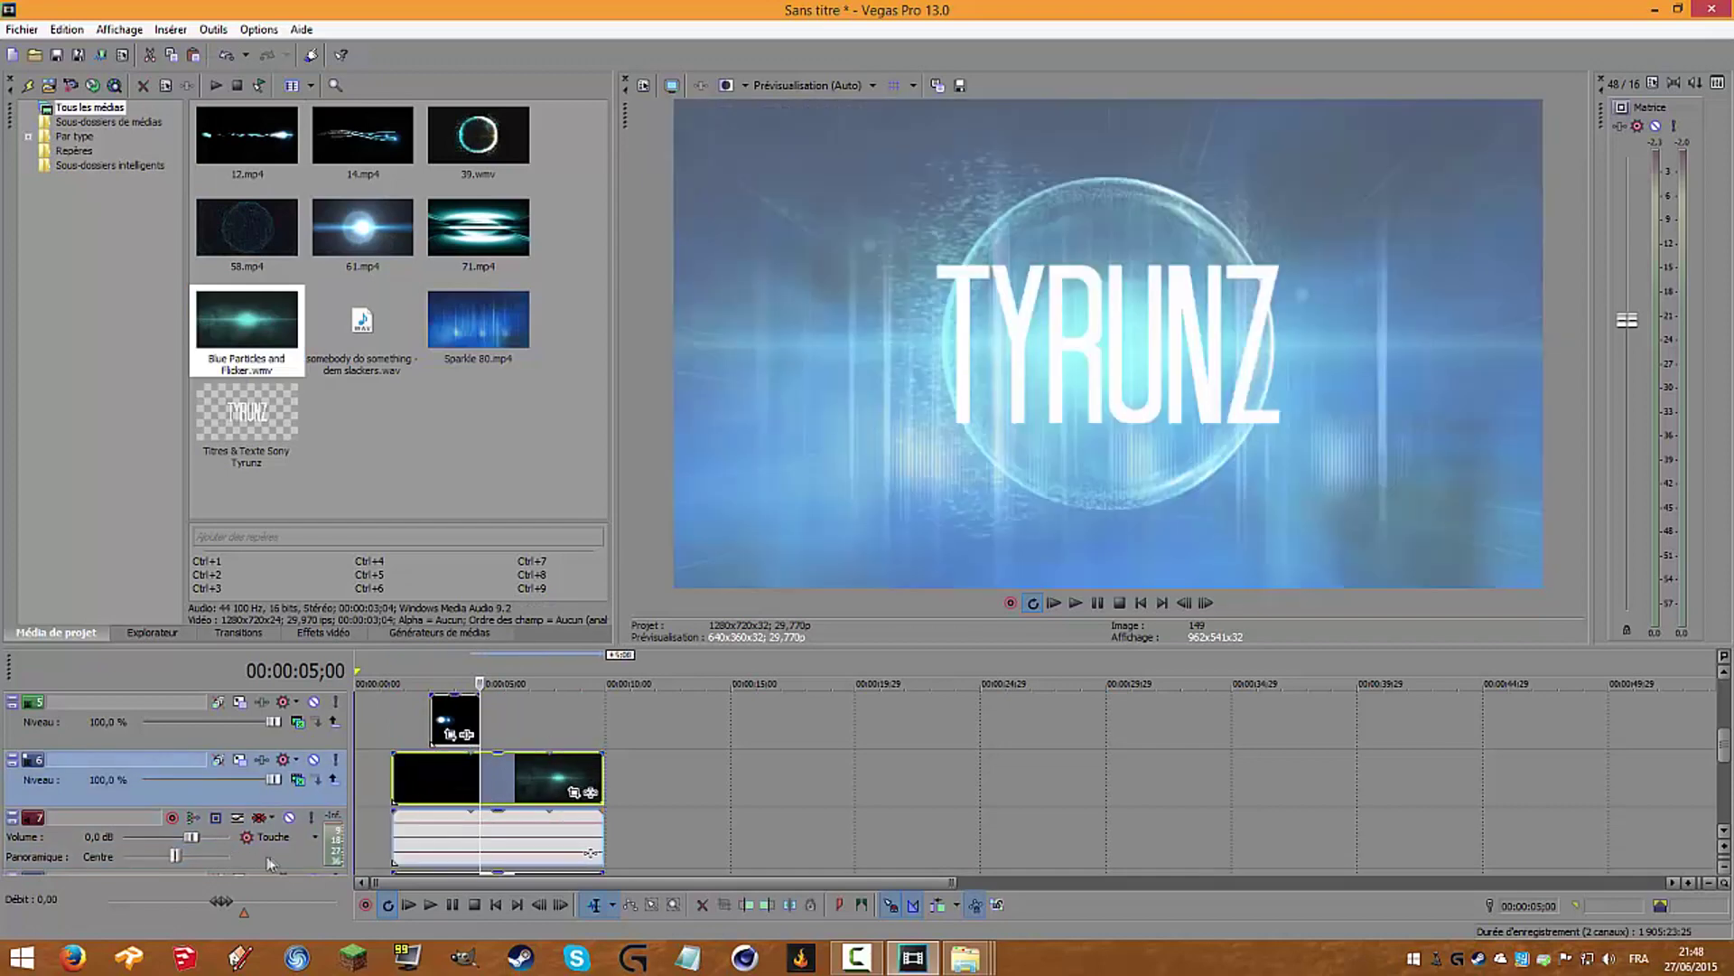
left_click(269, 856)
key("Delete")
Step: Play the intro from 00:00:01;15 to check the Blue Particles and Flicker effect
left_click(393, 674)
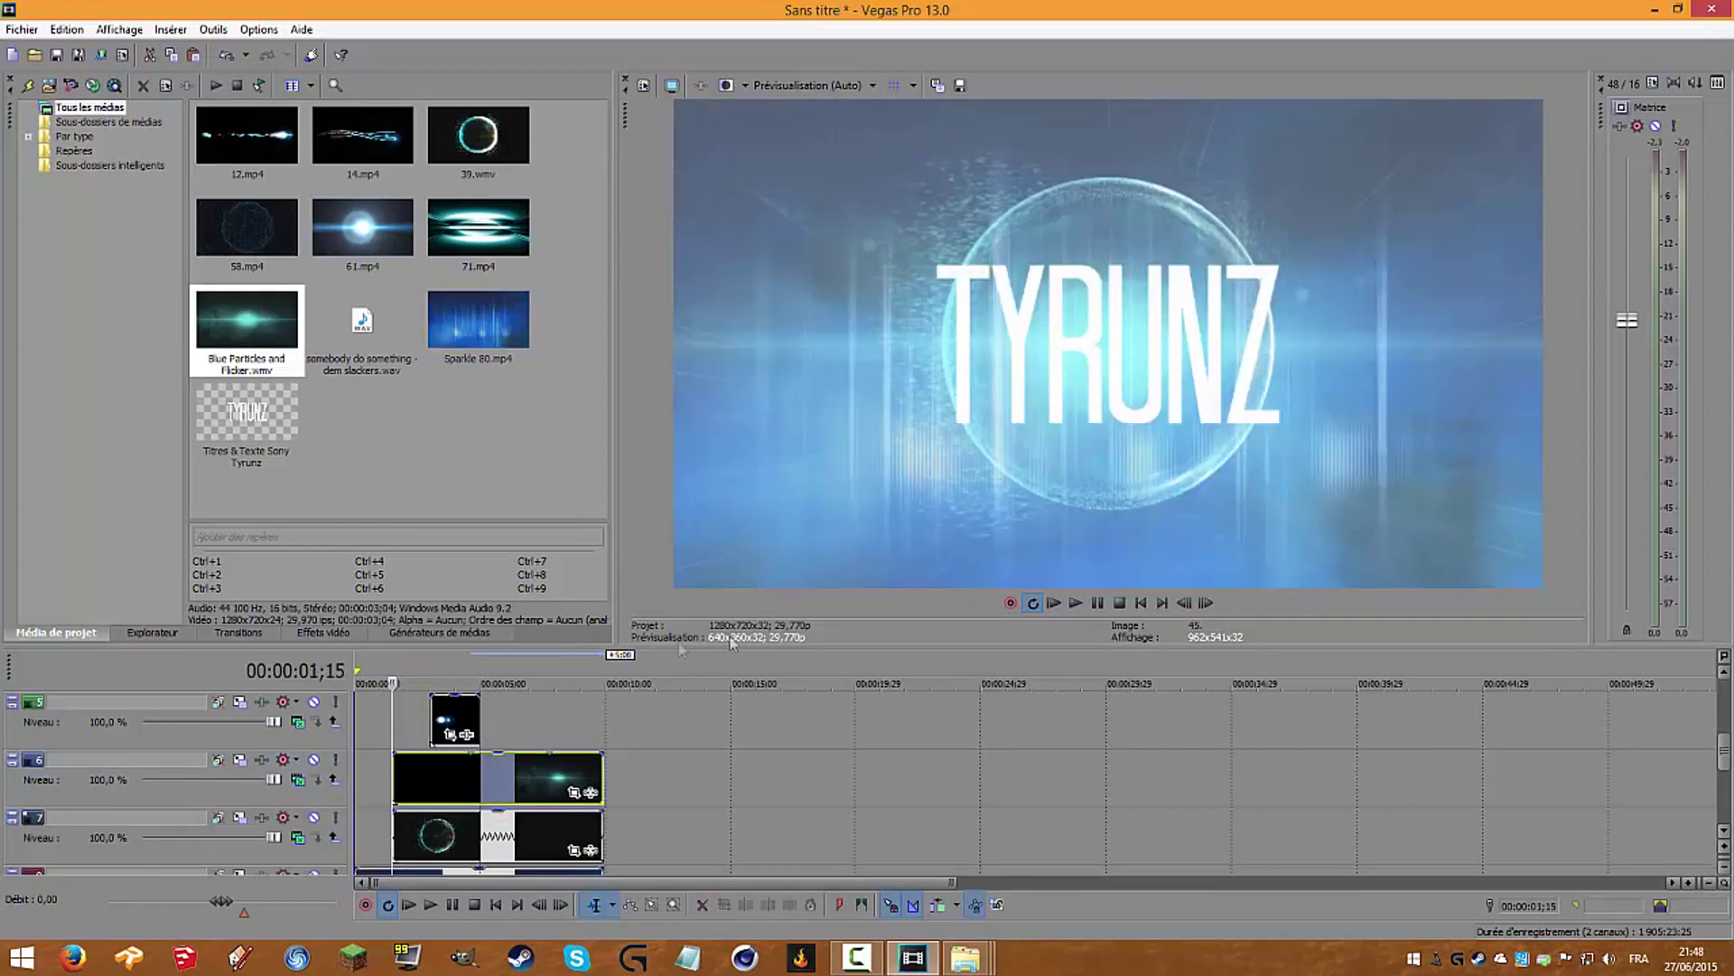
left_click(1075, 602)
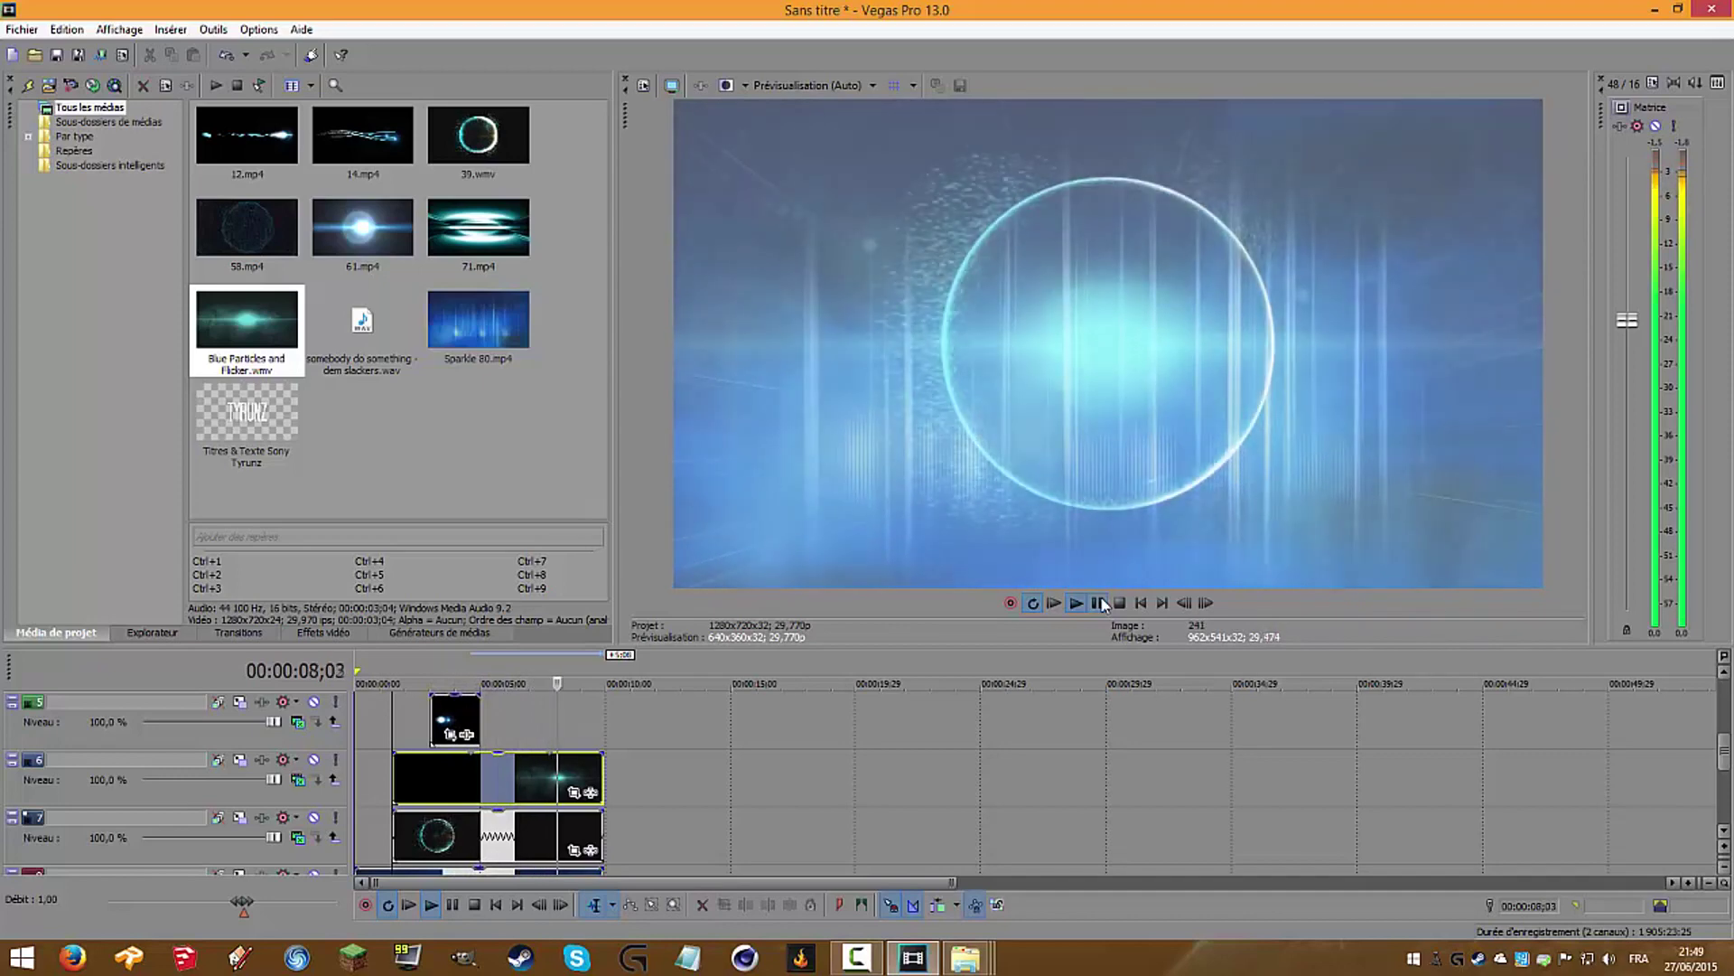
left_click(1099, 602)
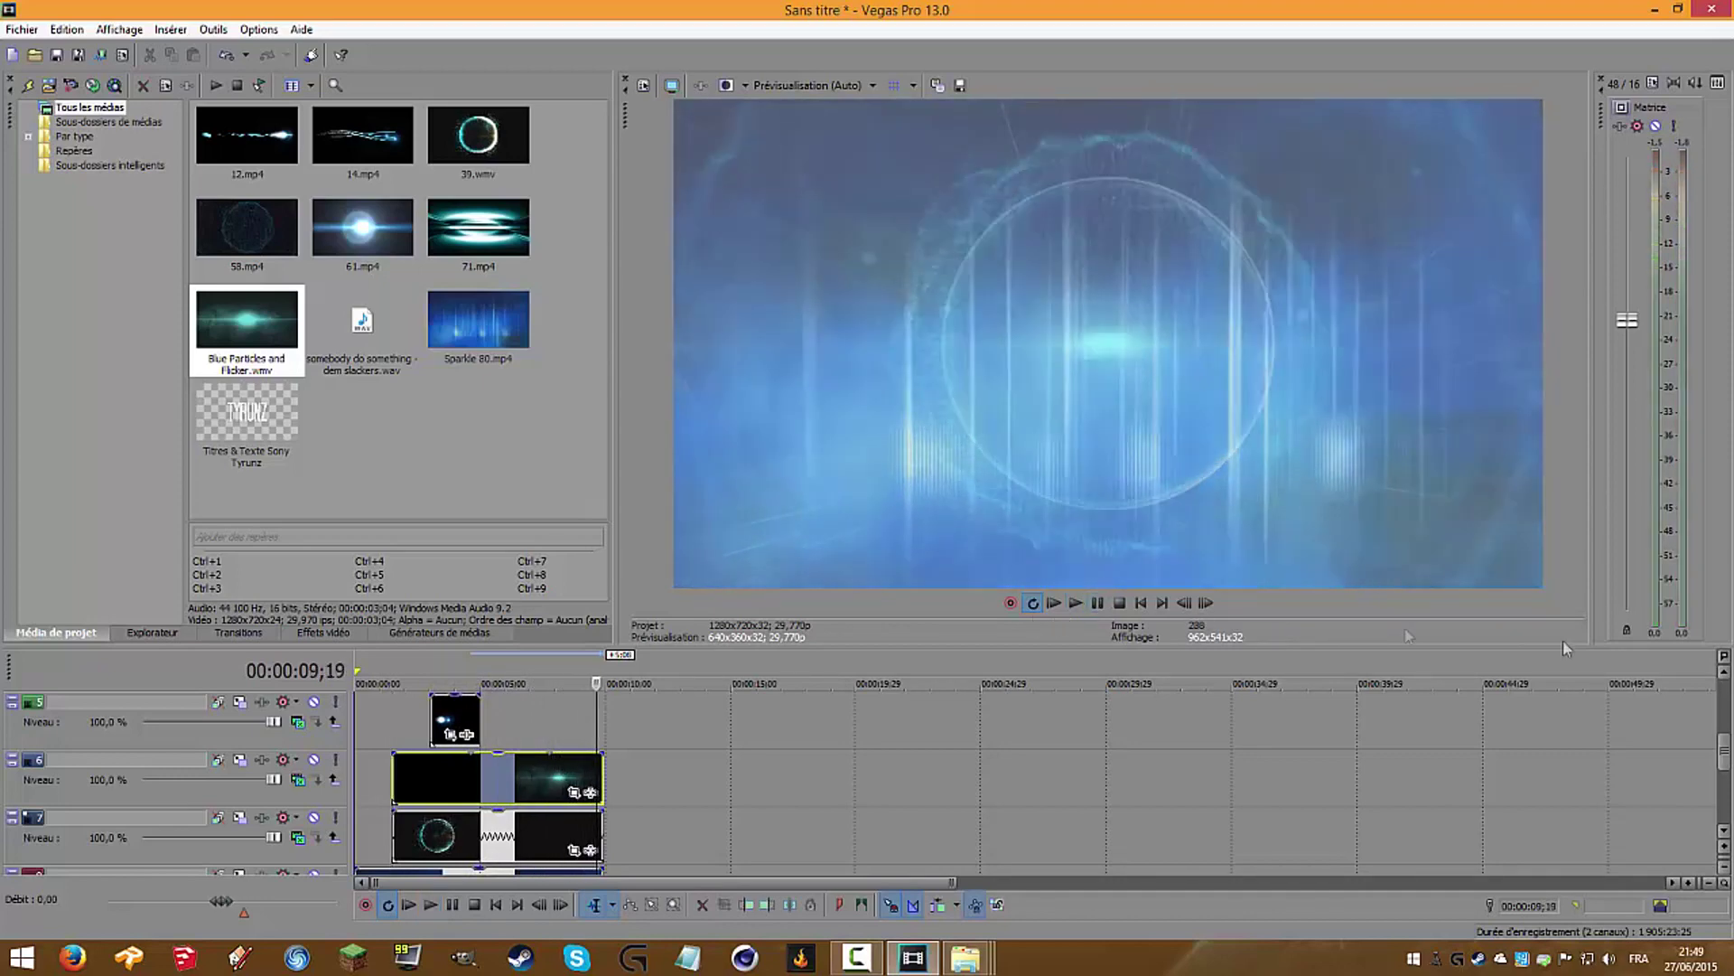
Step: Place 71.mp4 on the third video track, starting at about 00:00:06, and delete the new clip's audio track
mouse_move(1728, 766)
left_mouse_down()
mouse_move(1728, 800)
mouse_move(1728, 738)
left_mouse_up()
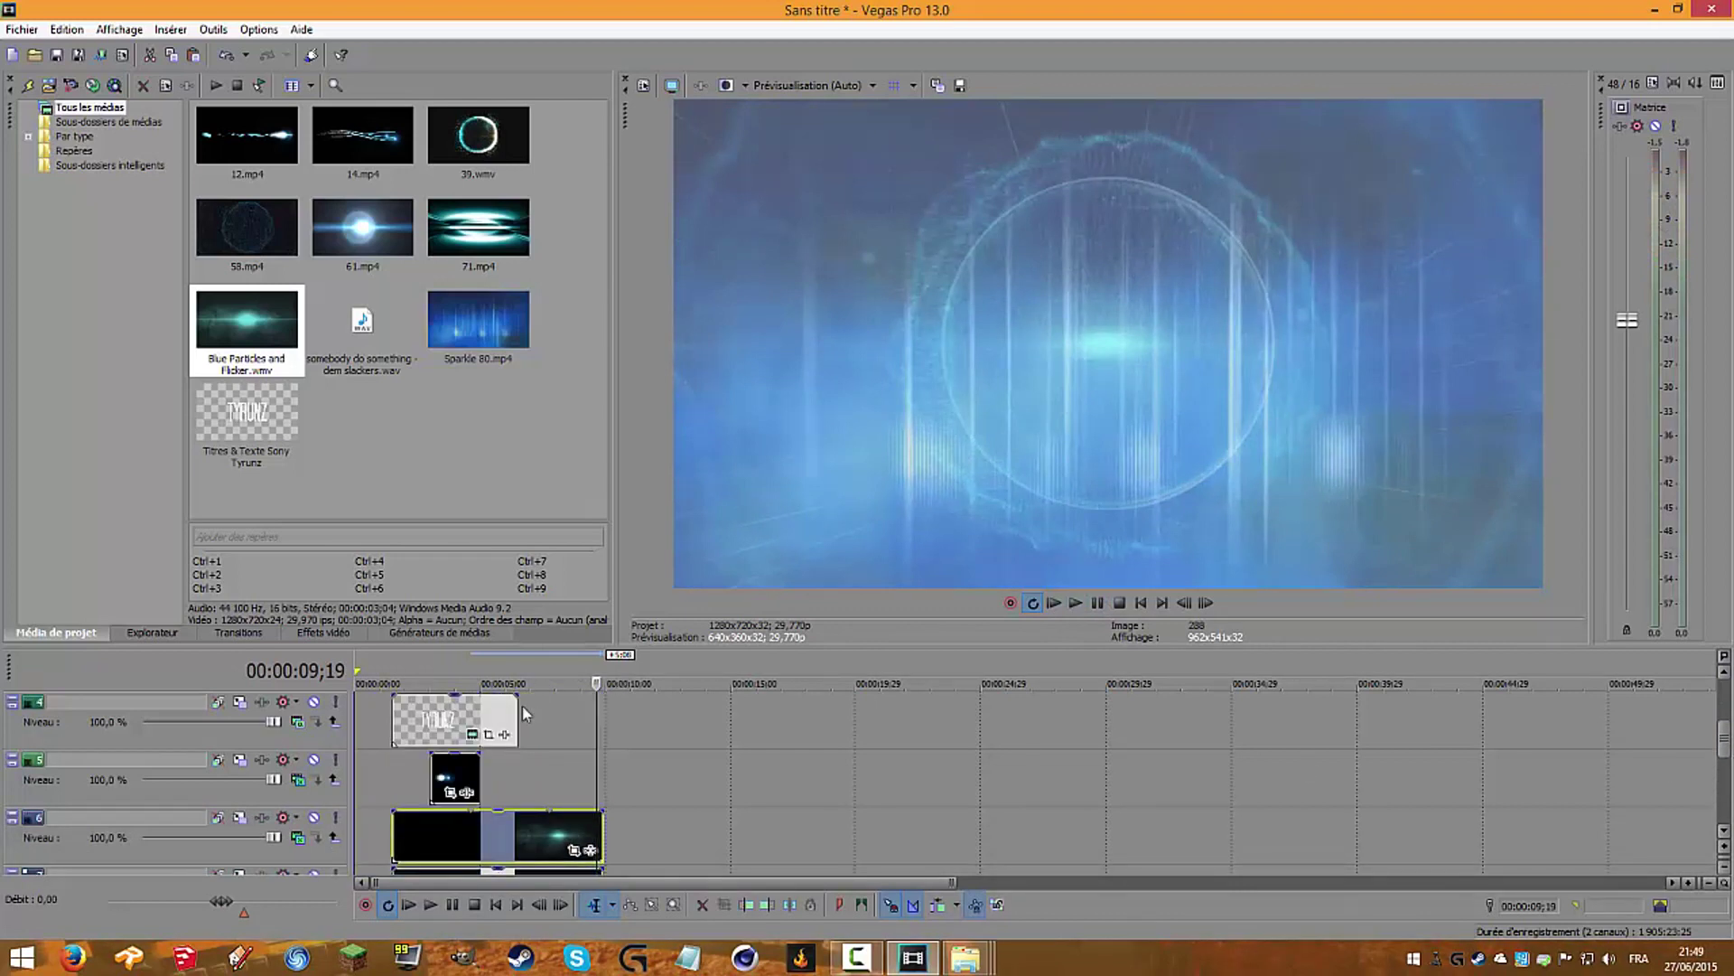
left_click_drag(1724, 757, 1726, 732)
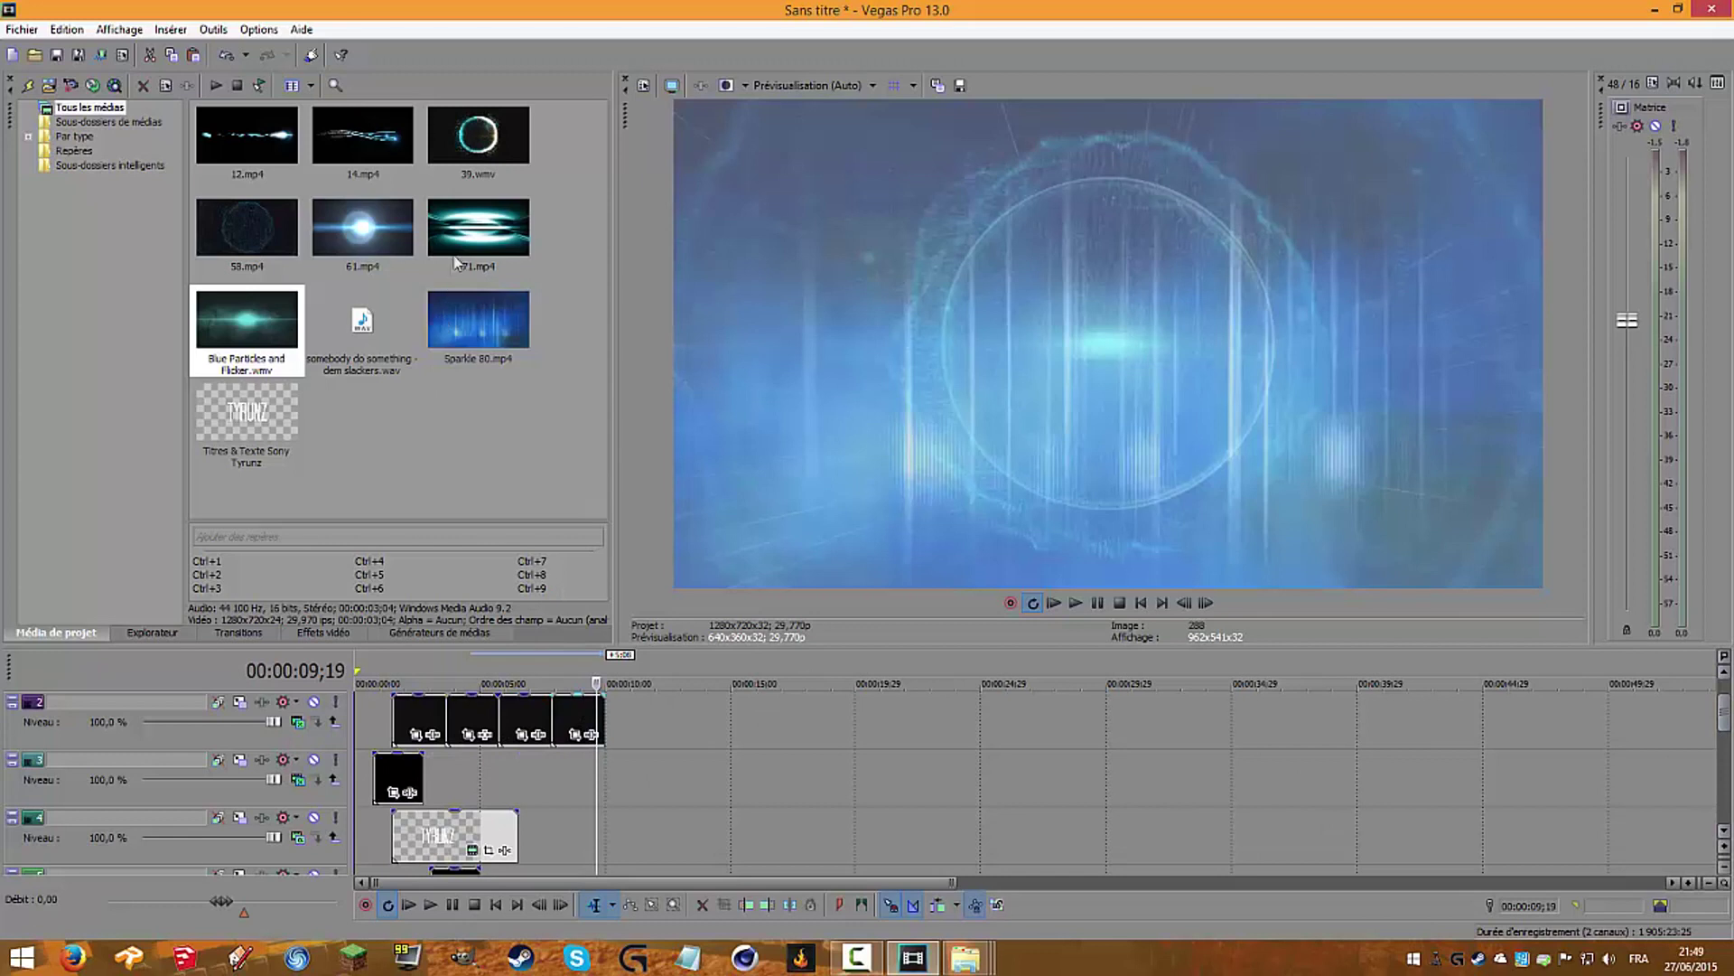
left_click_drag(477, 247, 518, 790)
left_click(343, 853)
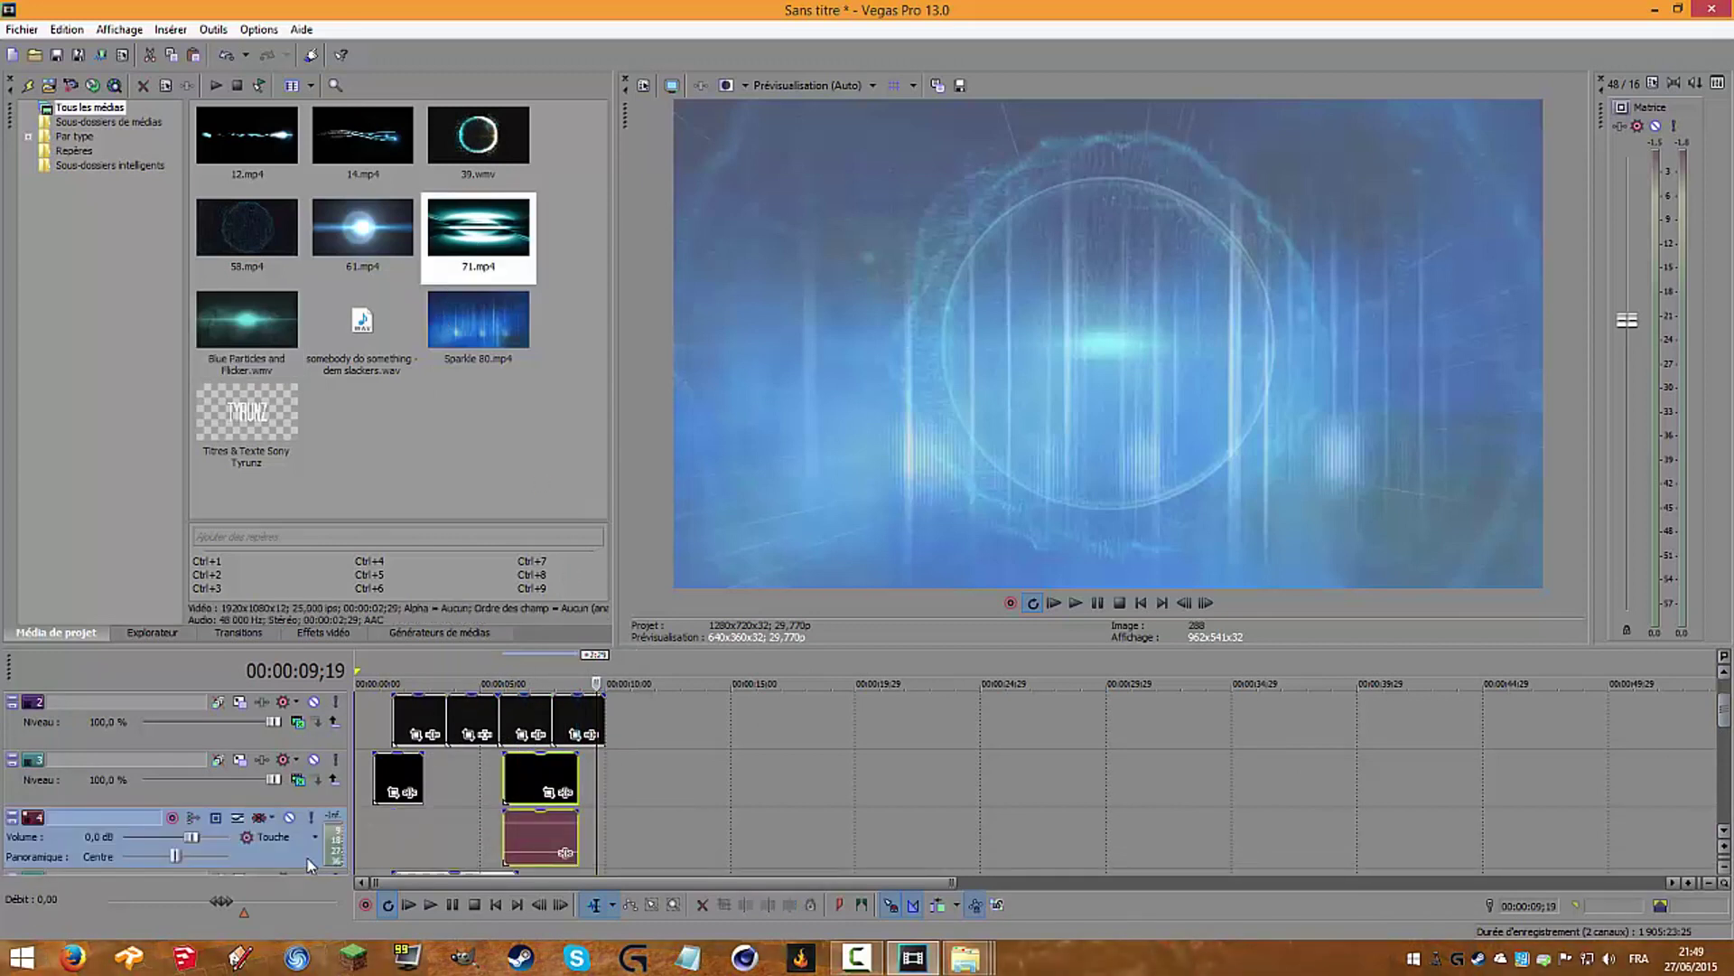
key("Delete")
Step: Play the 71.mp4 section of the intro, and move the clip so it starts exactly at the title's end
left_click(518, 676)
key("space")
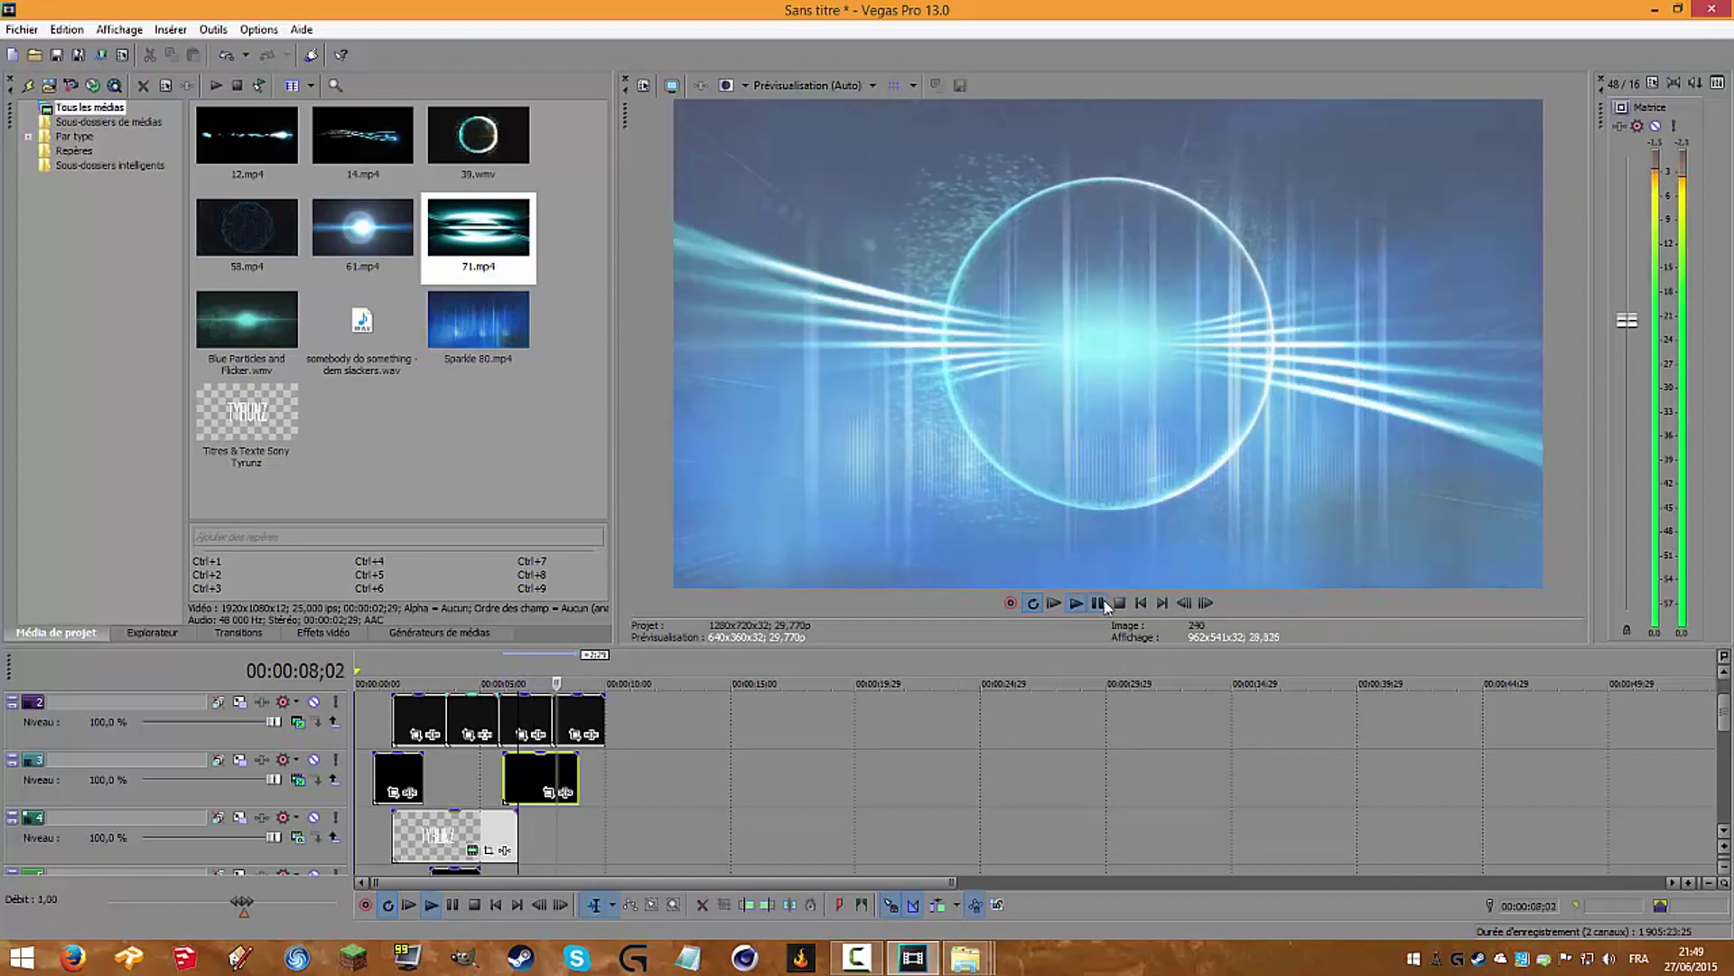
left_click(1098, 603)
scroll(681, 777, "up", 1)
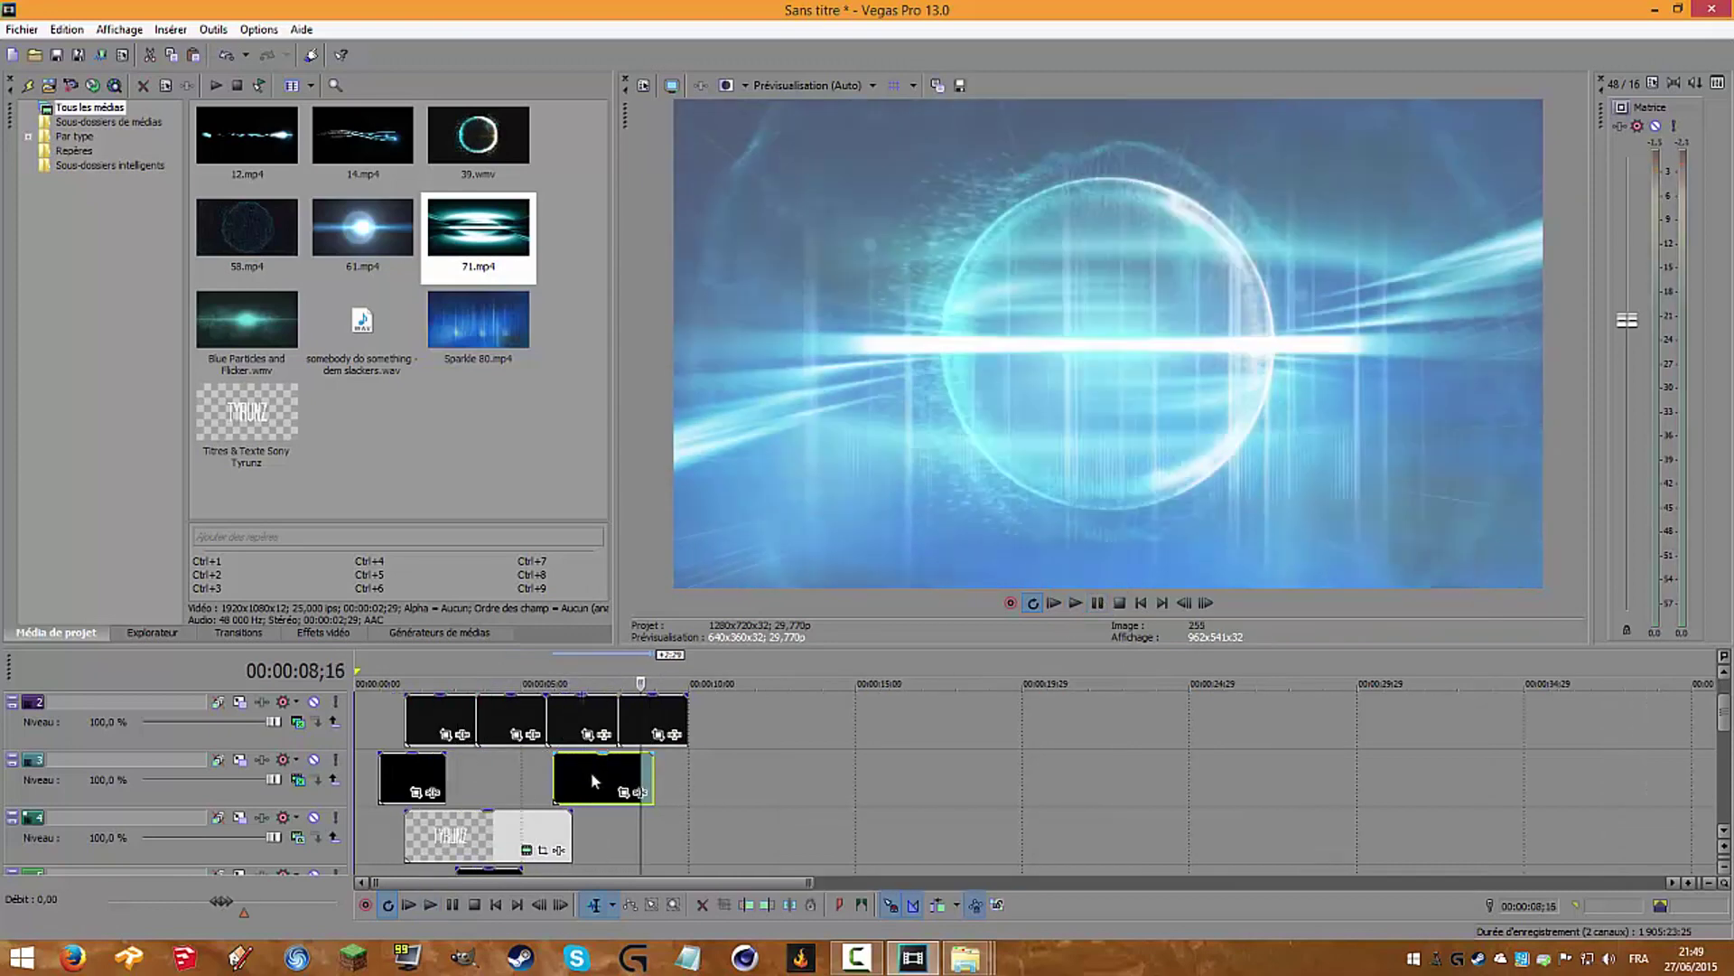
left_click_drag(593, 775, 612, 775)
Step: Locate the peak of the 71.mp4 flash at 00:00:08;27 and extend the Tyrunz title to that point
left_click(1099, 604)
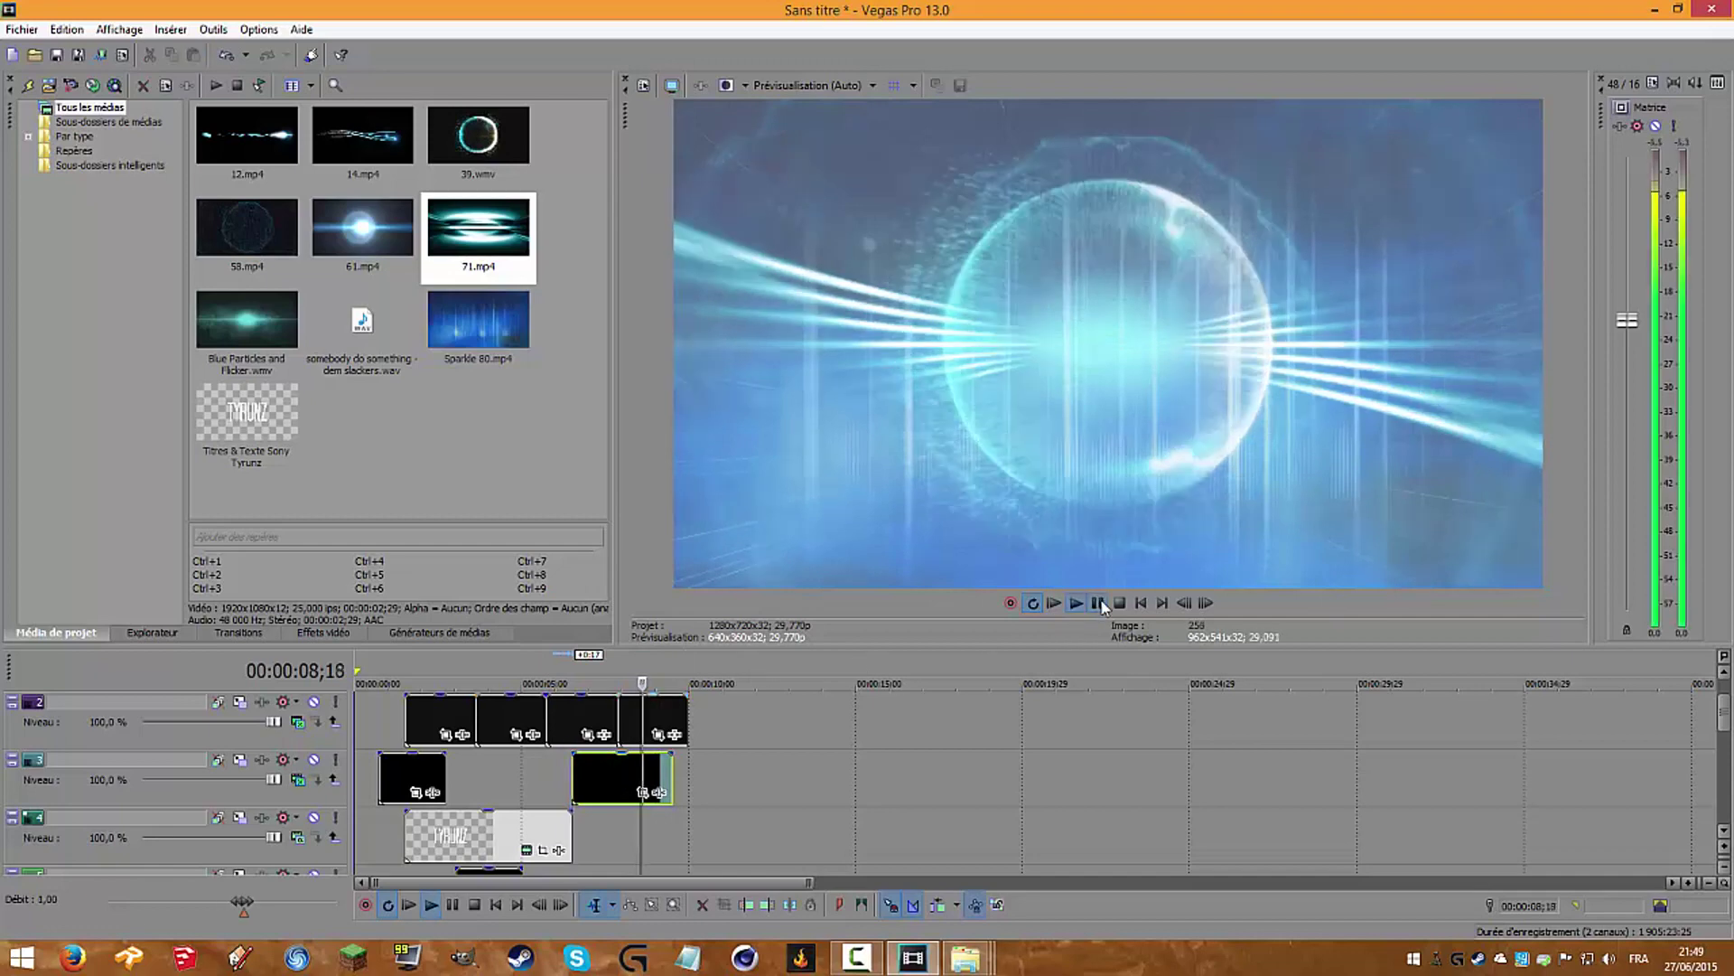
left_click(1100, 607)
left_click(652, 658)
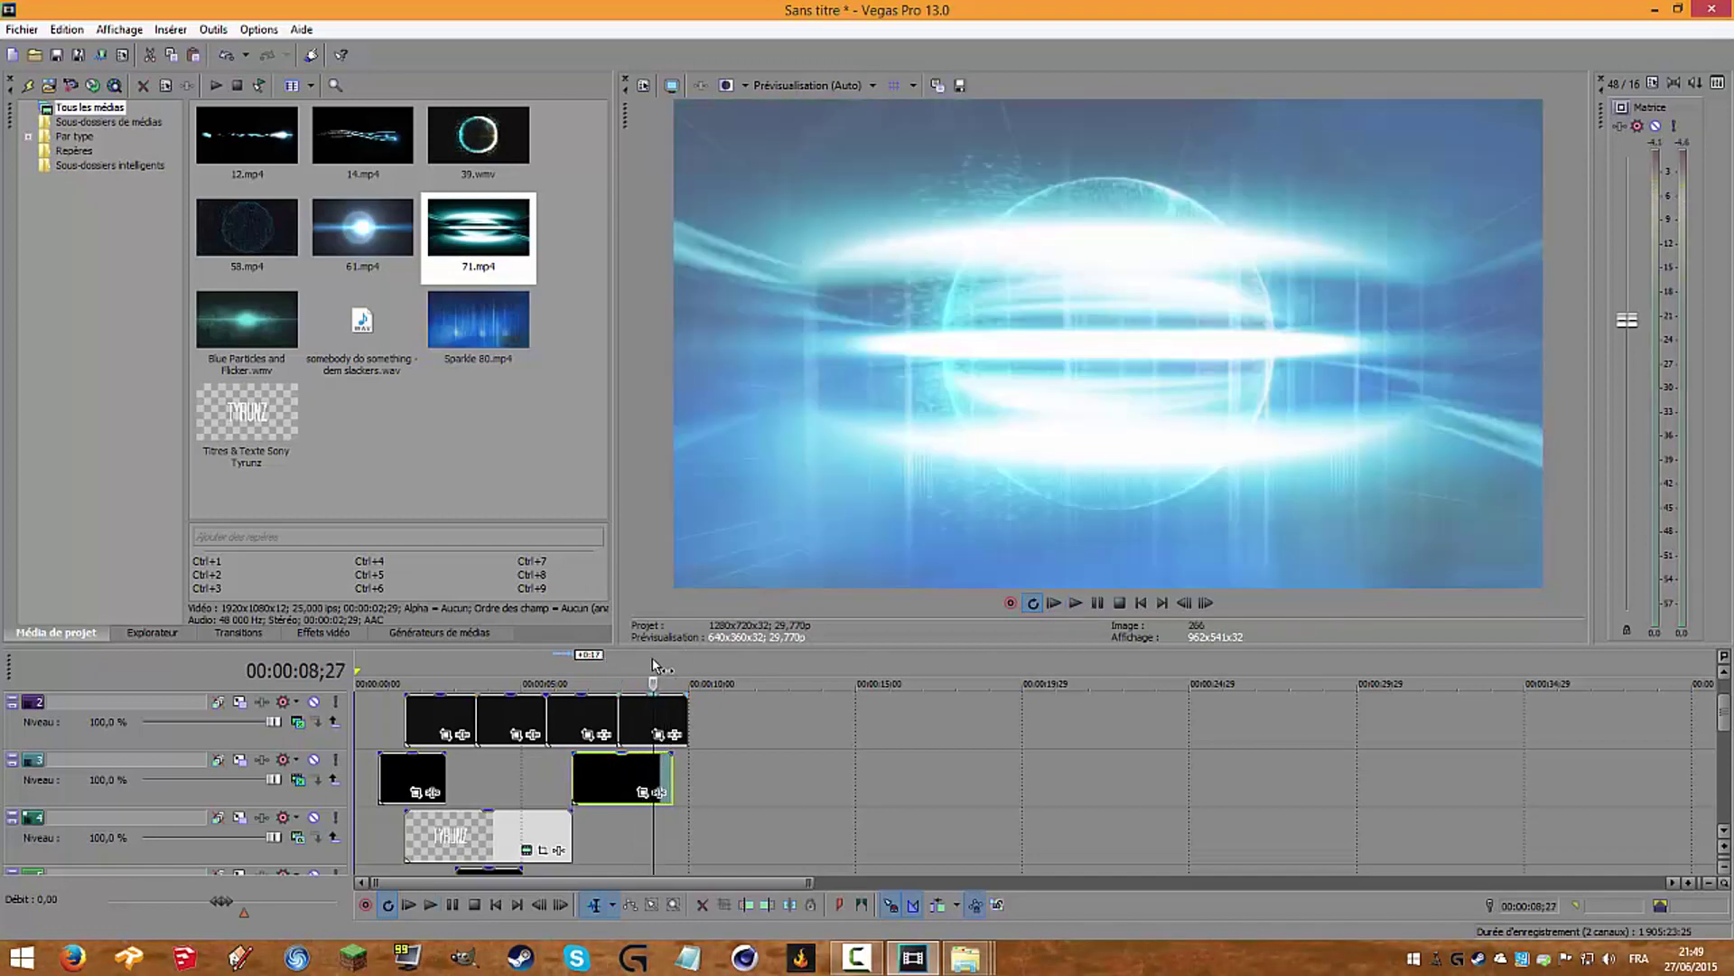
scroll(745, 746, "up", 3)
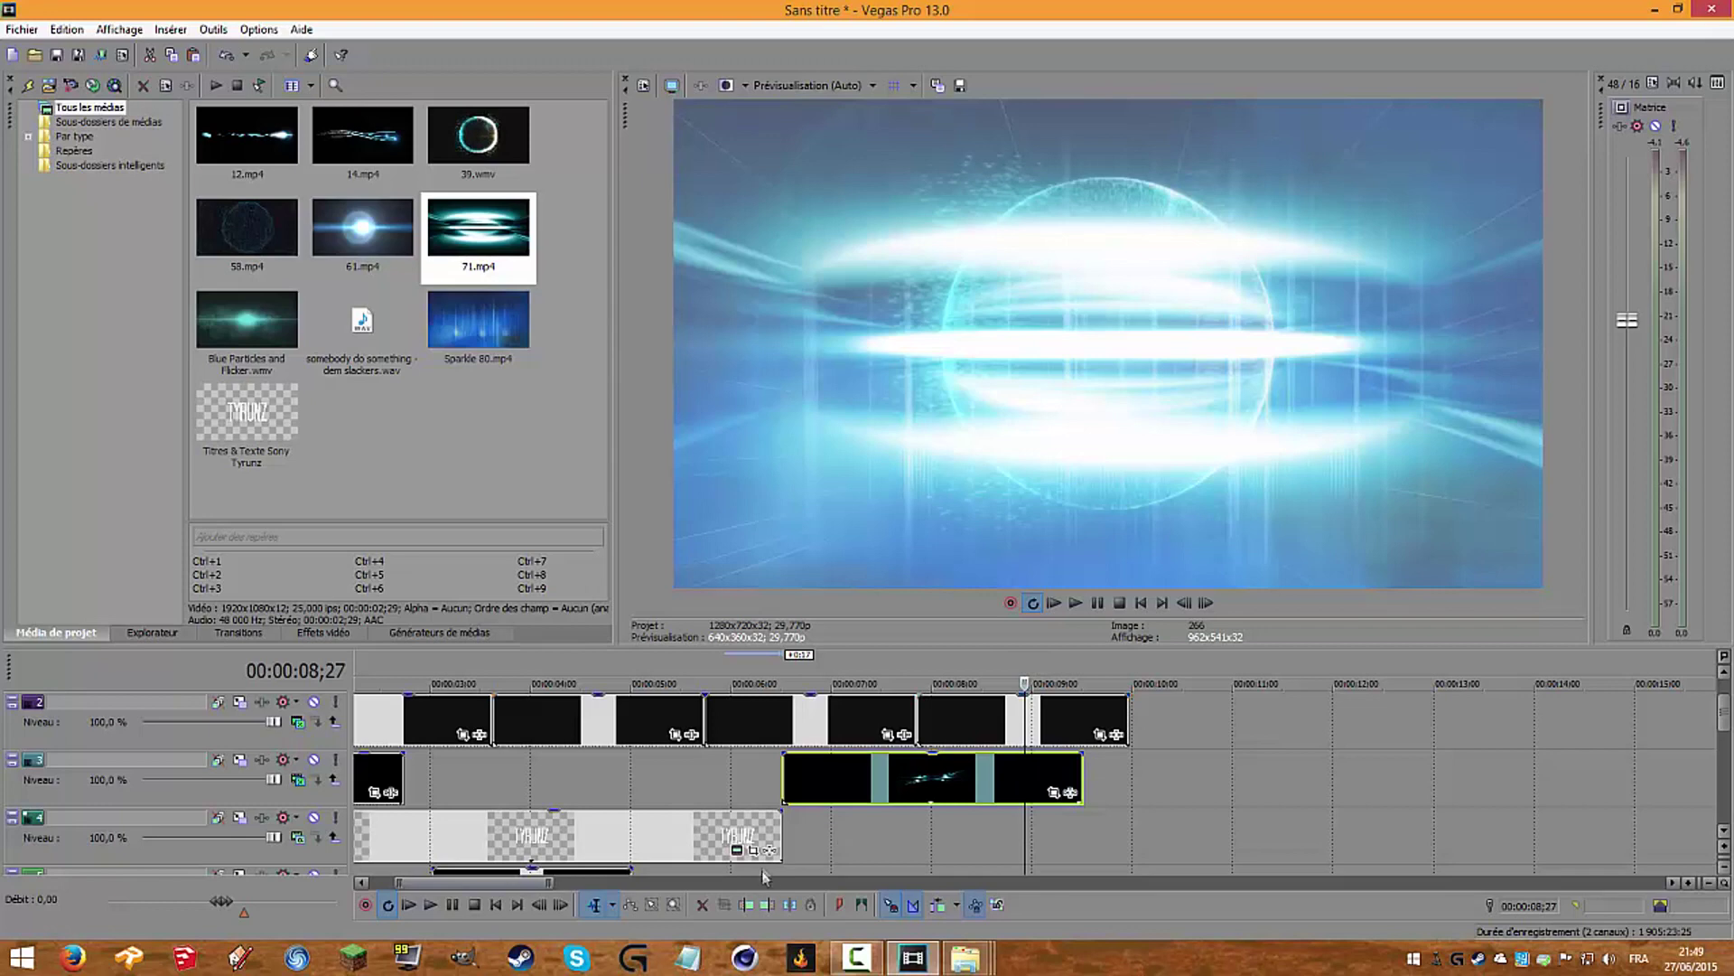
left_click_drag(783, 833, 1026, 836)
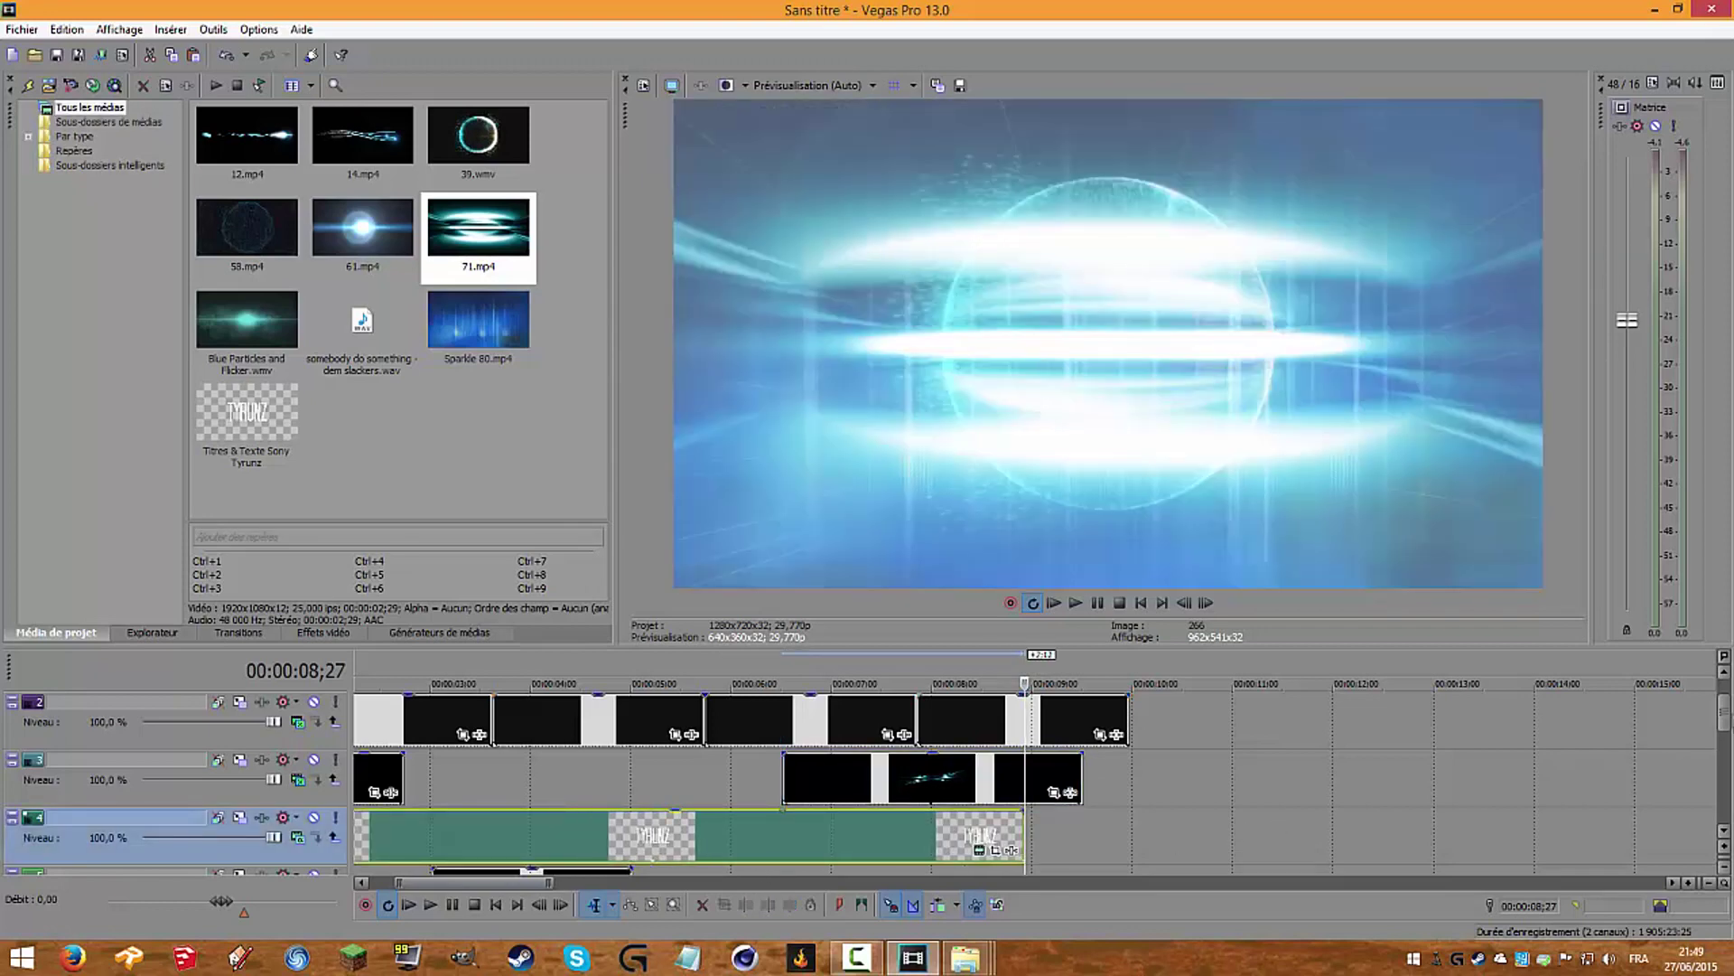
Step: Trim the ends of the Blue Particles and Flicker.wmv and 39.wmv clips back to 00:00:08;27
left_click_drag(1715, 716, 1719, 764)
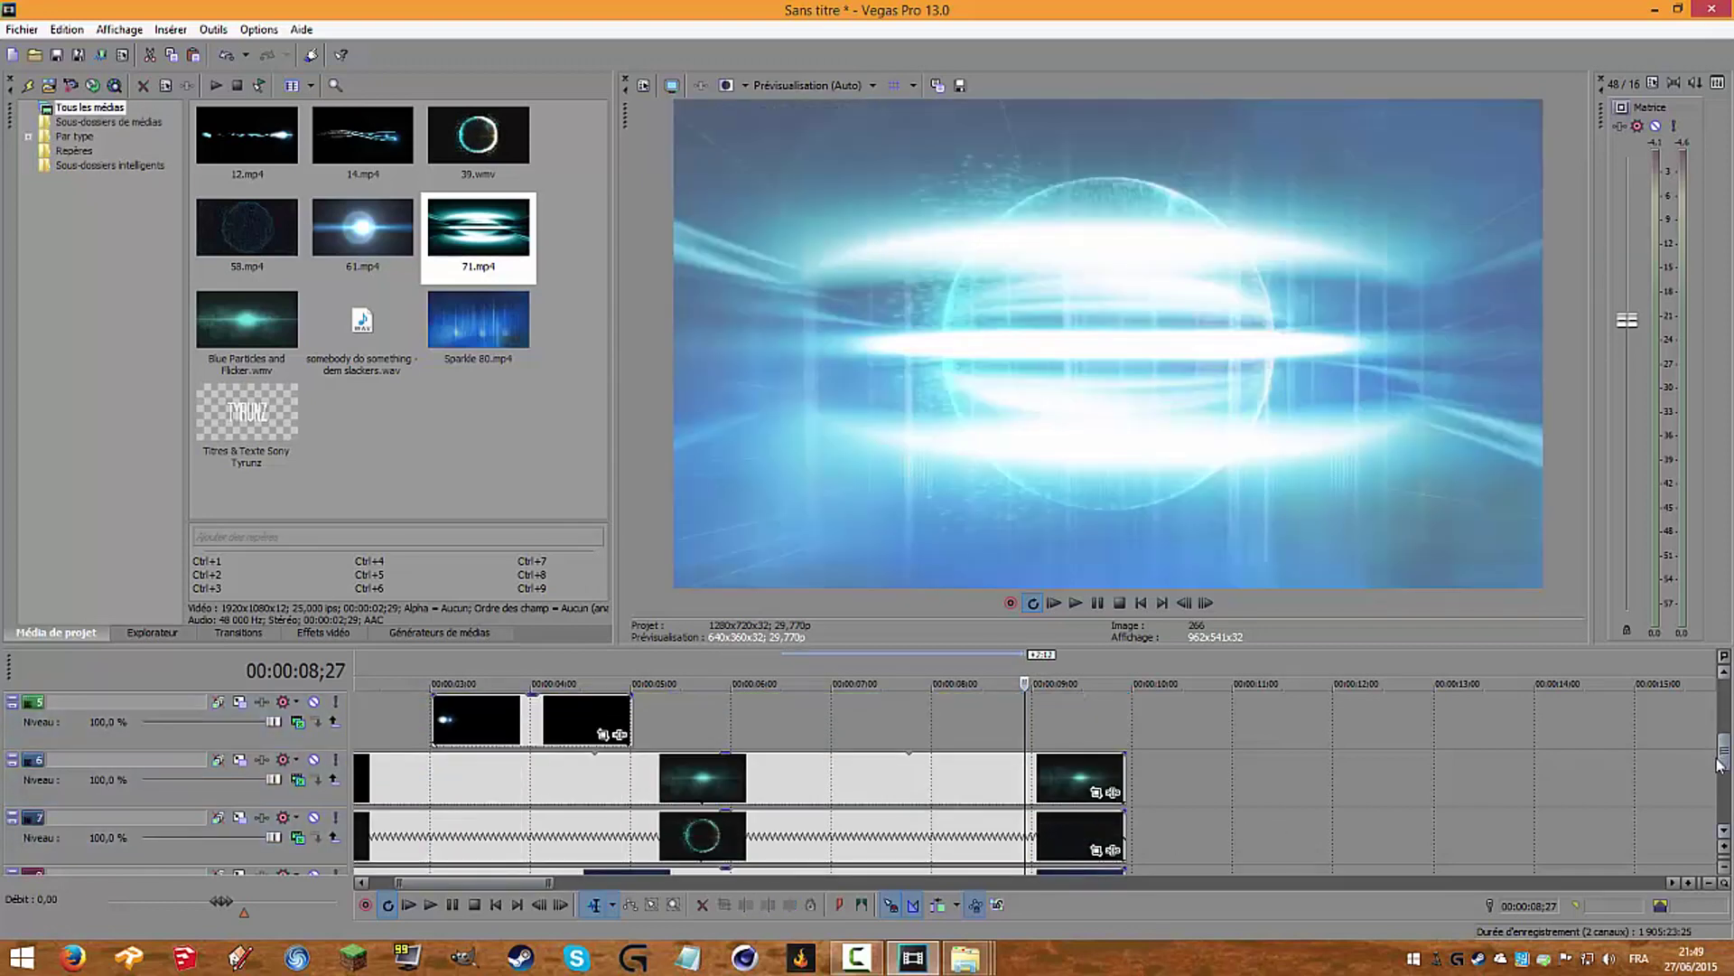
left_click_drag(1123, 769, 1023, 771)
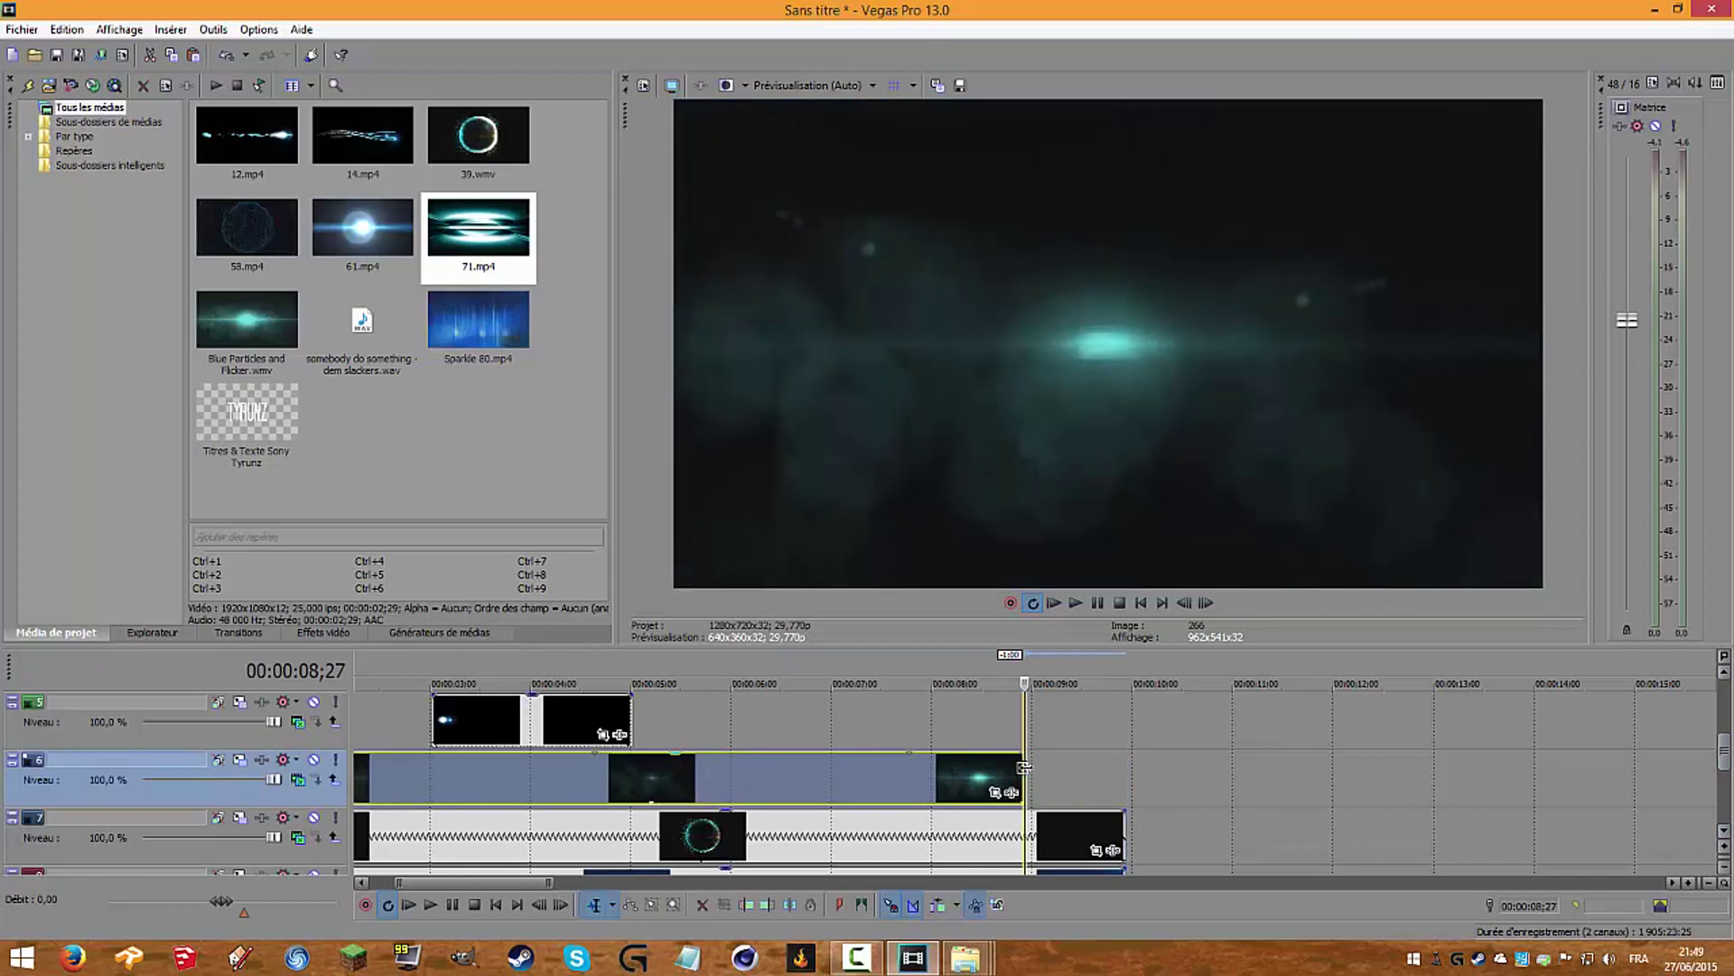
left_click(1107, 819)
left_click_drag(1123, 826, 1023, 826)
Step: Add a fade-out to the Sparkle 80.mp4 background clip, running from about 00:00:09 to its end
left_click_drag(1725, 759, 1726, 797)
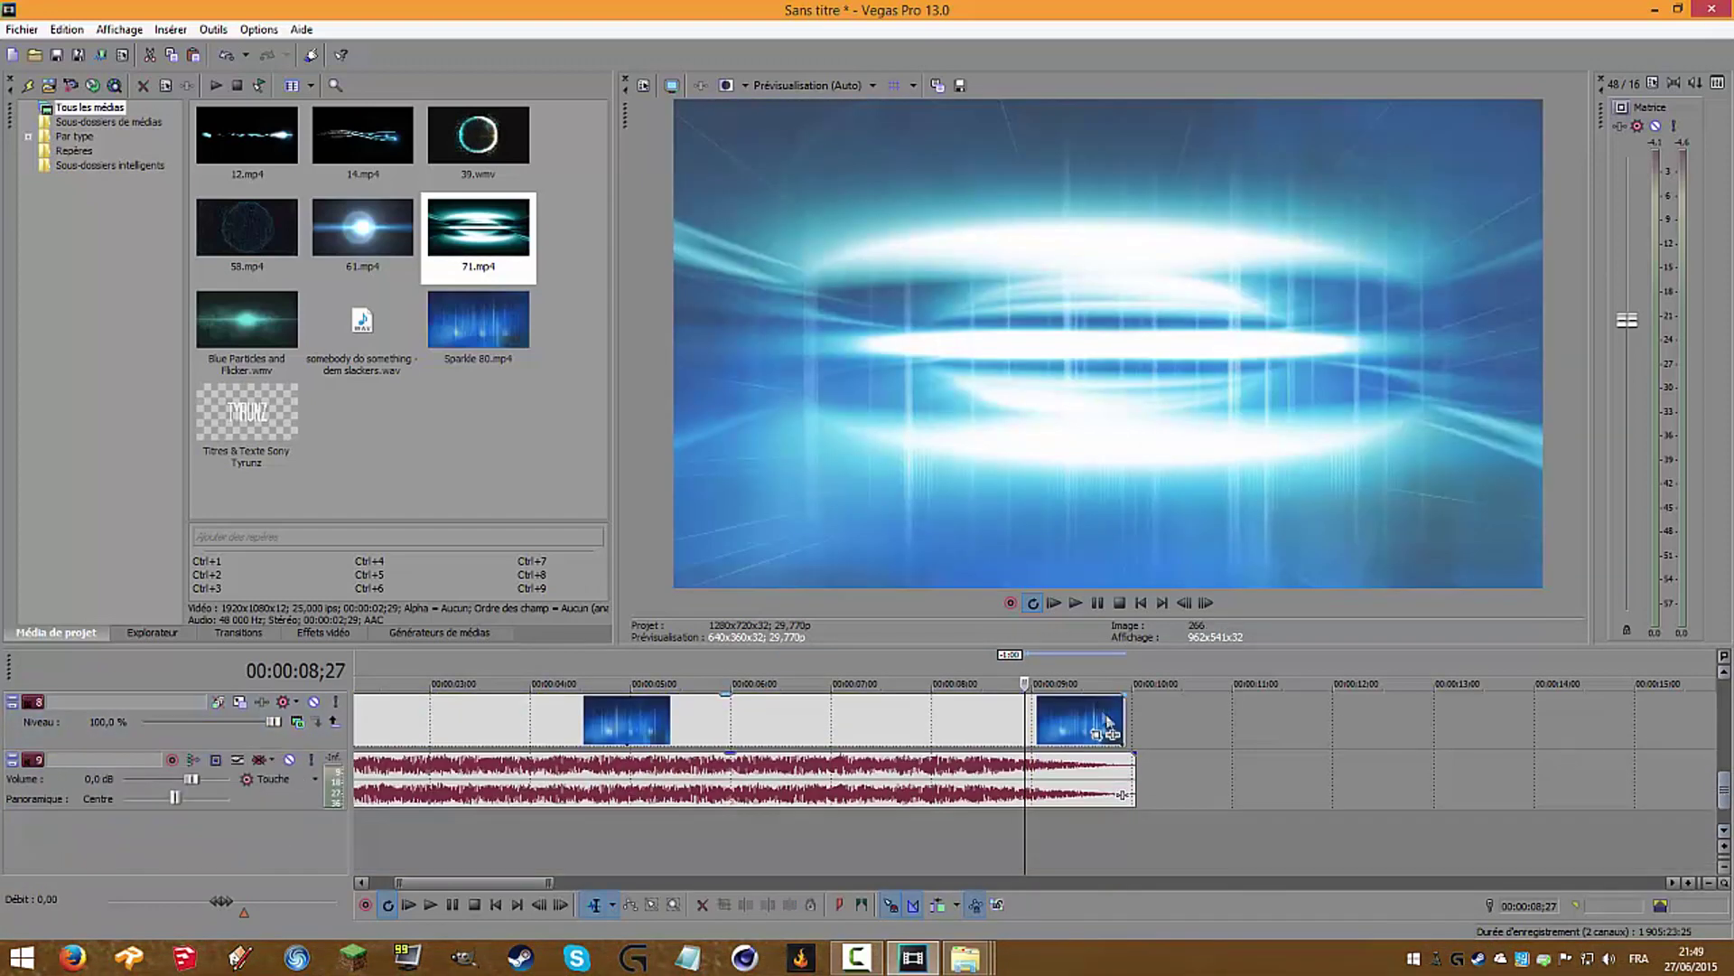
left_click_drag(1126, 692, 1039, 694)
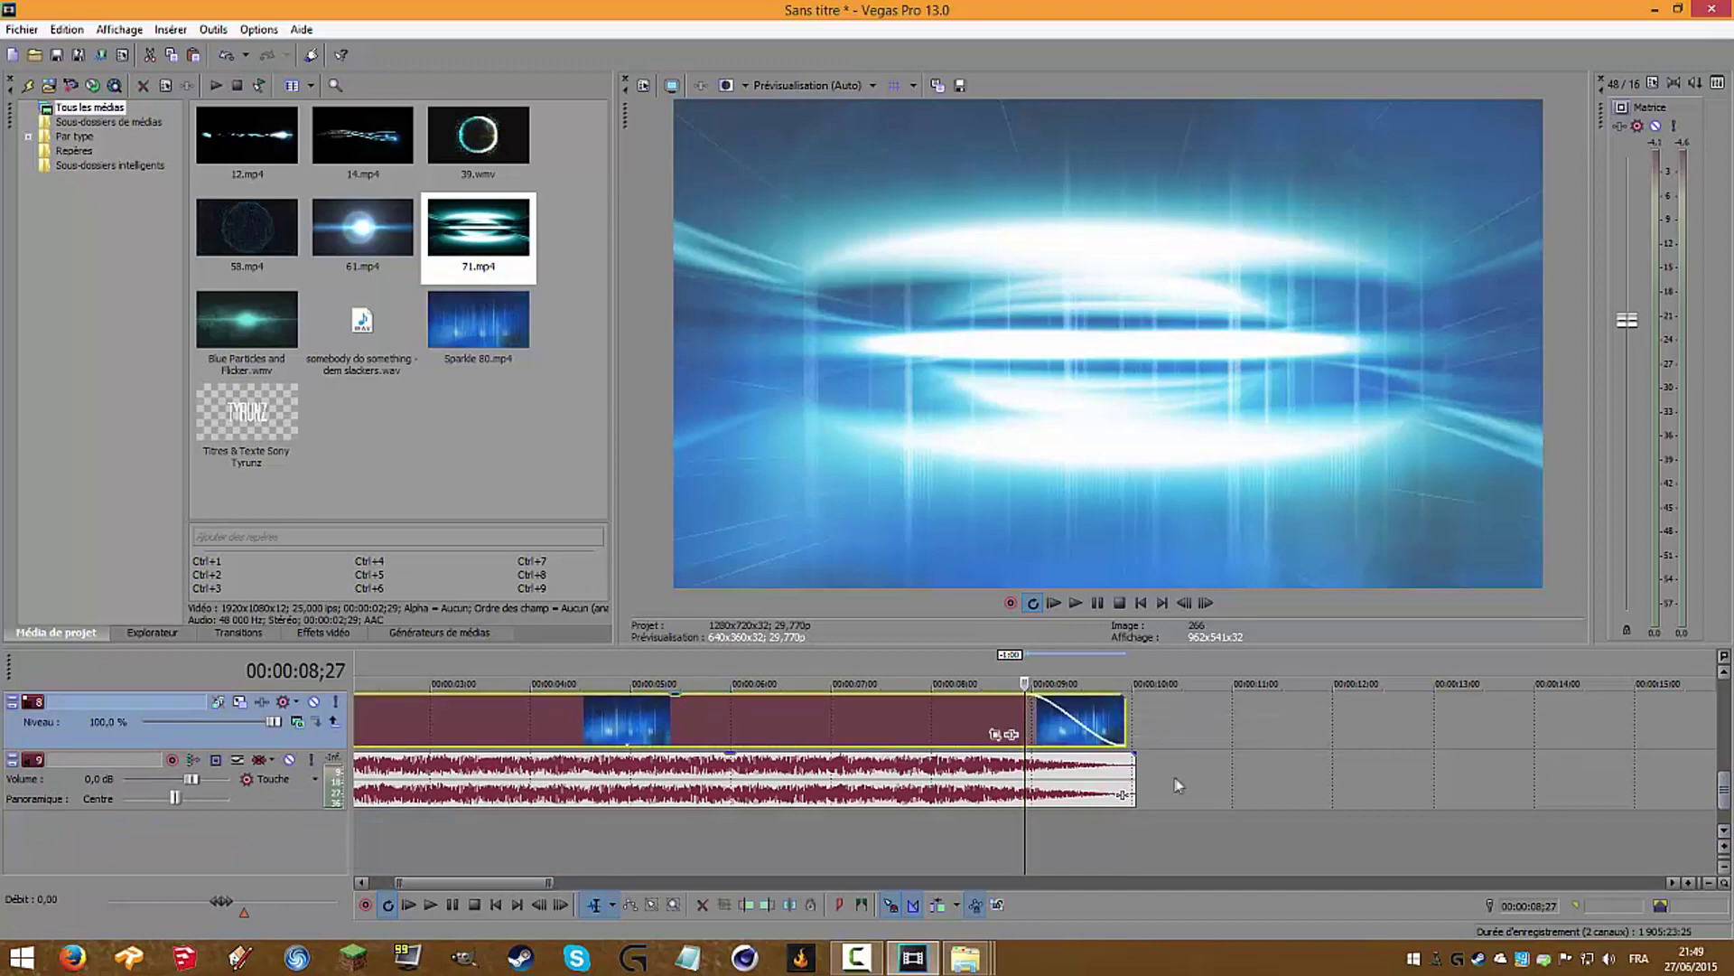
Step: Delete the last clip on track 1 and shorten the clips on track 2 to end at 00:00:08;27
left_click_drag(1723, 782, 1715, 657)
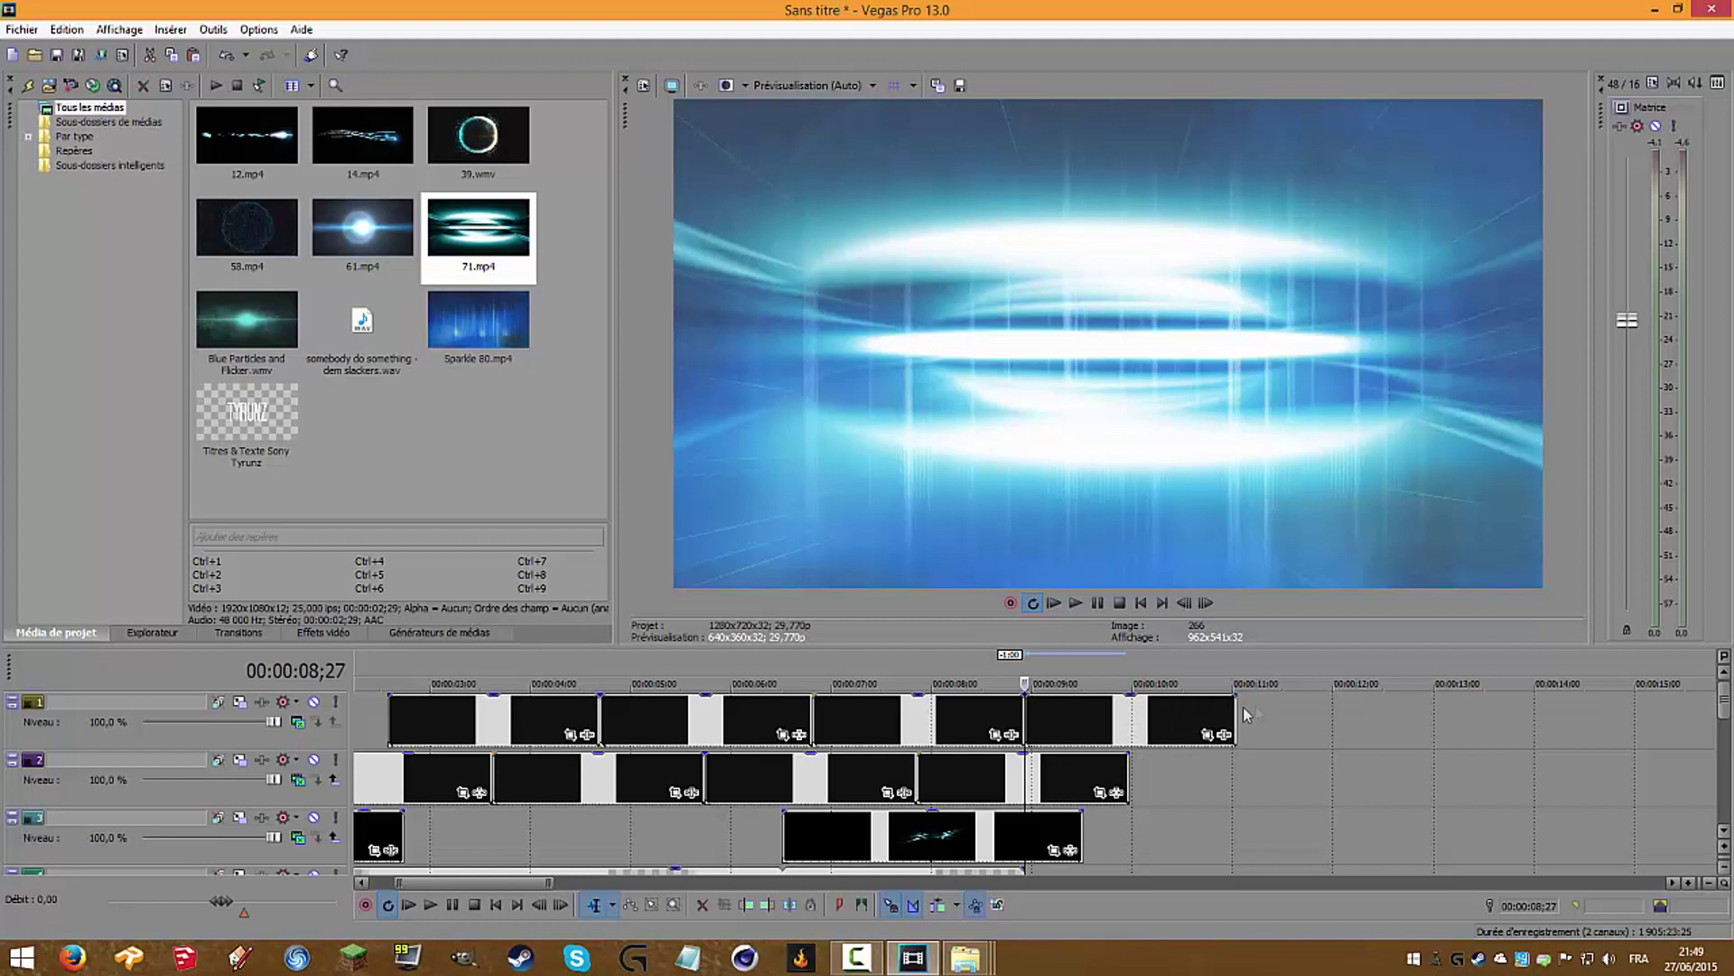
left_click(1173, 727)
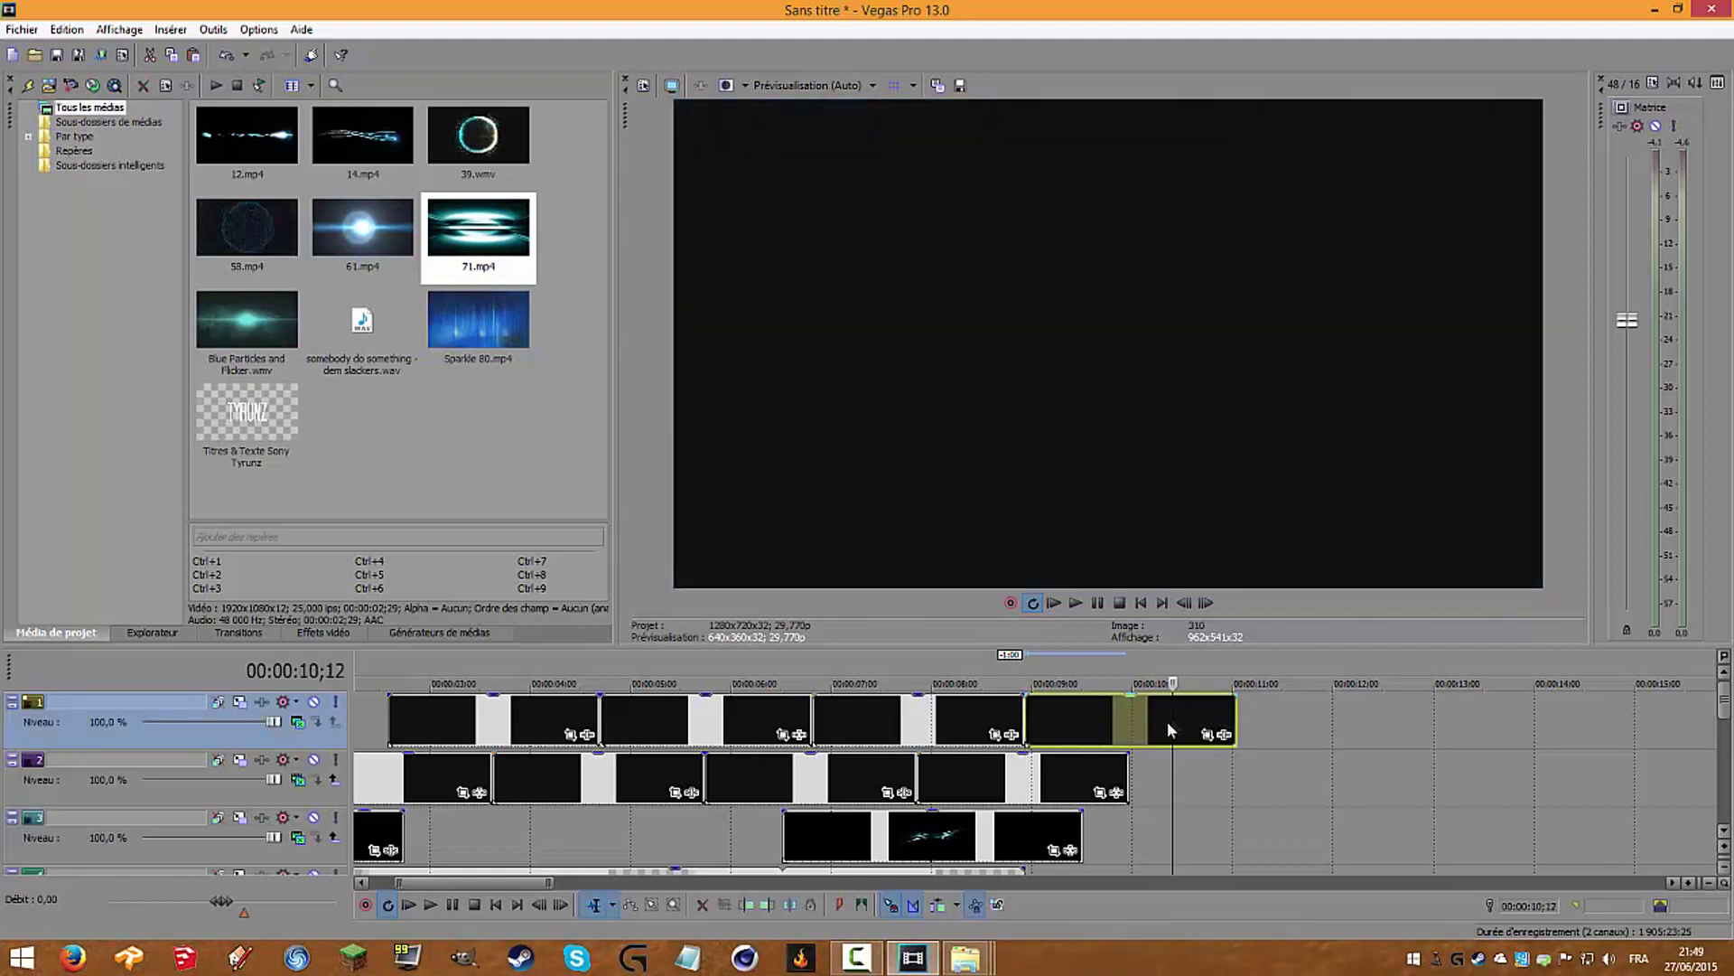
key("Delete")
left_click_drag(1127, 768, 1023, 779)
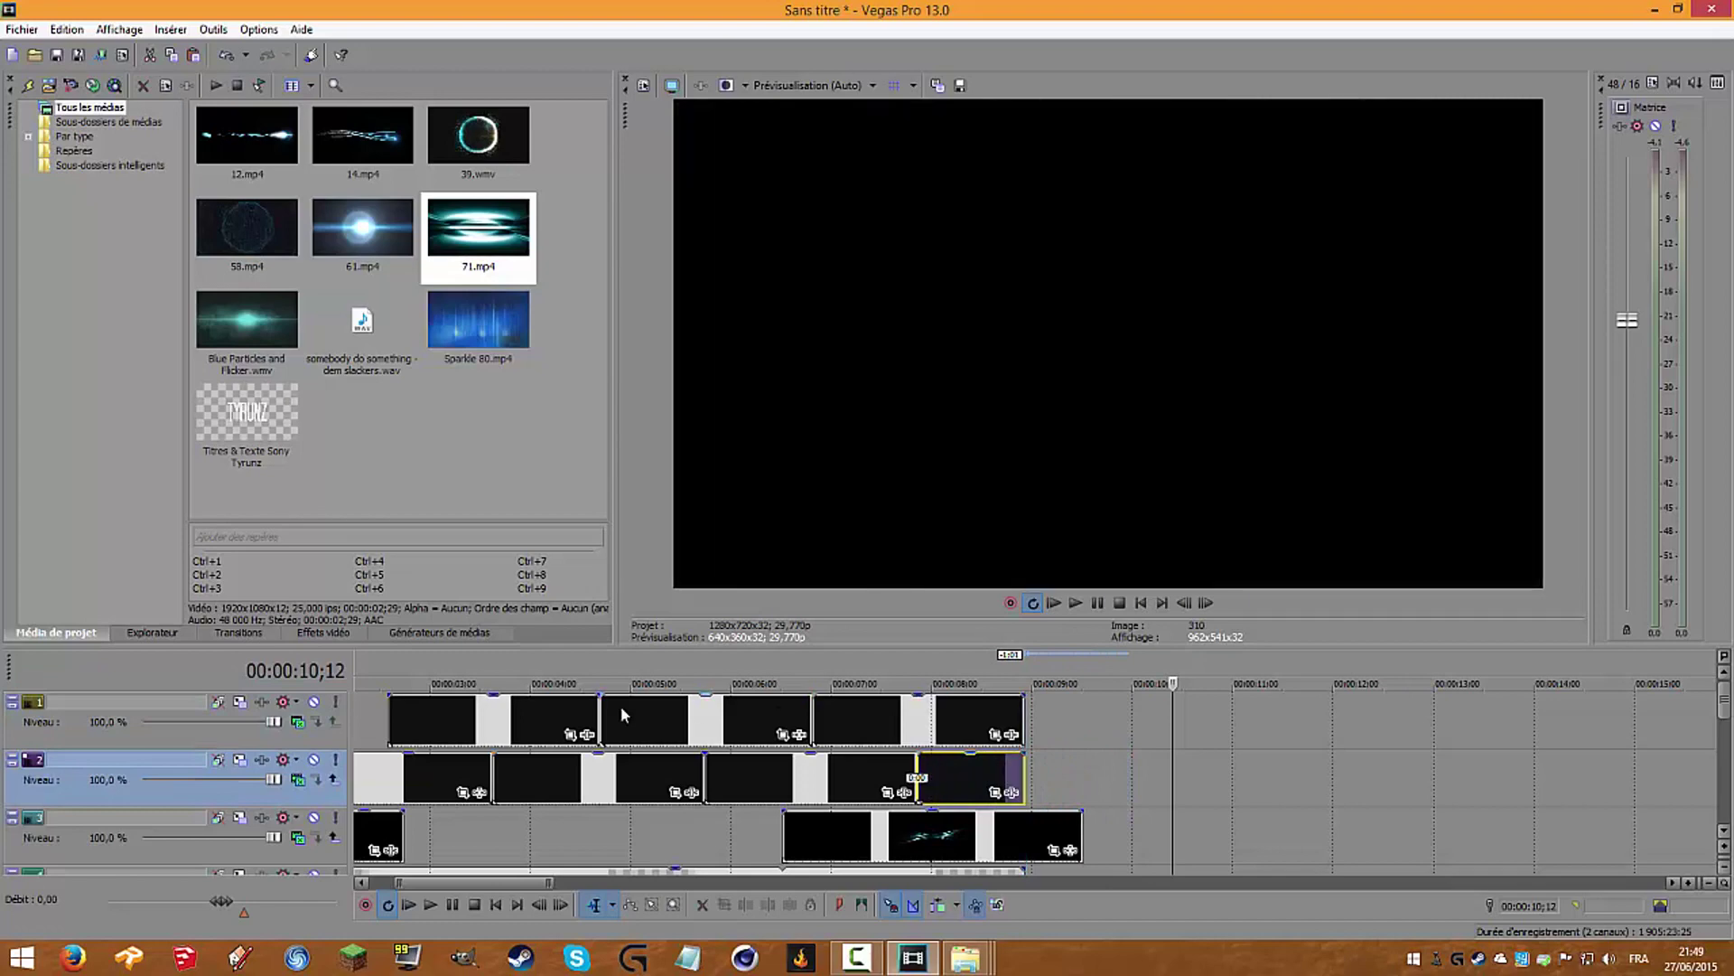
Step: Set the loop region from the start of the timeline to 00:00:10;00
scroll(442, 858, "up", 10)
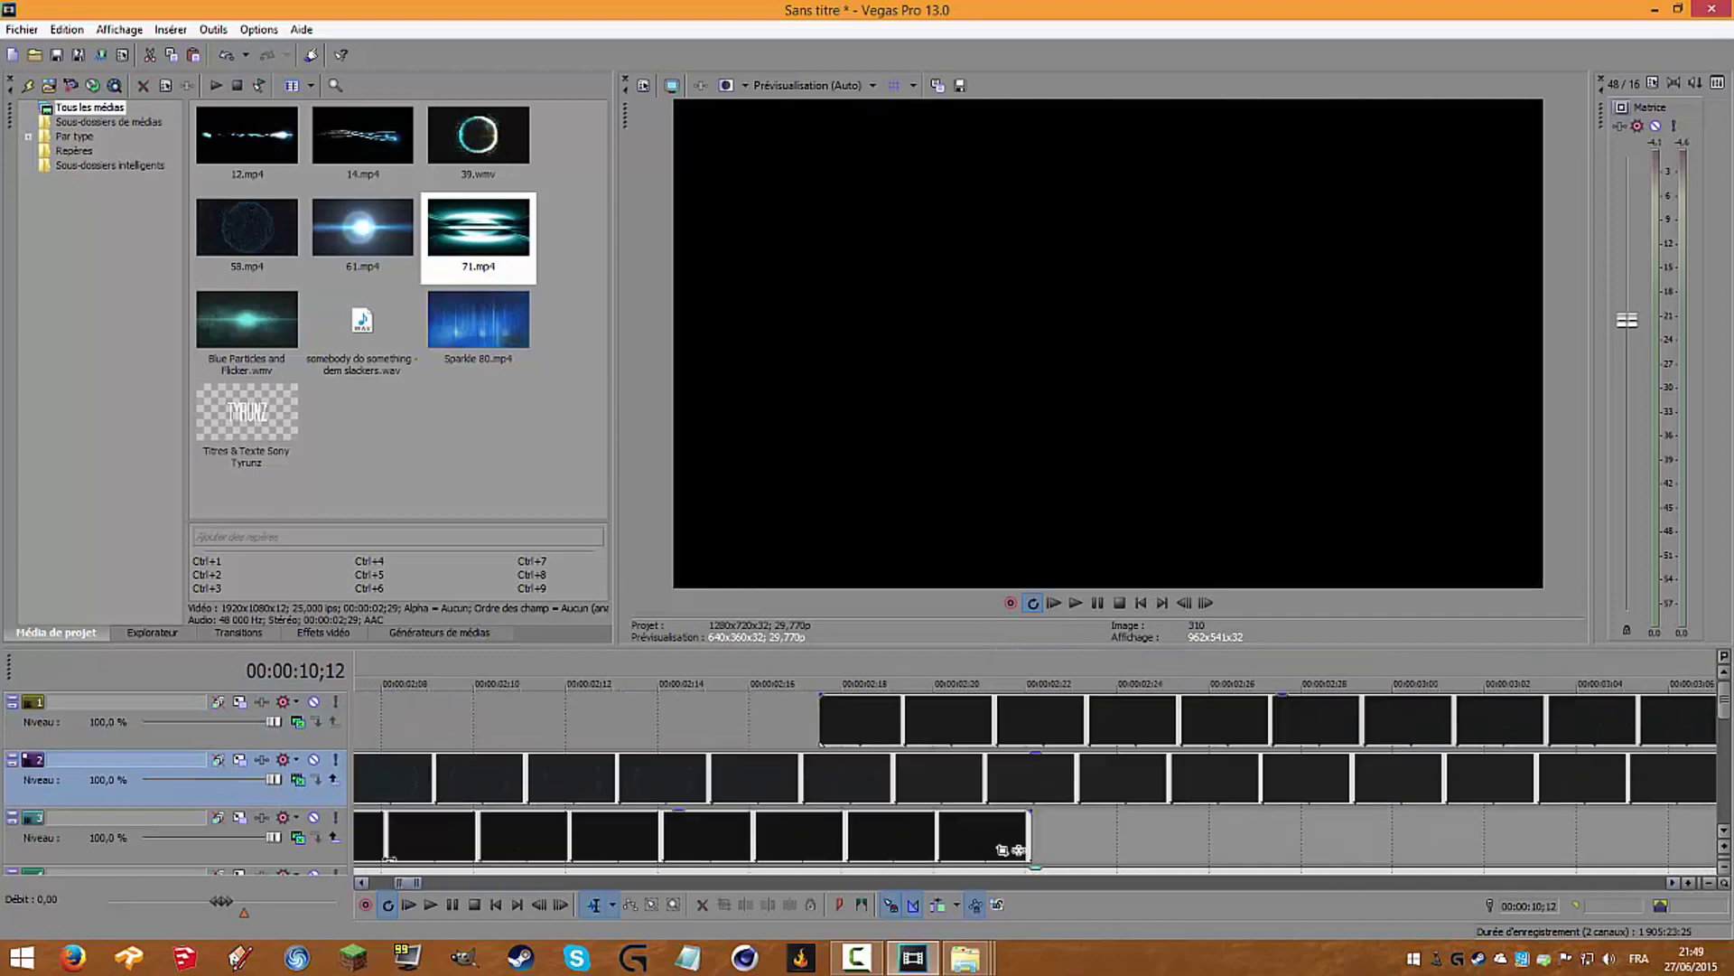
scroll(443, 858, "down", 6)
left_click(538, 670)
scroll(544, 661, "down", 3)
left_click_drag(358, 671, 480, 671)
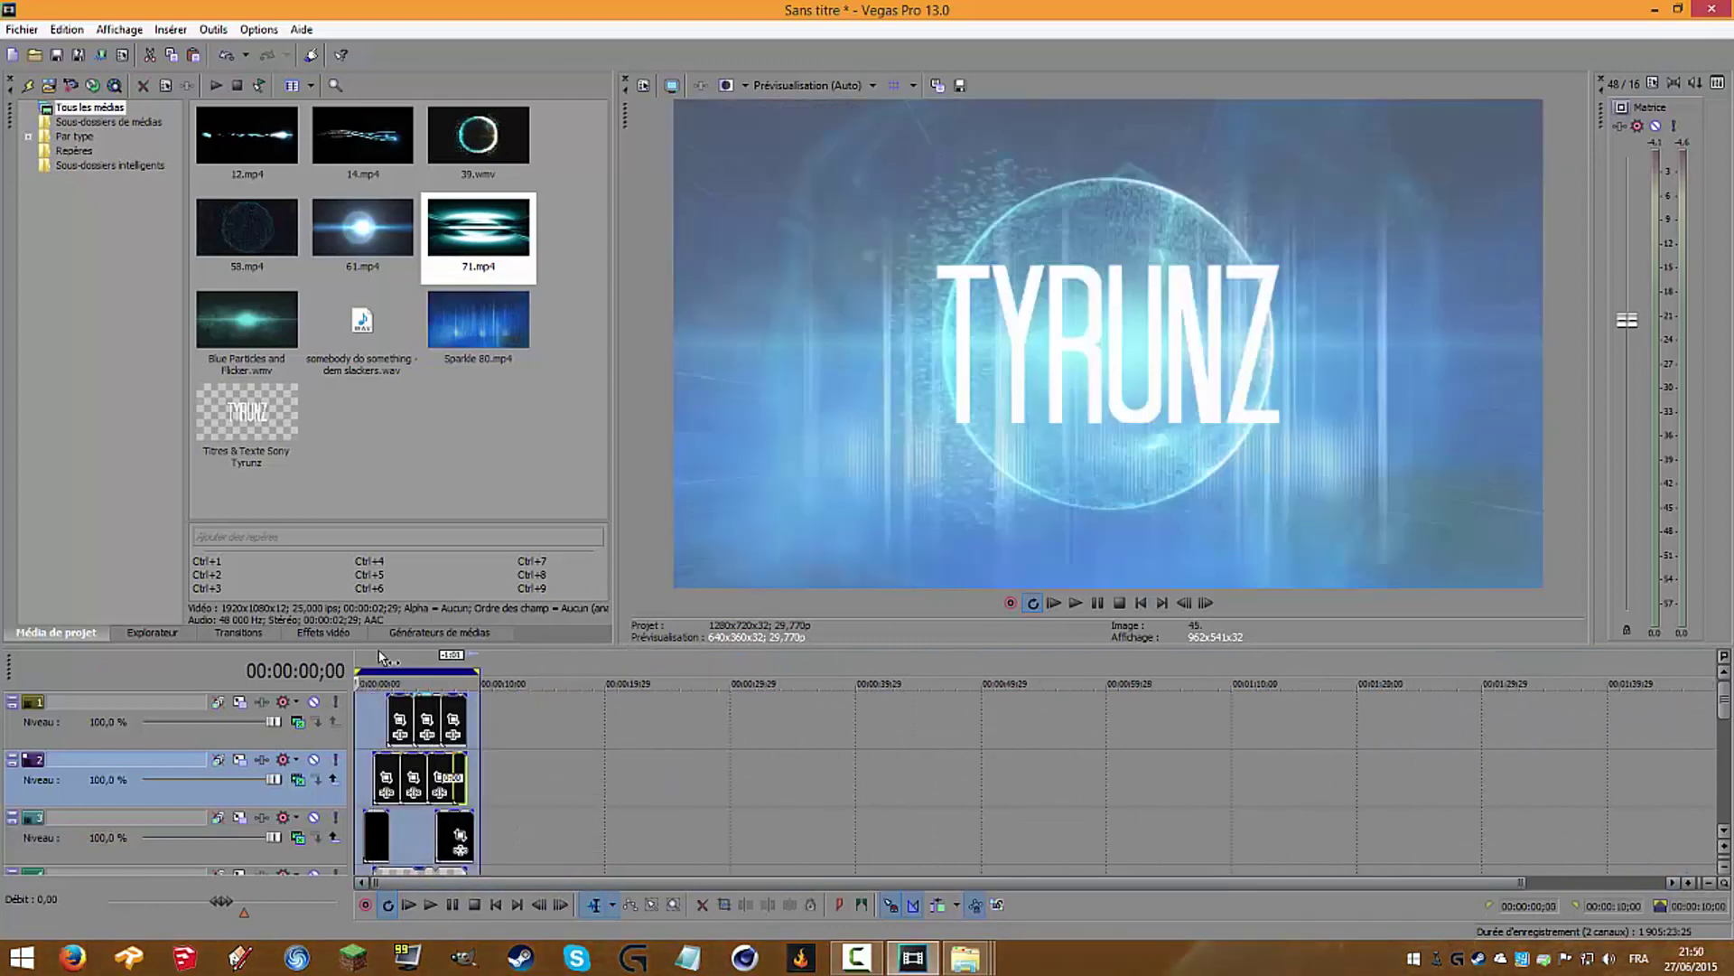
Step: Play the whole intro from the start to check the finished composition
left_click(1101, 606)
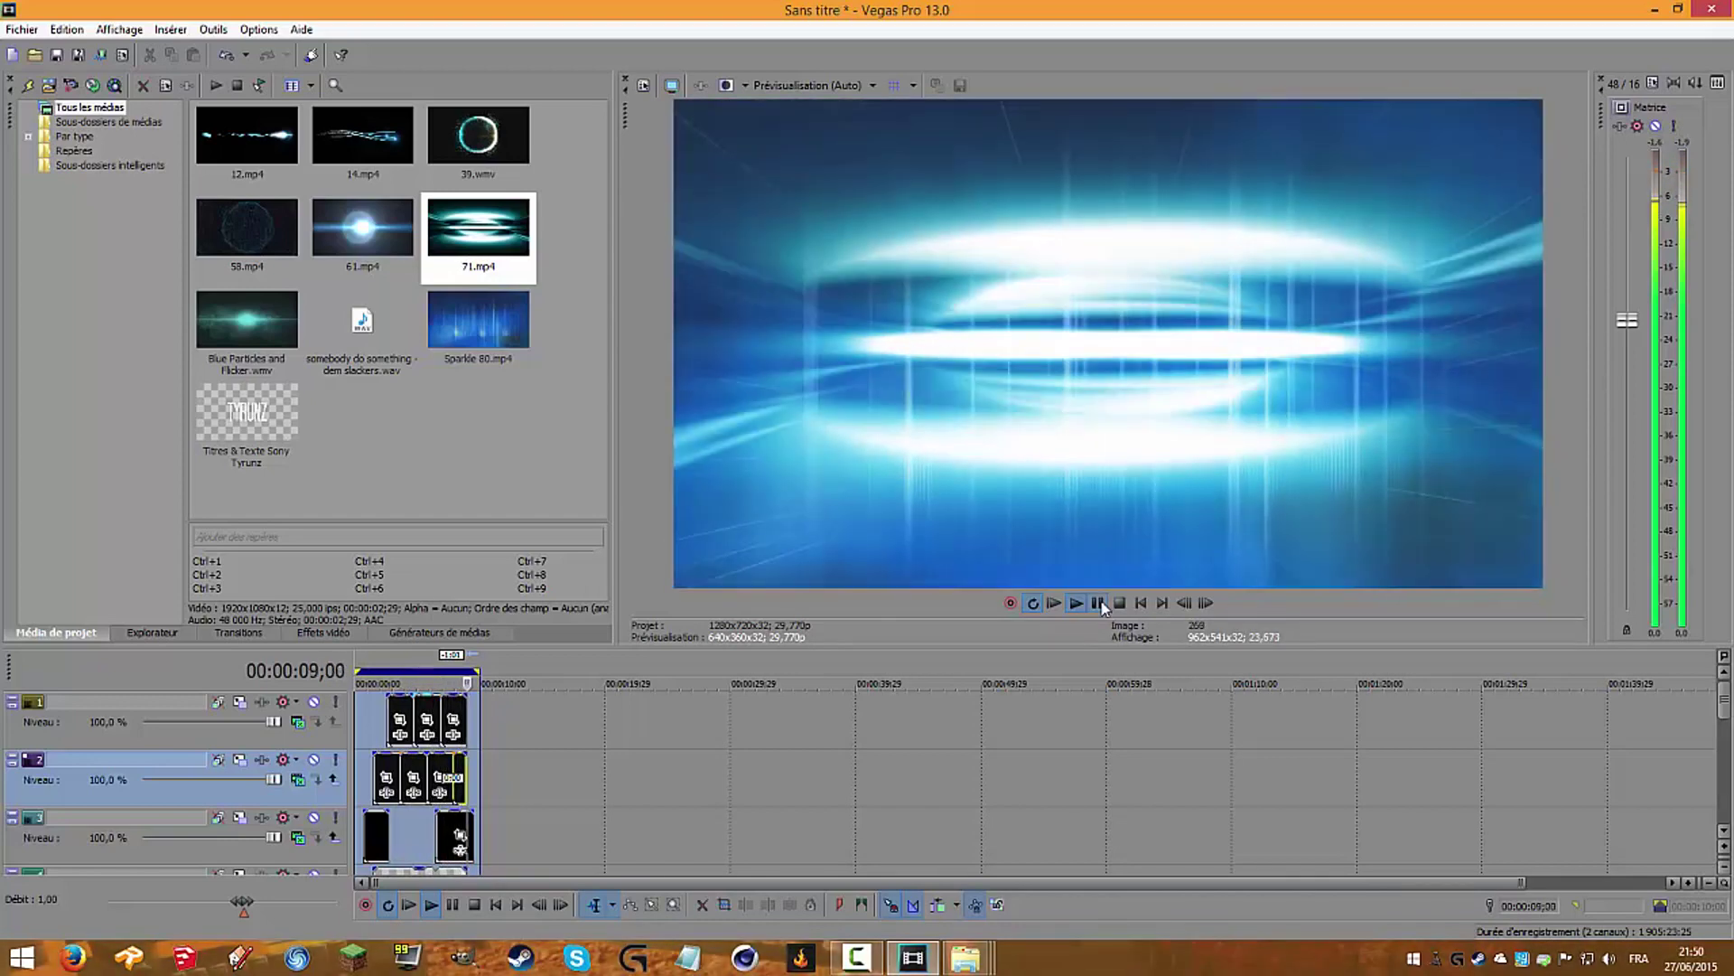
left_click(1098, 603)
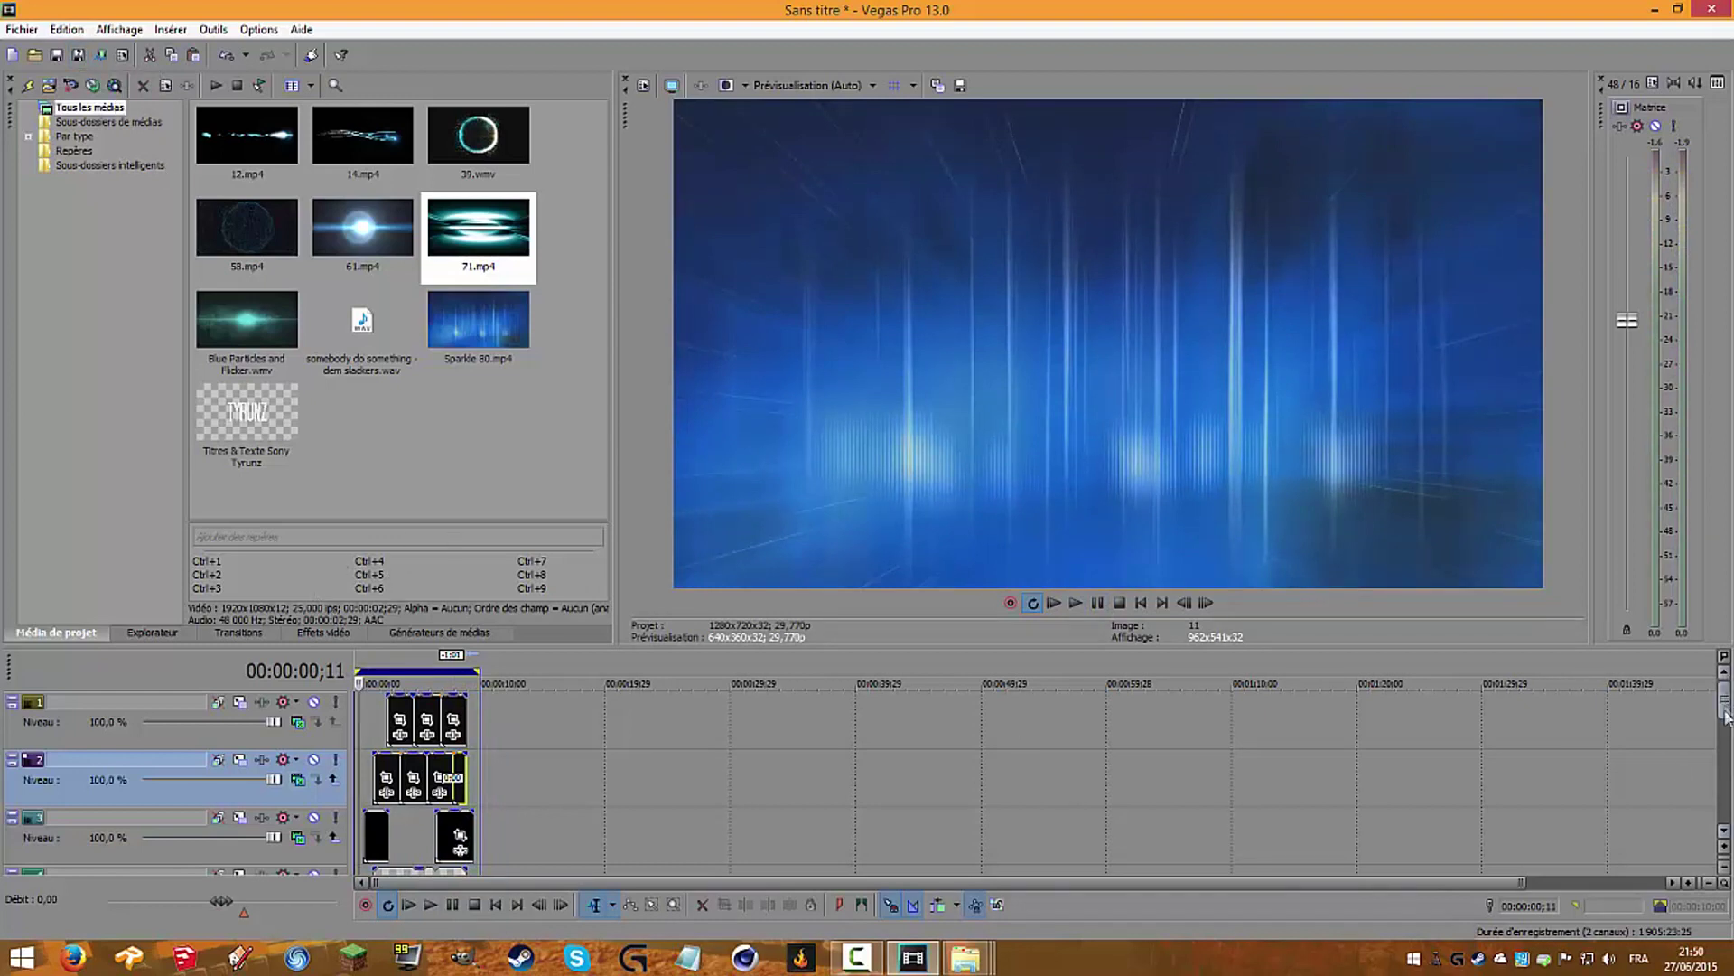
Step: Render the project as Sans titre.mp4 in the test intros folder with the Sony AVC/MVC template "export youtube 1080 p"
scroll(1725, 711, "down", 2)
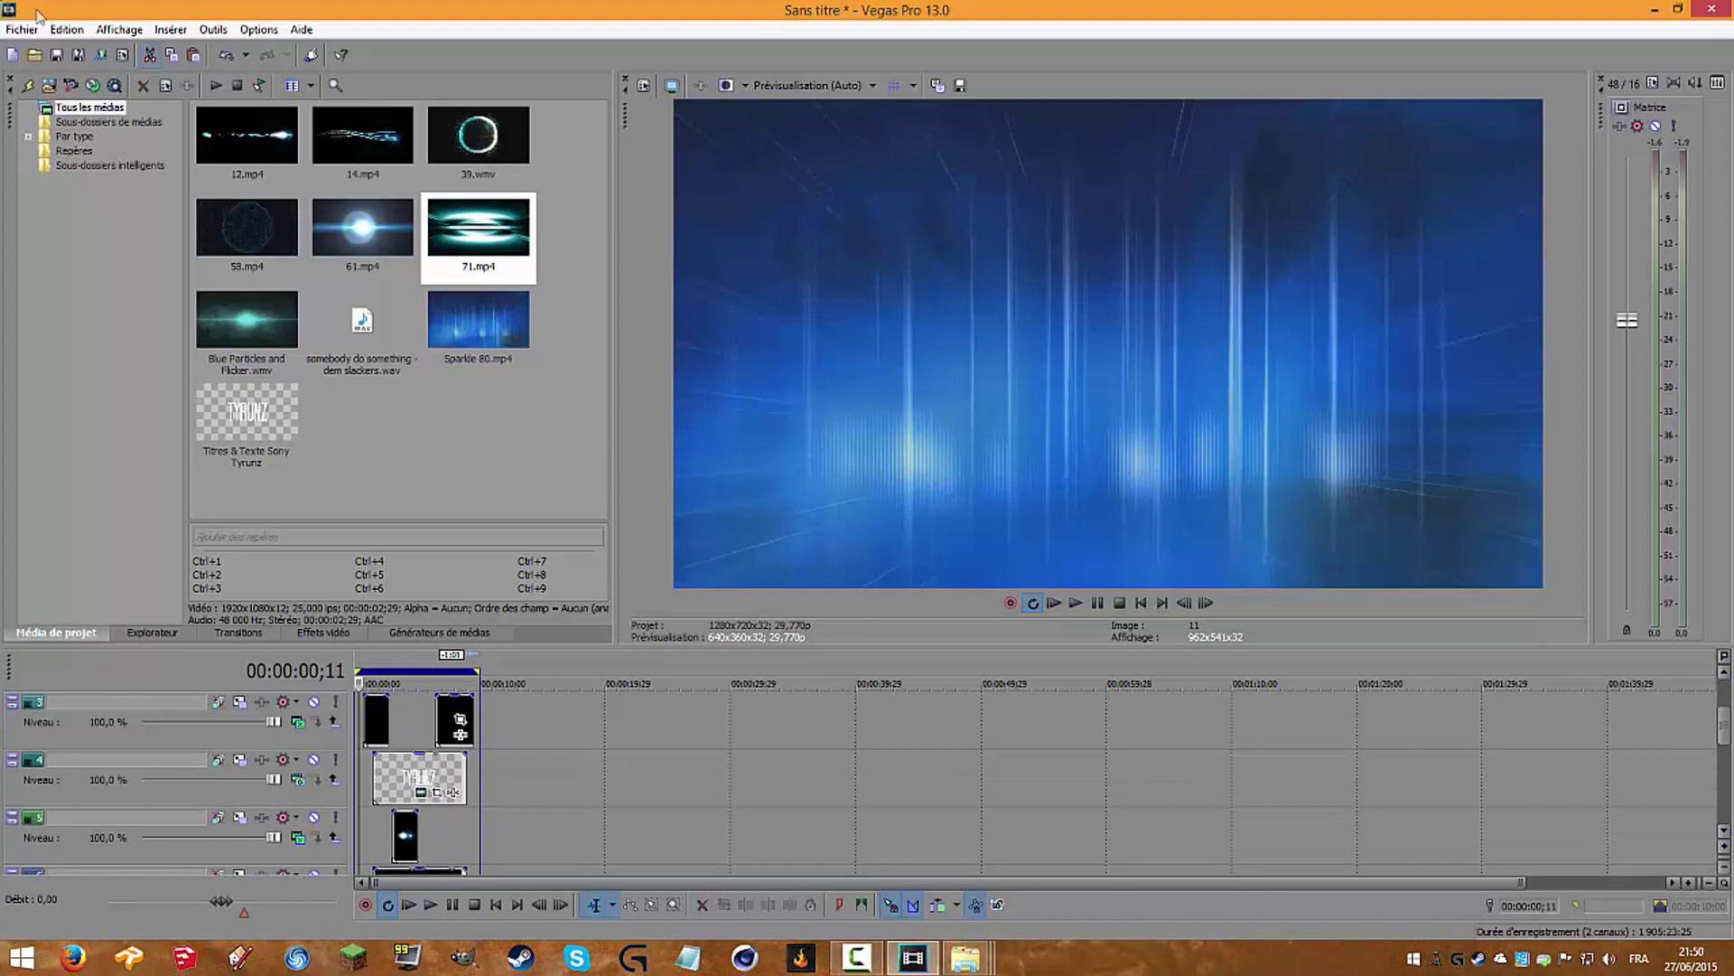
left_click(101, 56)
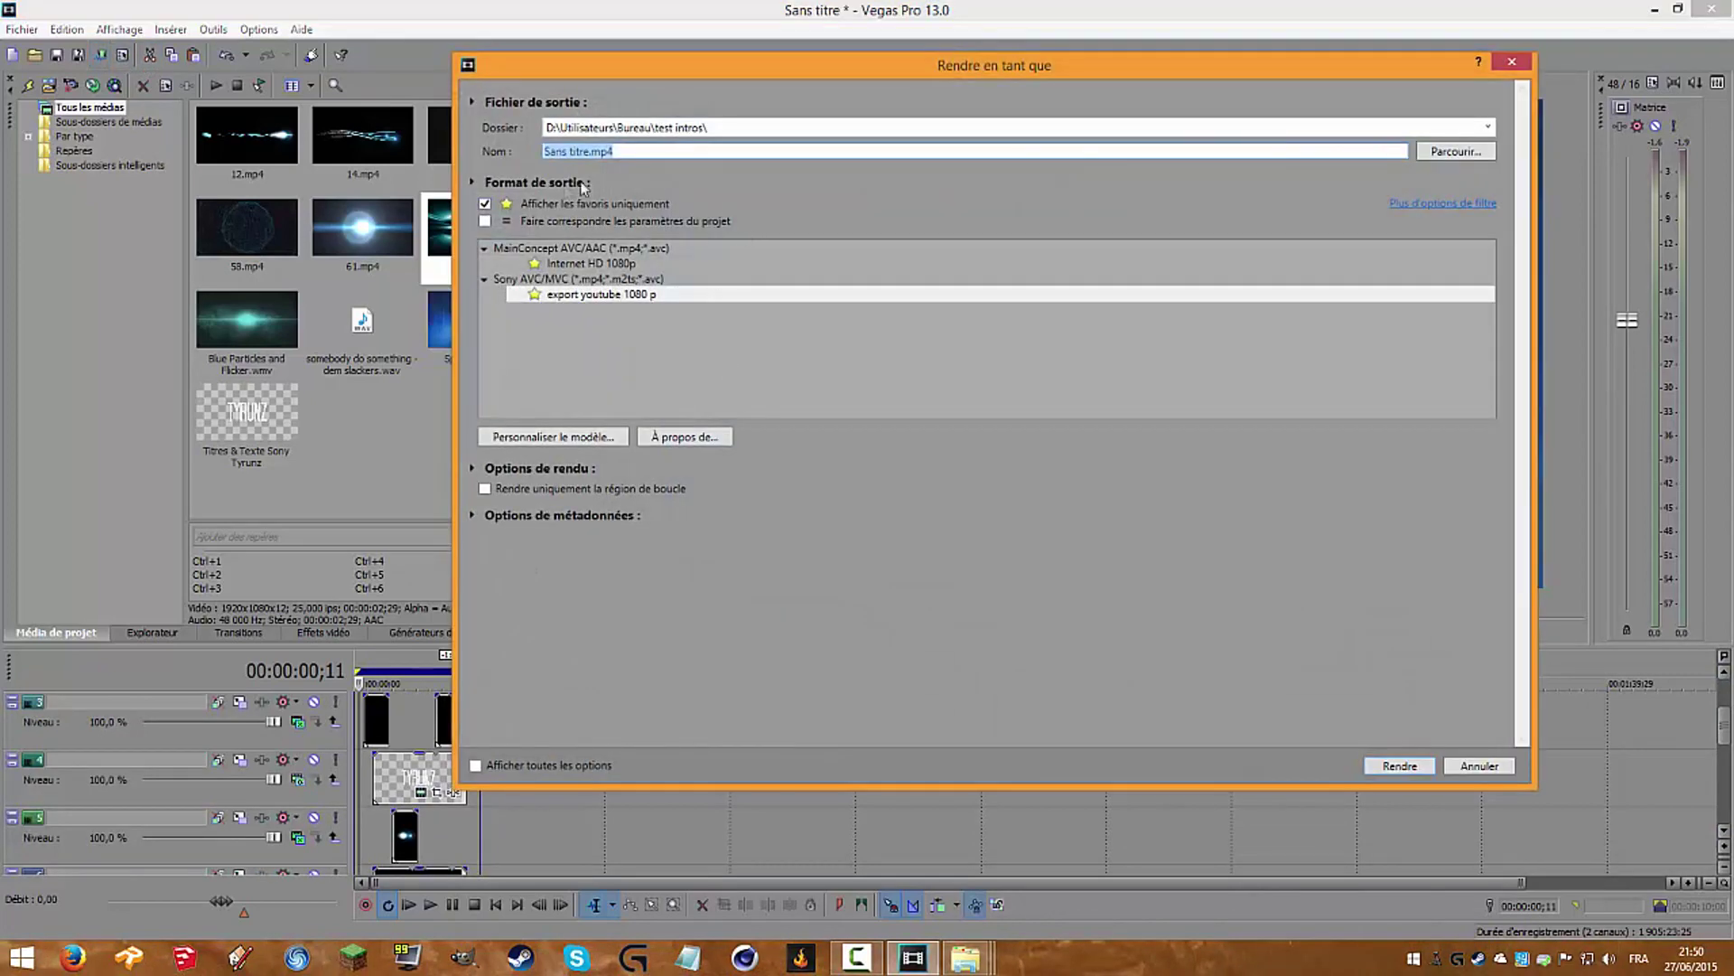
left_click(1392, 766)
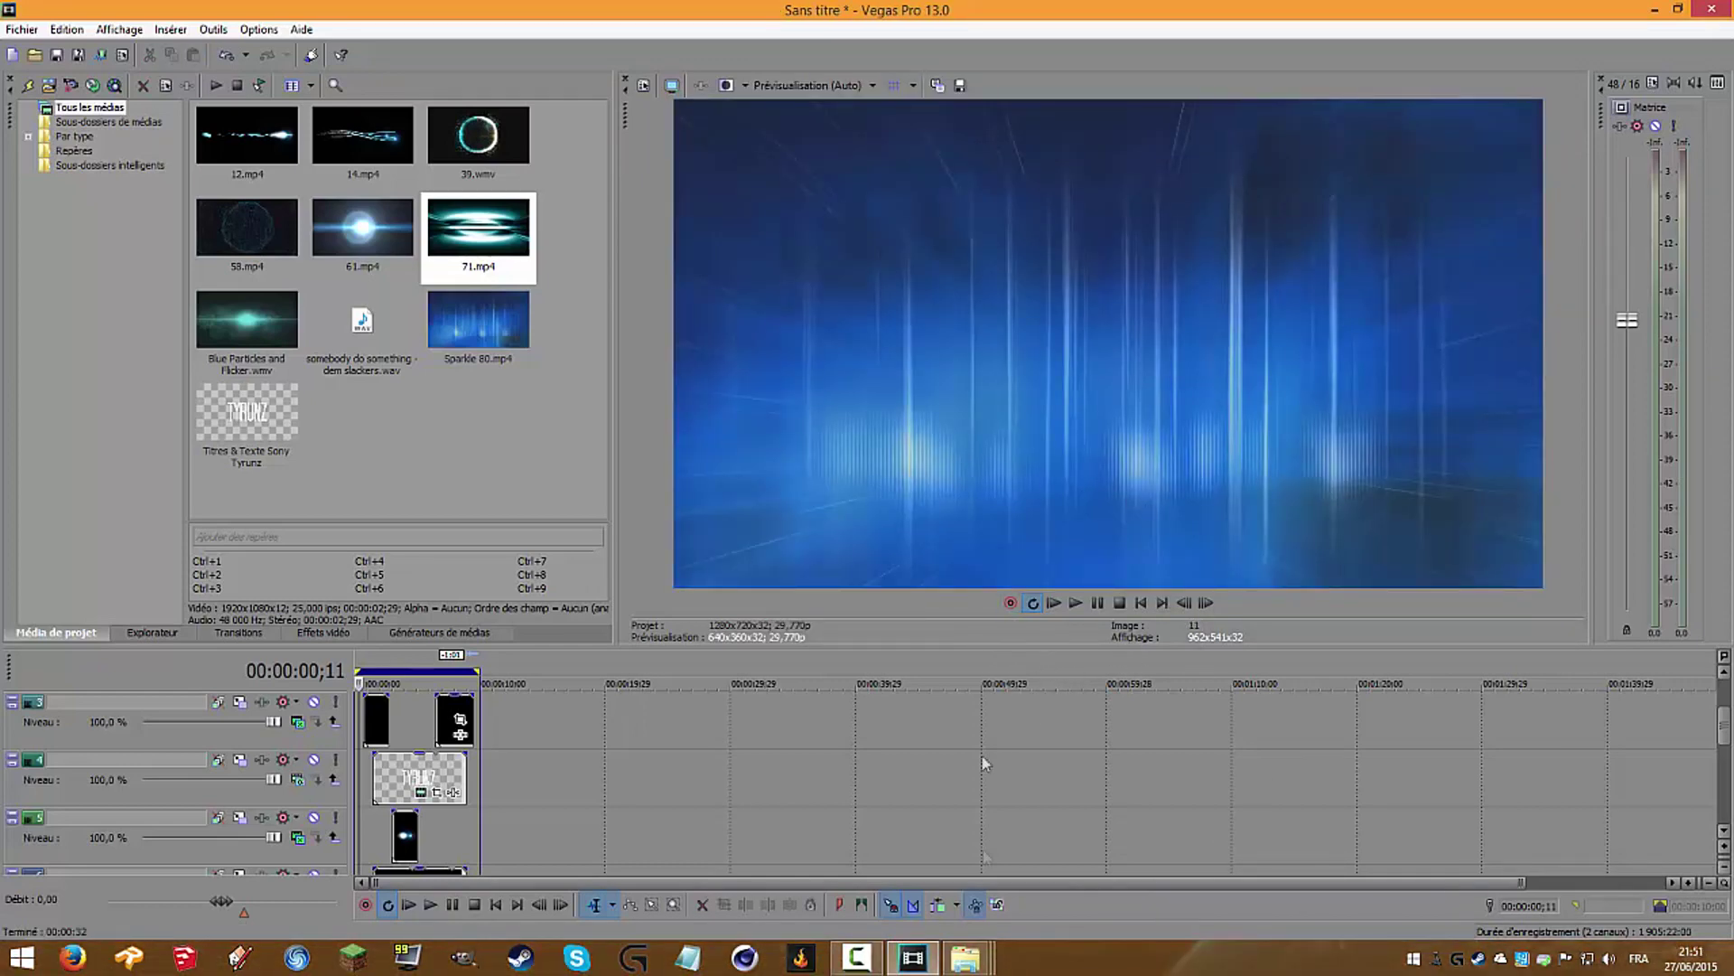
Step: Open the tuto folder, watch the rendered intro in VLC, close the player and return to Vegas Pro
left_click(978, 966)
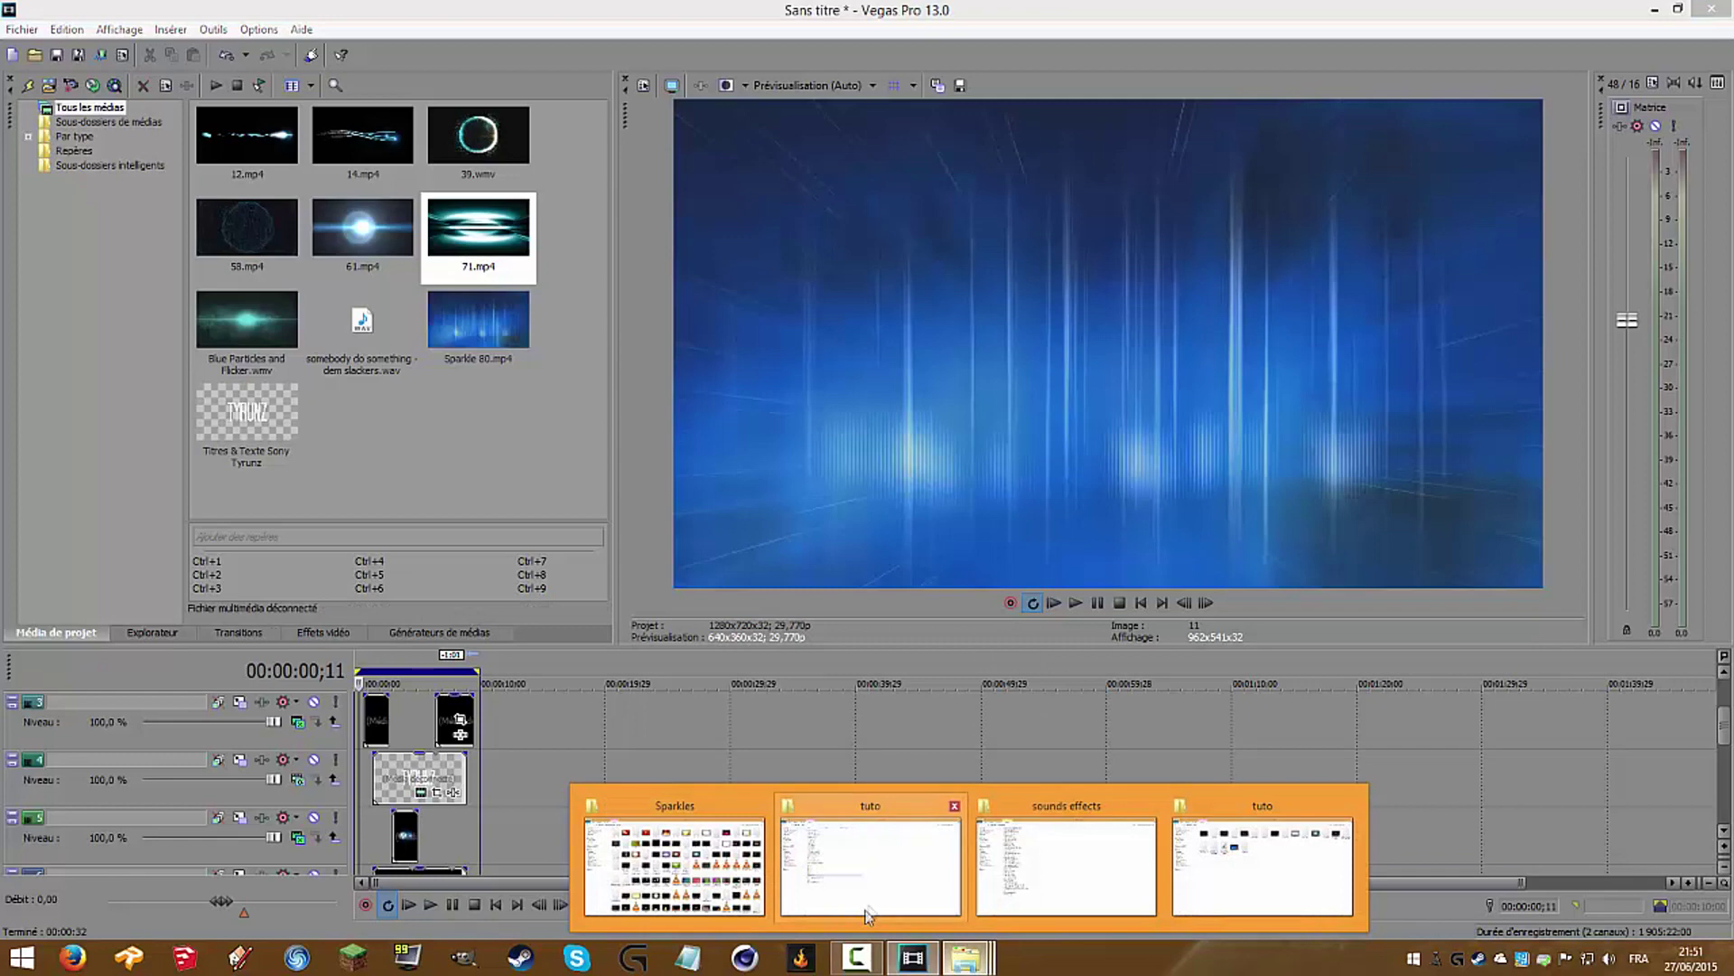
left_click(876, 865)
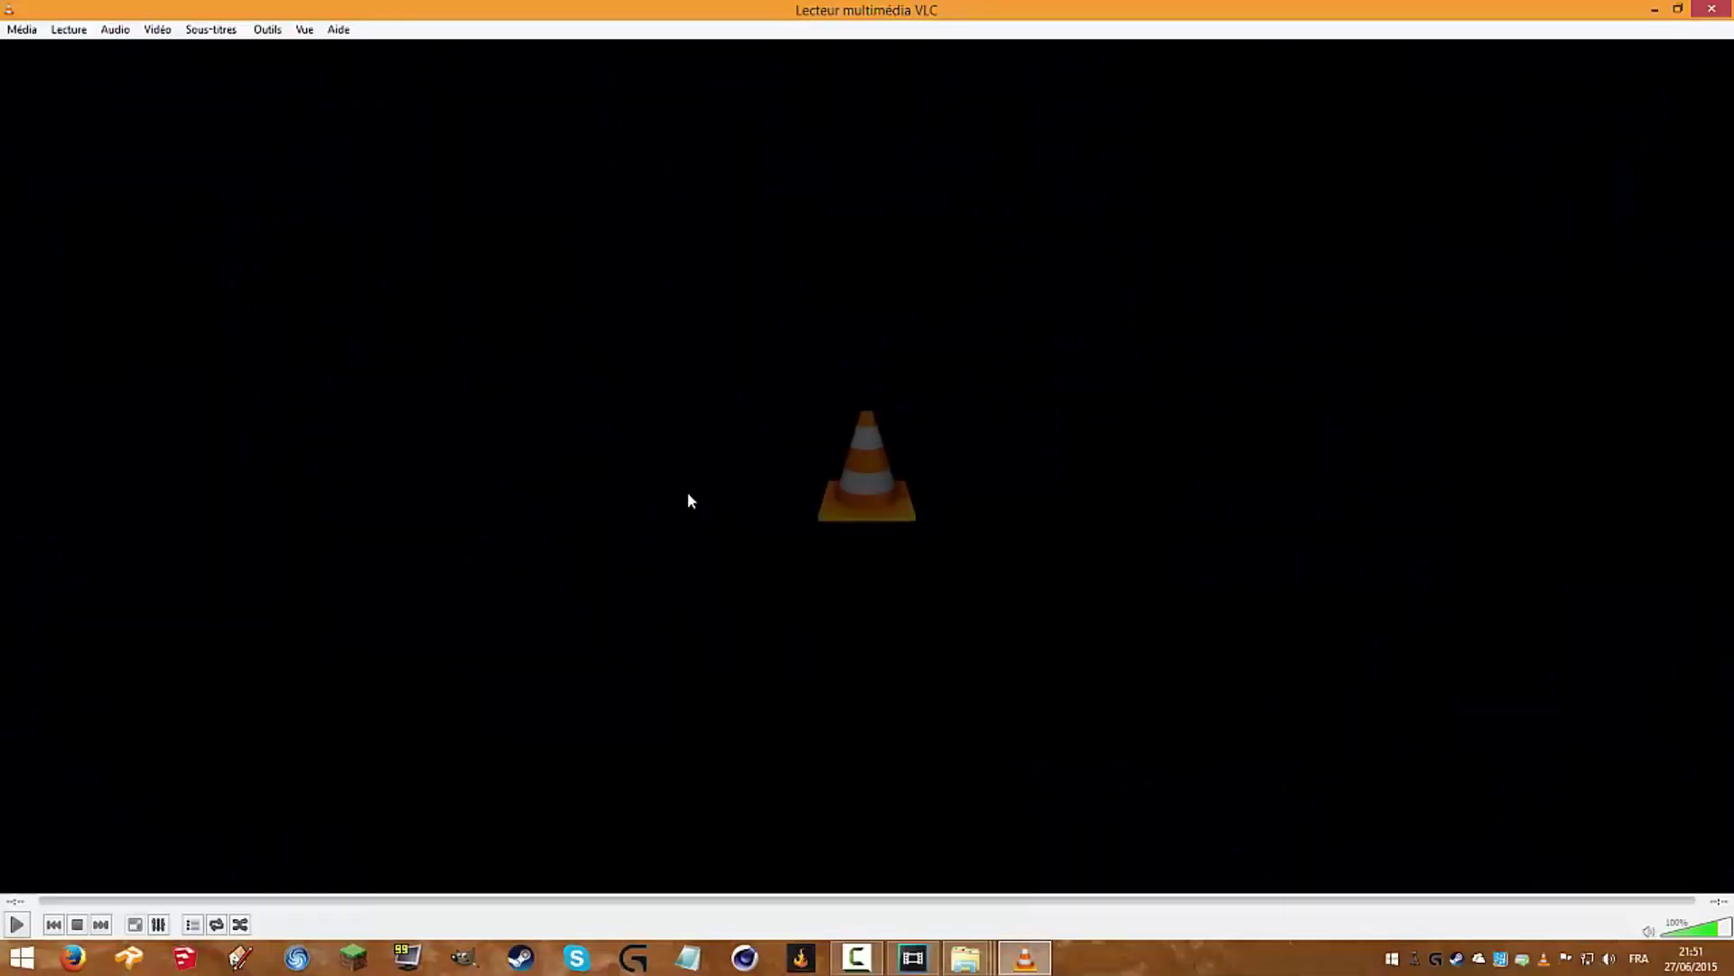
key("alt+F4")
left_click(914, 956)
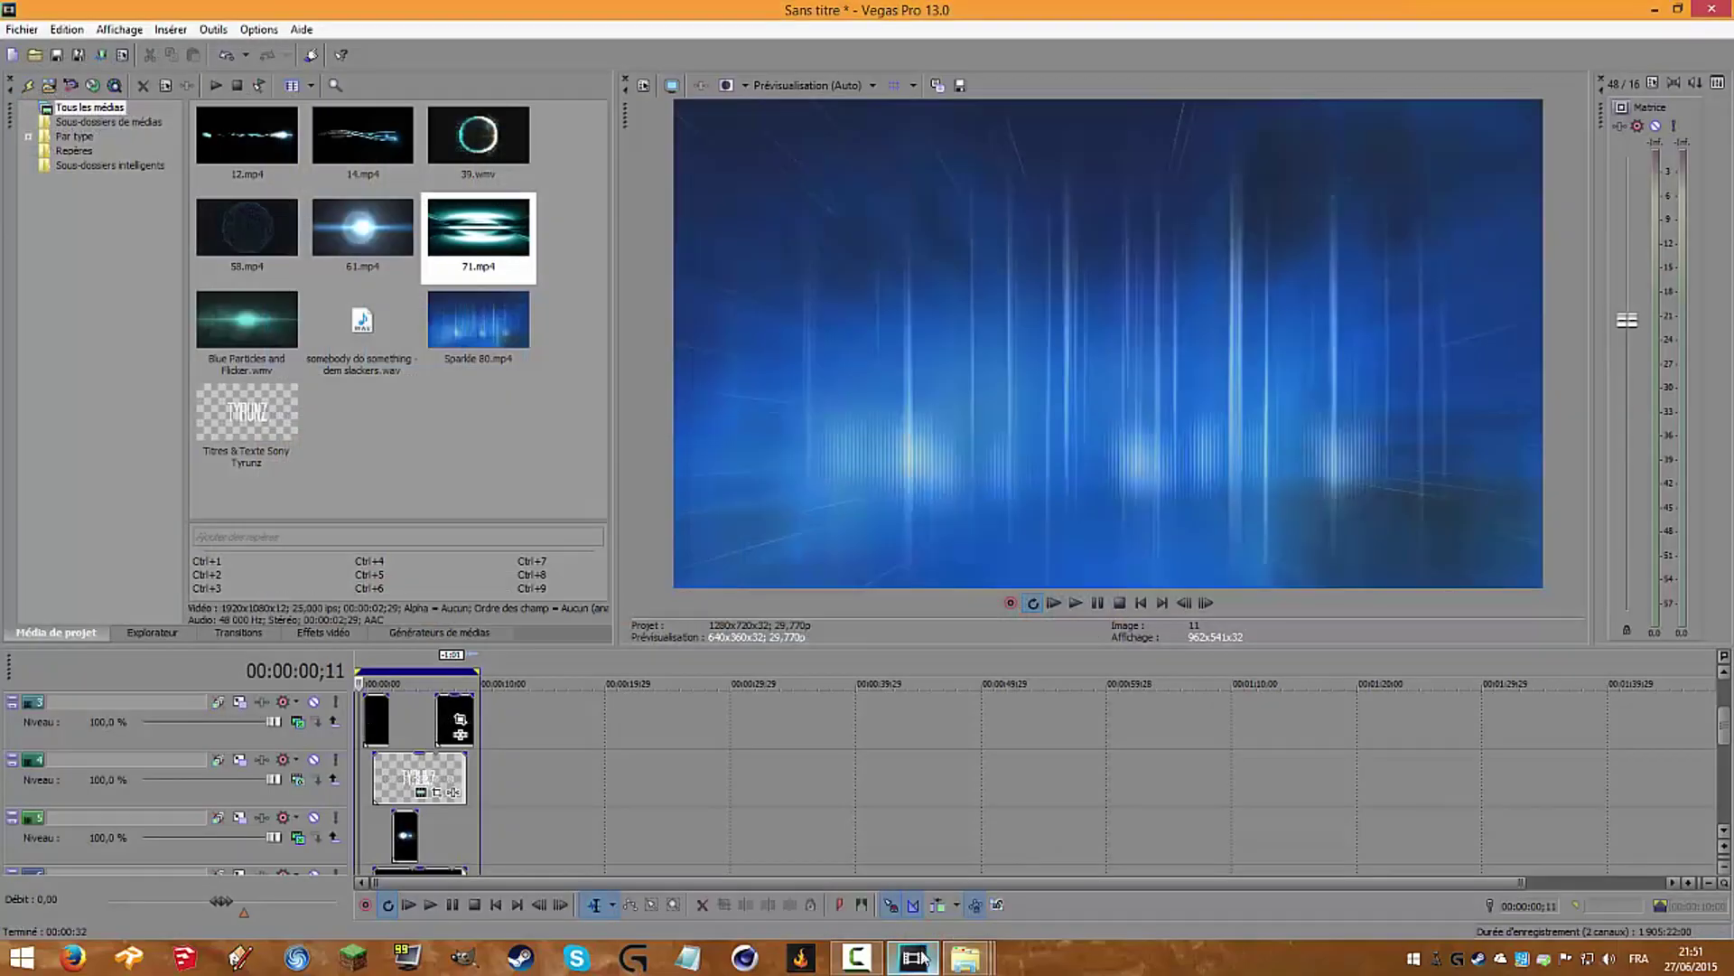